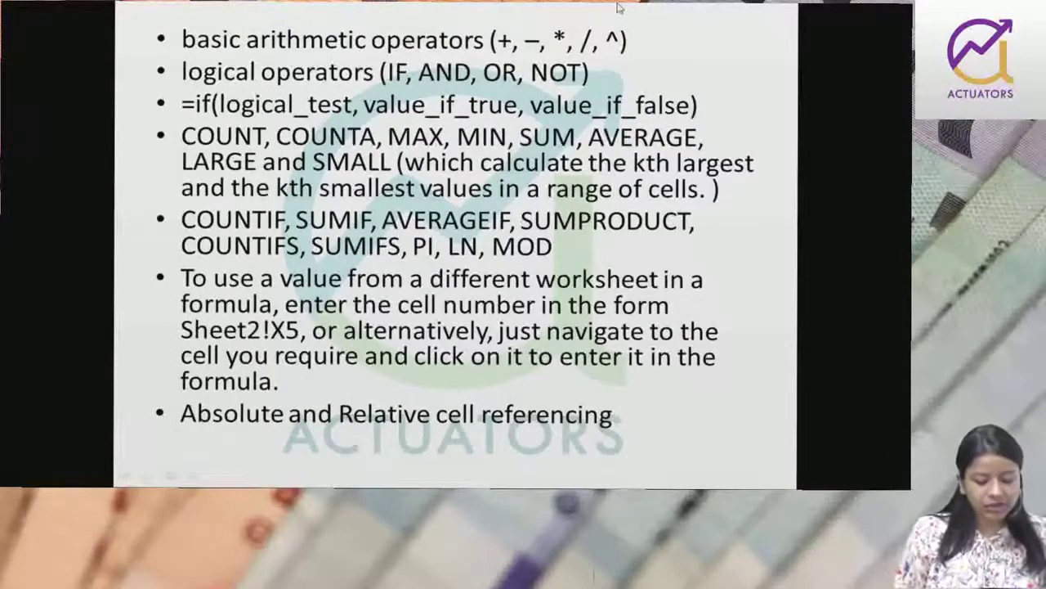
# Step: Switch from the PowerPoint slideshow to the Excel workbook's basic functions sheet
pyautogui.hotkey('alt', 'Tab')
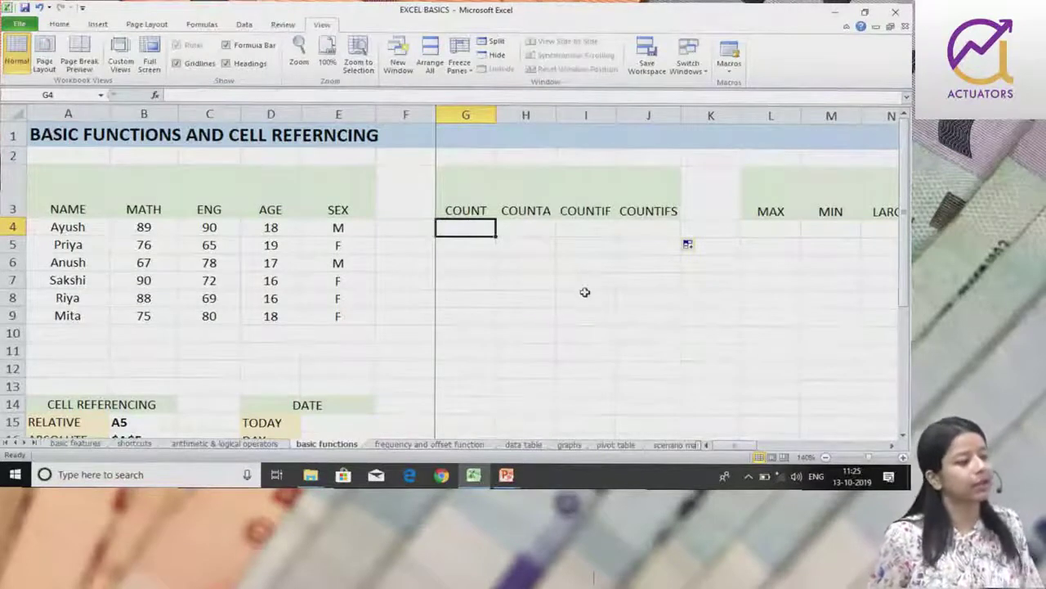
pyautogui.moveTo(470, 228); pyautogui.dragTo(599, 357)
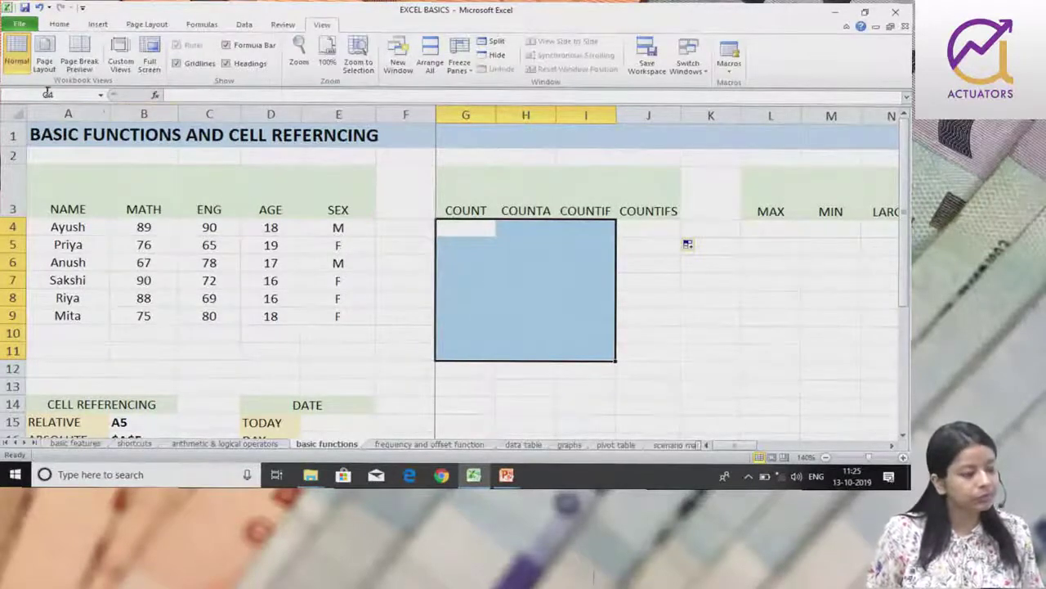
pyautogui.click(368, 228)
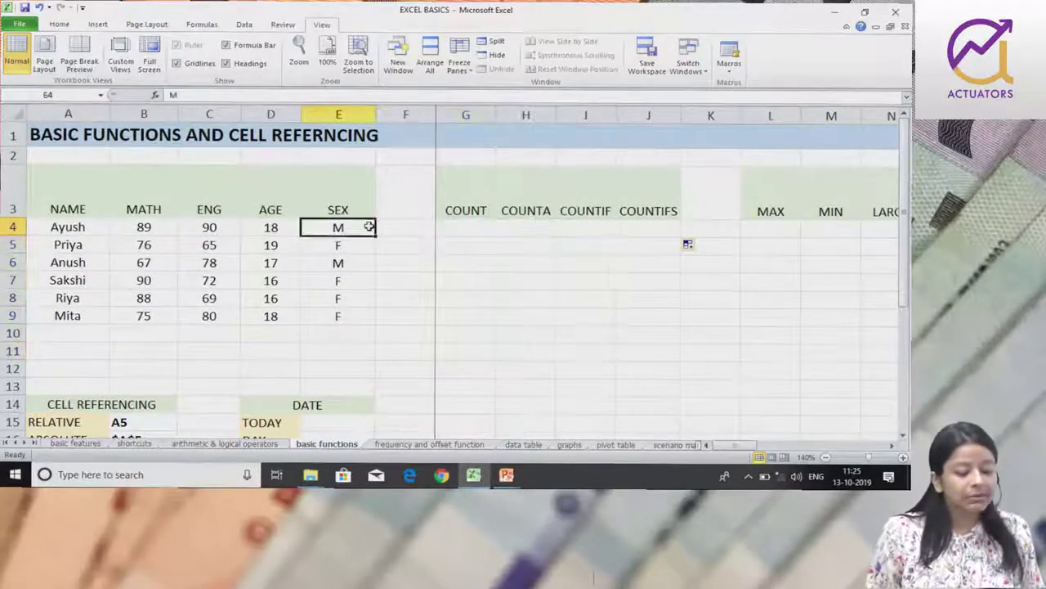
pyautogui.click(155, 185)
pyautogui.moveTo(155, 185); pyautogui.dragTo(271, 335)
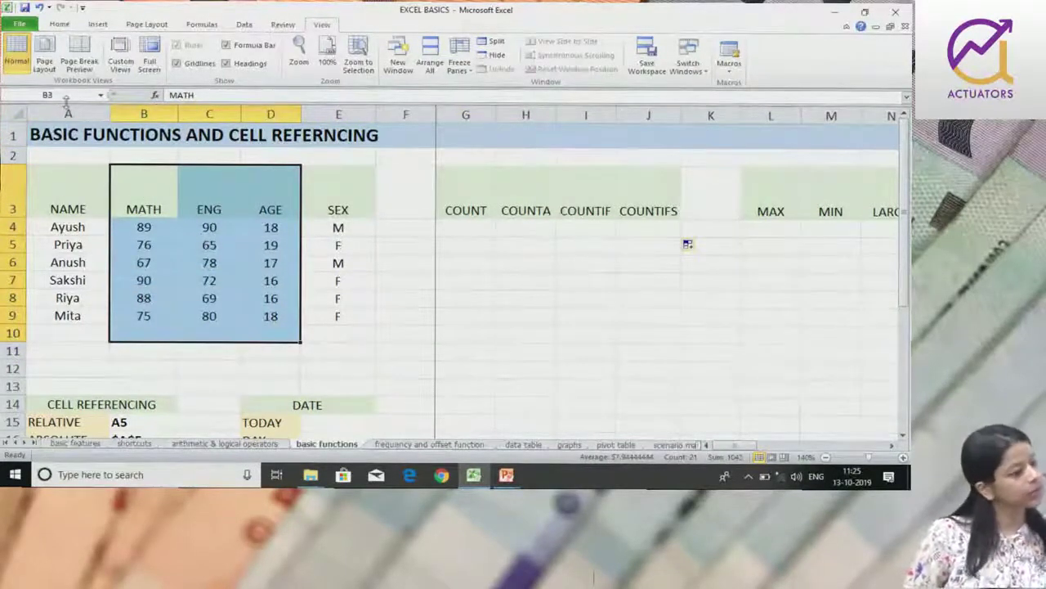
# Step: Enter =COUNT(B4:B9) in G4 to count the six MATH marks
pyautogui.click(493, 231)
pyautogui.write('=CO')
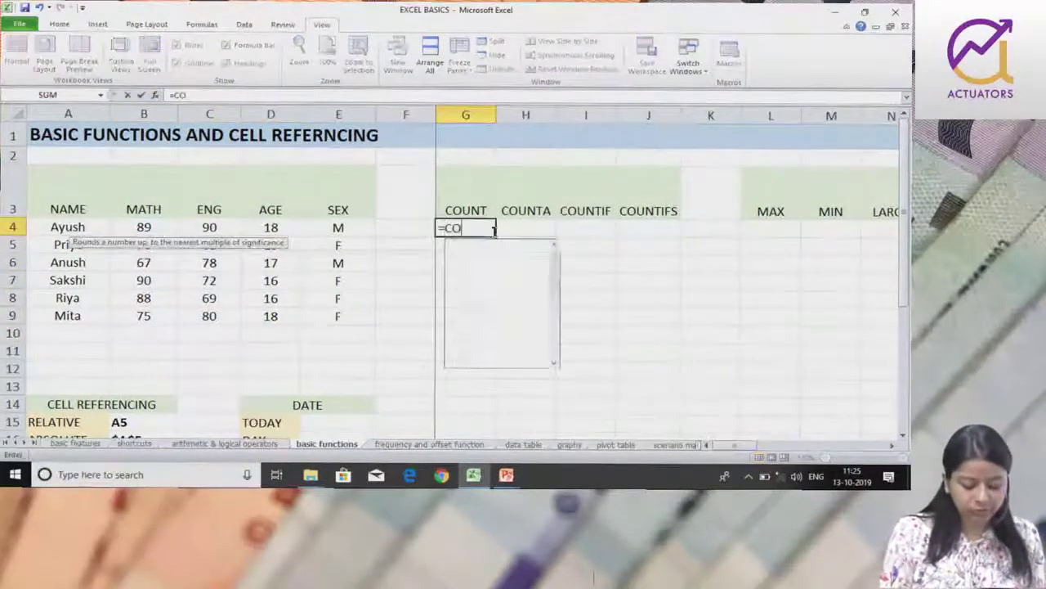
pyautogui.write('UNT(')
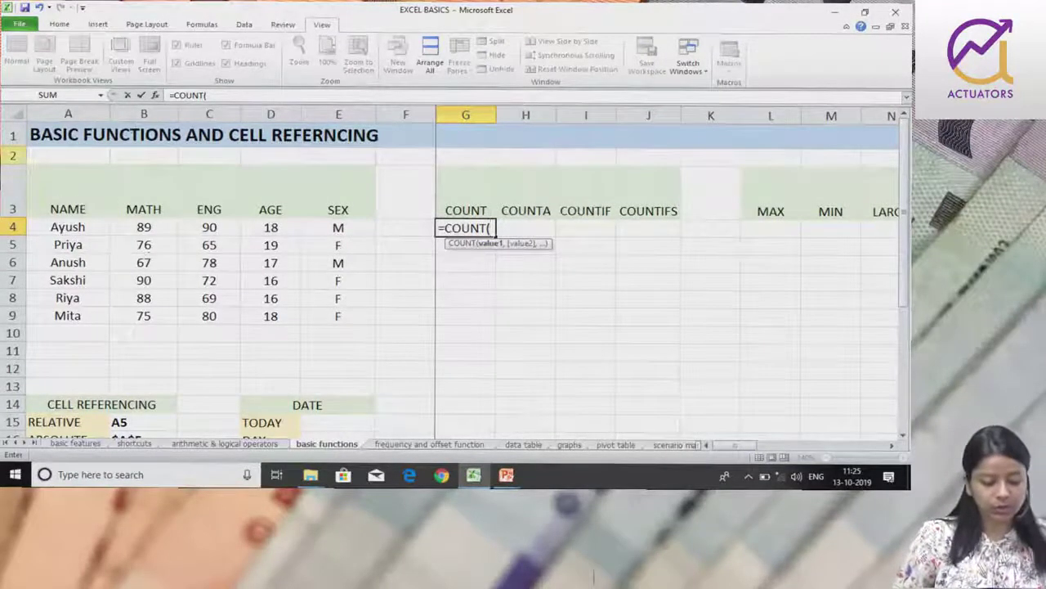
pyautogui.moveTo(141, 229); pyautogui.dragTo(140, 325)
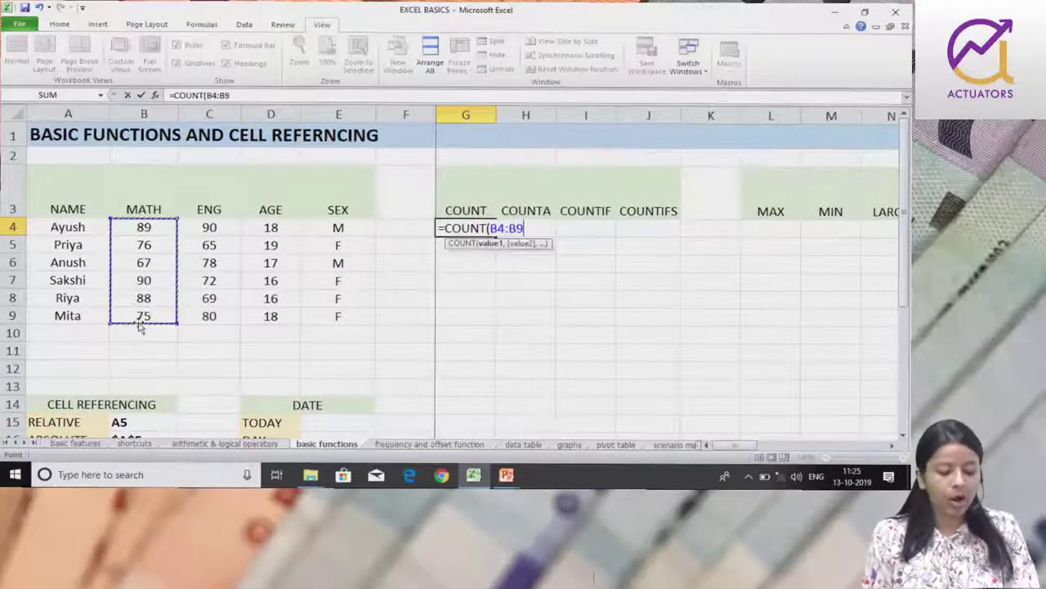
pyautogui.write(')')
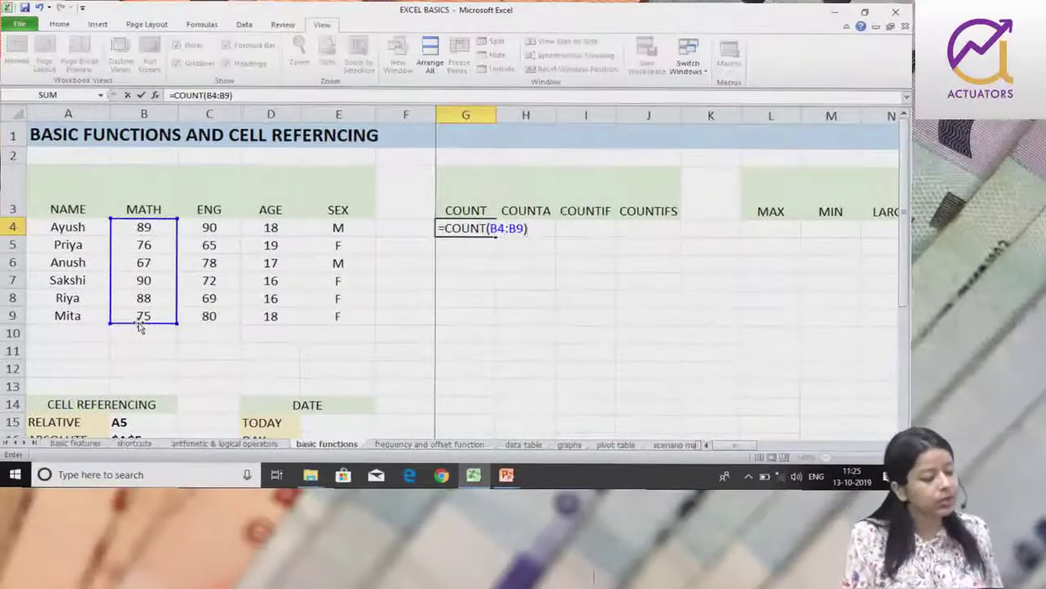
pyautogui.press('Return')
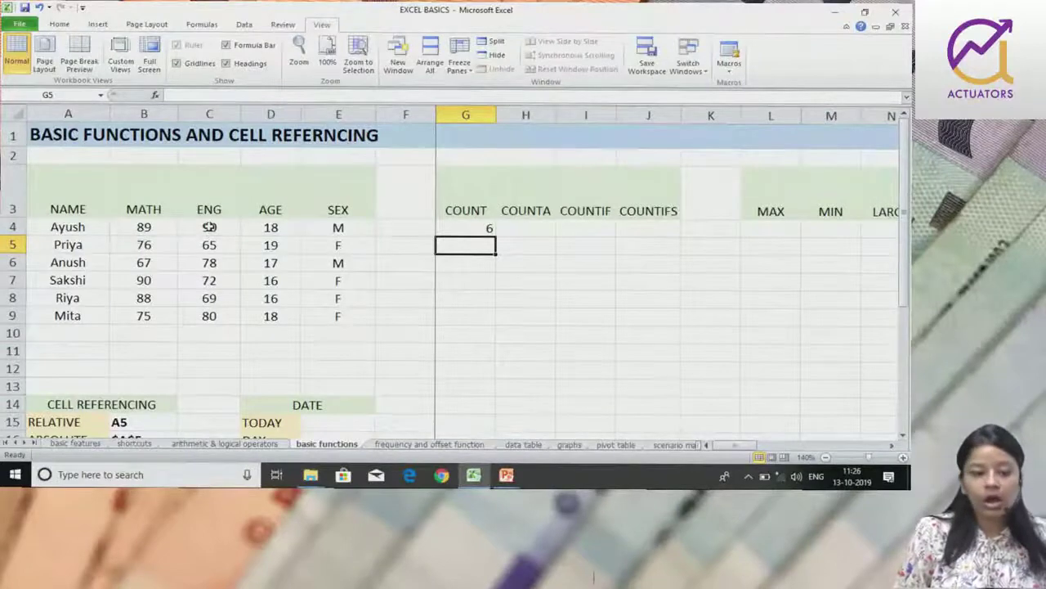
# Step: Enter =COUNT(A4:A9) in G5, returning 0 for the text names
pyautogui.write('=COUNT(')
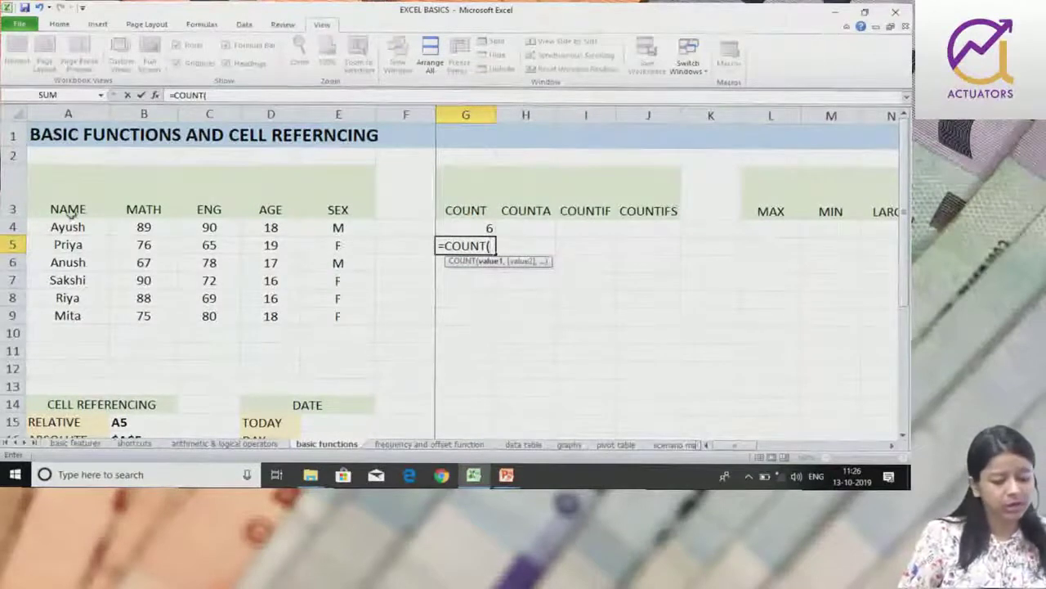
pyautogui.moveTo(69, 226); pyautogui.dragTo(86, 319)
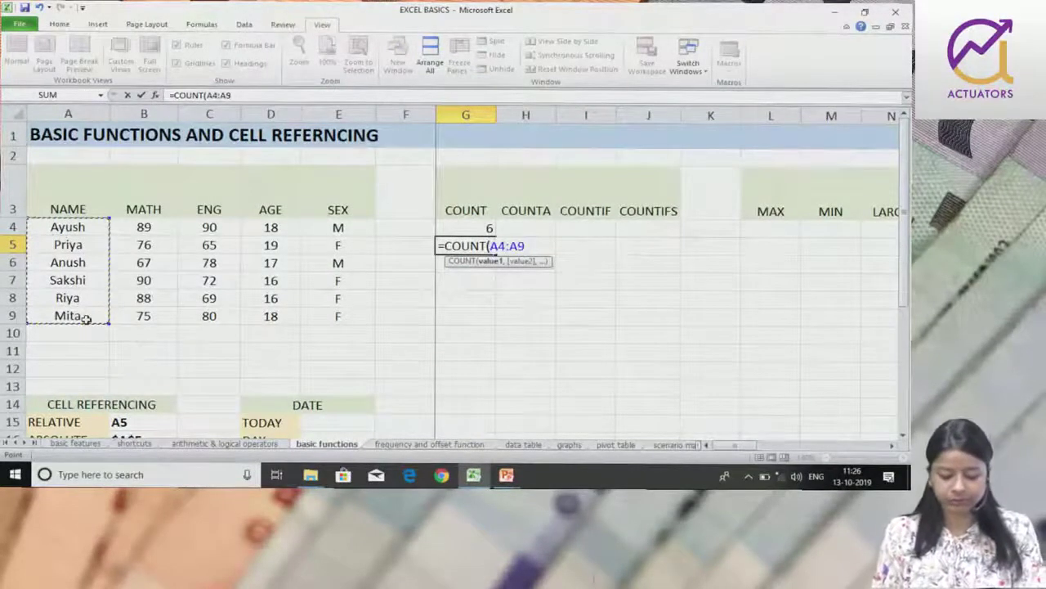
pyautogui.press('Return')
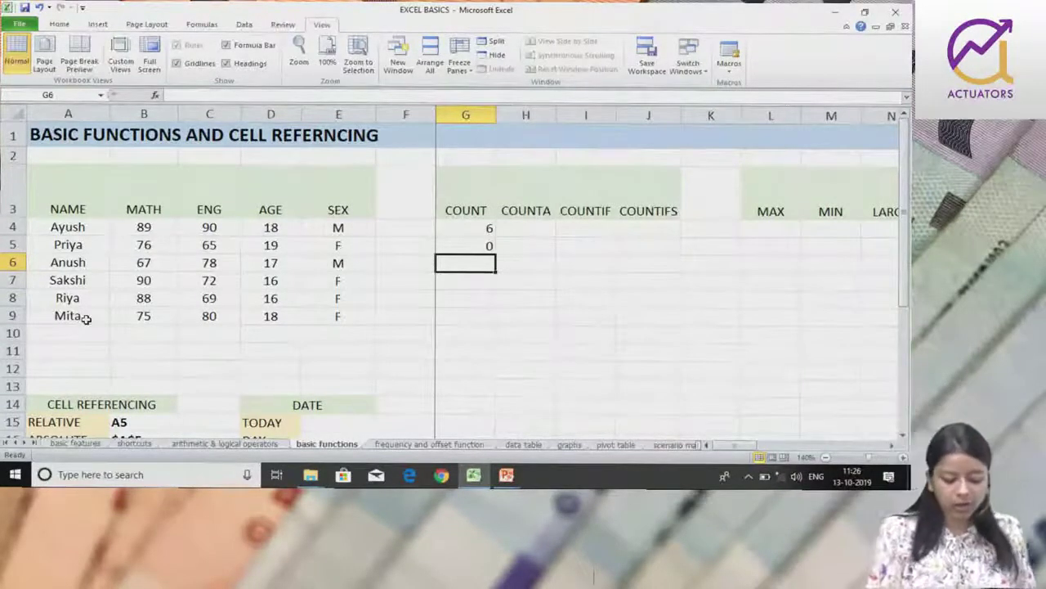
# Step: Enter =COUNT(C4:C12) in G6 over ENG marks plus blank rows, then reopen it
pyautogui.write('=COUNT')
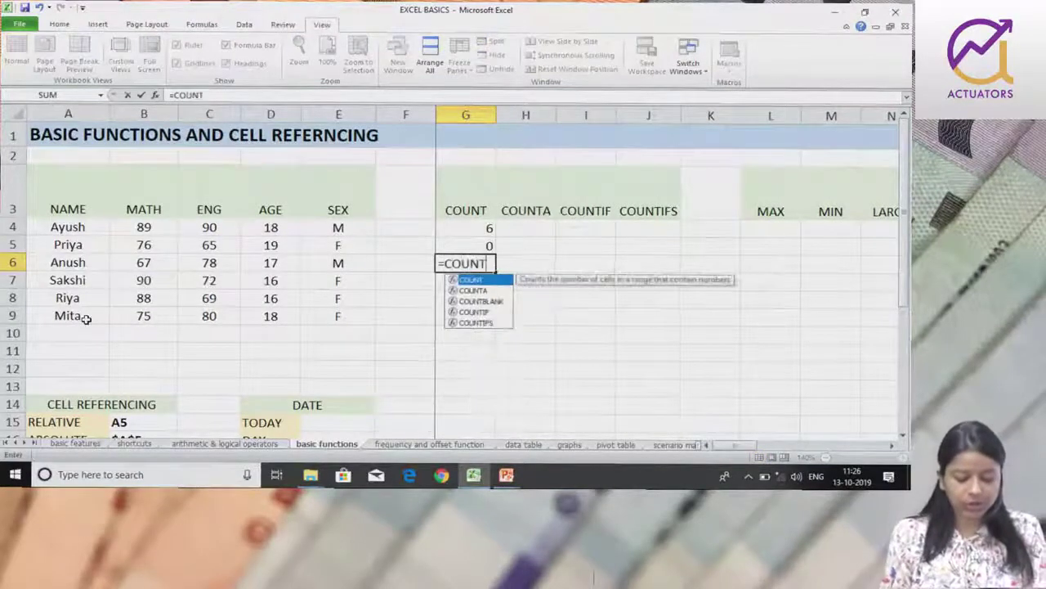
pyautogui.write('(')
pyautogui.moveTo(211, 227); pyautogui.dragTo(234, 372)
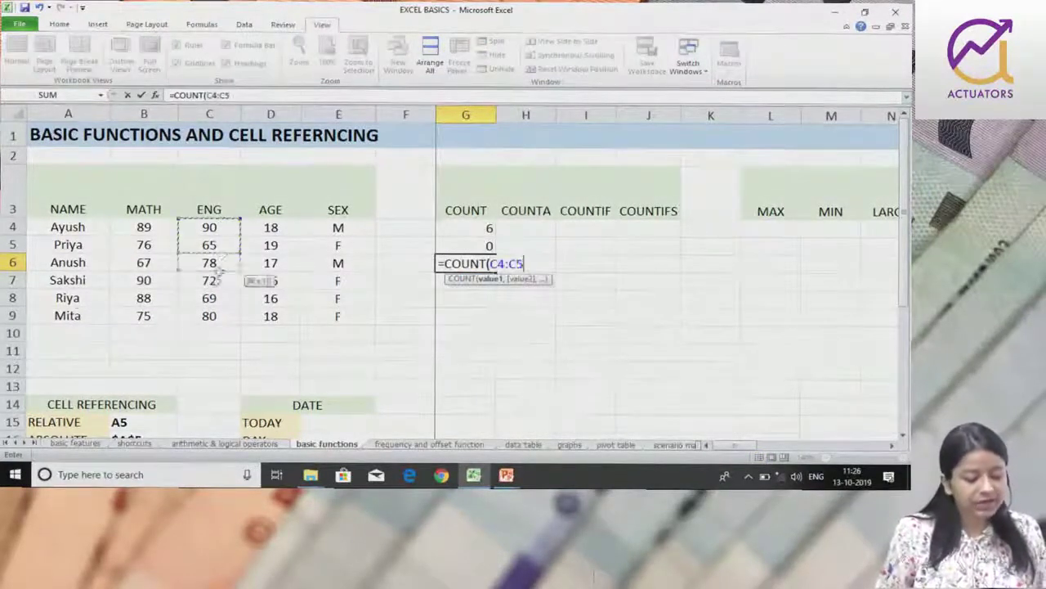
pyautogui.write(')')
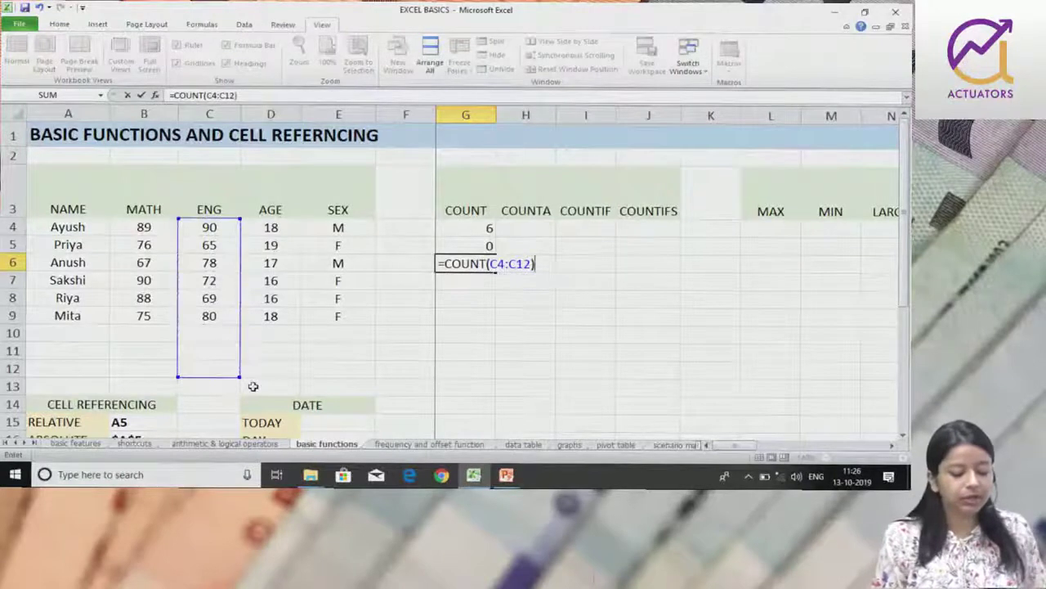
pyautogui.press('Return')
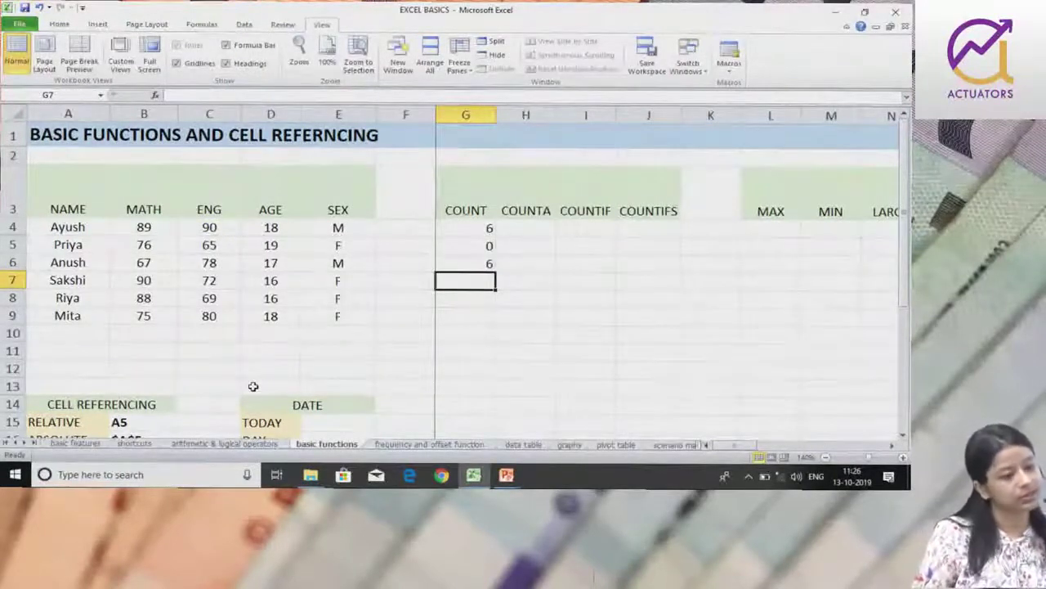
pyautogui.doubleClick(488, 263)
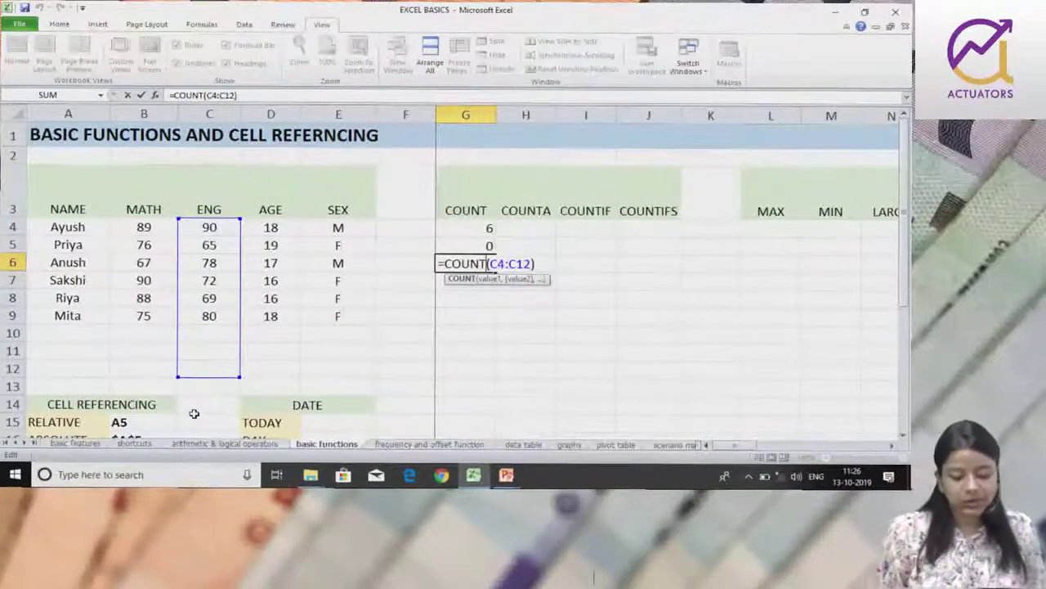
pyautogui.press('Return')
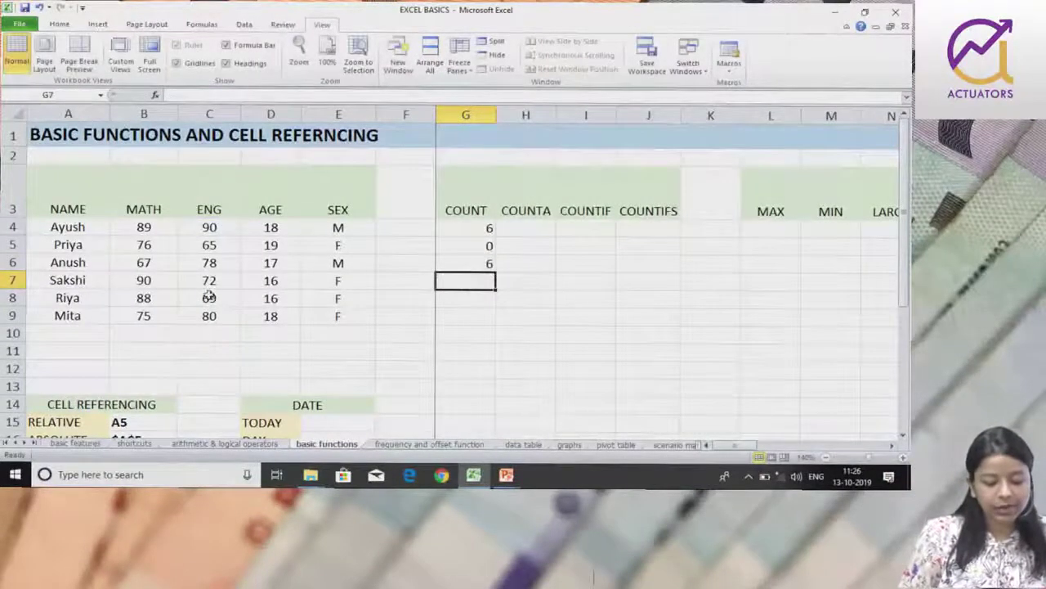
pyautogui.click(209, 264)
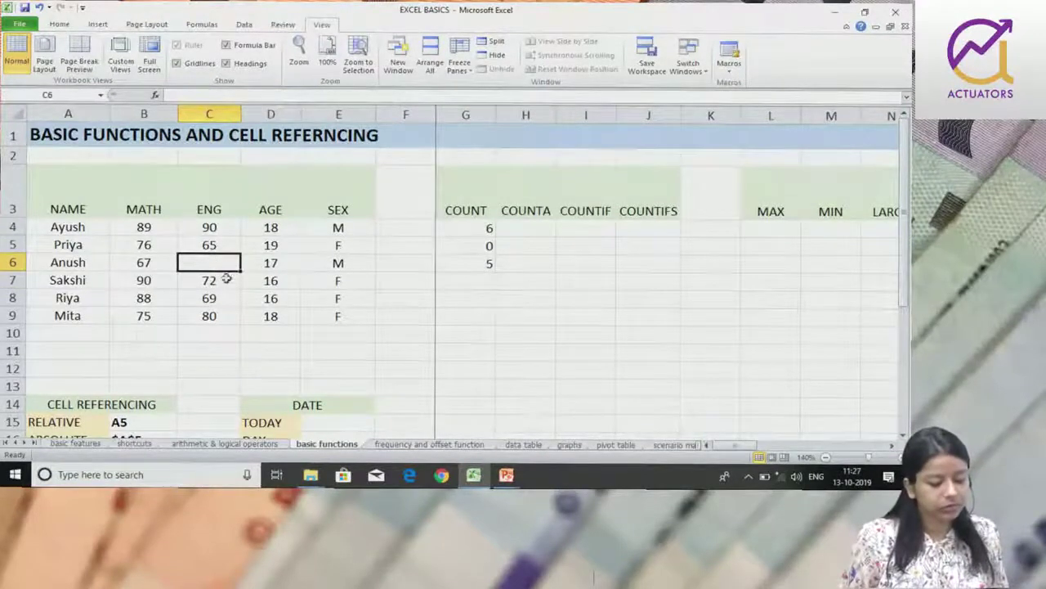
pyautogui.click(214, 312)
pyautogui.click(486, 262)
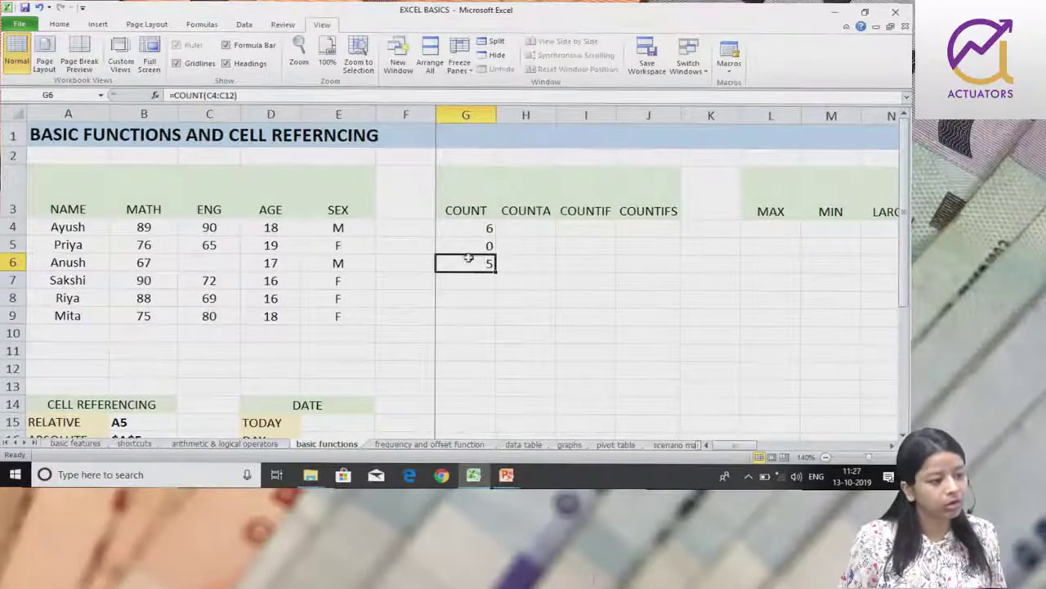
pyautogui.moveTo(214, 228); pyautogui.dragTo(197, 386)
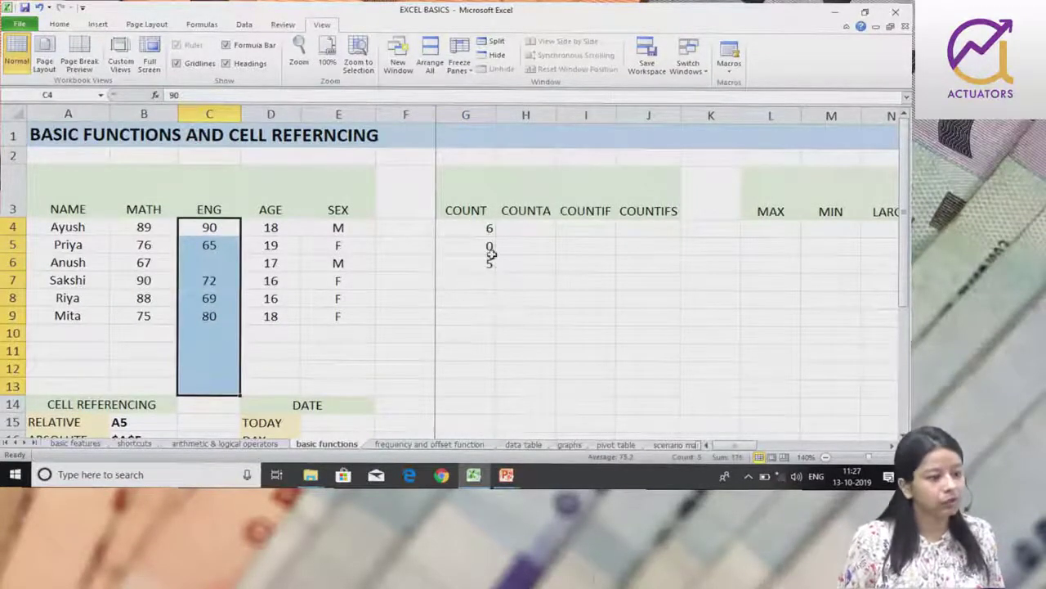
pyautogui.click(252, 284)
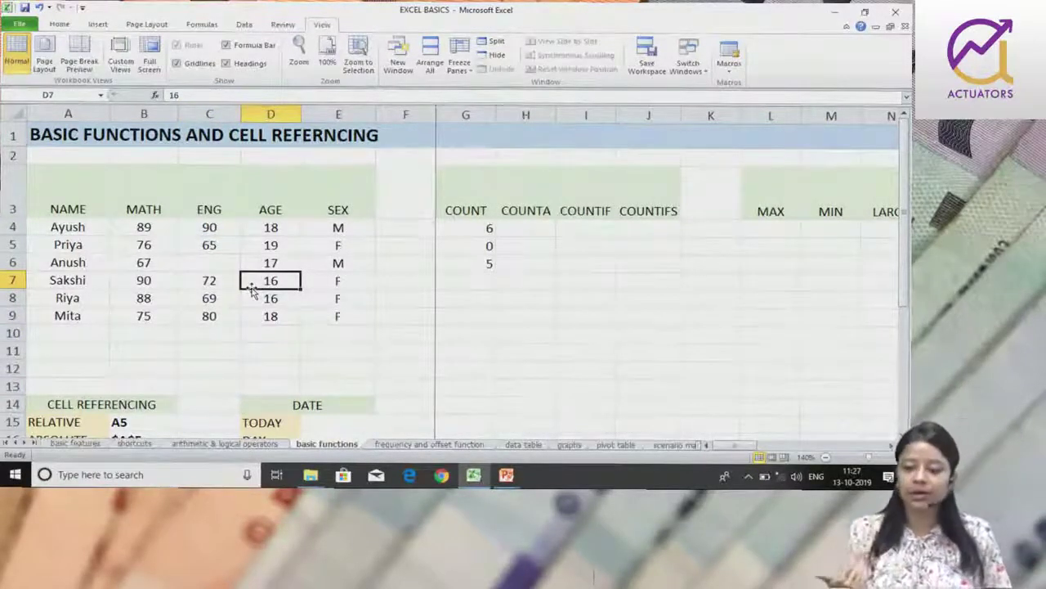
pyautogui.press('Up')
pyautogui.press('Left')
pyautogui.write('78')
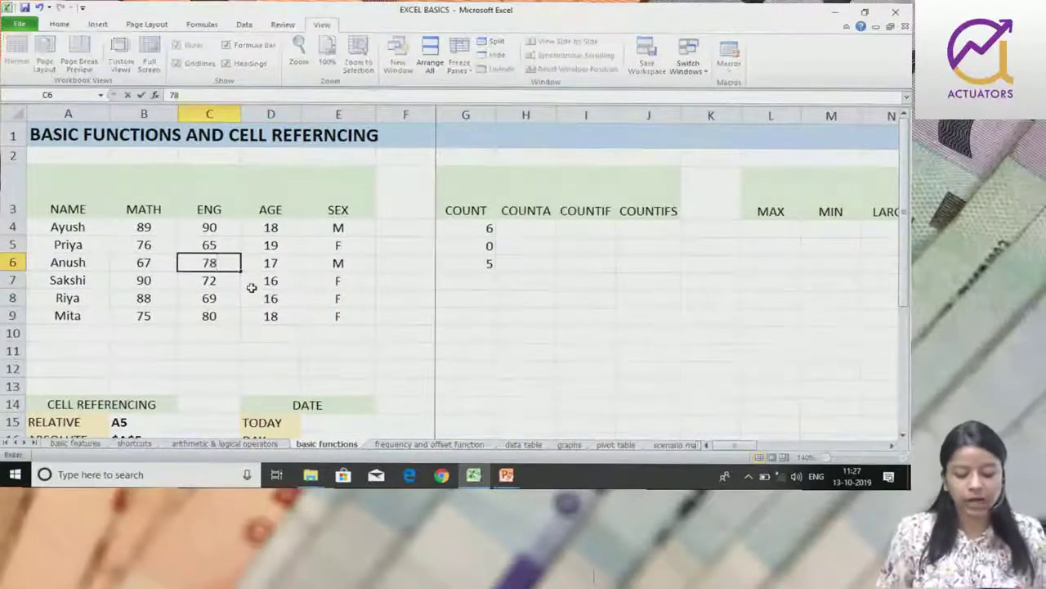
pyautogui.click(532, 235)
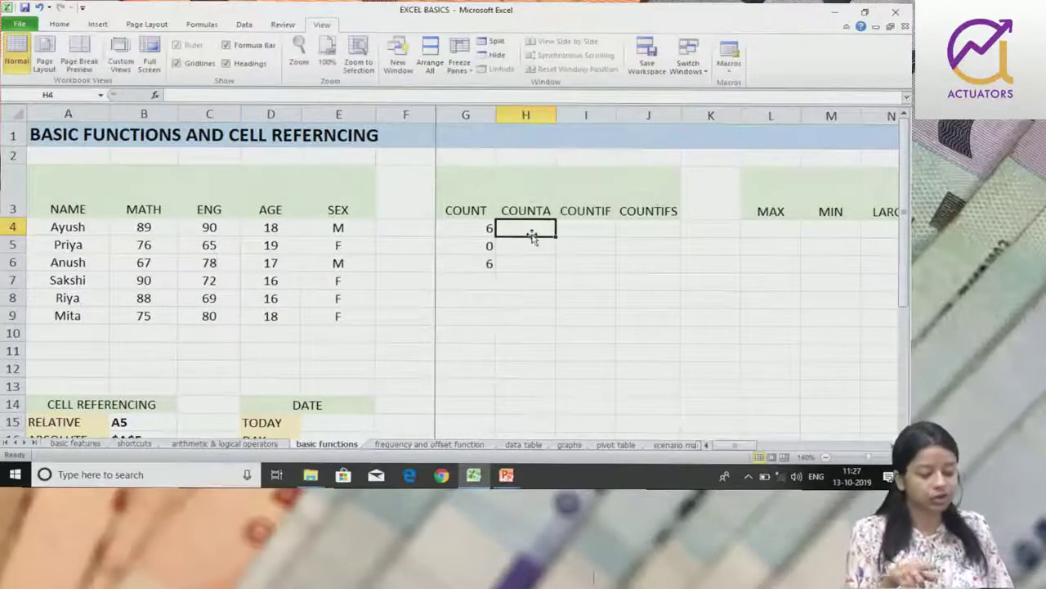
# Step: Enter a COUNTA formula over the names in column A in H4, returning 6
pyautogui.write('=CO')
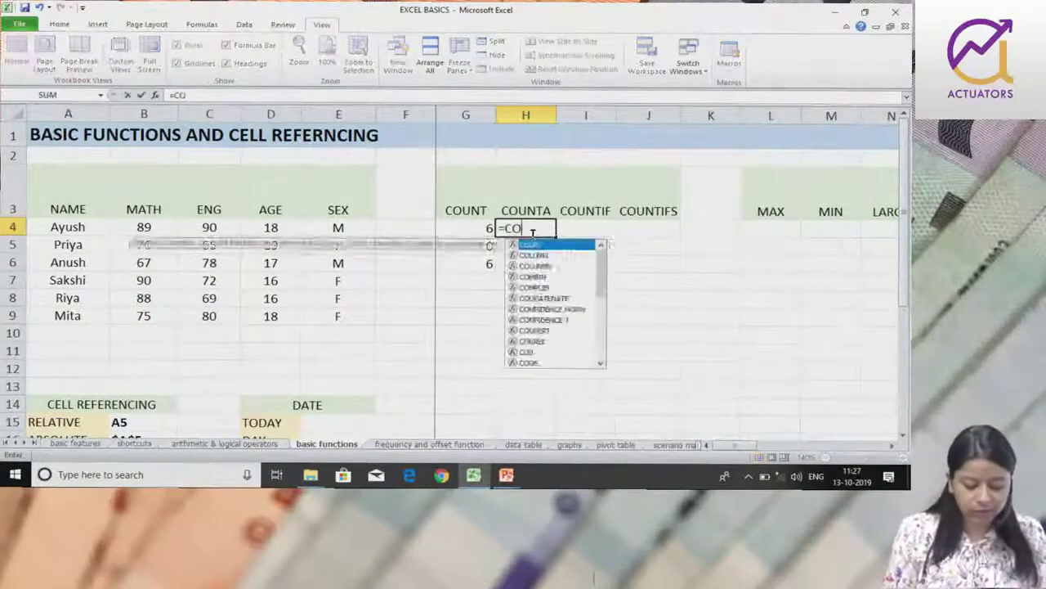
pyautogui.write('UNT(')
pyautogui.press('BackSpace')
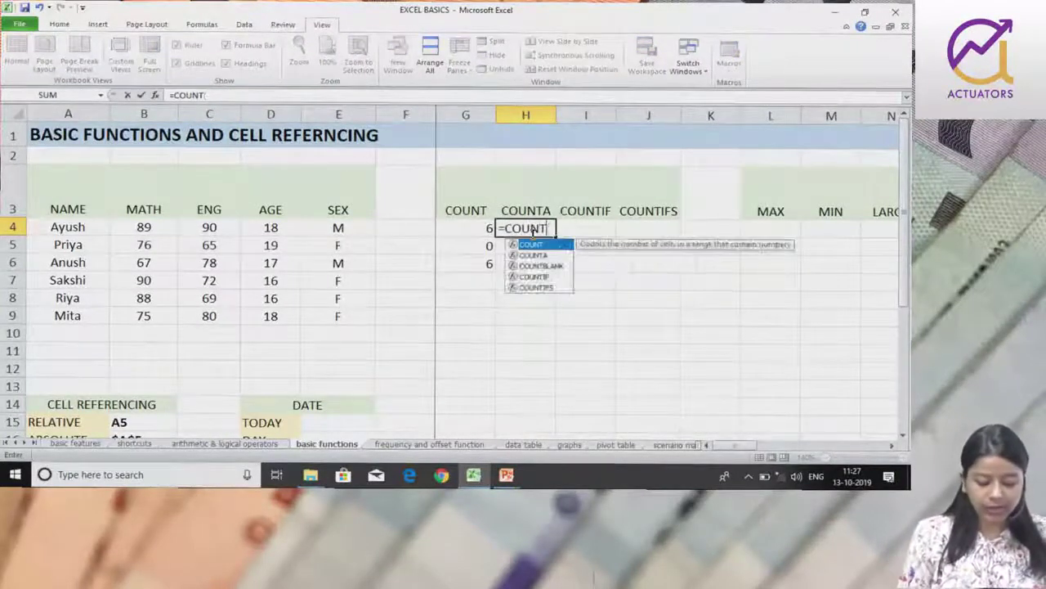
pyautogui.write('A(')
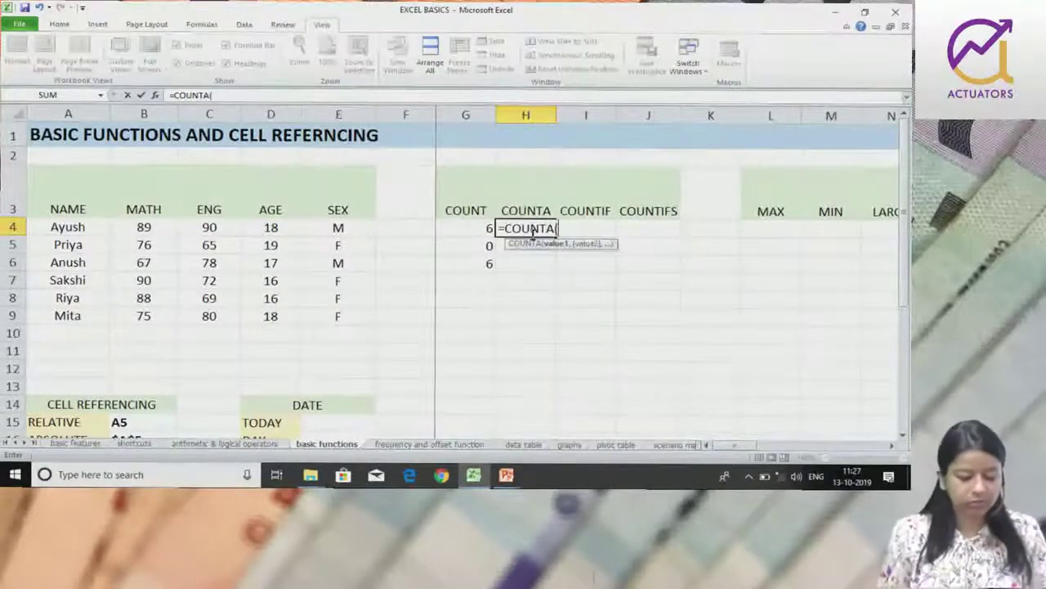
pyautogui.moveTo(40, 222); pyautogui.dragTo(69, 315)
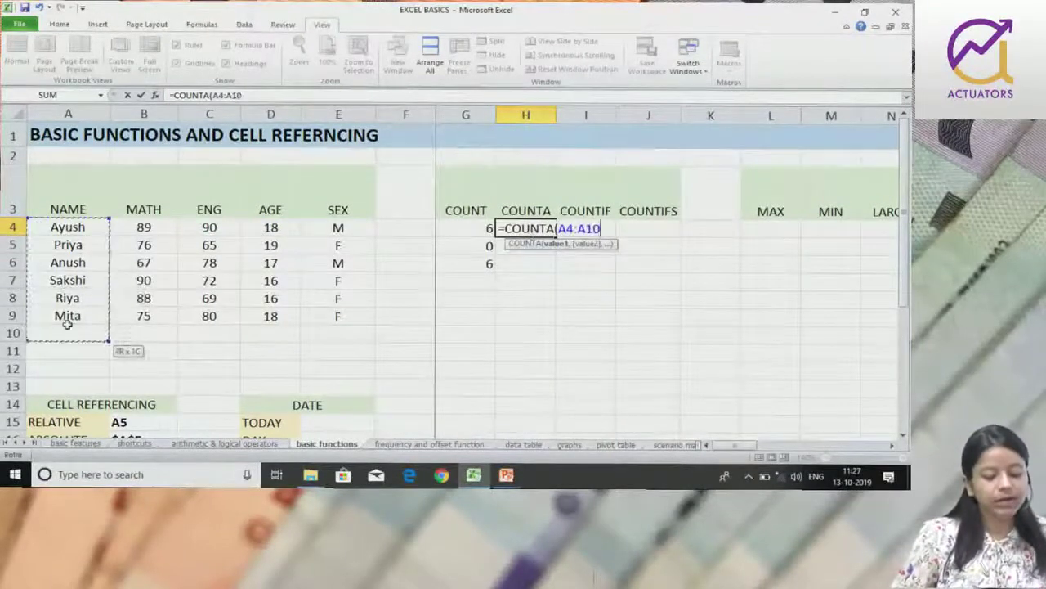
pyautogui.press('Return')
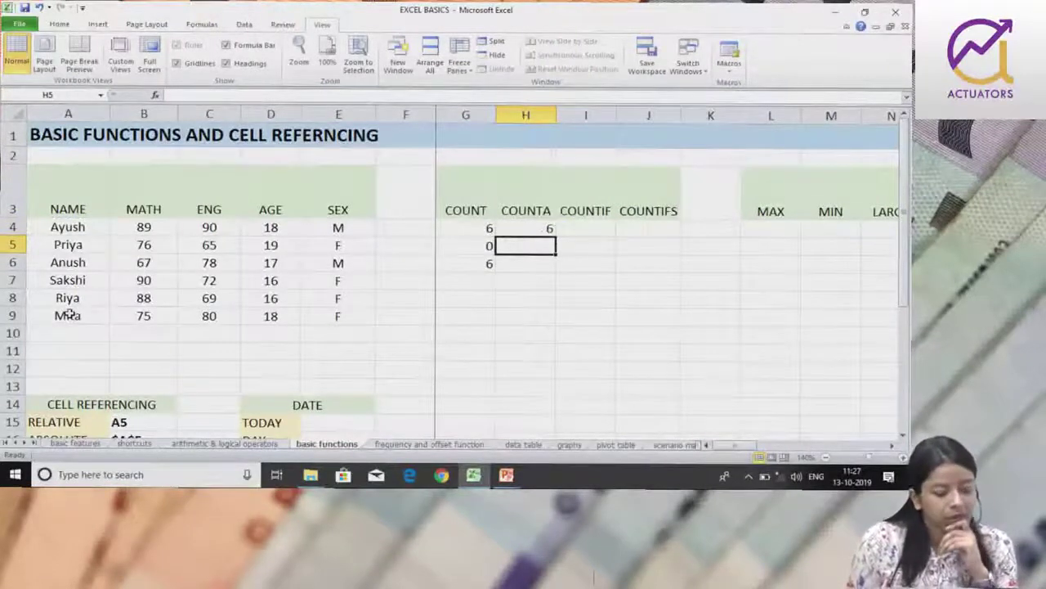
# Step: Enter =COUNTA(B4:B9) over the MATH marks in H5, returning 6
pyautogui.write('=COUNTA(')
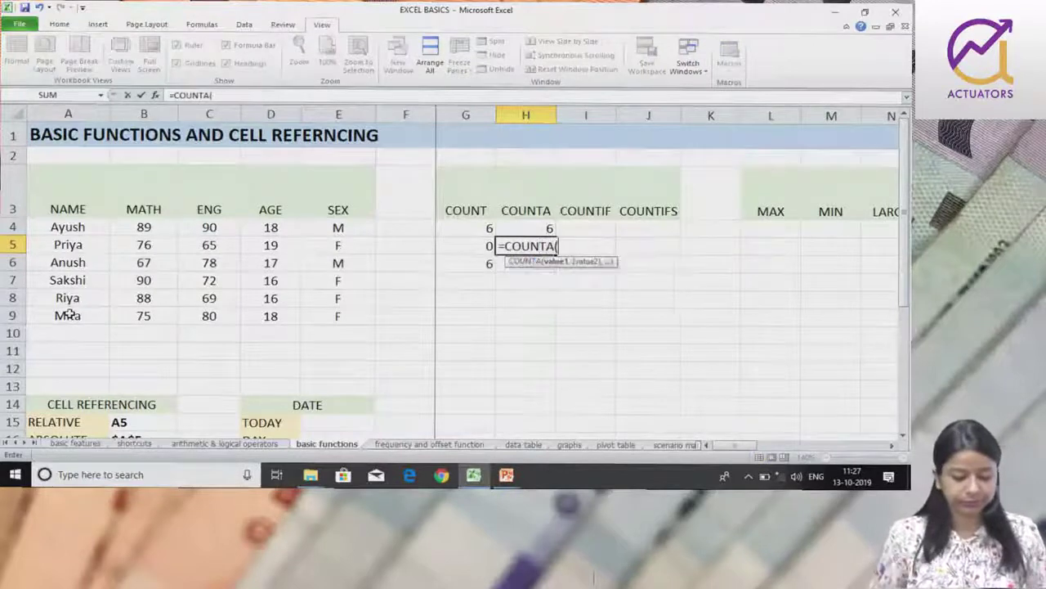
pyautogui.moveTo(139, 228); pyautogui.dragTo(142, 314)
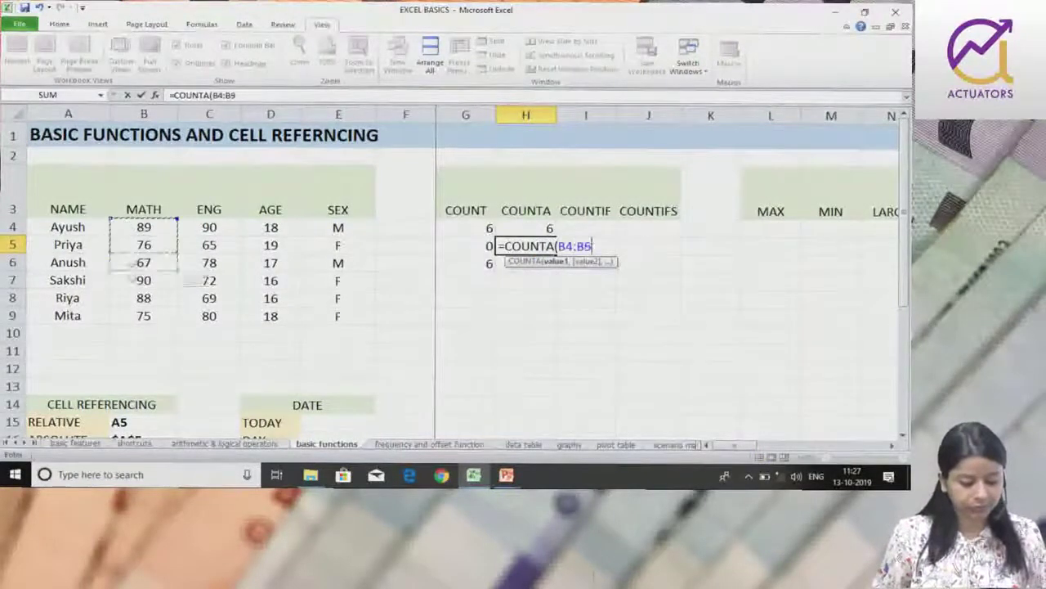
pyautogui.press('Return')
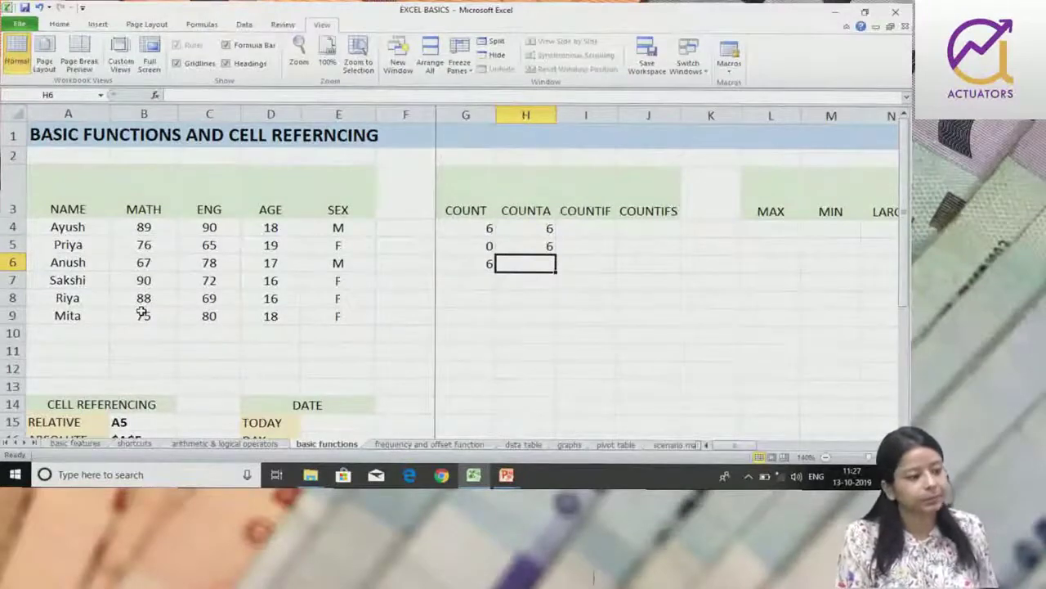
pyautogui.write('=')
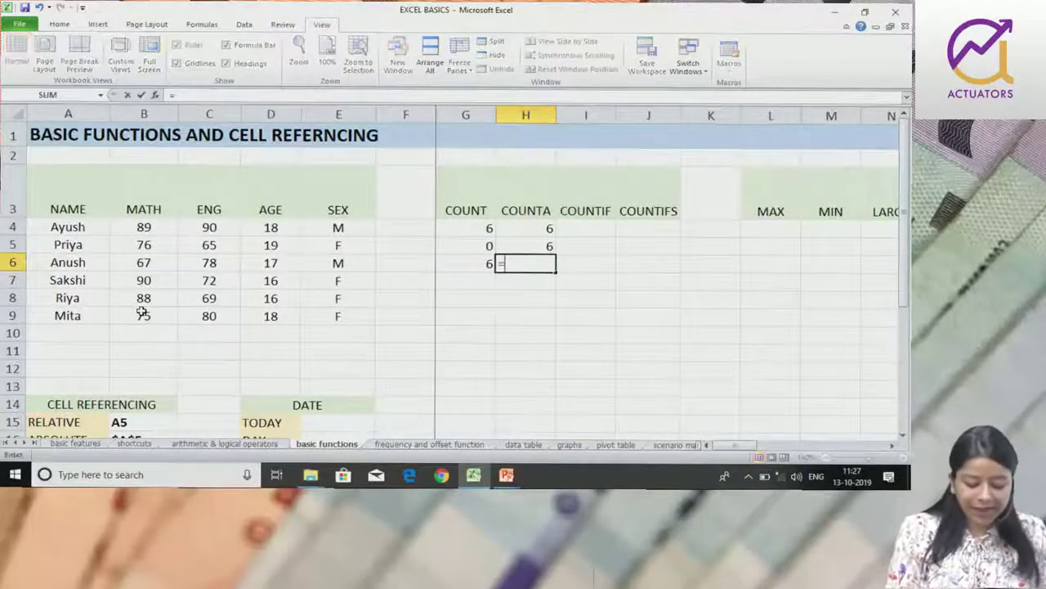
pyautogui.write('COUN')
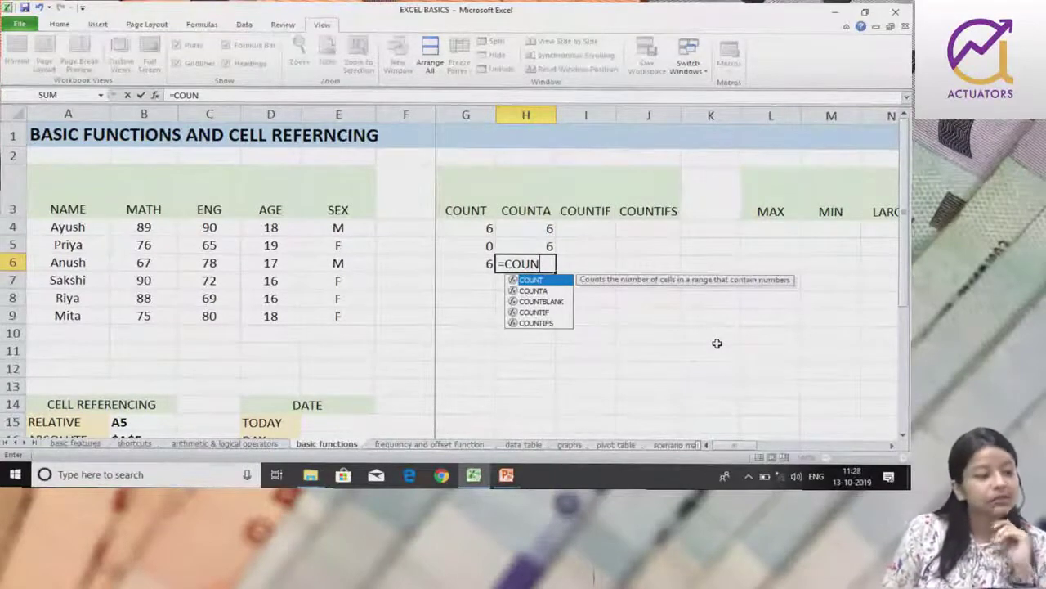
pyautogui.click(538, 291)
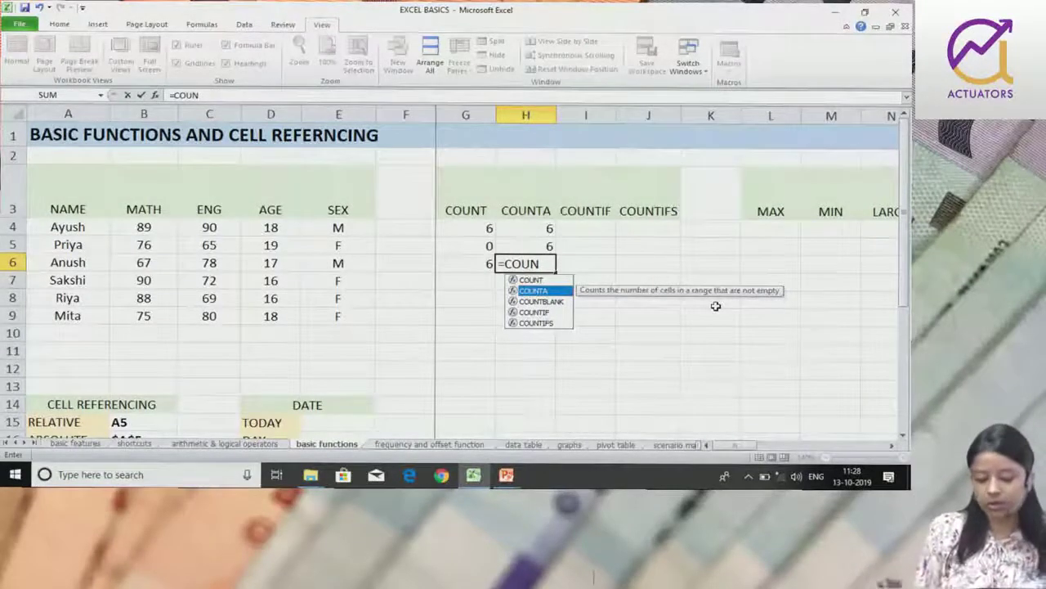
pyautogui.press('BackSpace')
pyautogui.press('BackSpace')
pyautogui.press('BackSpace')
pyautogui.press('BackSpace')
pyautogui.press('BackSpace')
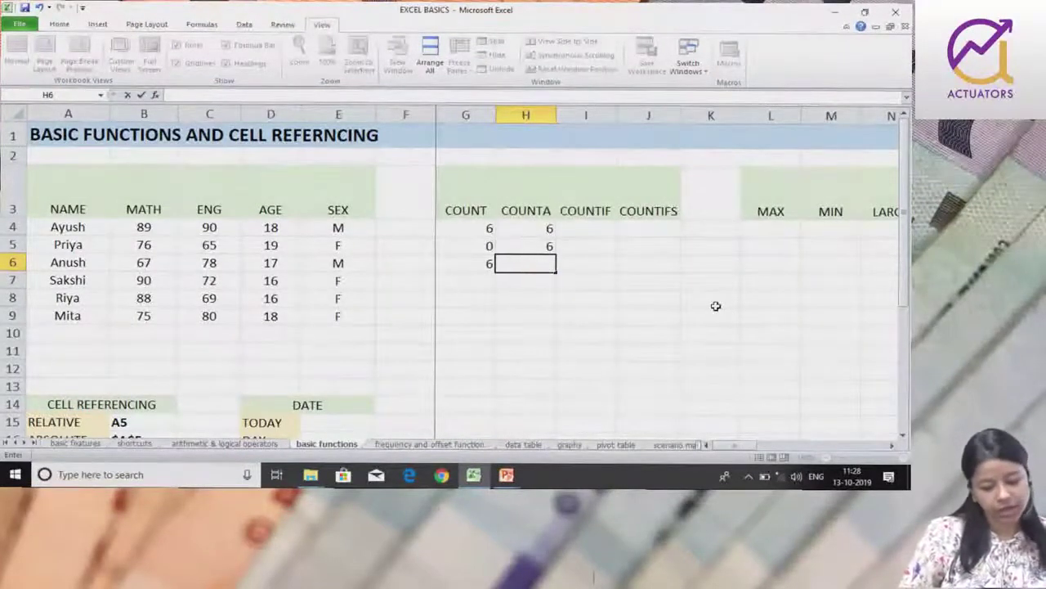
pyautogui.click(490, 248)
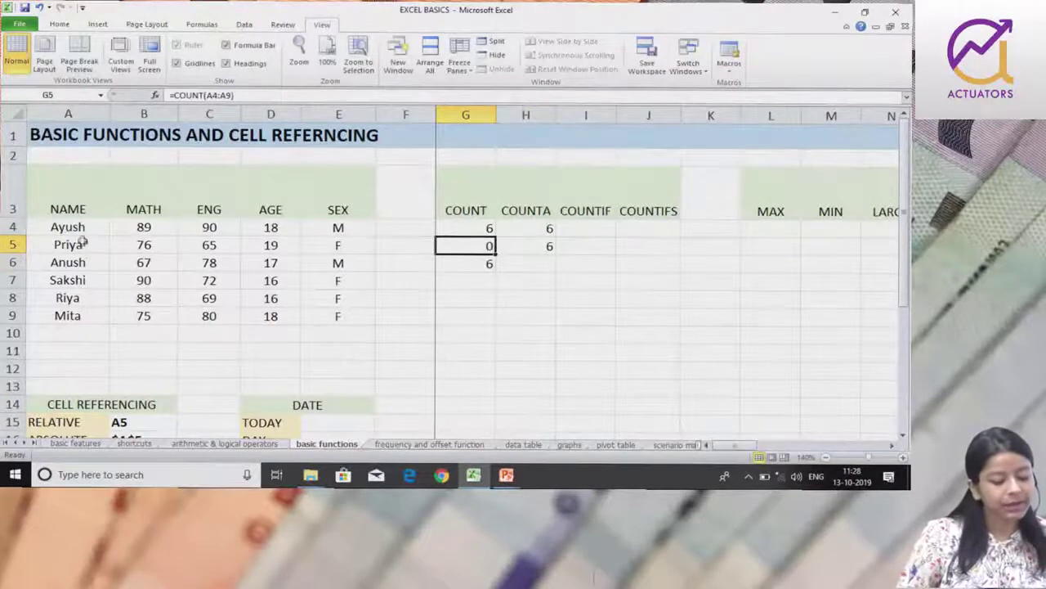
pyautogui.moveTo(70, 229); pyautogui.dragTo(65, 316)
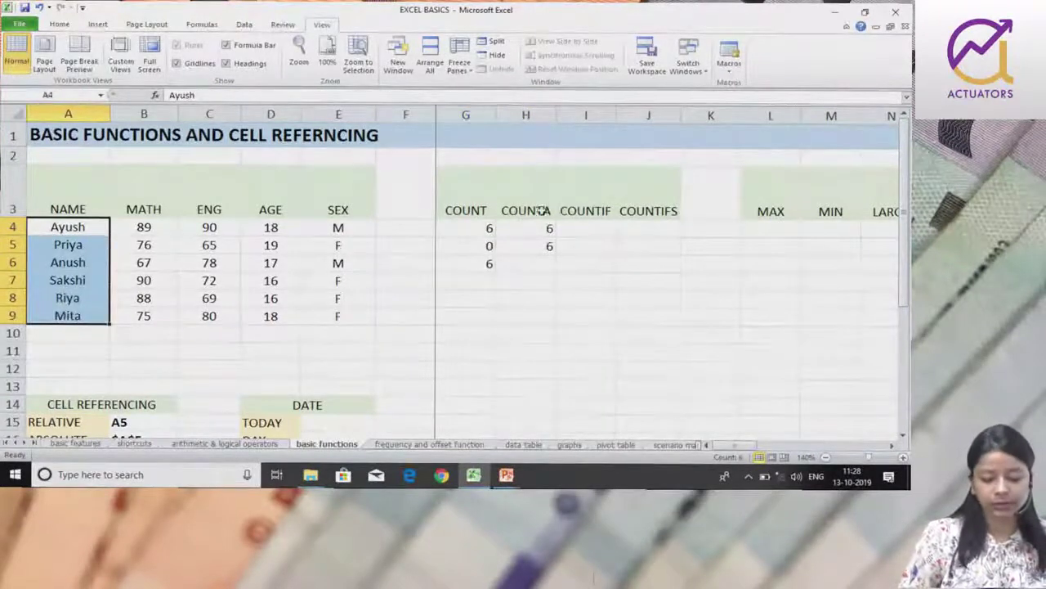
pyautogui.click(484, 245)
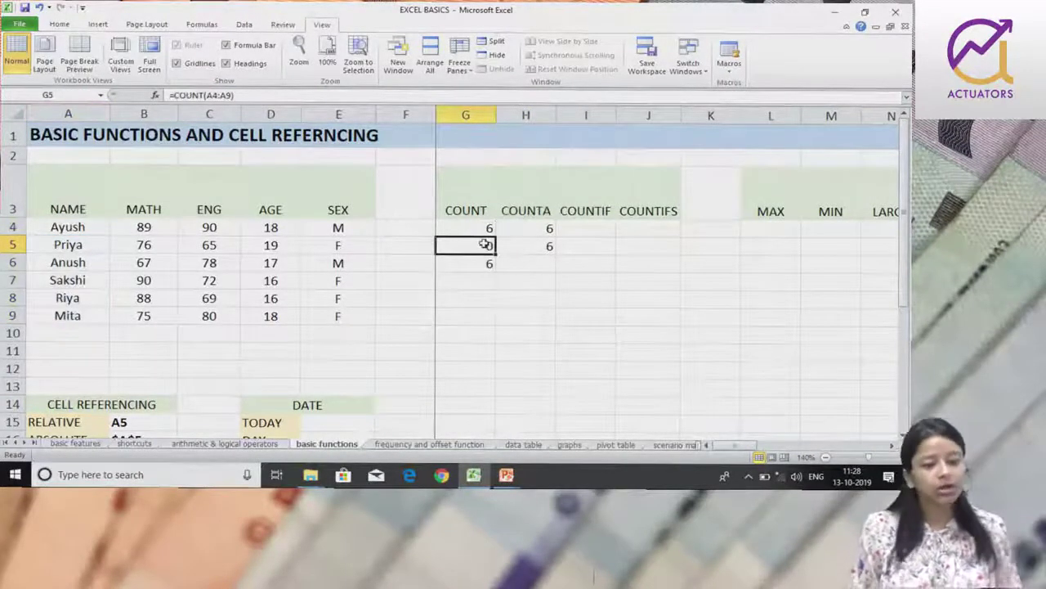
pyautogui.click(588, 226)
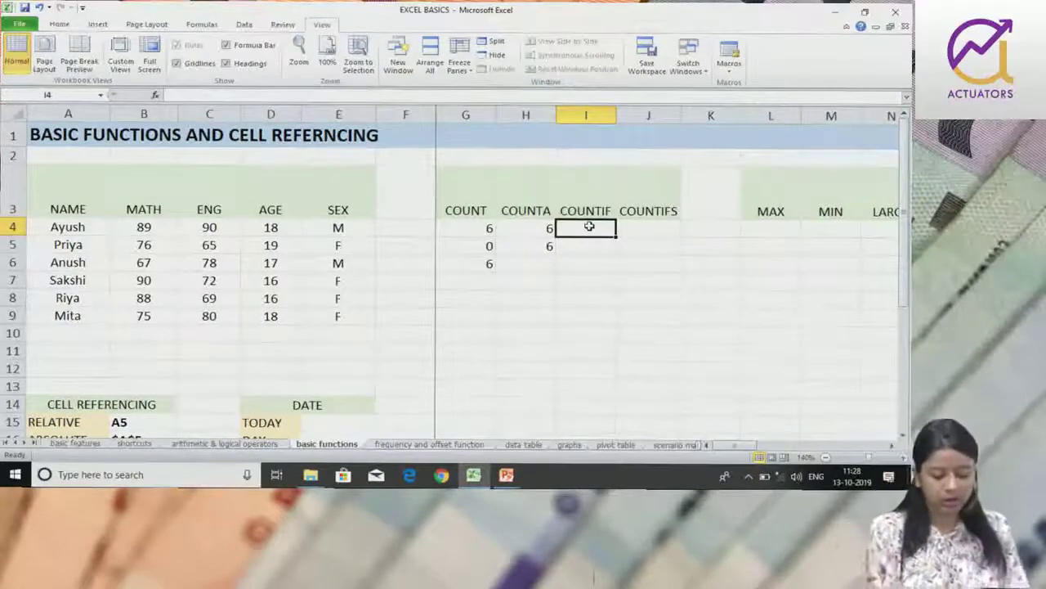
# Step: Enter =COUNTIF(C4:C9,">=80") in I4, highlighting the ">=80" criterion before committing
pyautogui.write('=COU')
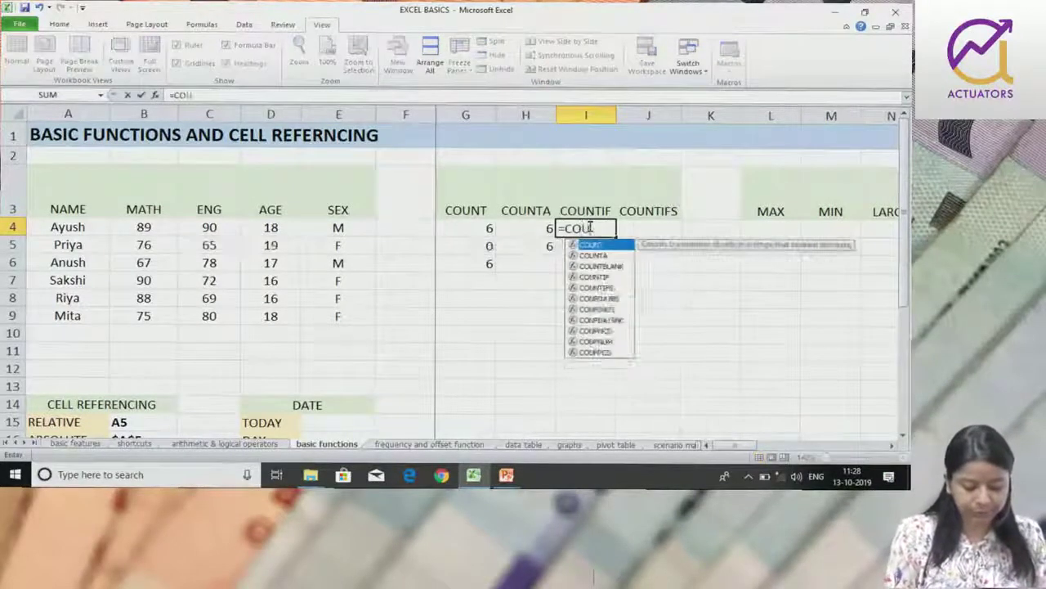
pyautogui.write('NTIF')
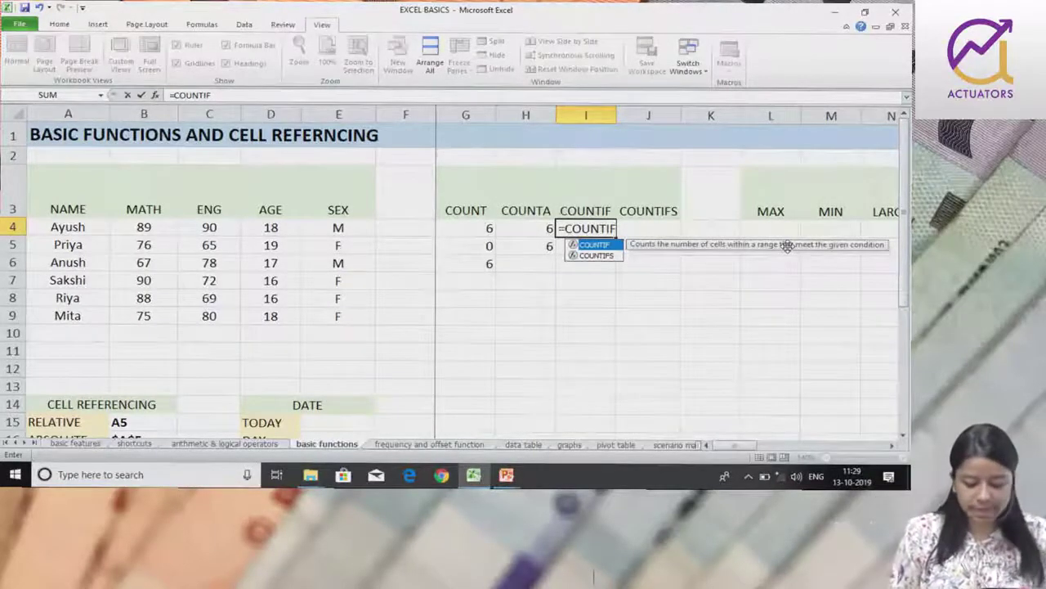
pyautogui.write('(')
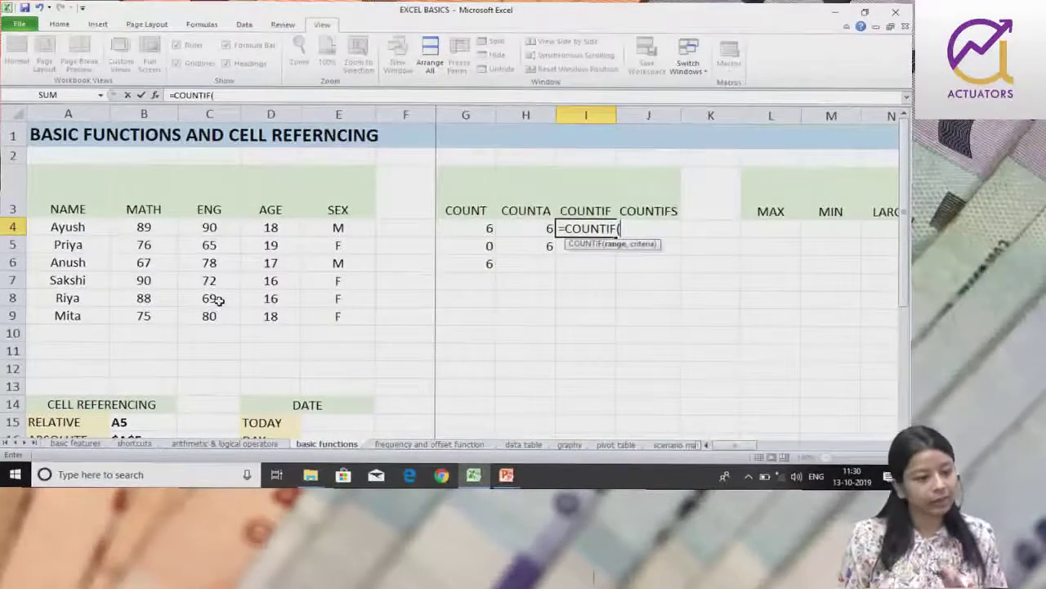
pyautogui.moveTo(229, 223); pyautogui.dragTo(233, 318)
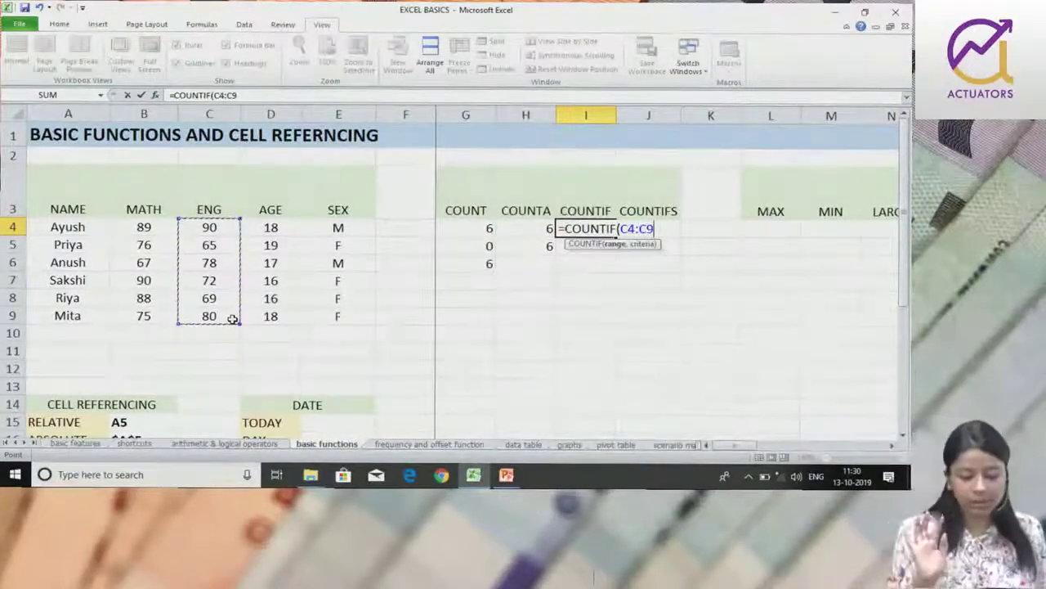
pyautogui.write(',')
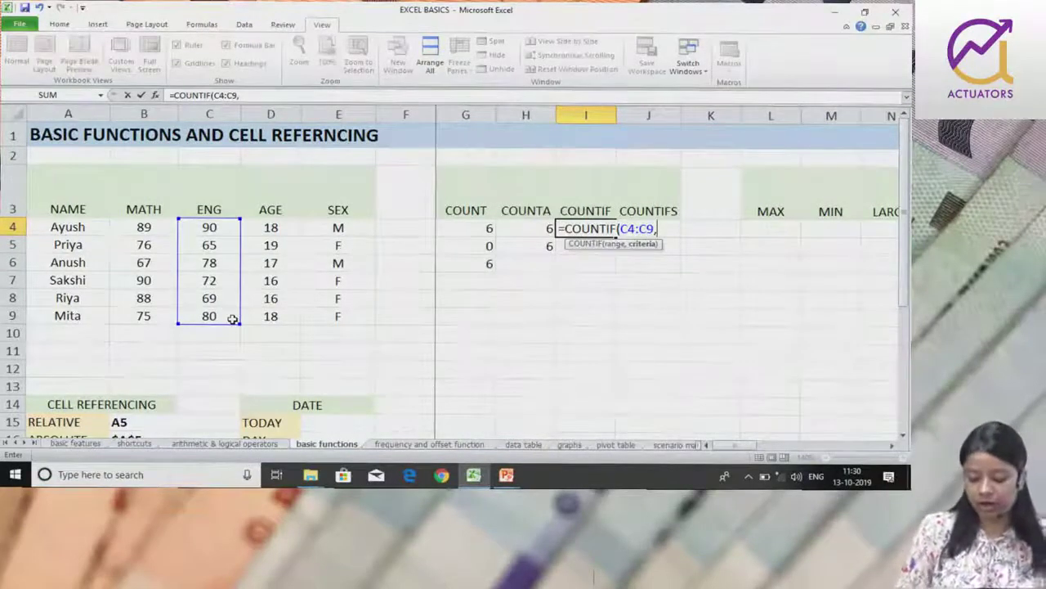
pyautogui.write('"')
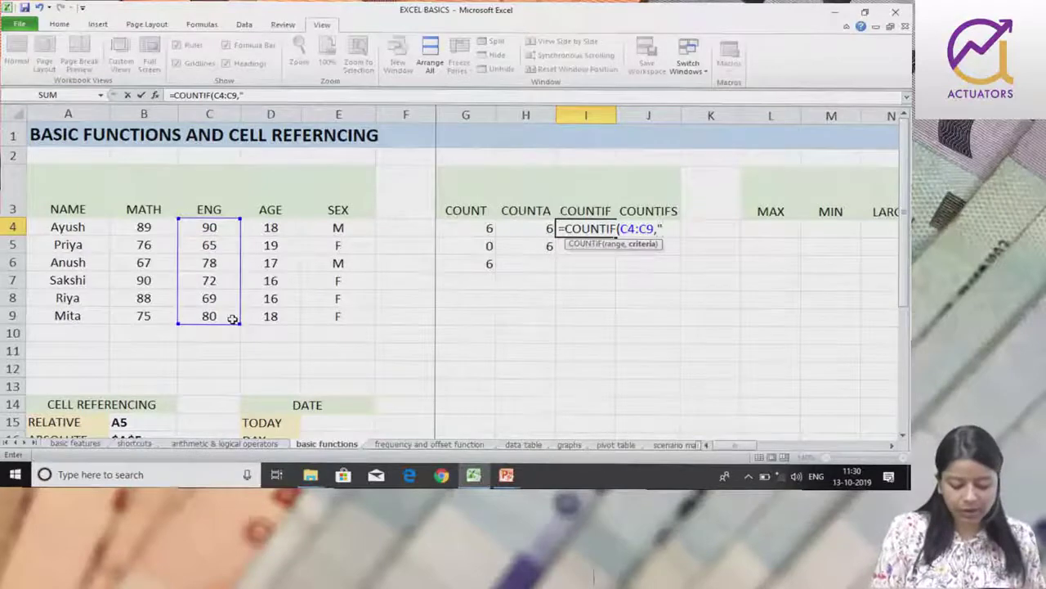
pyautogui.write('>=')
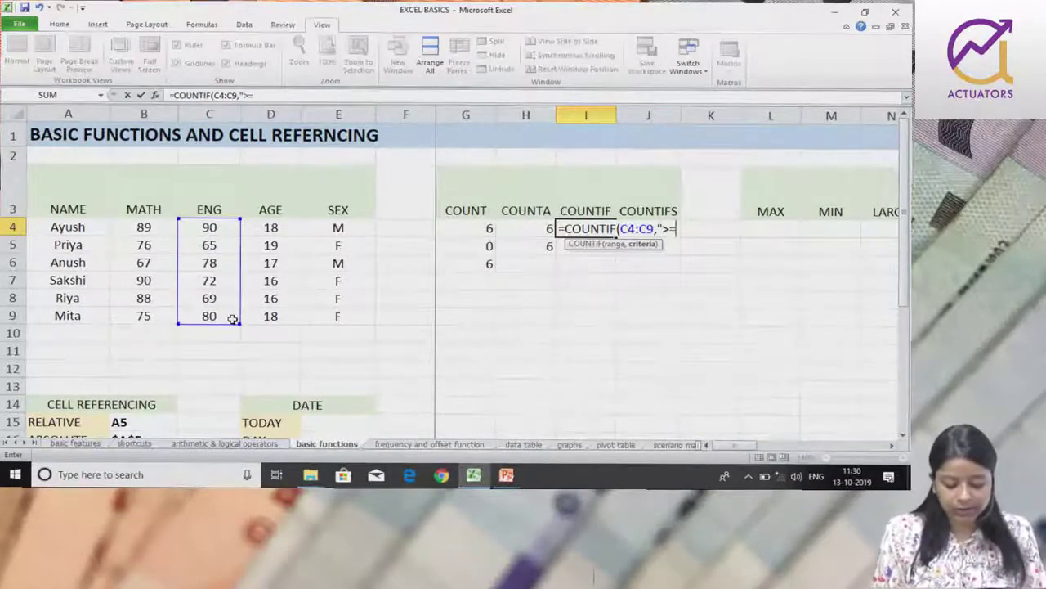
pyautogui.write('80"')
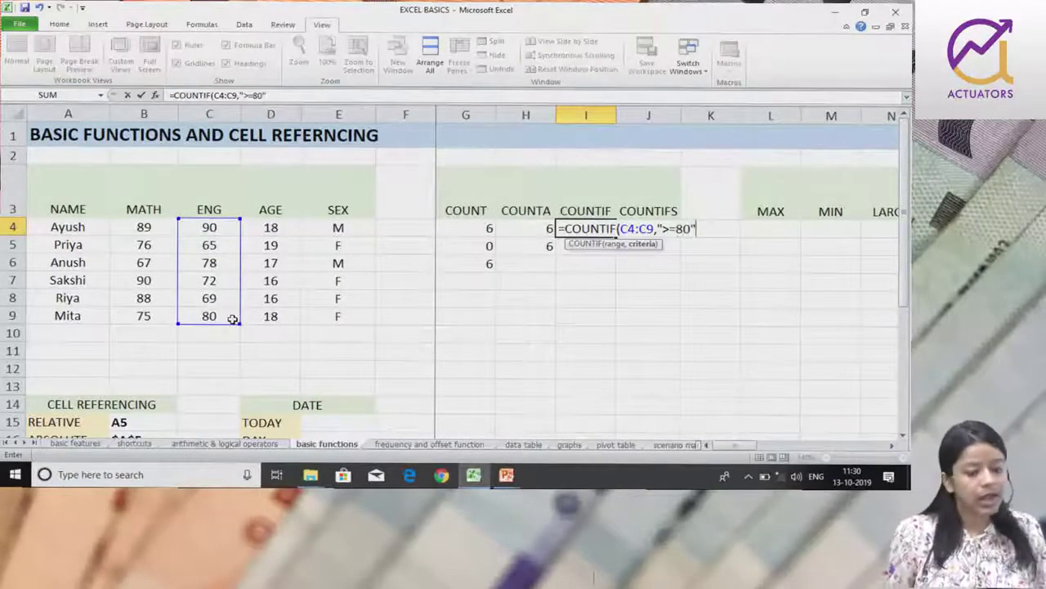
pyautogui.moveTo(657, 229); pyautogui.dragTo(696, 228)
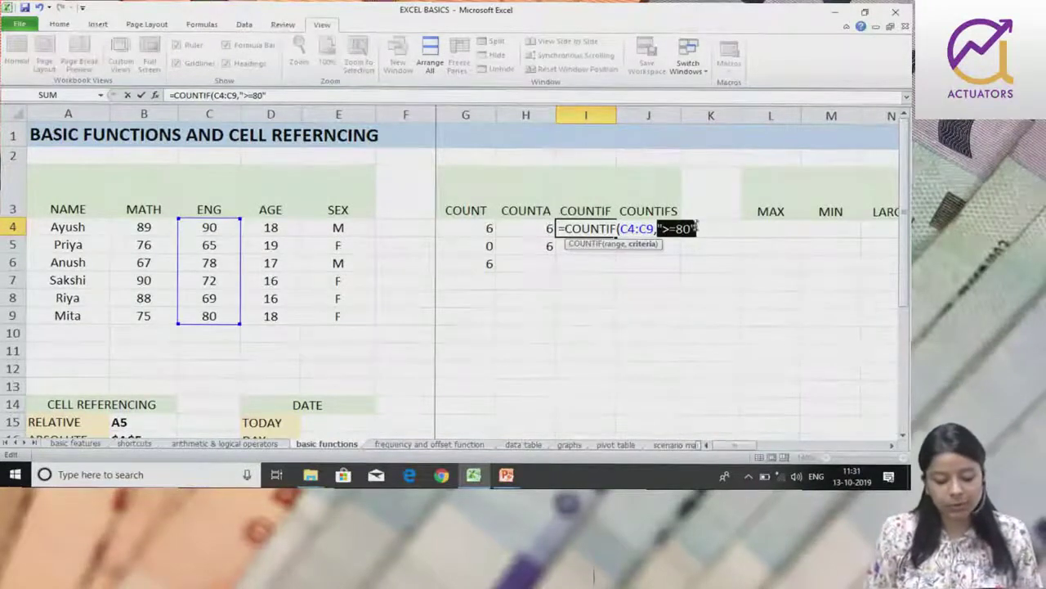
pyautogui.click(695, 227)
pyautogui.press('Return')
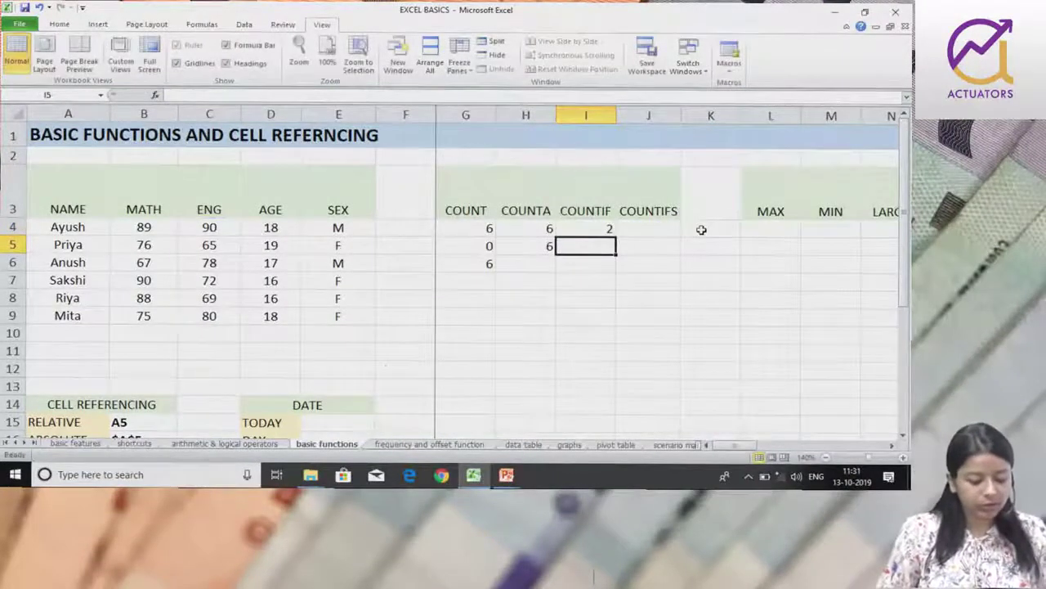
# Step: Glance at the operators sheet, then start and discard an AND test on C7 in I7
pyautogui.click(224, 443)
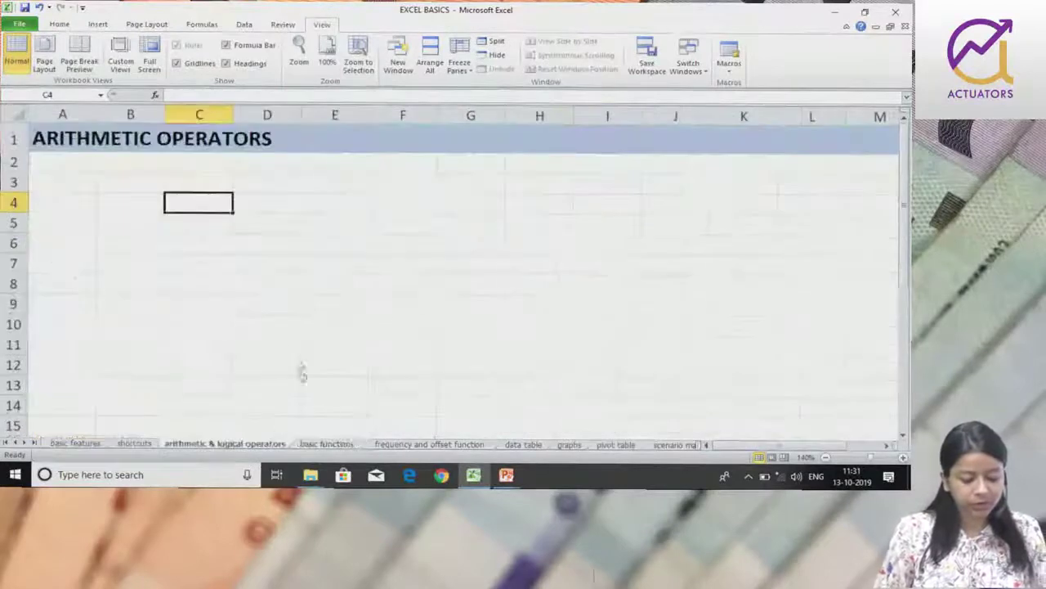
pyautogui.click(326, 443)
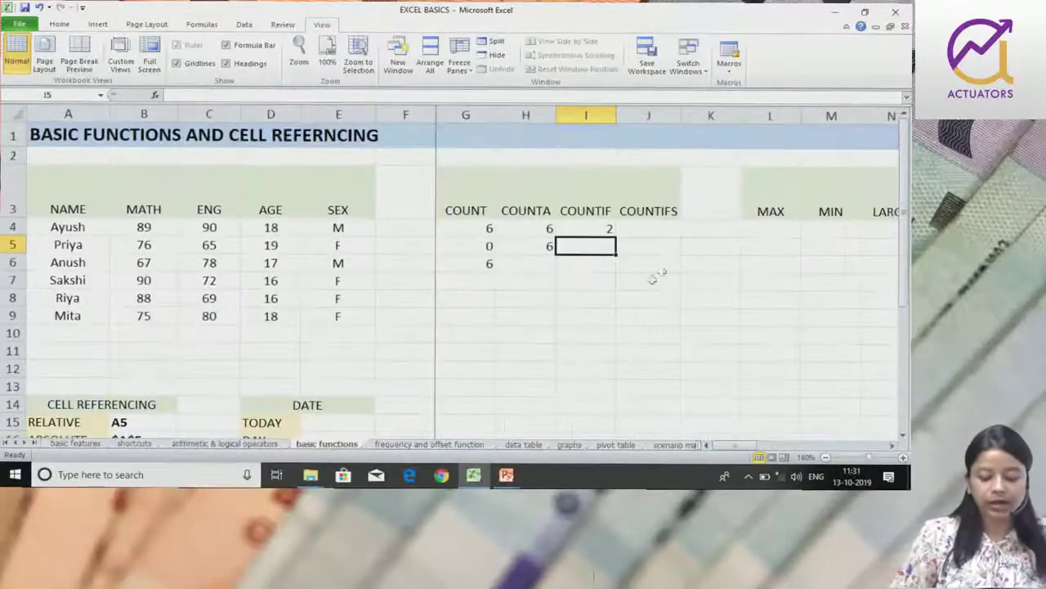
pyautogui.click(601, 286)
pyautogui.write('=')
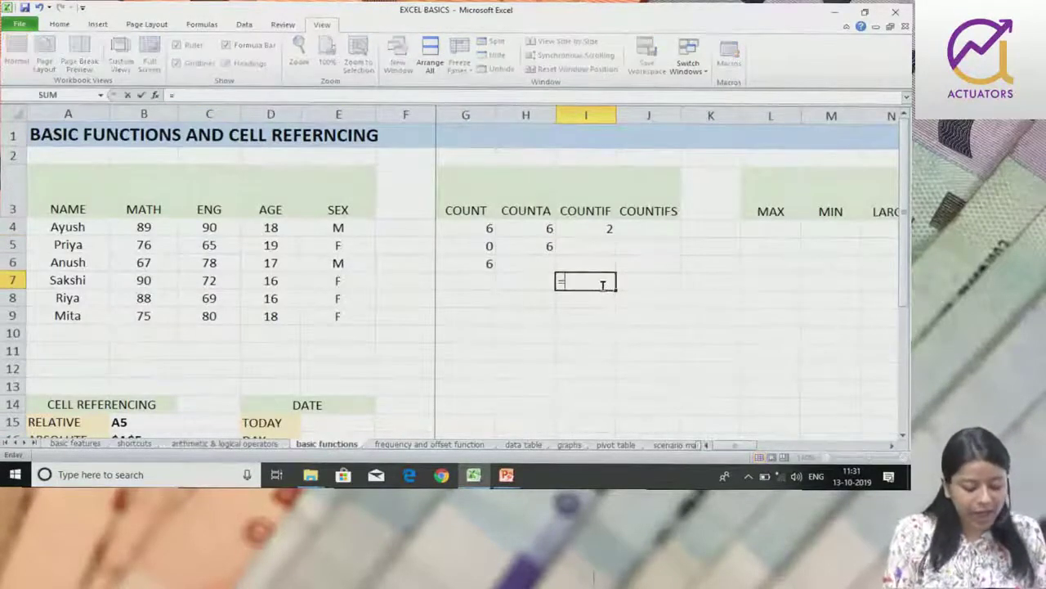
pyautogui.write('AND(')
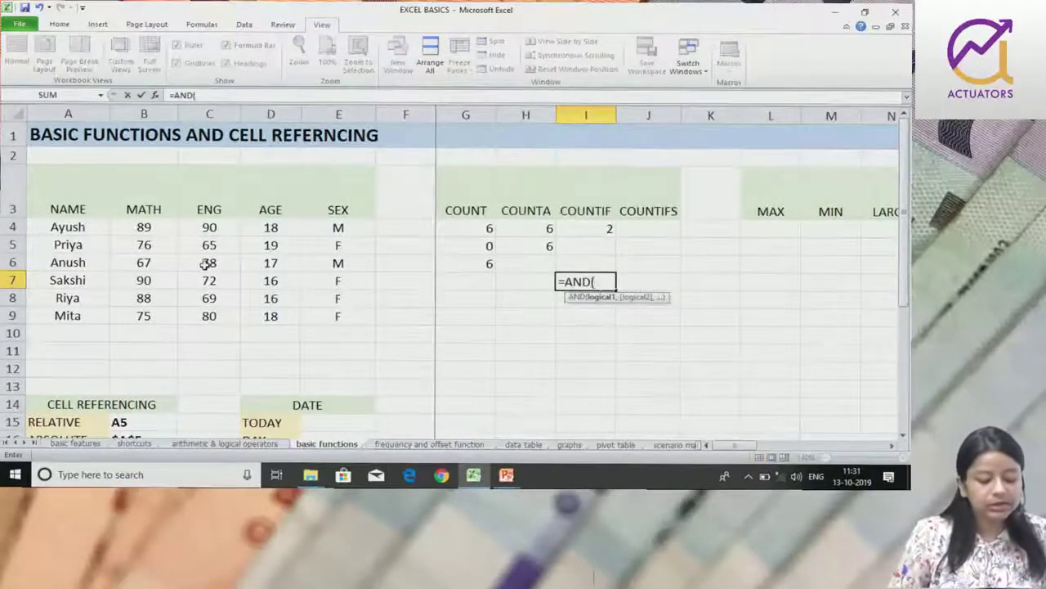
pyautogui.click(212, 281)
pyautogui.write('>80')
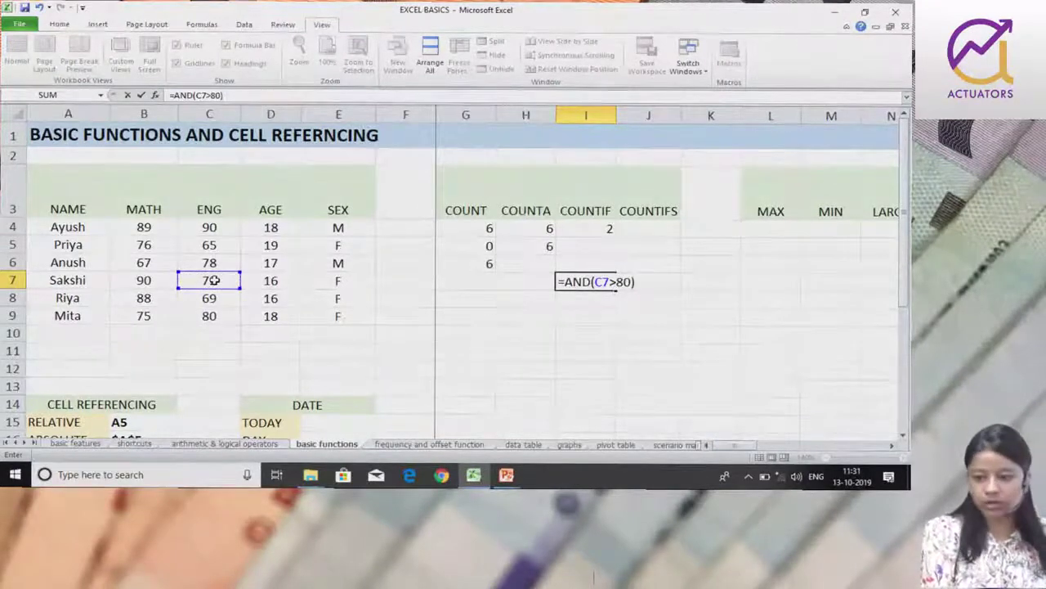
pyautogui.press('BackSpace')
pyautogui.press('BackSpace')
pyautogui.press('BackSpace')
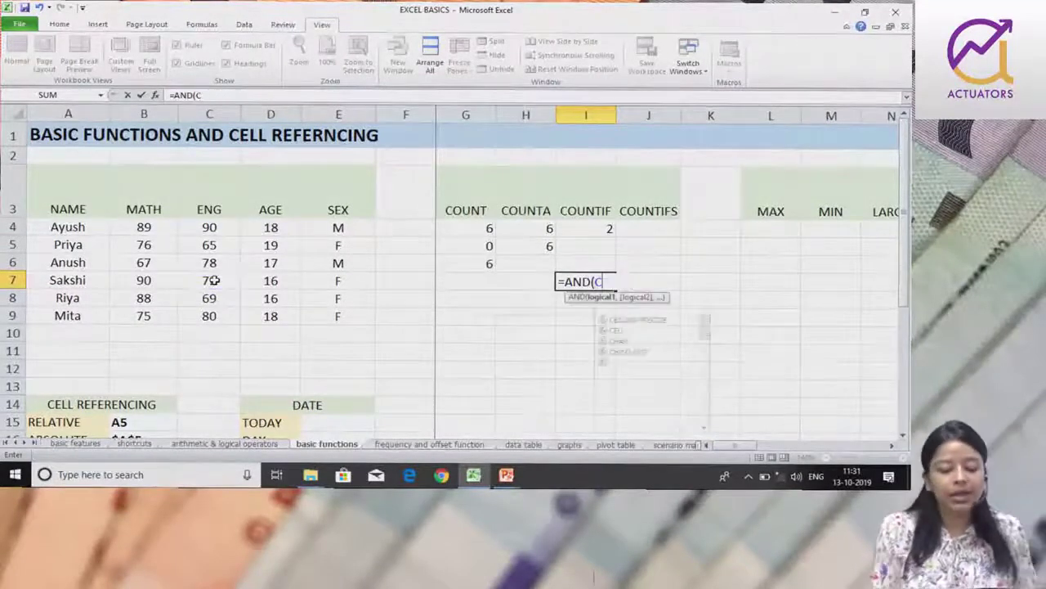
pyautogui.press('BackSpace')
pyautogui.press('BackSpace')
pyautogui.press('BackSpace')
# Step: Reopen and recommit the COUNTIF formula in I4 counting ENG marks of 80 or more
pyautogui.click(589, 229)
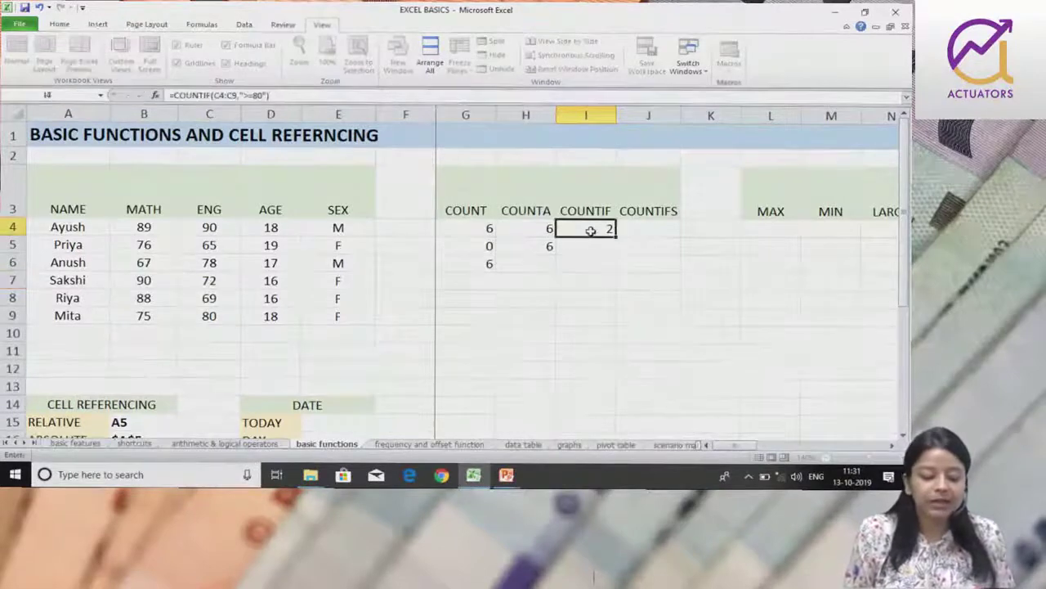
pyautogui.doubleClick(589, 229)
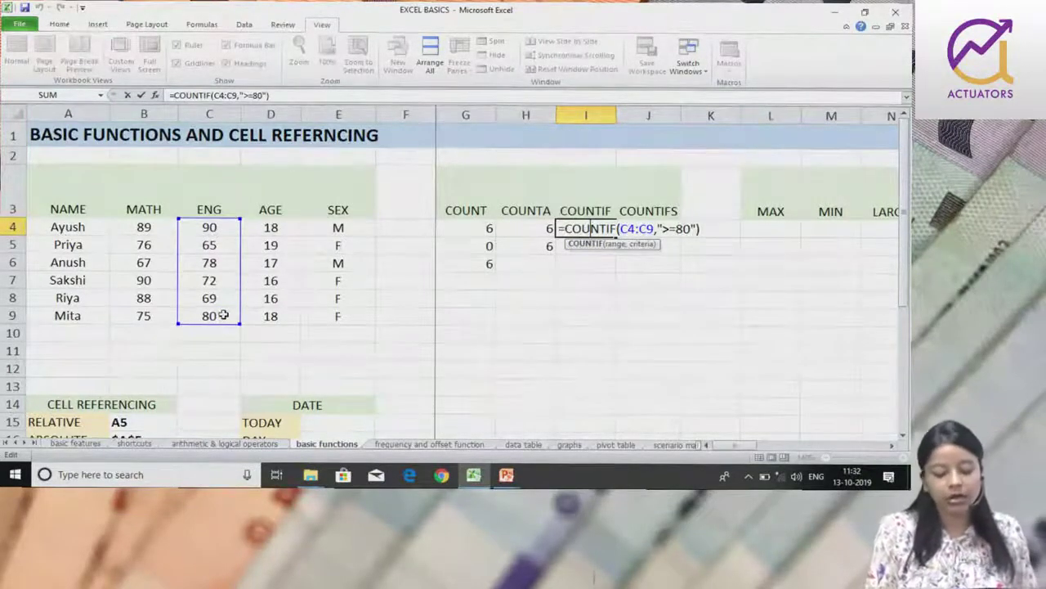
pyautogui.press('Return')
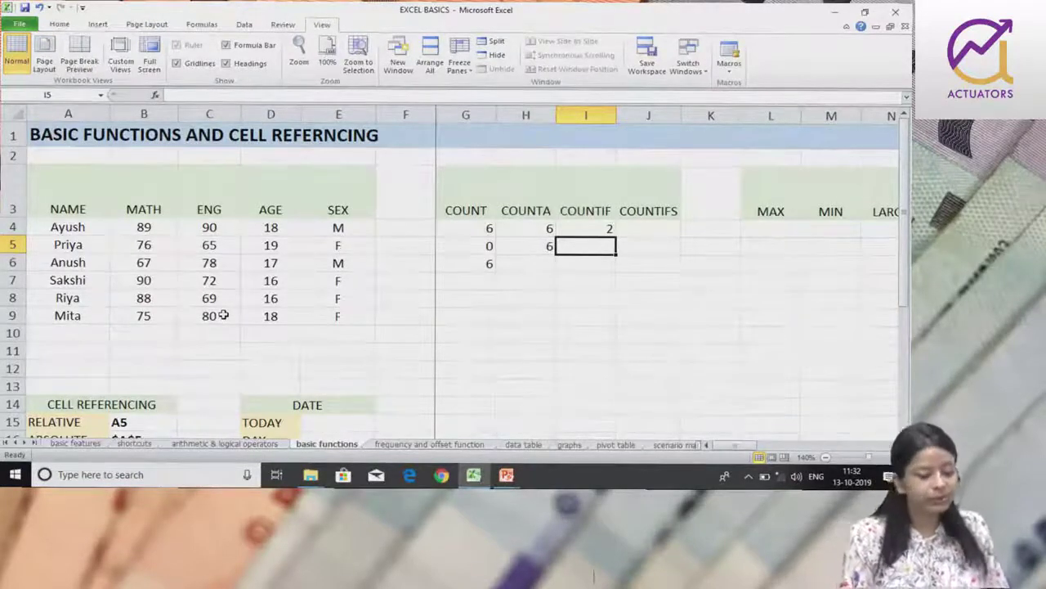
pyautogui.click(650, 232)
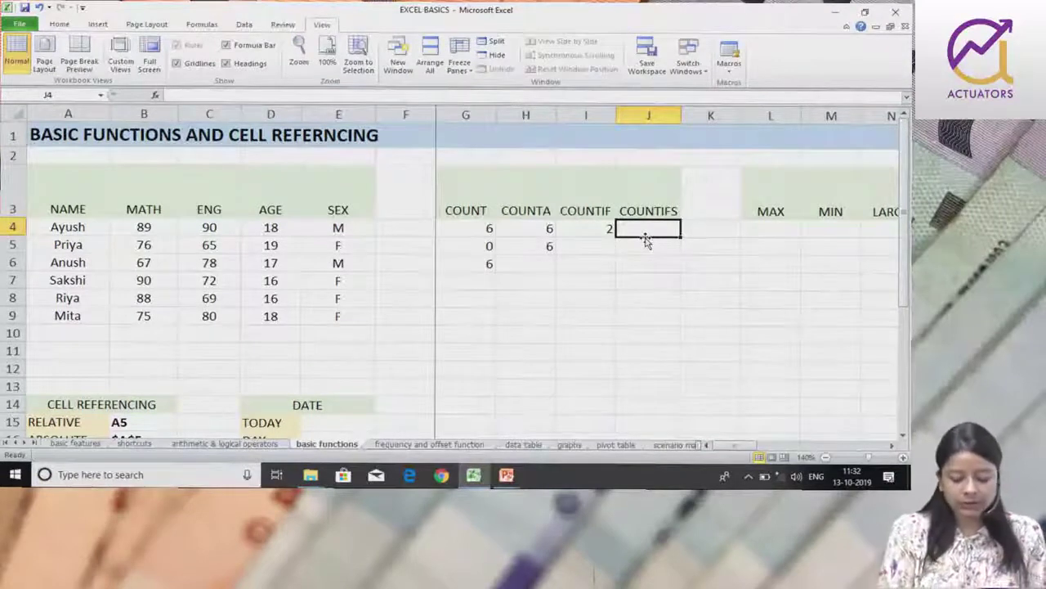
# Step: Begin =COUNTIFS( in J4 with MATH range B4:B9 and criterion ">=80"
pyautogui.write('=COUNT')
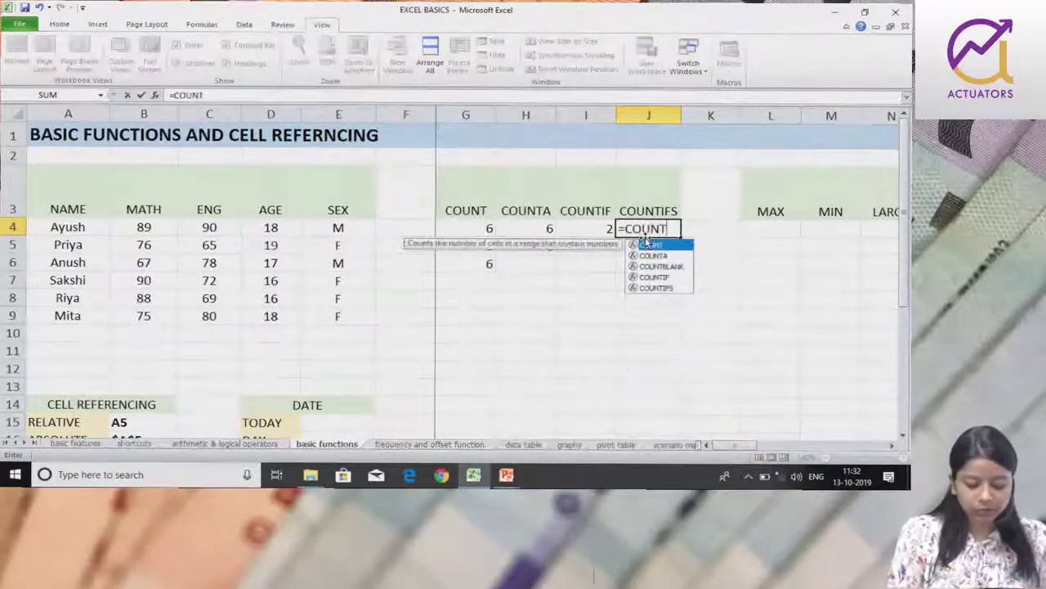
pyautogui.write('IS')
pyautogui.press('BackSpace')
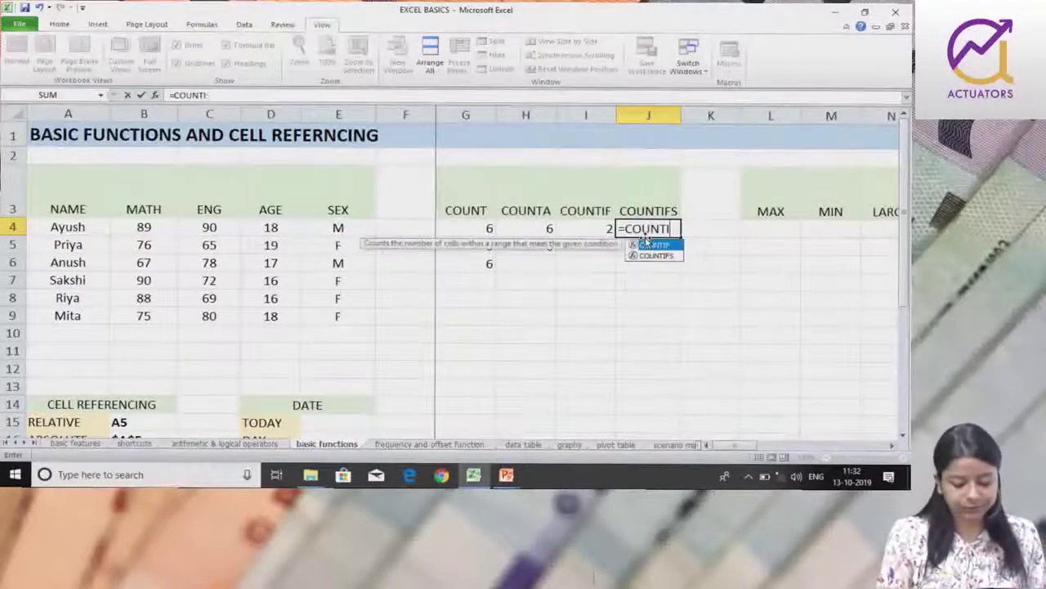
pyautogui.write('FS(')
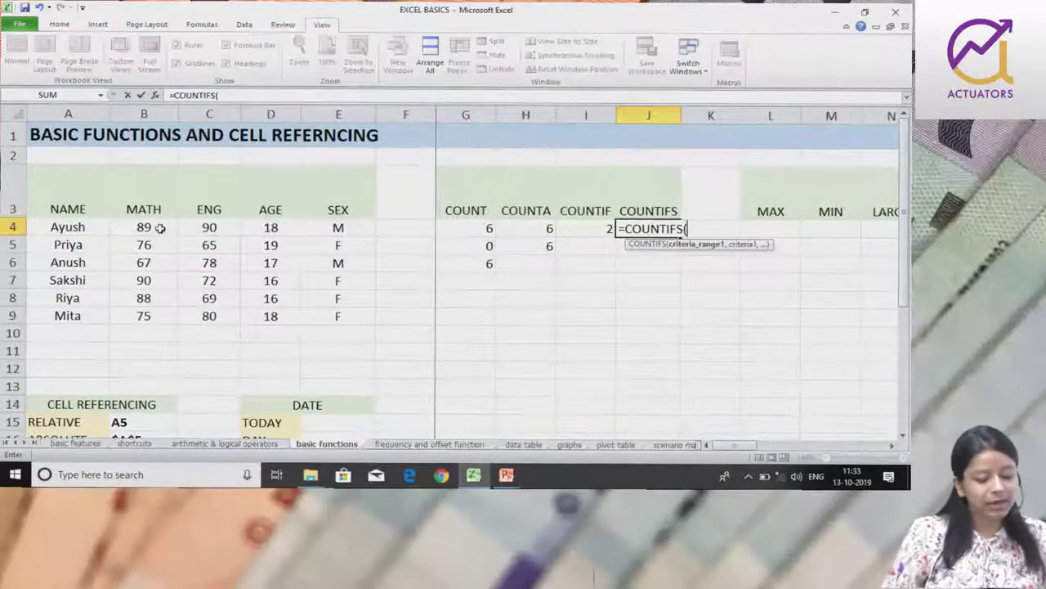
pyautogui.moveTo(159, 229); pyautogui.dragTo(152, 316)
pyautogui.write(',"')
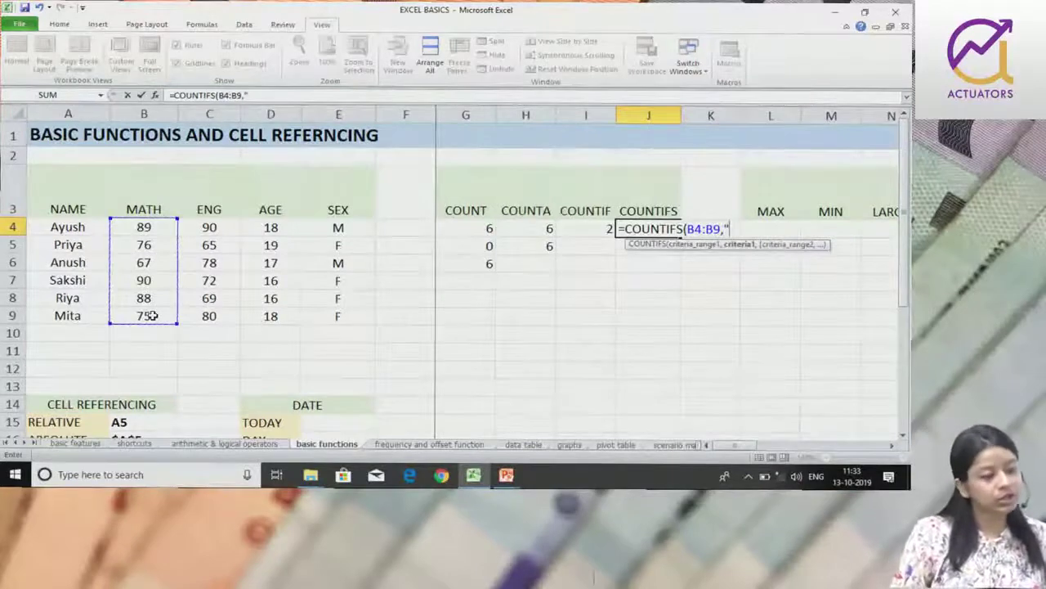
pyautogui.write('>=80')
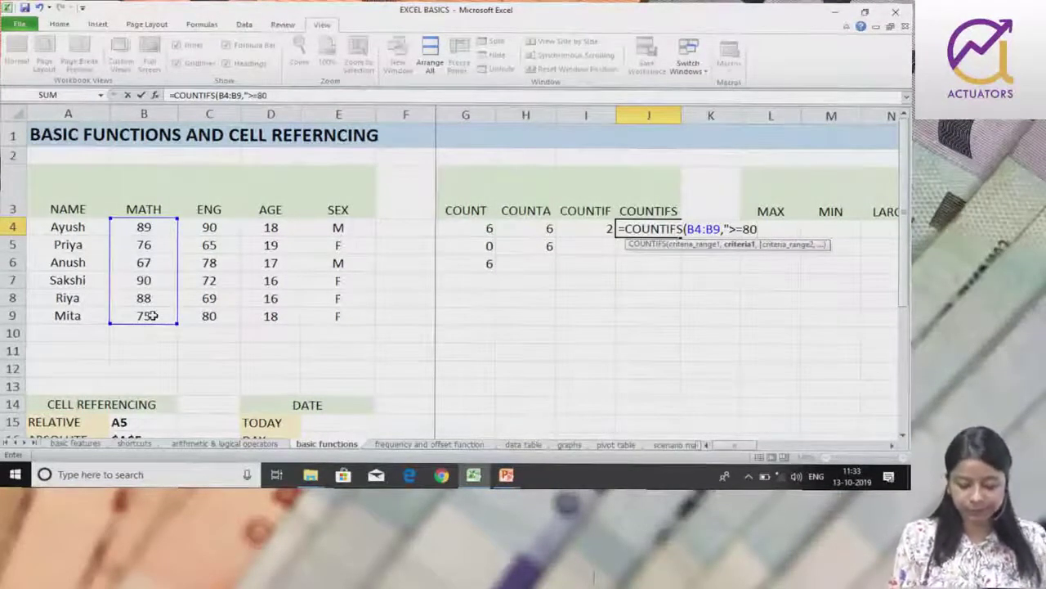
pyautogui.write('",')
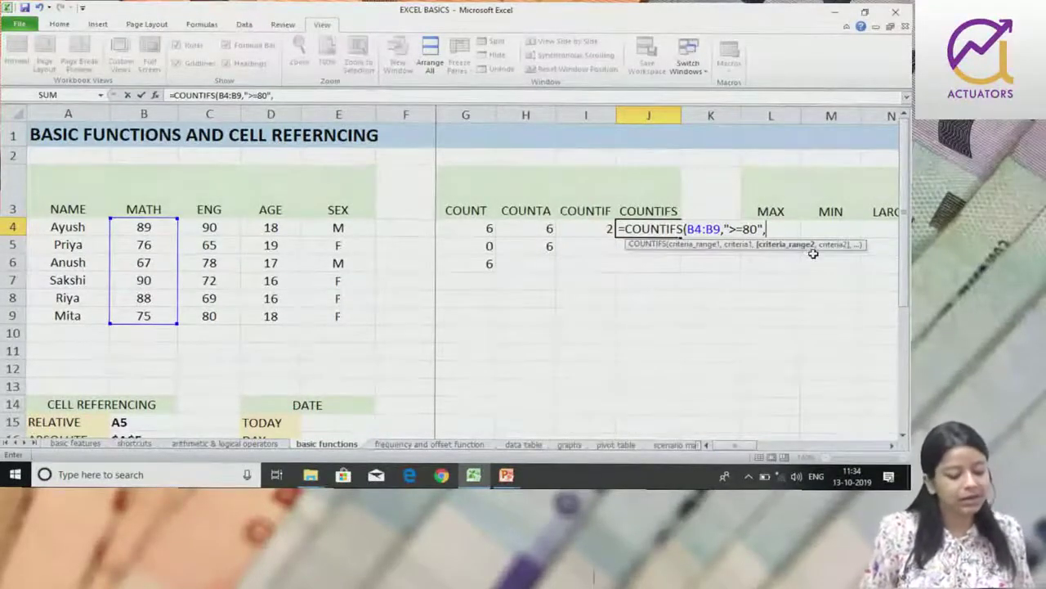
# Step: Add ENG range C4:C10 with ">=80" as the second COUNTIFS condition and commit
pyautogui.moveTo(210, 227); pyautogui.dragTo(208, 326)
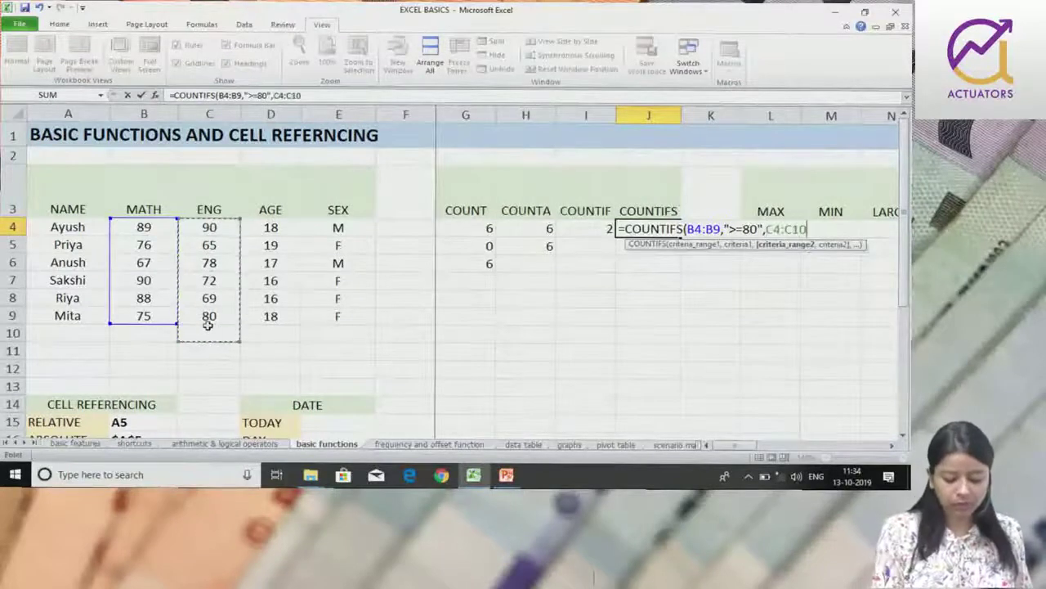
pyautogui.write(',">')
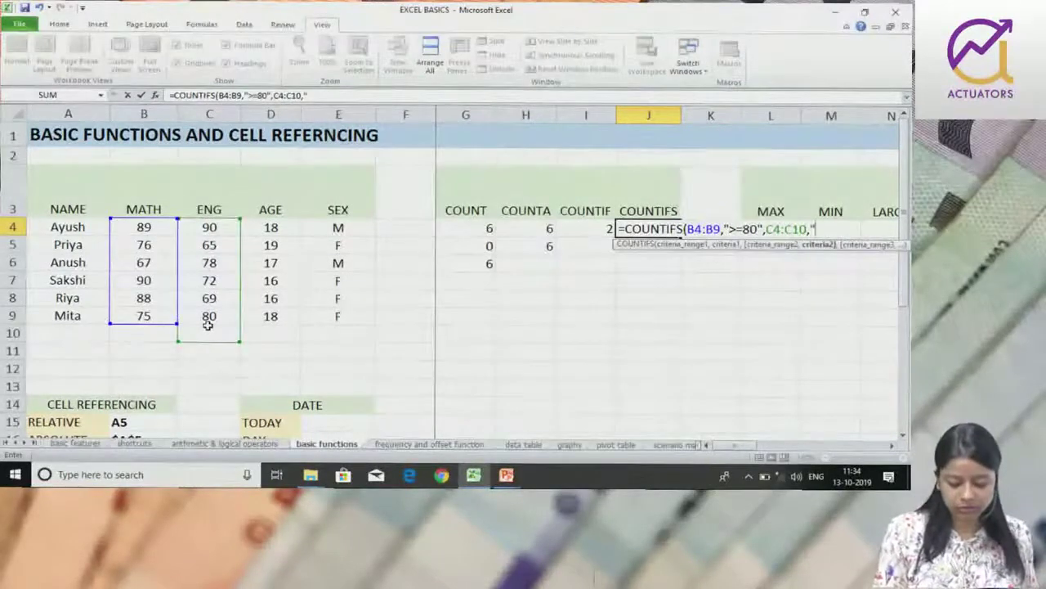
pyautogui.write('=')
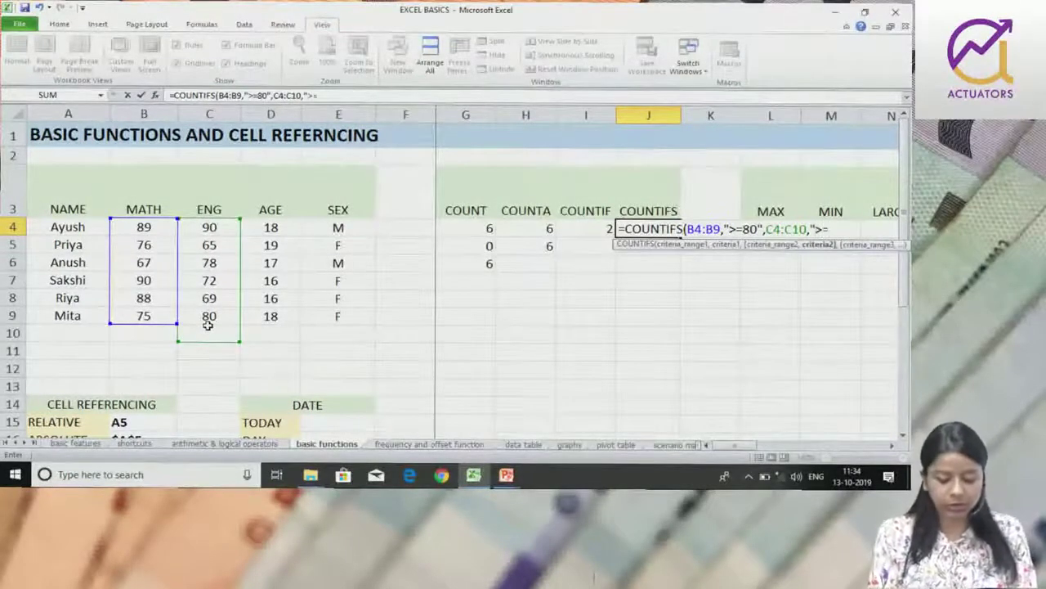
pyautogui.write('80")')
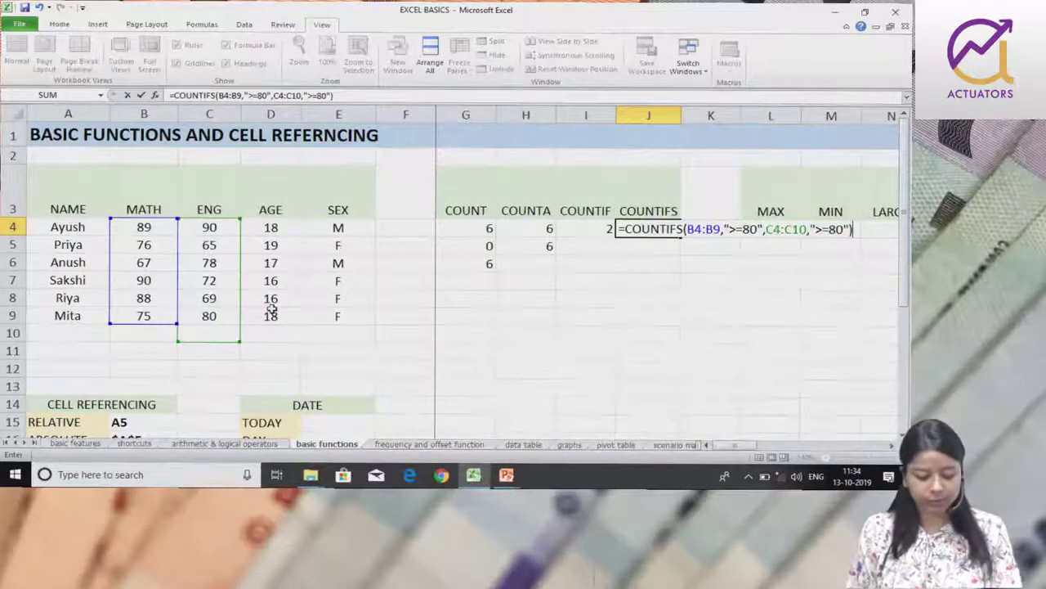
pyautogui.press('Return')
# Step: Correct the ENG range to C4:C9 to clear #VALUE!, giving 1
pyautogui.doubleClick(670, 229)
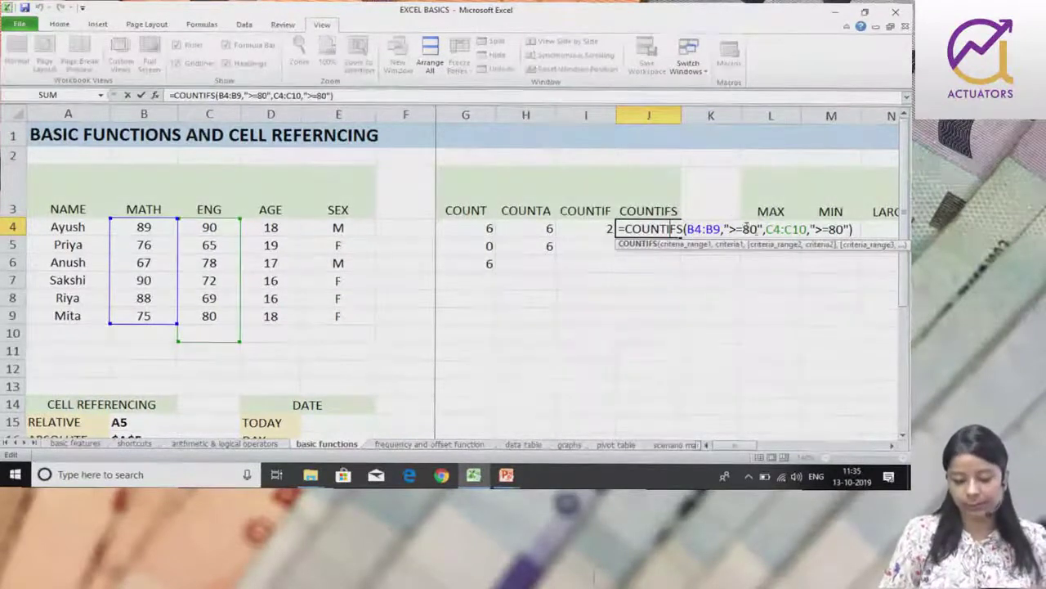
pyautogui.click(805, 228)
pyautogui.press('BackSpace')
pyautogui.write('9')
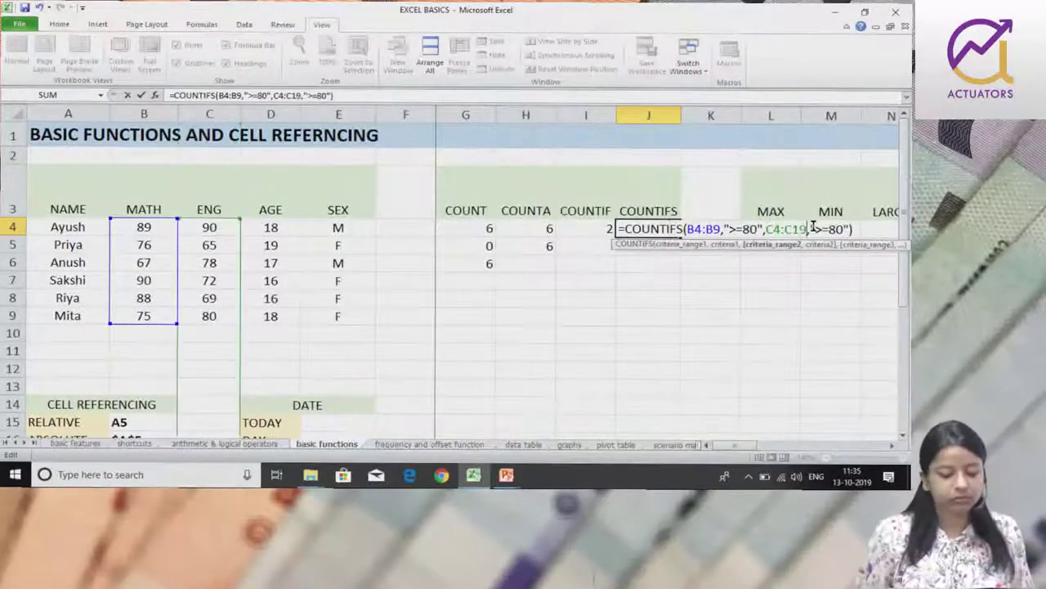
pyautogui.press('BackSpace')
pyautogui.press('BackSpace')
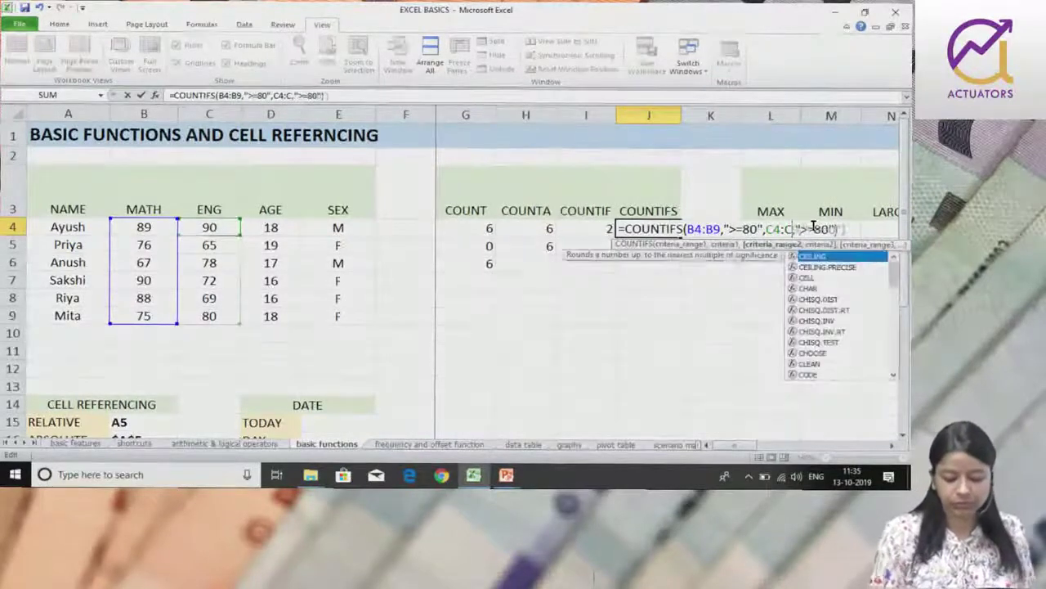
pyautogui.write('9')
pyautogui.press('Return')
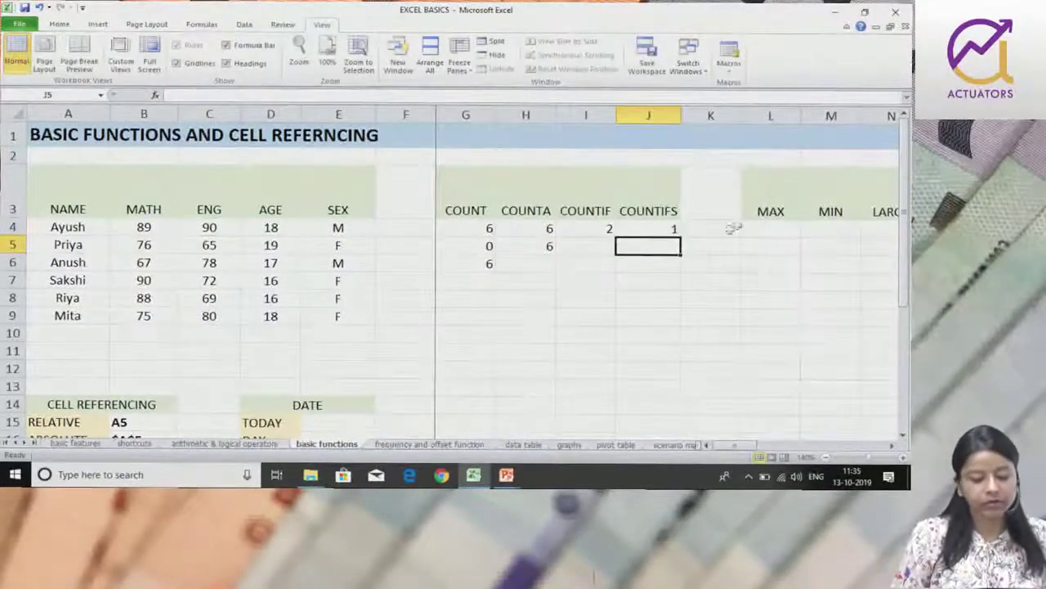
# Step: Check the MATH and ENG marks, then change B9 from 75 to 85
pyautogui.click(662, 224)
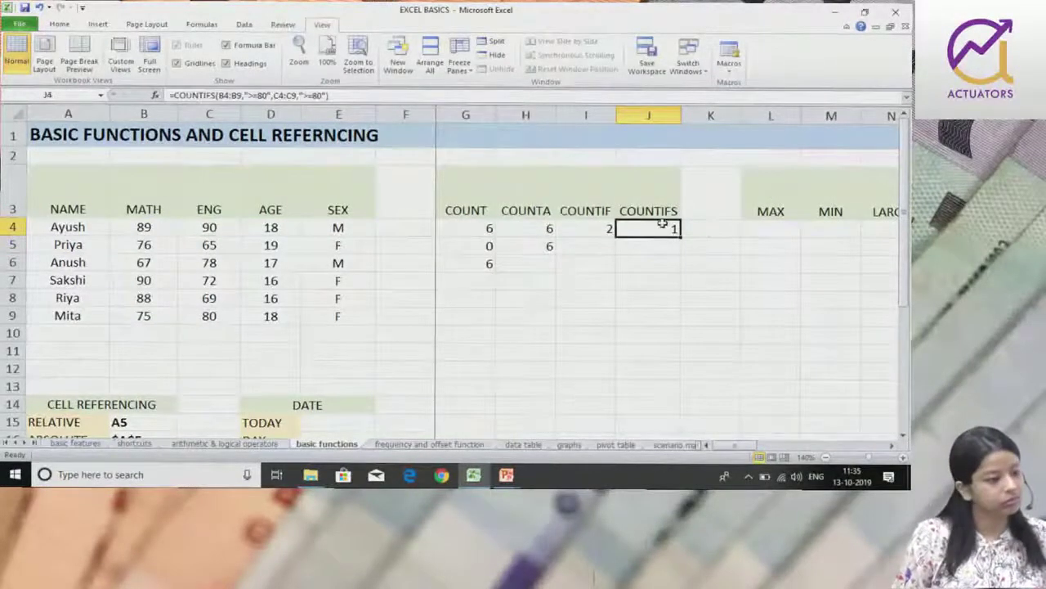
pyautogui.click(164, 229)
pyautogui.click(209, 230)
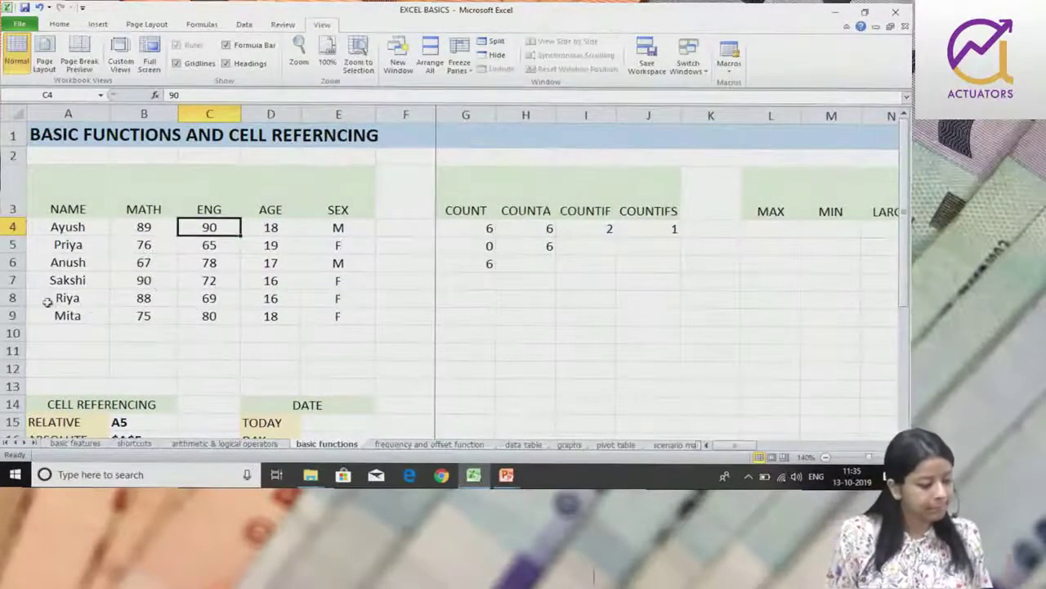
pyautogui.click(197, 315)
pyautogui.click(134, 313)
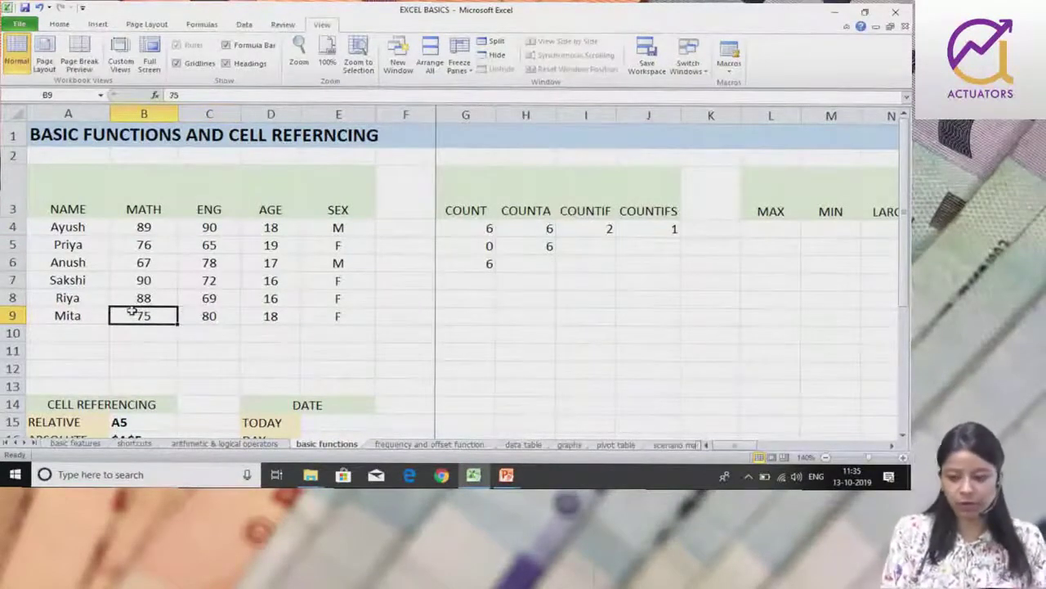
pyautogui.write('85')
pyautogui.press('Return')
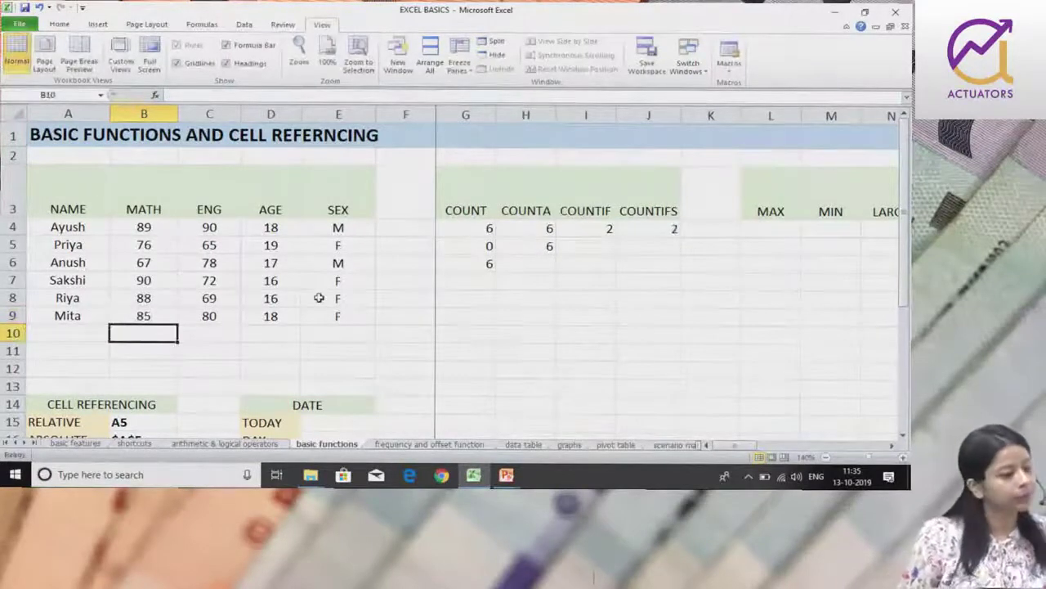
# Step: Review the COUNTIFS ranges B4:B9 and C4:C9 in J4, now returning 2
pyautogui.click(675, 231)
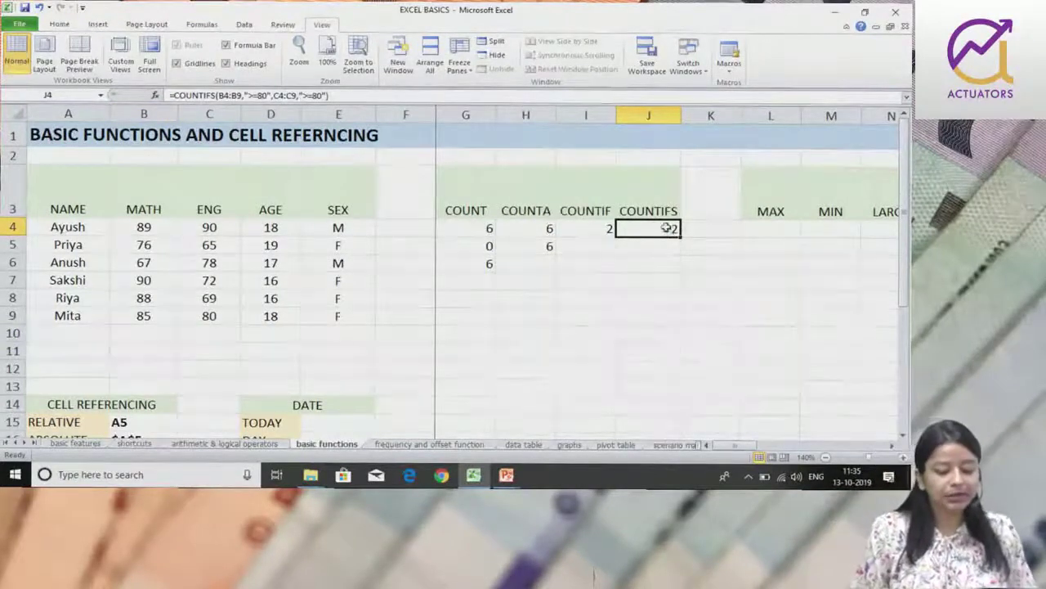
pyautogui.doubleClick(668, 228)
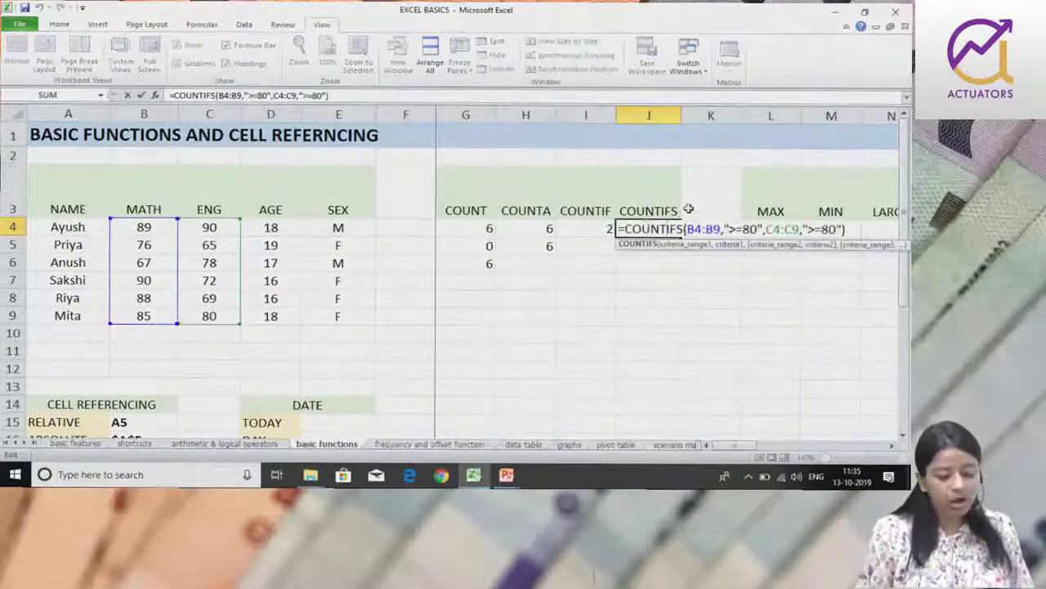
pyautogui.press('Return')
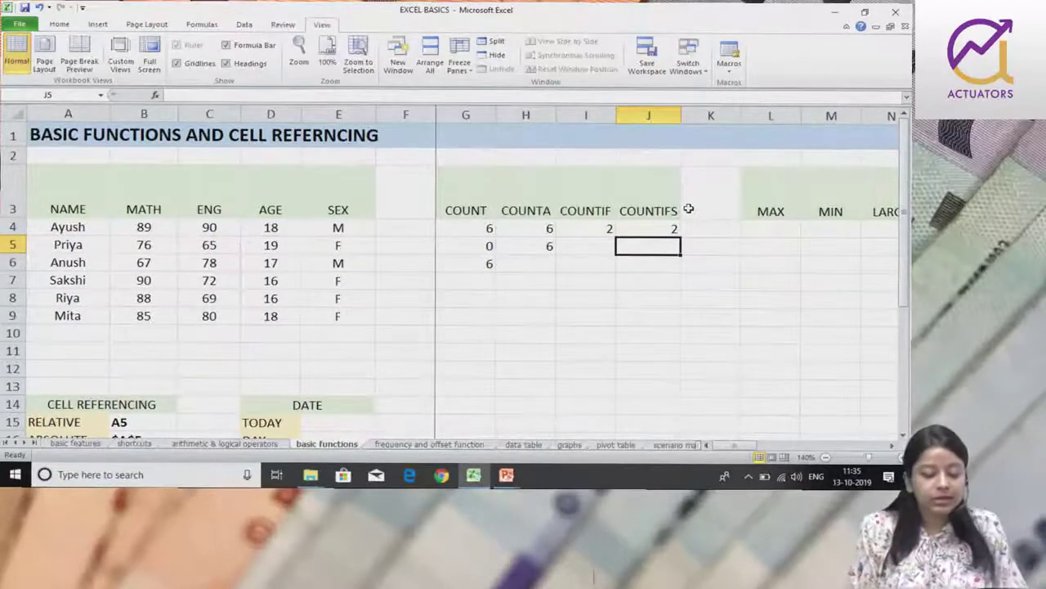
pyautogui.click(148, 331)
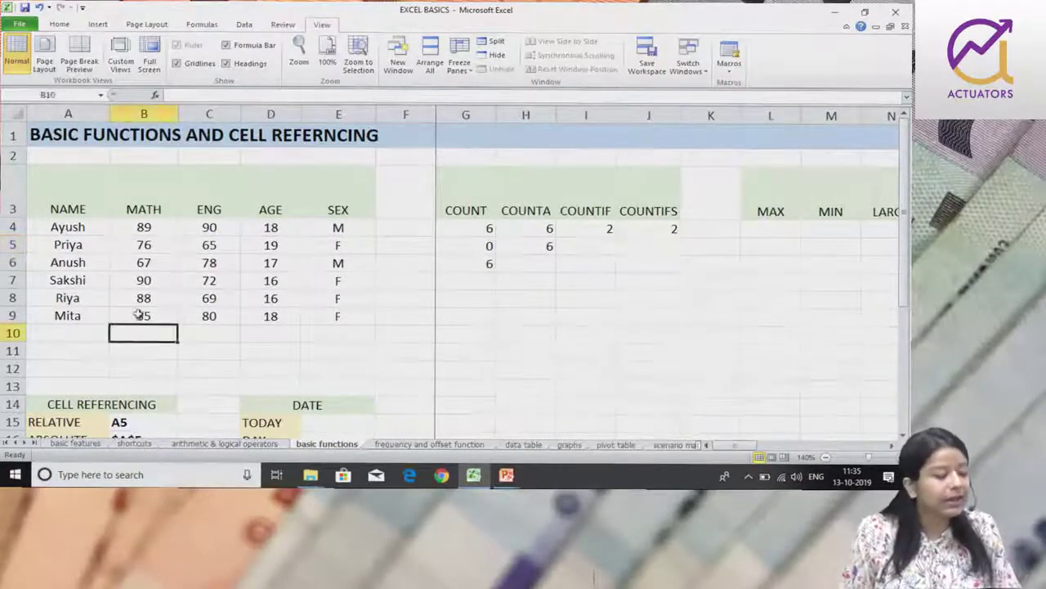
pyautogui.click(137, 315)
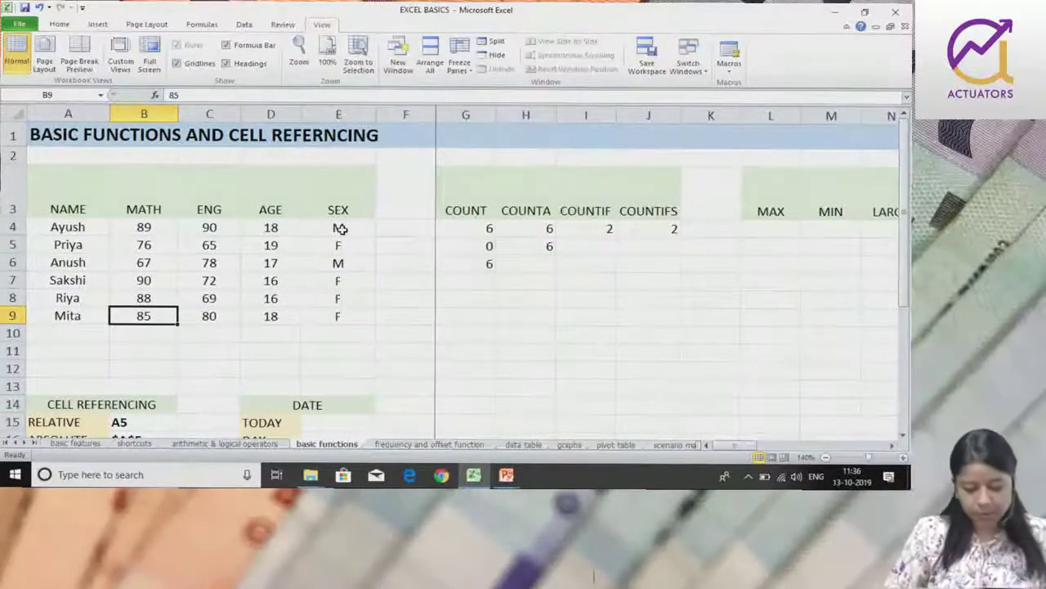
pyautogui.click(652, 228)
pyautogui.doubleClick(652, 228)
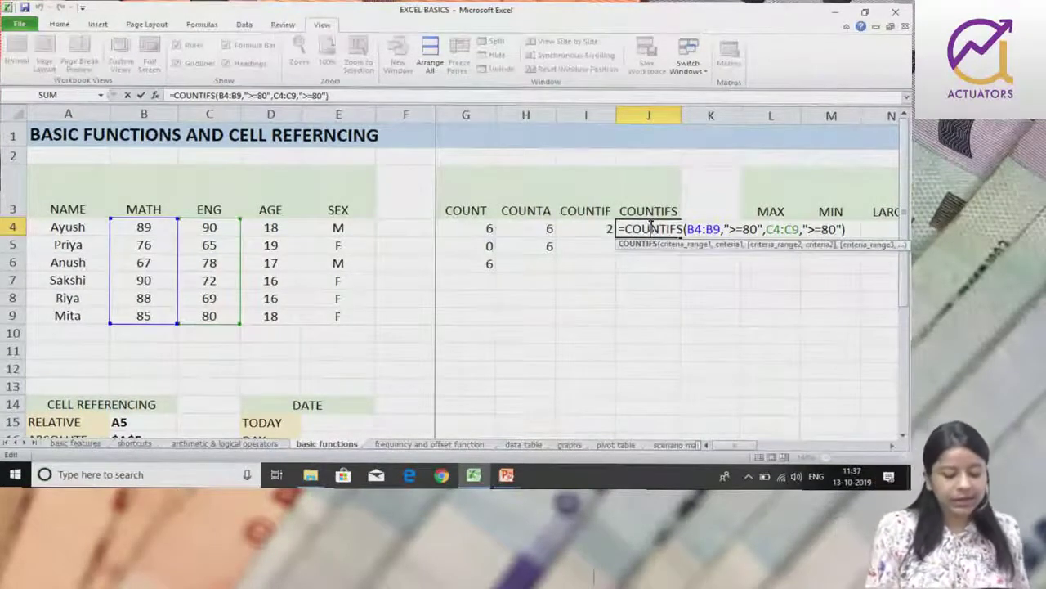
pyautogui.press('Return')
pyautogui.press('Right')
pyautogui.press('Right')
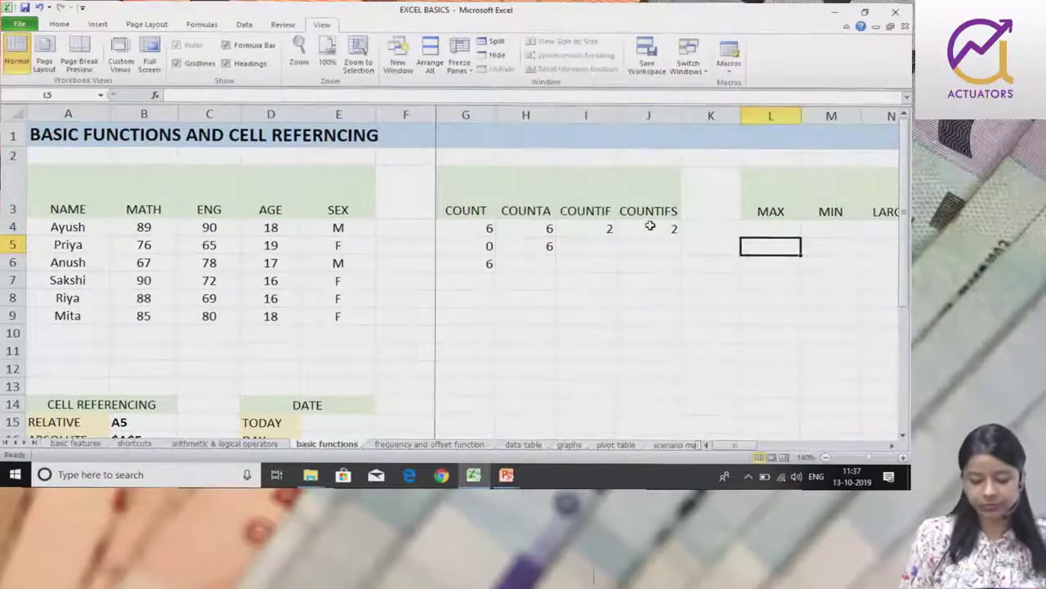
pyautogui.press('Right')
pyautogui.press('Right')
pyautogui.press('Right')
pyautogui.press('Right')
pyautogui.press('Right')
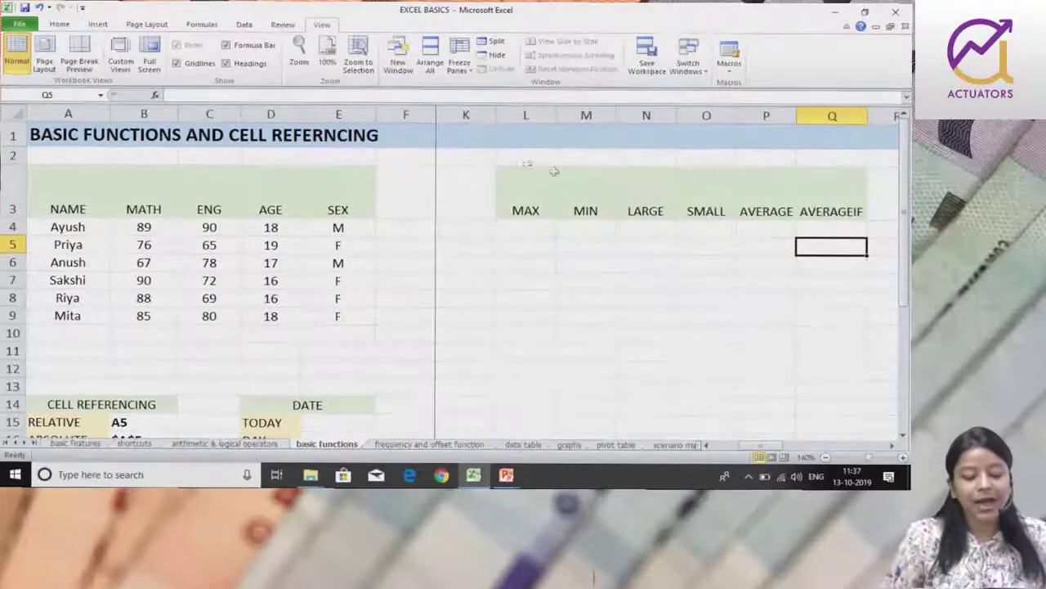
# Step: Enter =MAX(B4:B9) in L4 to show the highest MATH mark, 90, and begin another MAX below
pyautogui.click(552, 230)
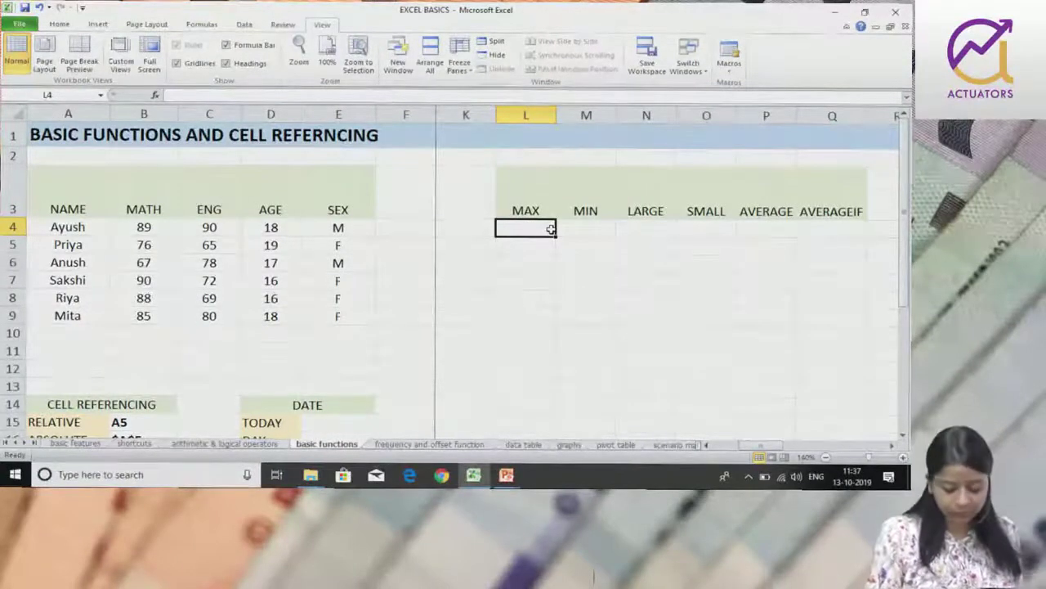
pyautogui.write('=MAX(')
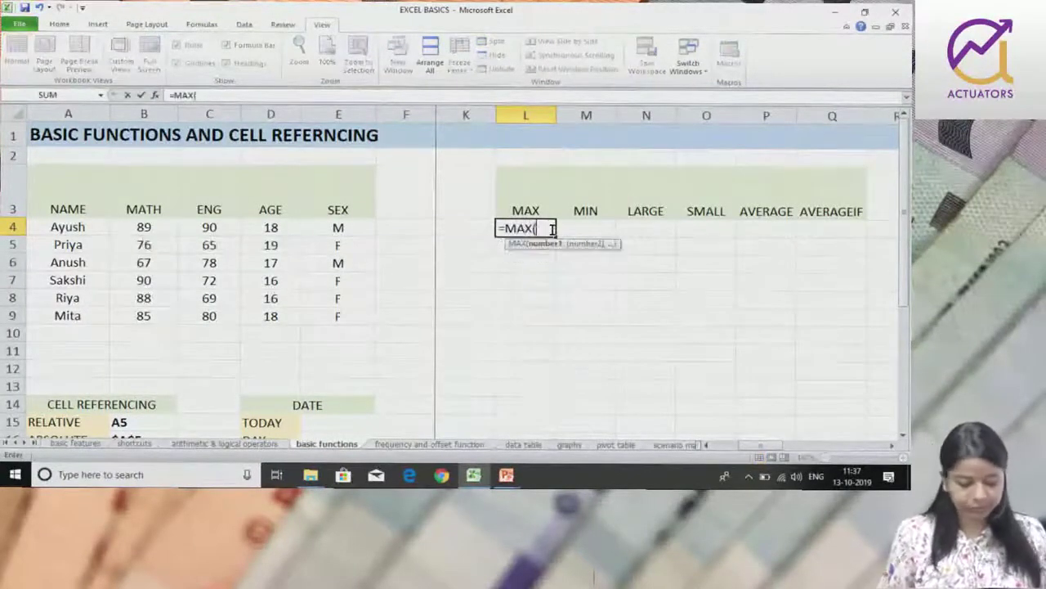
pyautogui.moveTo(147, 230); pyautogui.dragTo(156, 318)
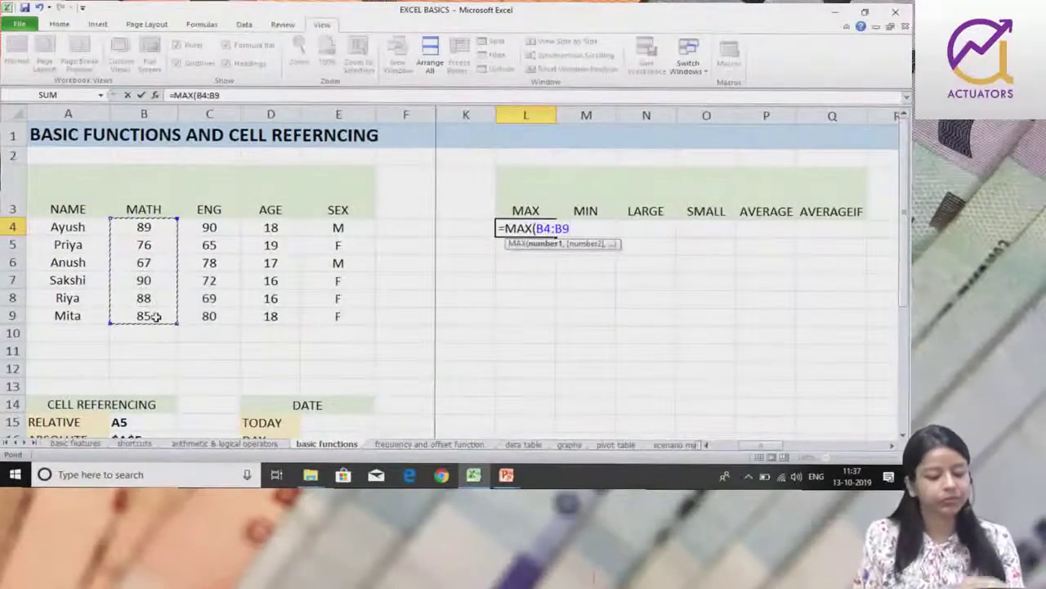
pyautogui.write(')')
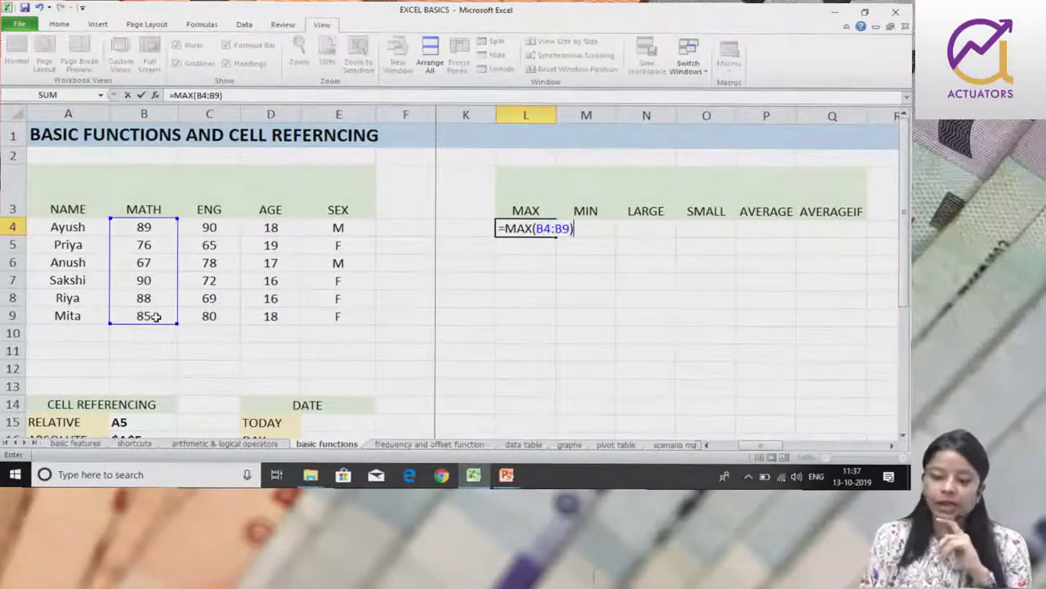
pyautogui.press('Return')
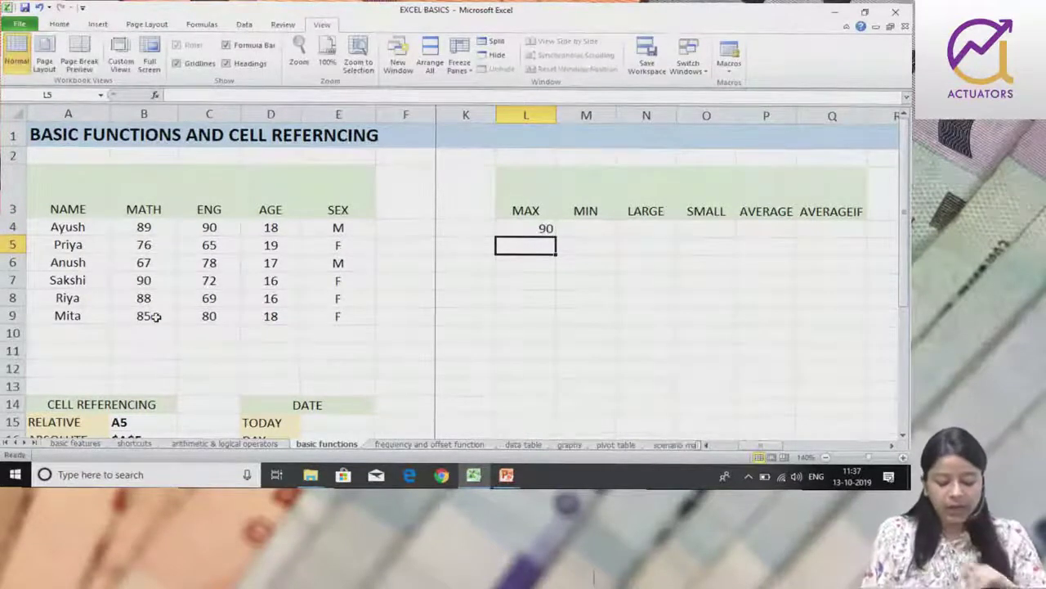
pyautogui.write('=MAX')
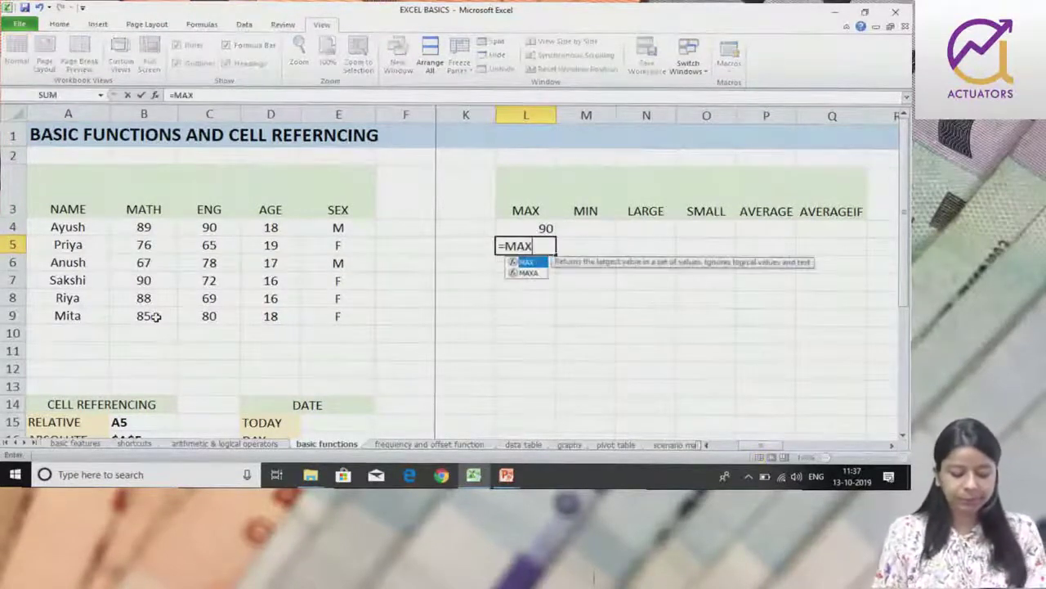
pyautogui.write('(')
# Step: Complete L5 as =MAX(B4:B9,C4:C9), returning 90 across the MATH and ENG marks
pyautogui.moveTo(163, 223); pyautogui.dragTo(170, 316)
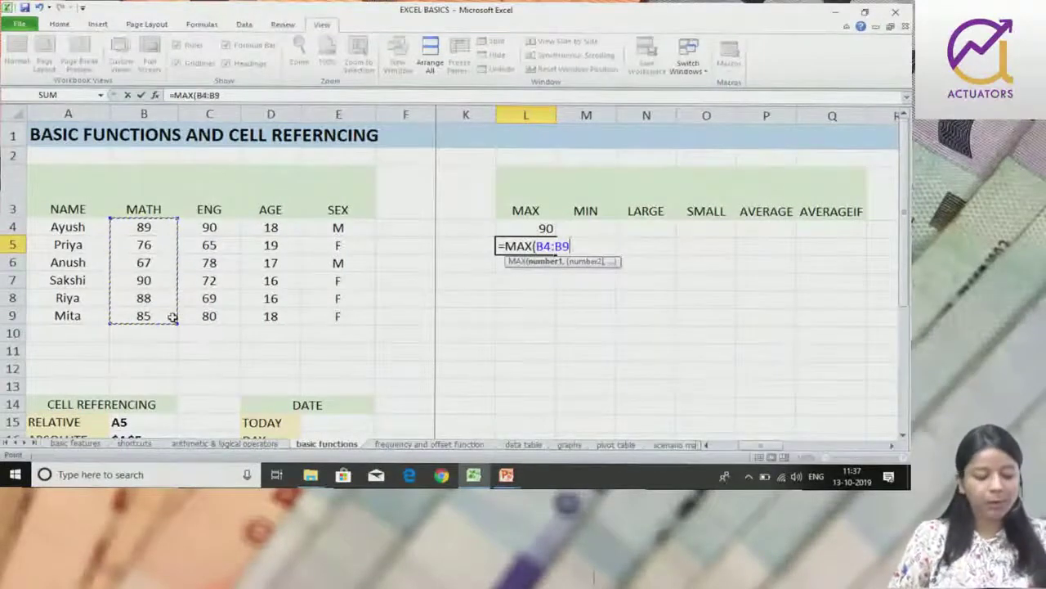
pyautogui.write(',')
pyautogui.moveTo(206, 220); pyautogui.dragTo(219, 315)
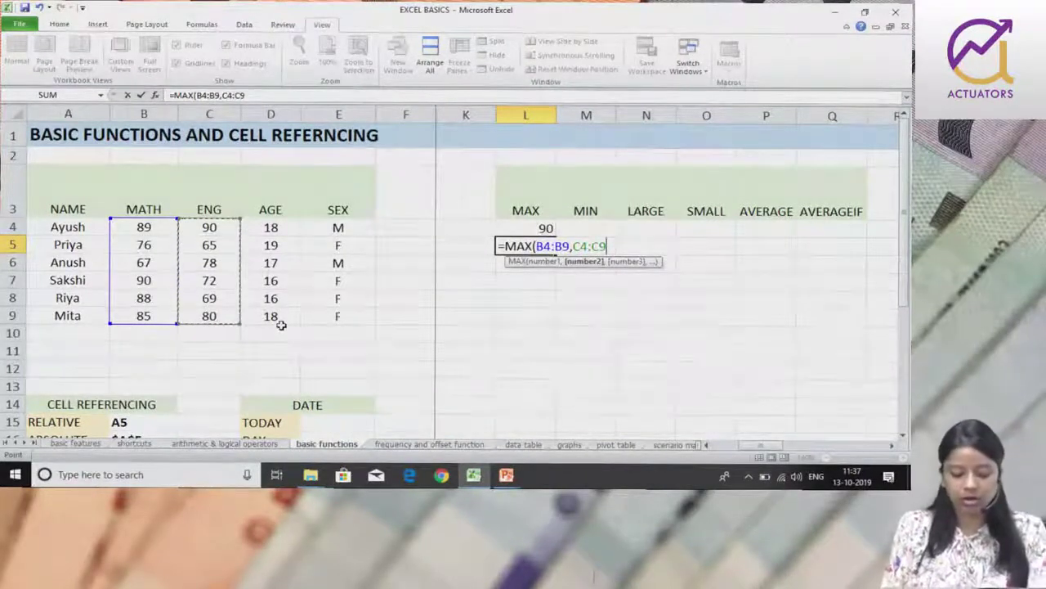
pyautogui.write(')')
pyautogui.press('Return')
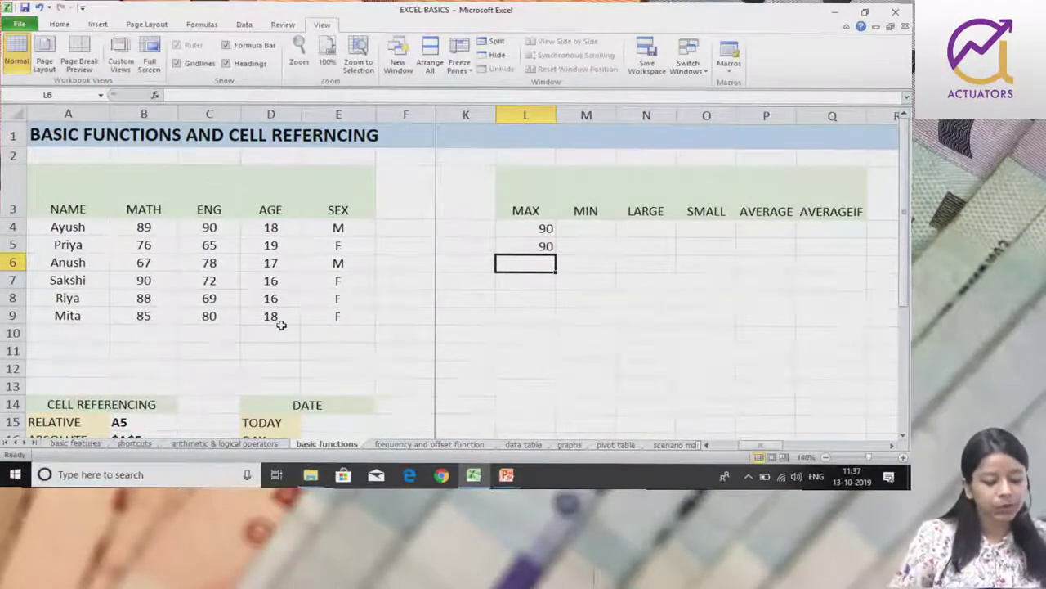
# Step: Highlight the MATH and ENG marks B4:C9, then review L5's formula and keep it unchanged
pyautogui.click(182, 242)
pyautogui.moveTo(144, 227); pyautogui.dragTo(210, 313)
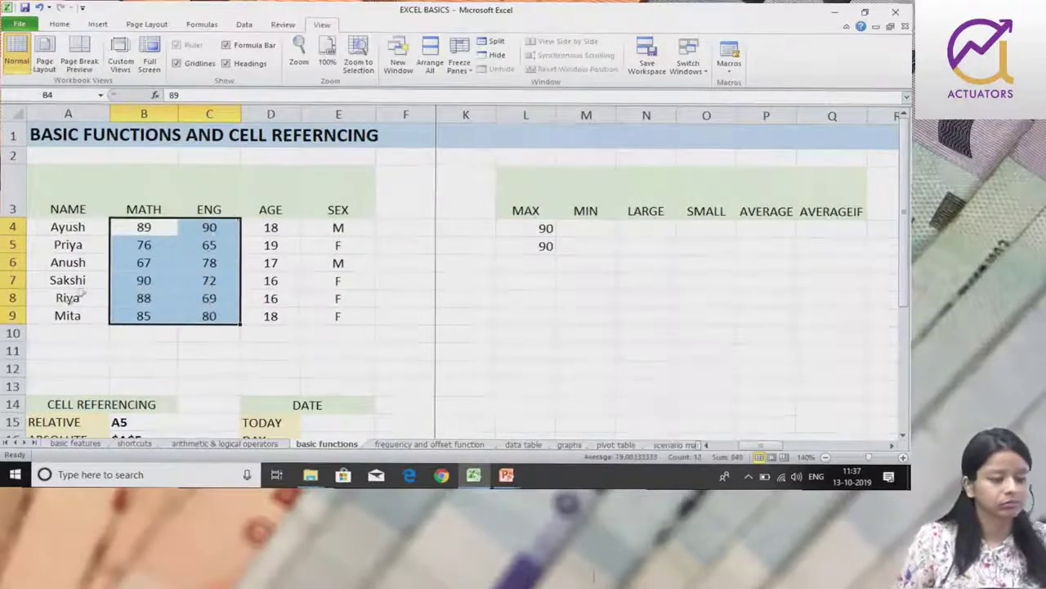
pyautogui.click(182, 267)
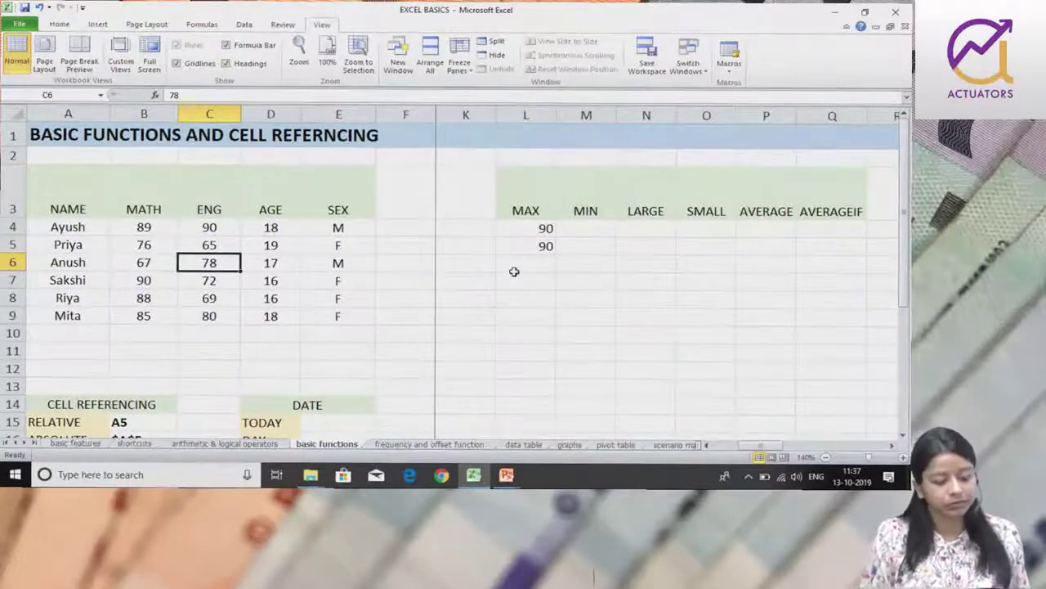
pyautogui.doubleClick(507, 251)
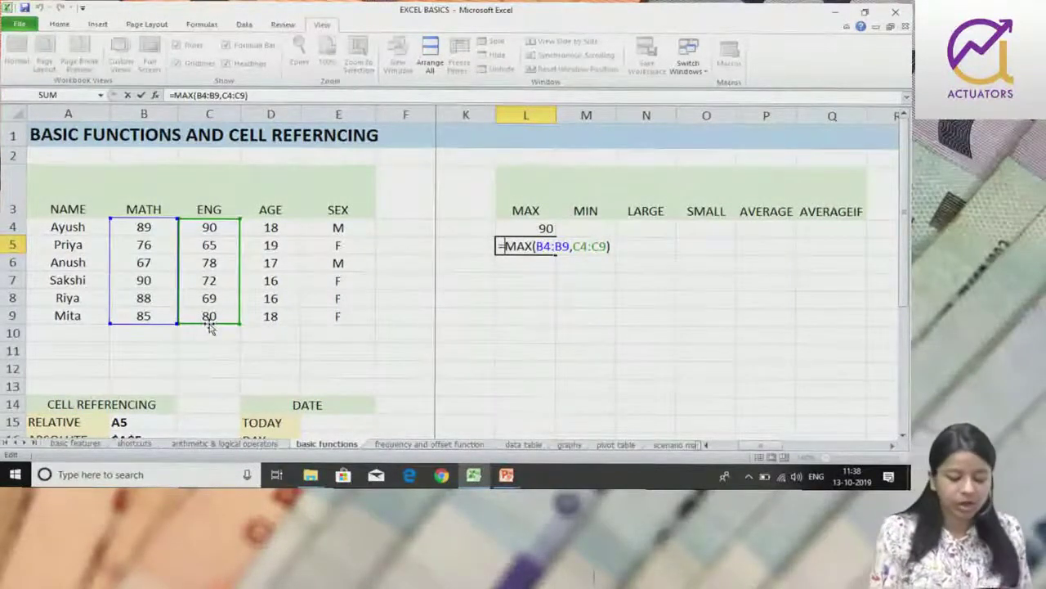
pyautogui.press('Return')
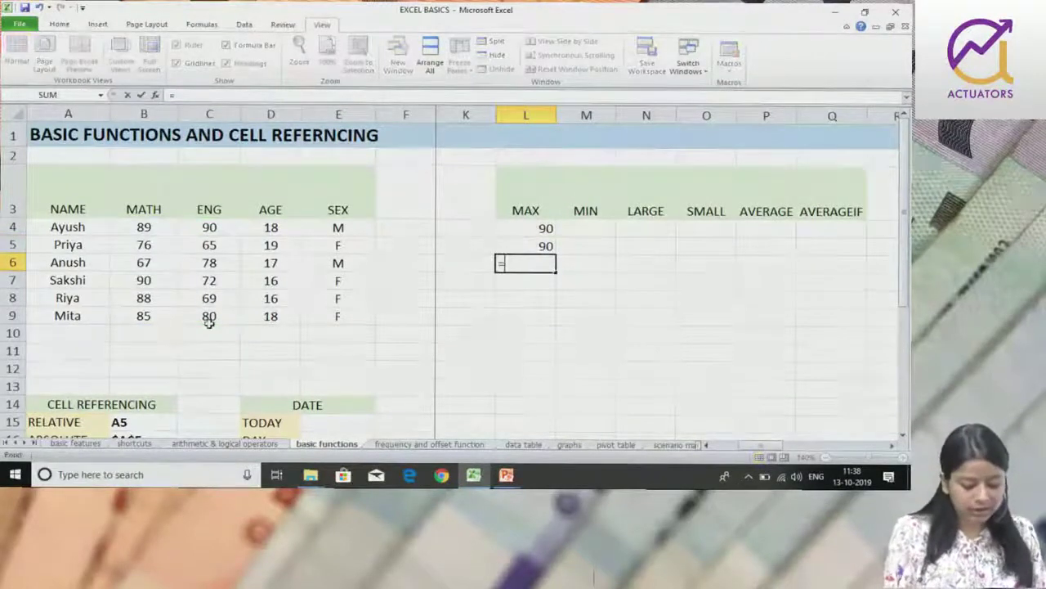
# Step: In L6 enter a MAX referencing Birth rate cell C4 on the 'frequency and offset function' sheet
pyautogui.write('=MAX(')
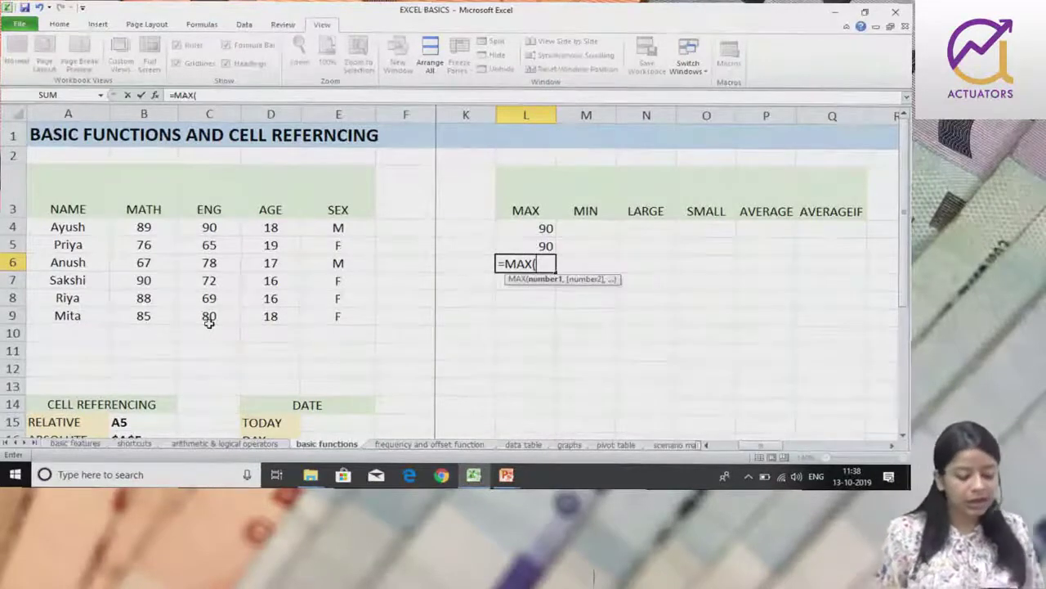
pyautogui.click(440, 445)
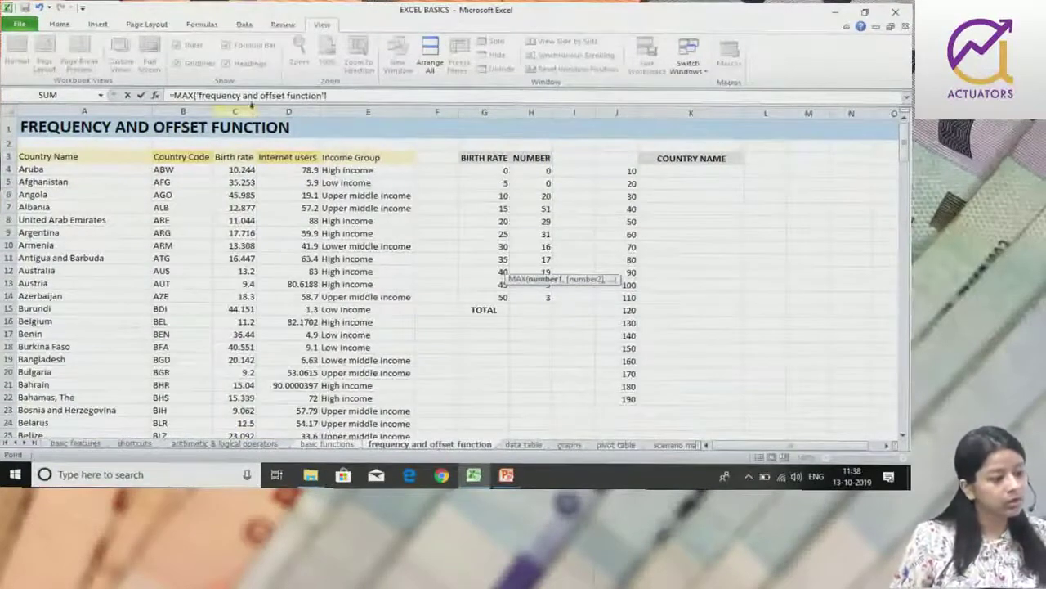
pyautogui.click(233, 169)
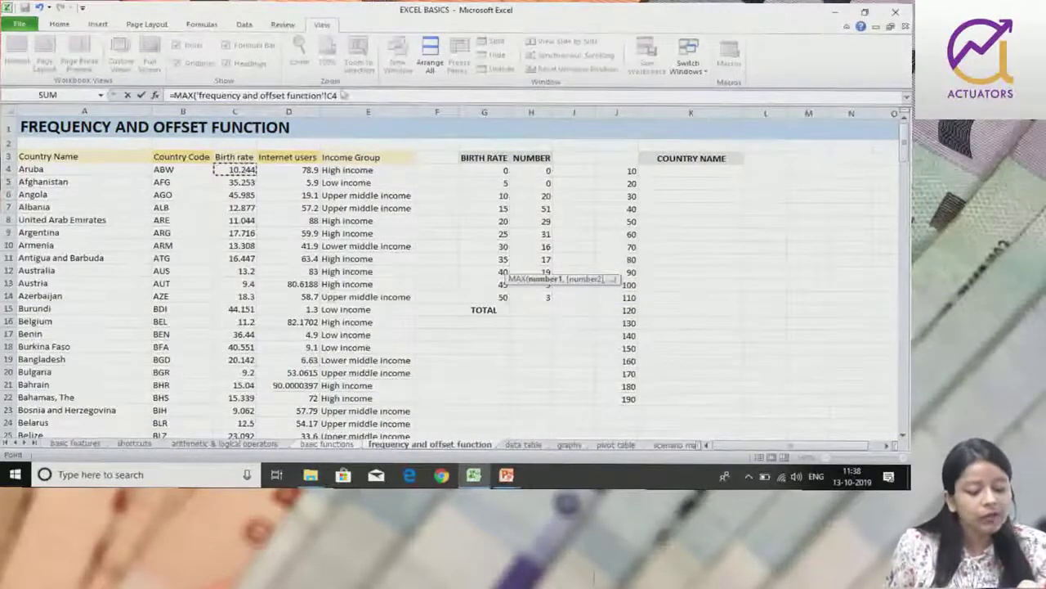
pyautogui.moveTo(328, 96); pyautogui.dragTo(193, 95)
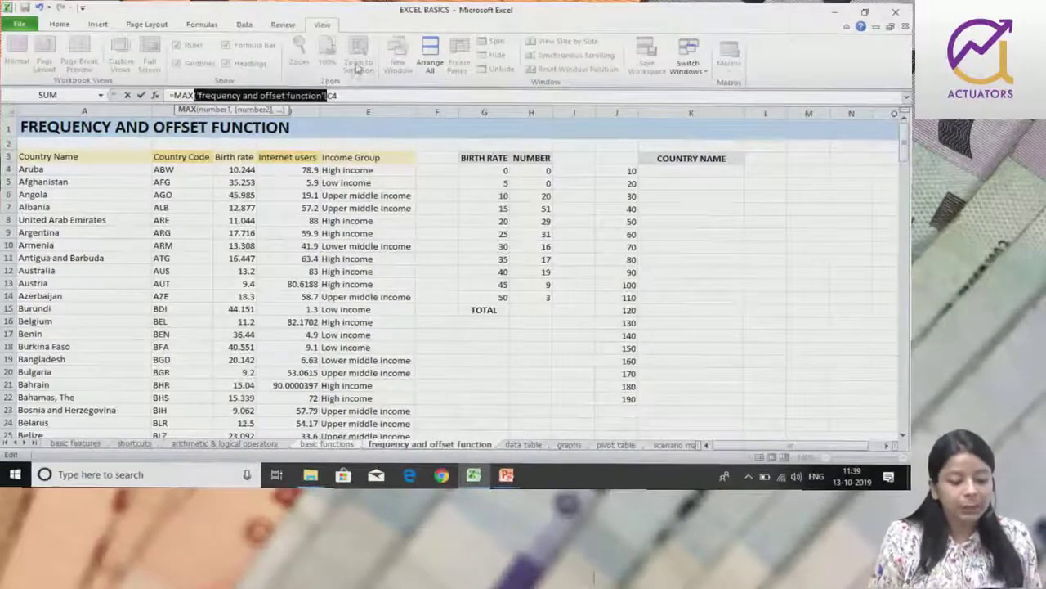
pyautogui.write(')')
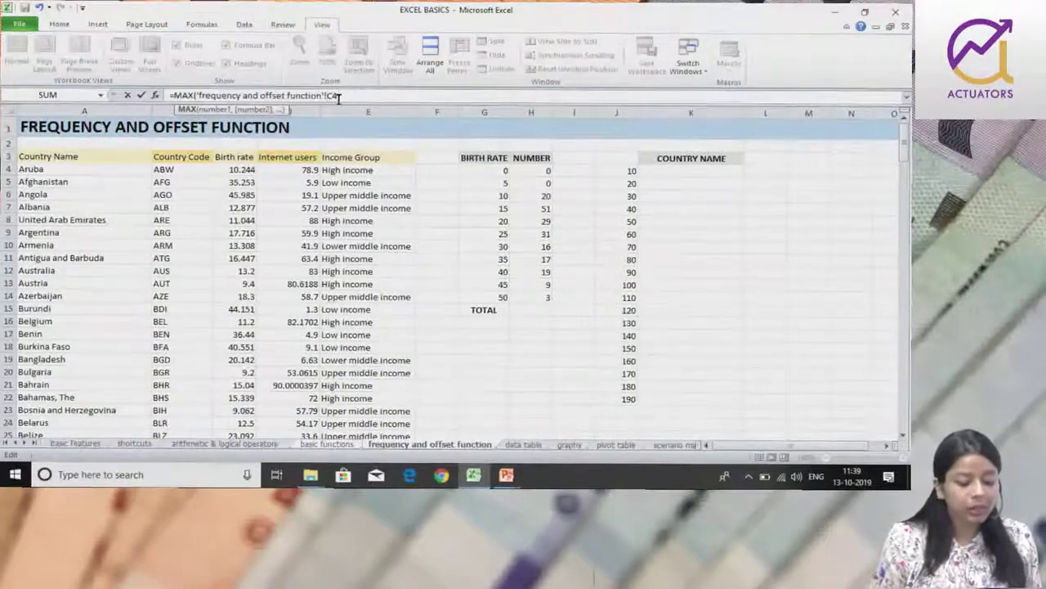
pyautogui.press('Return')
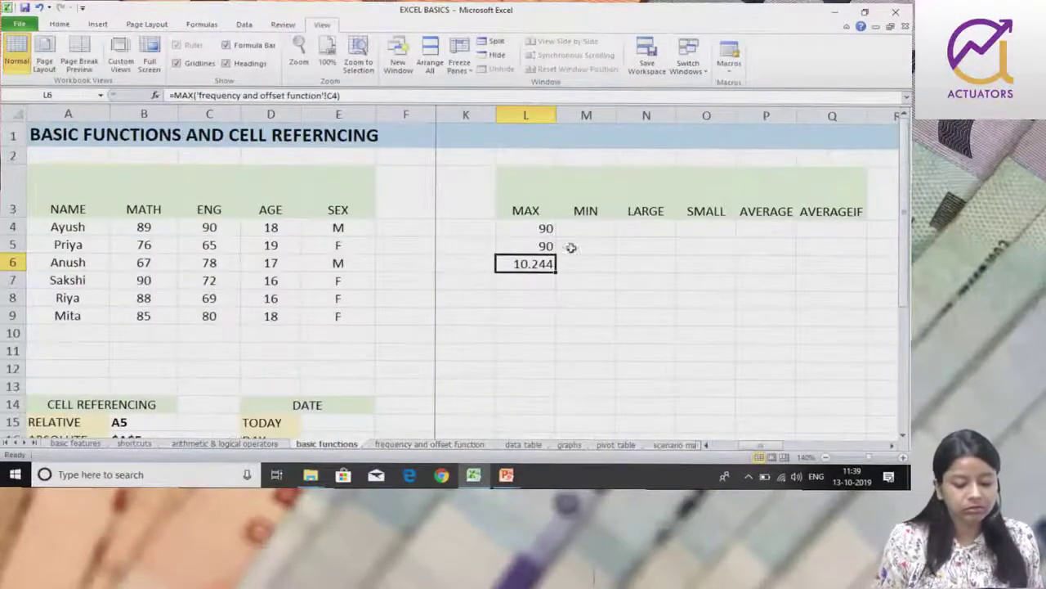
pyautogui.press('F2')
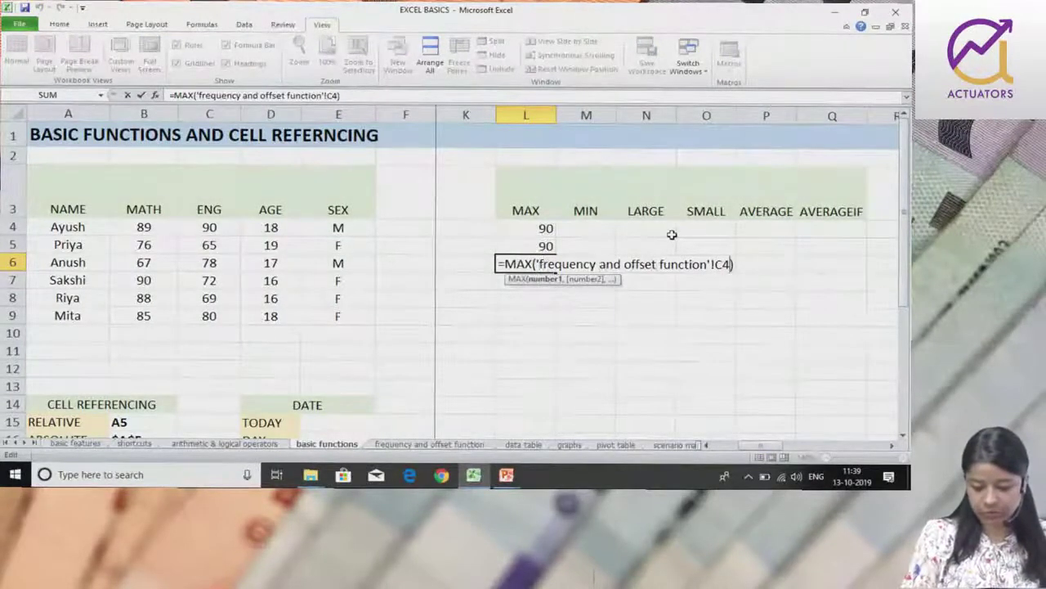
# Step: Extend L6's MAX to Birth rate C4:C198 on the 'frequency and offset function' sheet, giving 49.661
pyautogui.press('BackSpace')
pyautogui.press('BackSpace')
pyautogui.press('BackSpace')
pyautogui.press('BackSpace')
pyautogui.press('BackSpace')
pyautogui.press('BackSpace')
pyautogui.press('BackSpace')
pyautogui.press('BackSpace')
pyautogui.press('BackSpace')
pyautogui.press('BackSpace')
pyautogui.press('BackSpace')
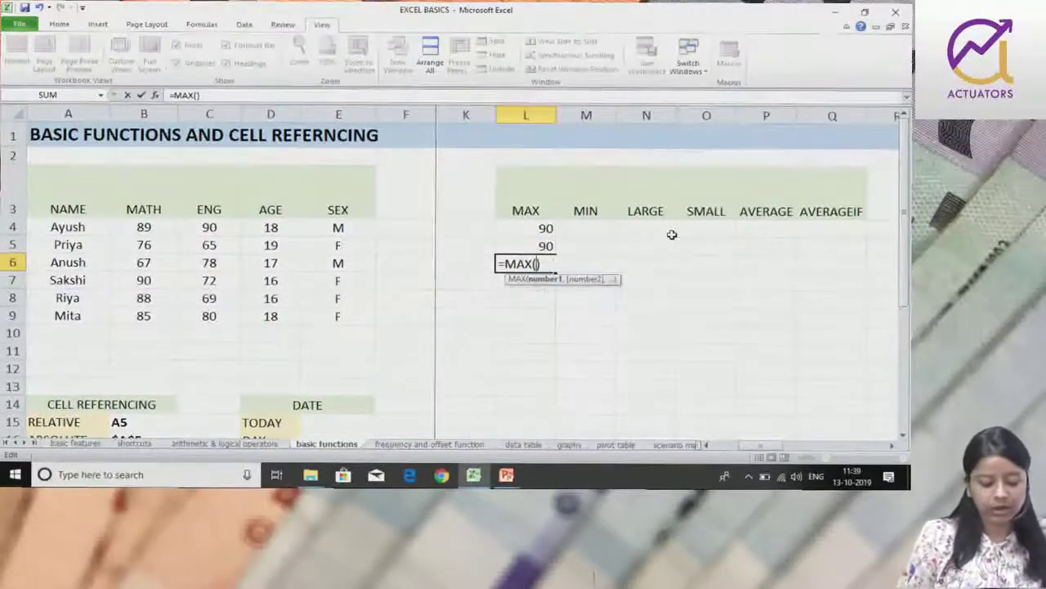
pyautogui.click(413, 444)
pyautogui.click(237, 170)
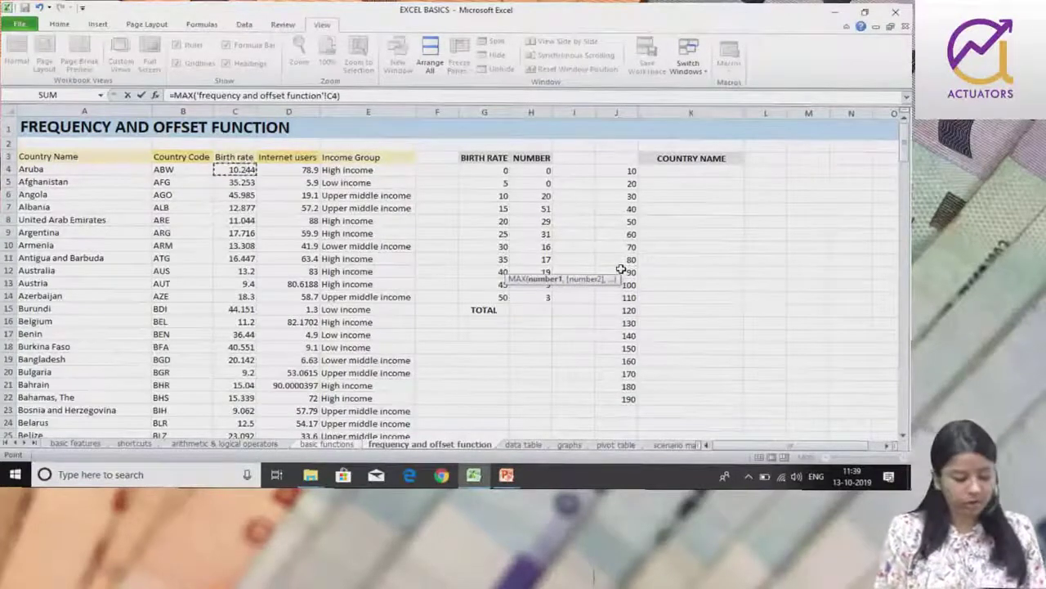
pyautogui.hotkey('ctrl', 'shift', 'Down')
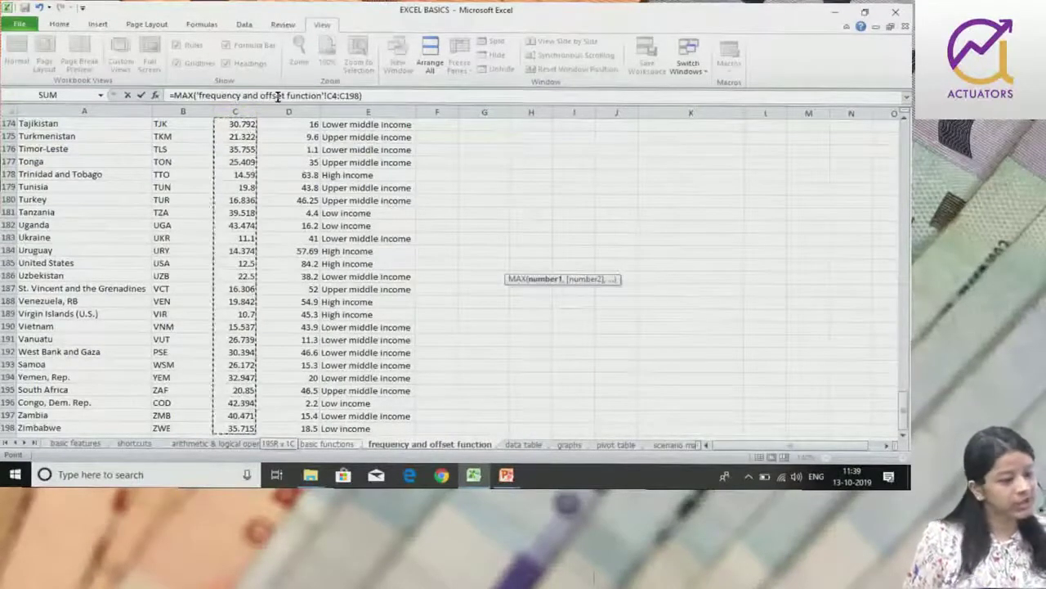
pyautogui.click(320, 95)
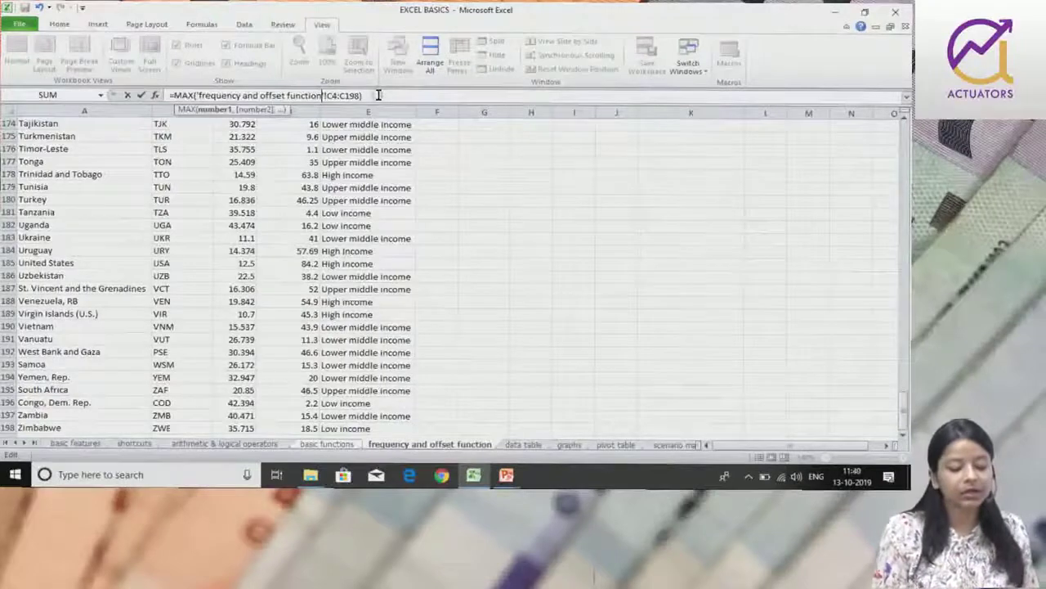
pyautogui.press('Return')
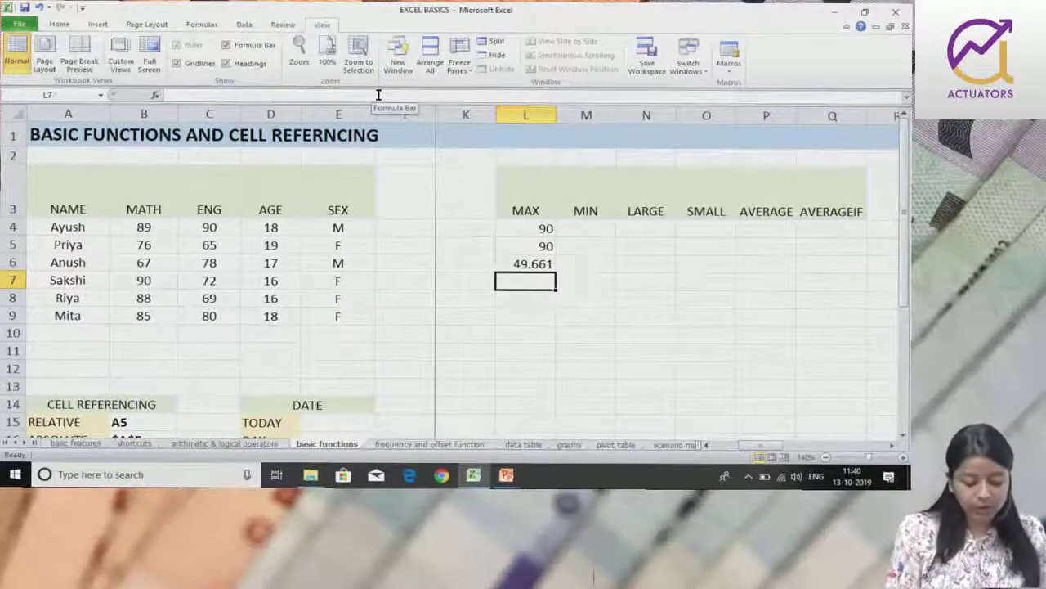
pyautogui.write('=MAX(')
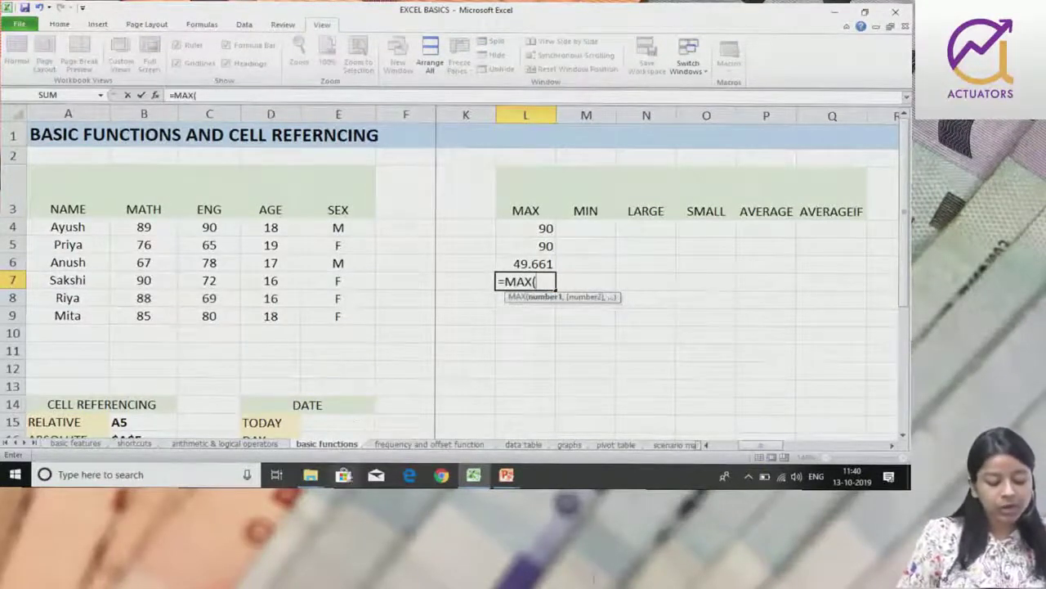
# Step: Look over the ENG marks on the 'arithmetic & logical operators' sheet, then return to basic functions
pyautogui.click(262, 443)
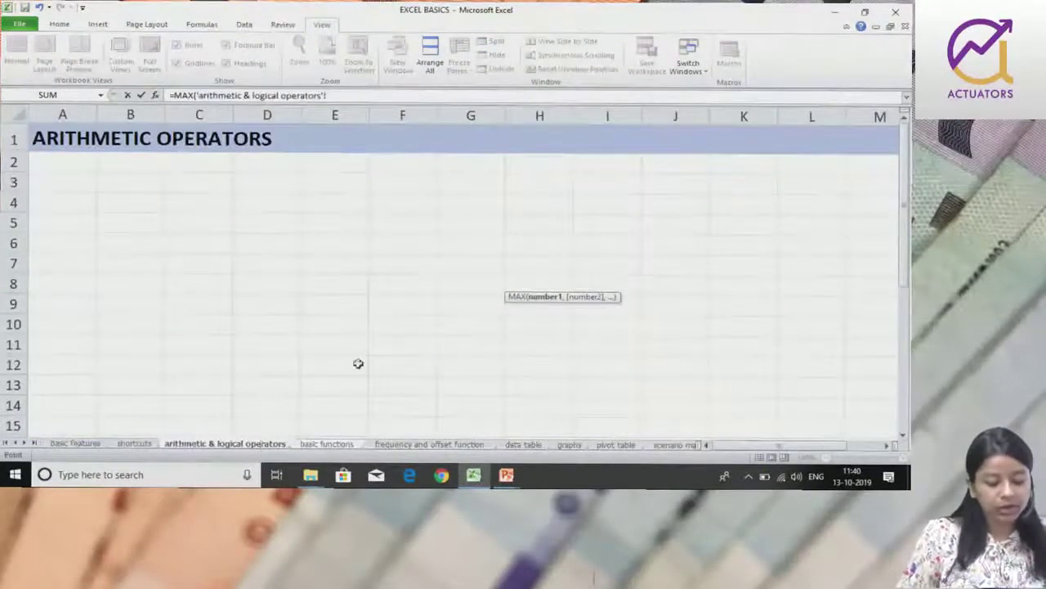
pyautogui.scroll(-5, 215, 310)
pyautogui.scroll(-3, 215, 303)
pyautogui.scroll(2, 229, 245)
pyautogui.moveTo(210, 223); pyautogui.dragTo(194, 325)
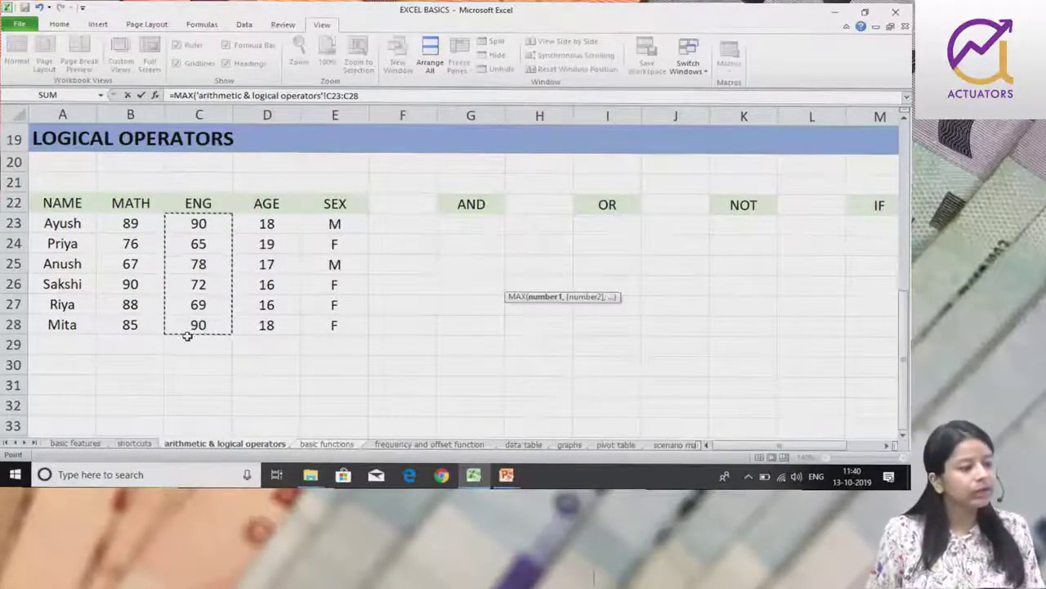
pyautogui.click(312, 447)
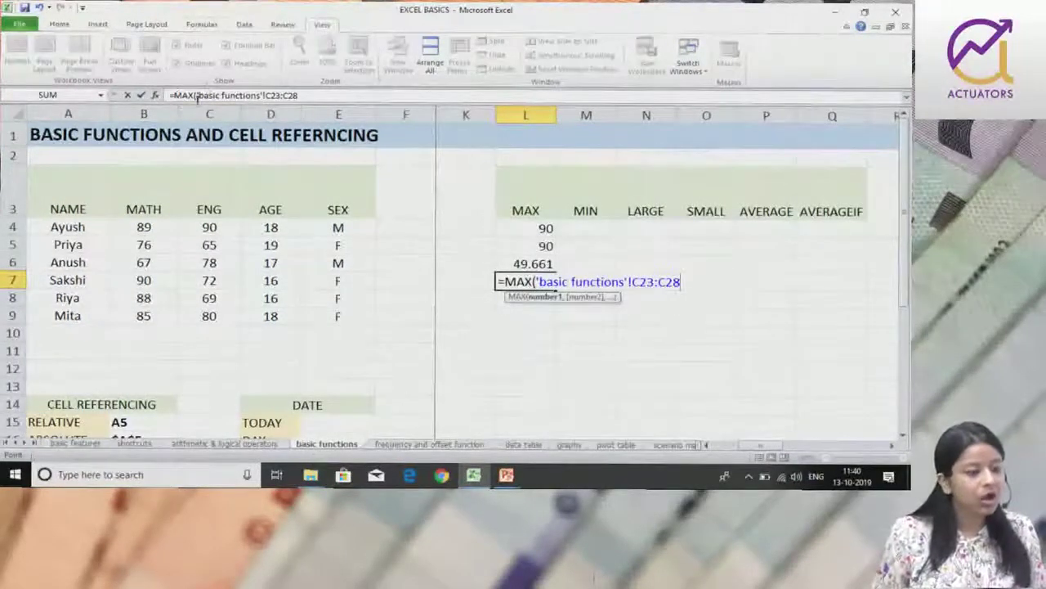
pyautogui.scroll(-4, 231, 187)
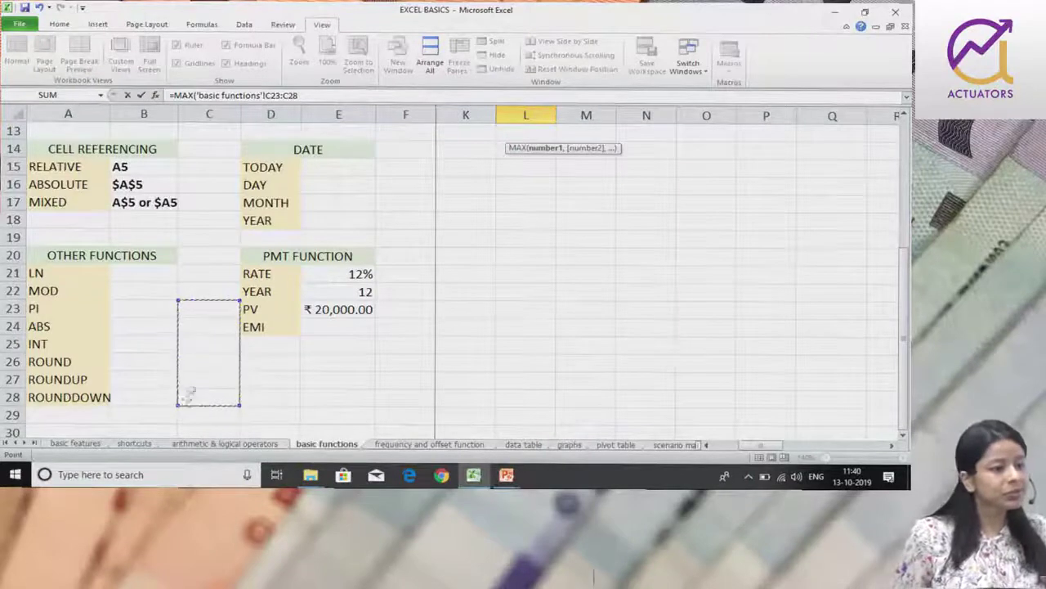
pyautogui.scroll(4, 270, 270)
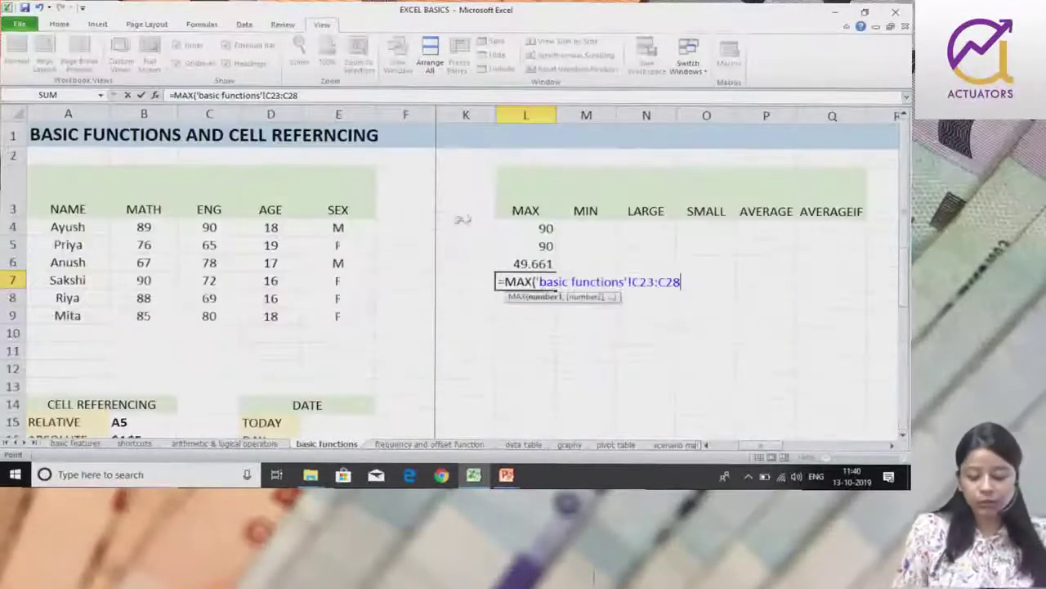
# Step: Point L7's MAX at ENG marks C23:C28 on 'arithmetic & logical operators', returning 90
pyautogui.press('BackSpace')
pyautogui.press('BackSpace')
pyautogui.press('BackSpace')
pyautogui.press('BackSpace')
pyautogui.press('BackSpace')
pyautogui.press('BackSpace')
pyautogui.press('BackSpace')
pyautogui.press('BackSpace')
pyautogui.press('BackSpace')
pyautogui.press('BackSpace')
pyautogui.press('BackSpace')
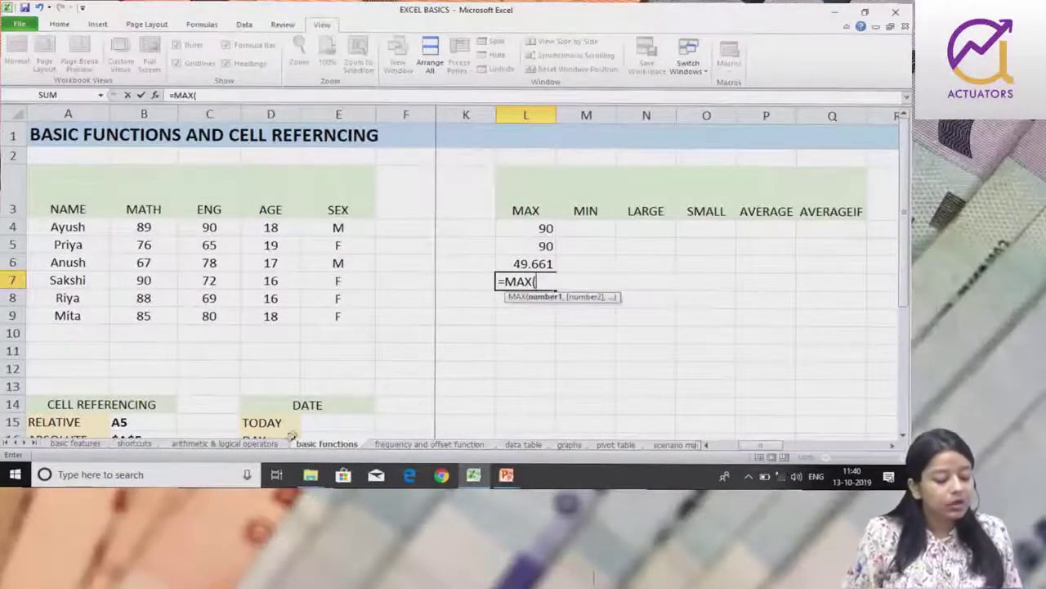
pyautogui.click(264, 446)
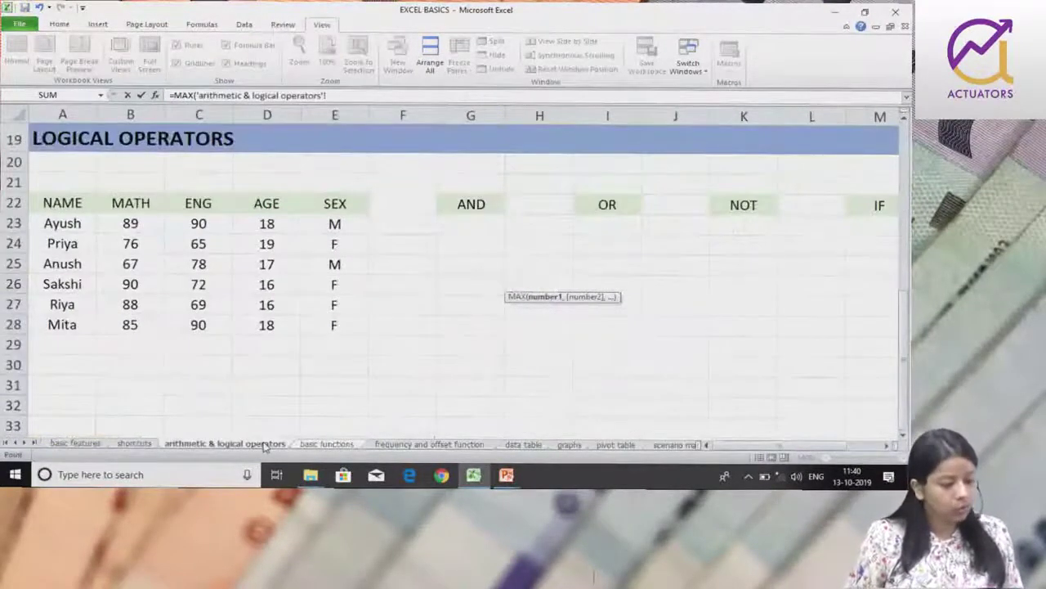
pyautogui.moveTo(199, 223); pyautogui.dragTo(197, 318)
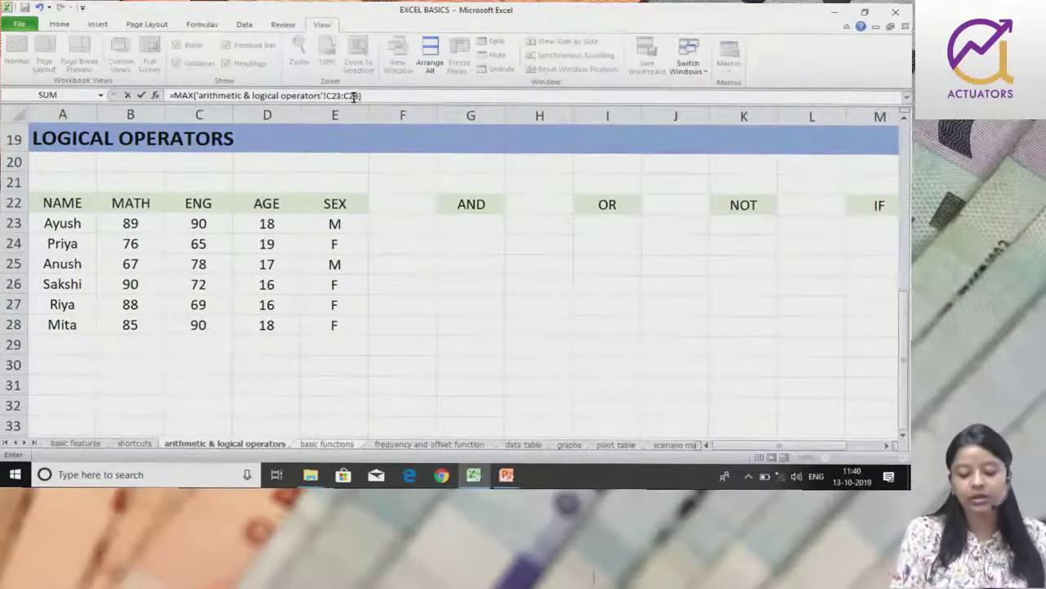
pyautogui.press('Return')
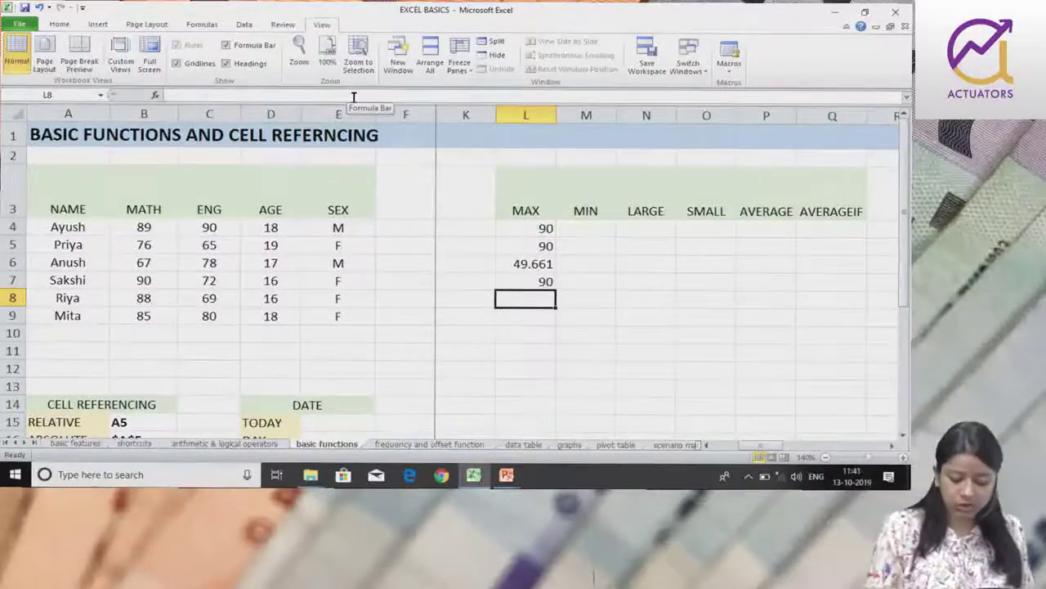
pyautogui.press('Up')
# Step: Delete the cross-sheet MAX result from L7
pyautogui.press('Delete')
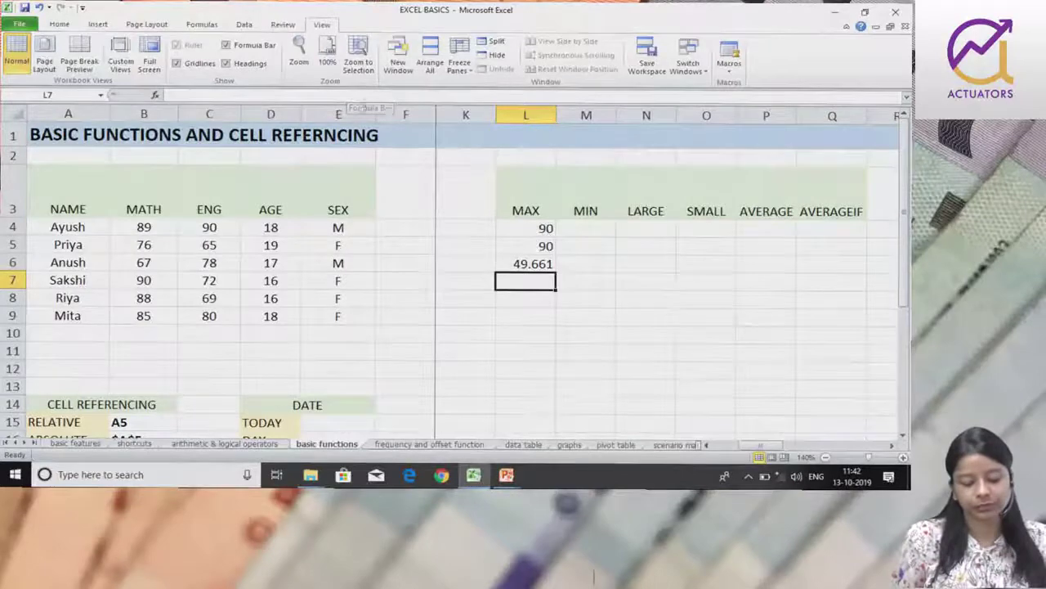
# Step: Enter =MIN(C4:C9) in M4, returning the lowest ENG mark, 65
pyautogui.click(604, 232)
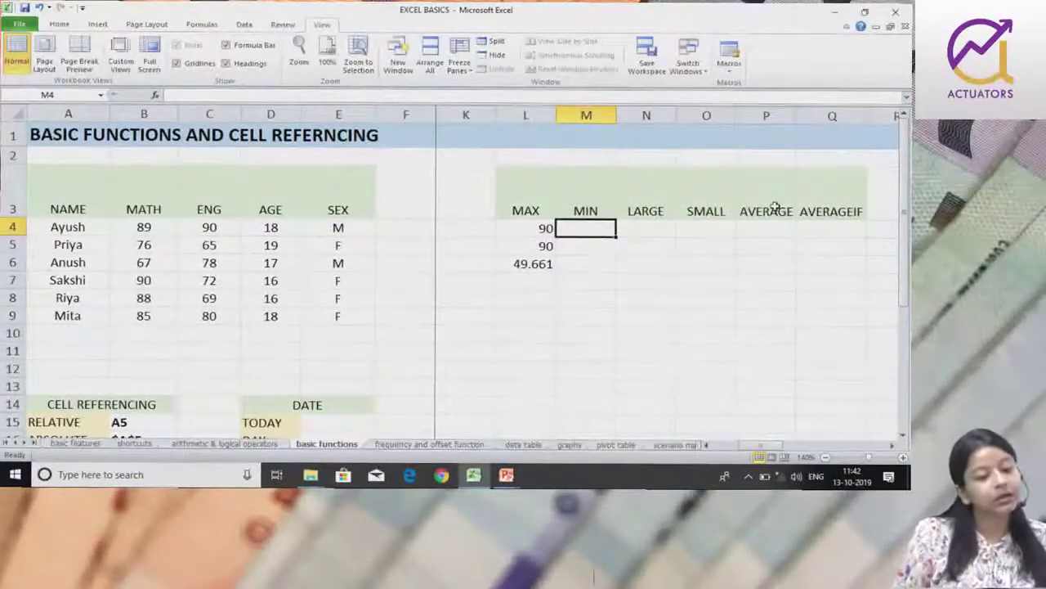
pyautogui.write('=')
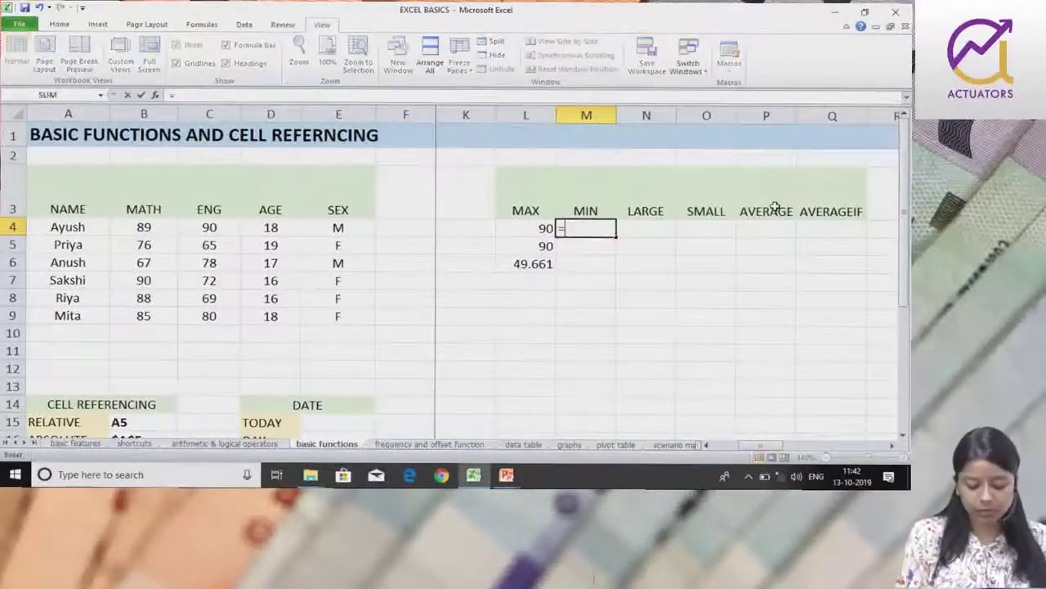
pyautogui.write('MIN(')
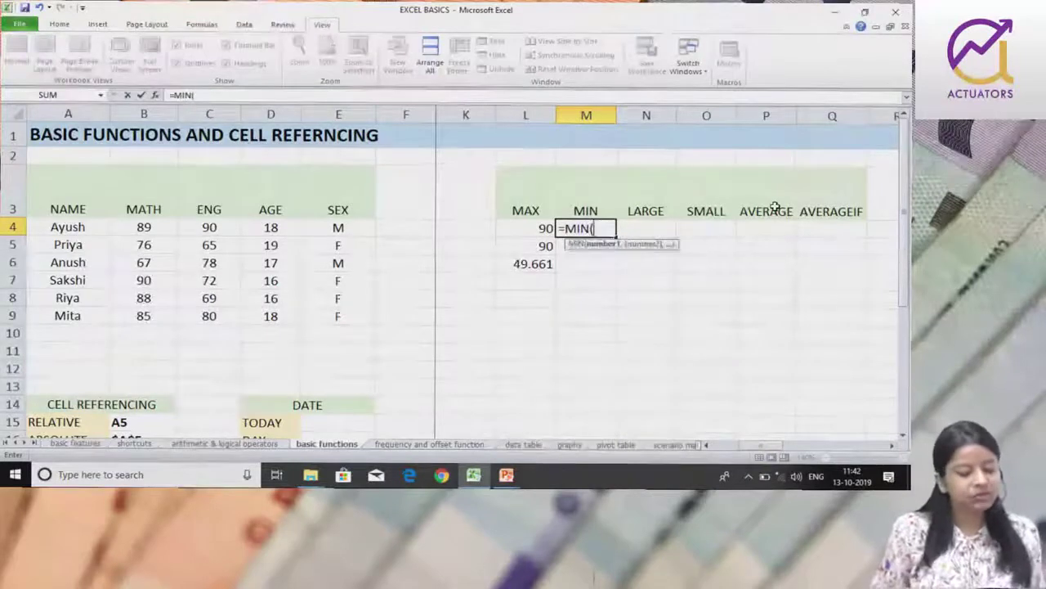
pyautogui.moveTo(200, 229); pyautogui.dragTo(211, 315)
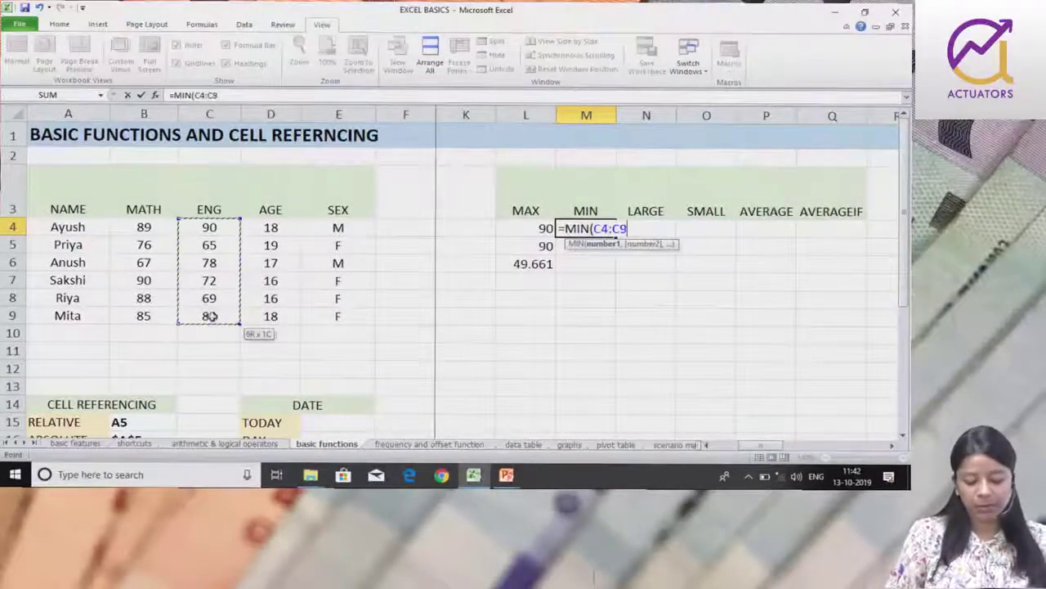
pyautogui.press('Return')
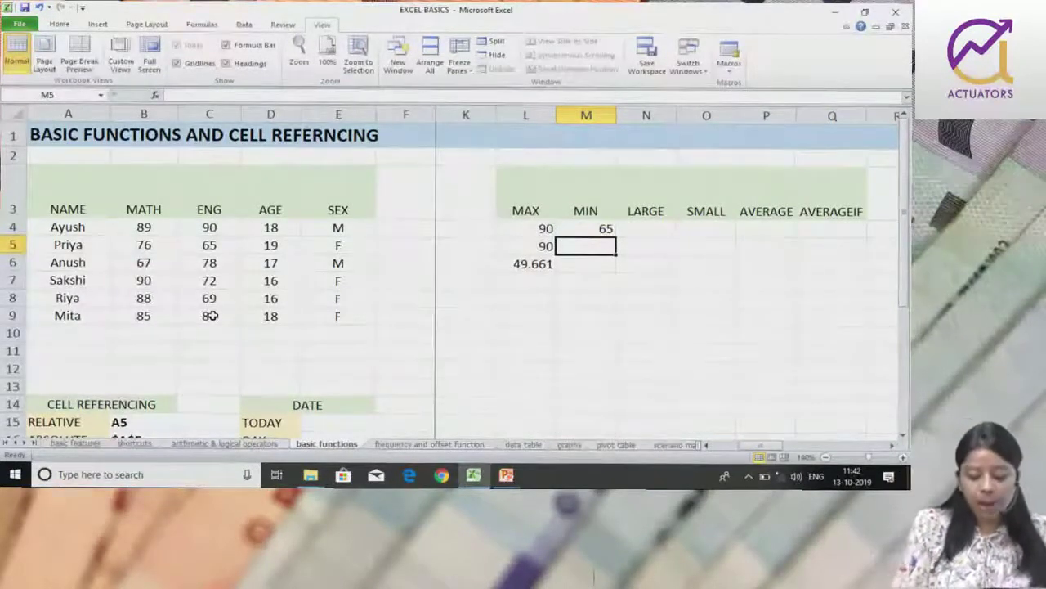
# Step: Try =MIN(A4:A9) on the names in M5, giving 0, then start a LARGE formula in N4
pyautogui.write('=MIN(')
pyautogui.moveTo(92, 226); pyautogui.dragTo(85, 315)
pyautogui.press('Return')
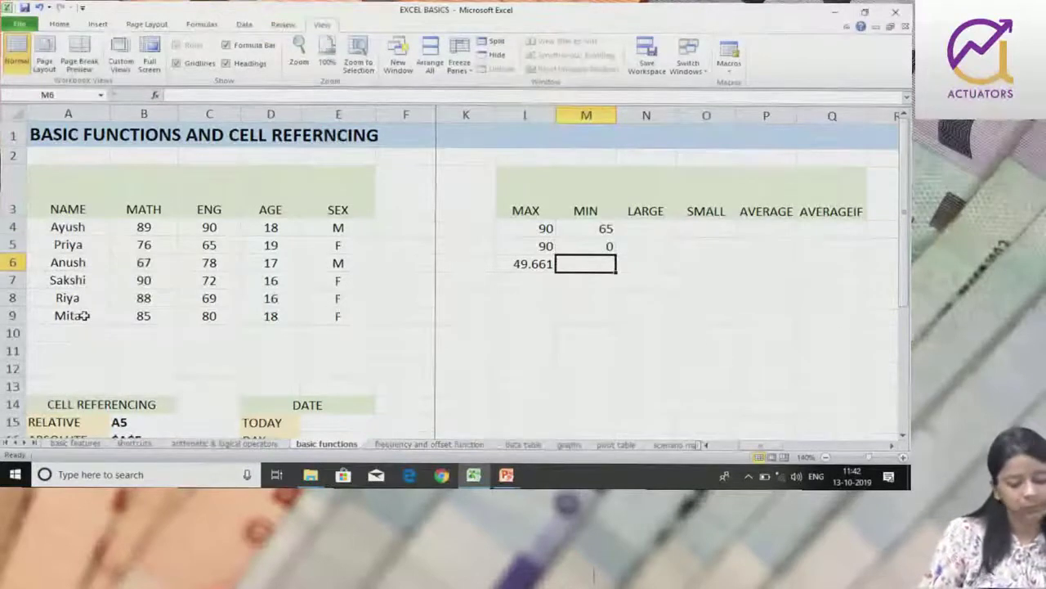
pyautogui.press('Up')
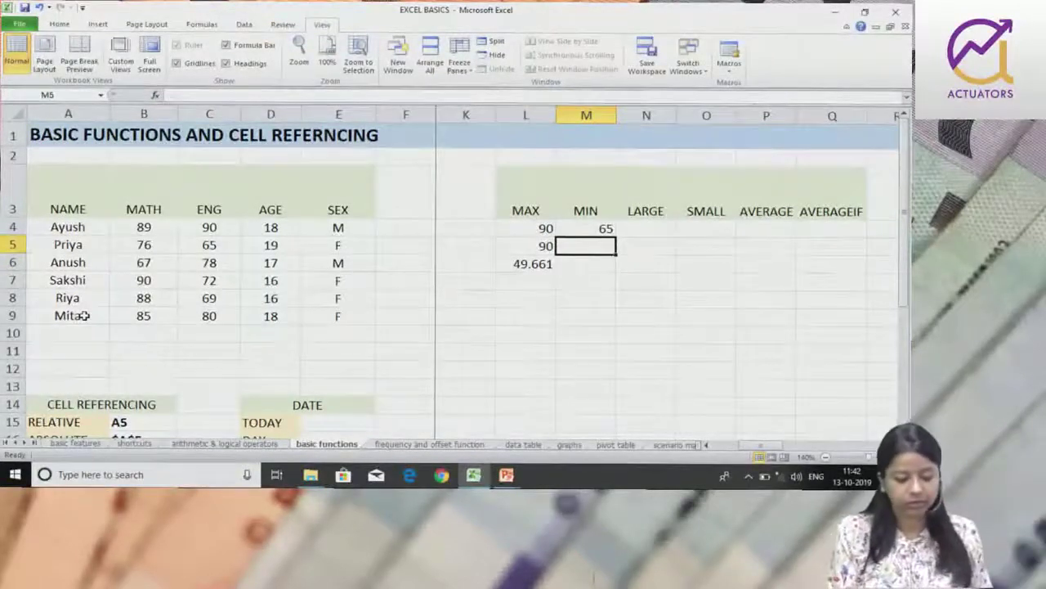
pyautogui.press('Up')
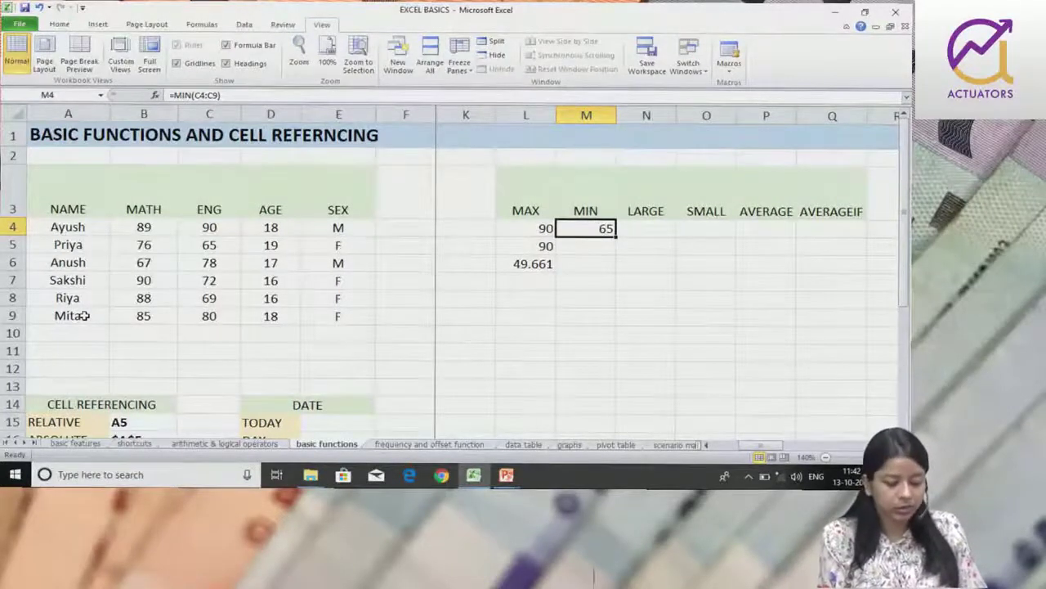
pyautogui.press('Right')
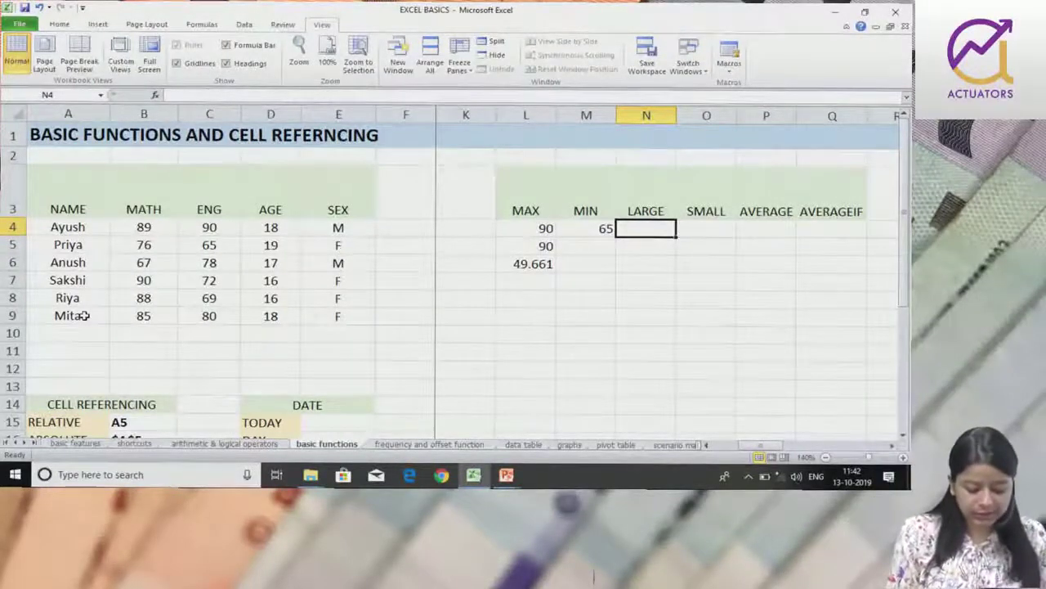
pyautogui.write('LARGE')
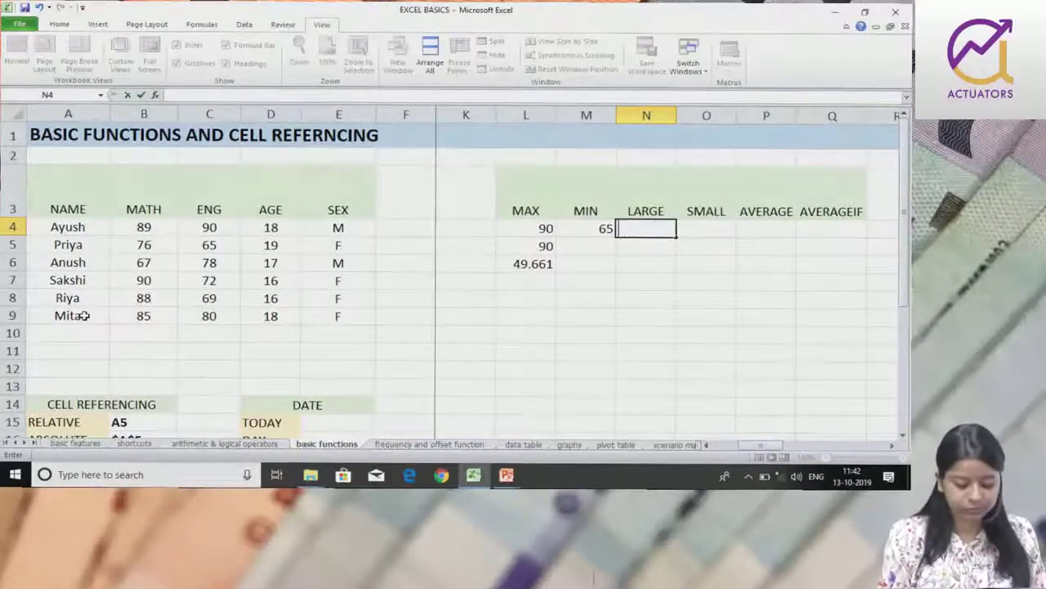
pyautogui.write('=LARGE(')
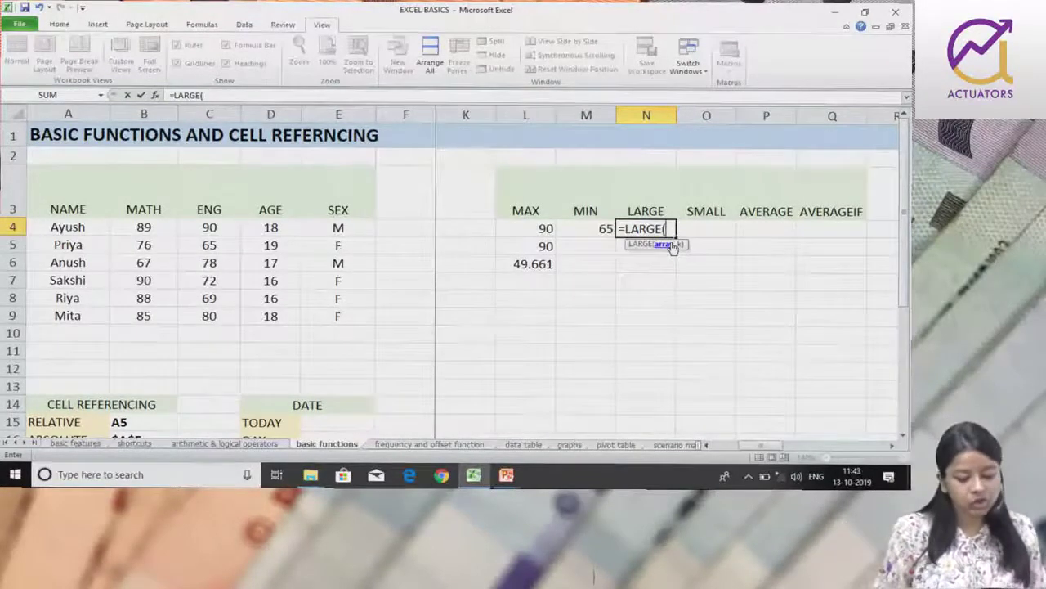
# Step: Complete N4 as =LARGE(B4:B9,2), returning 89, the second-highest MATH mark
pyautogui.moveTo(149, 224); pyautogui.dragTo(160, 315)
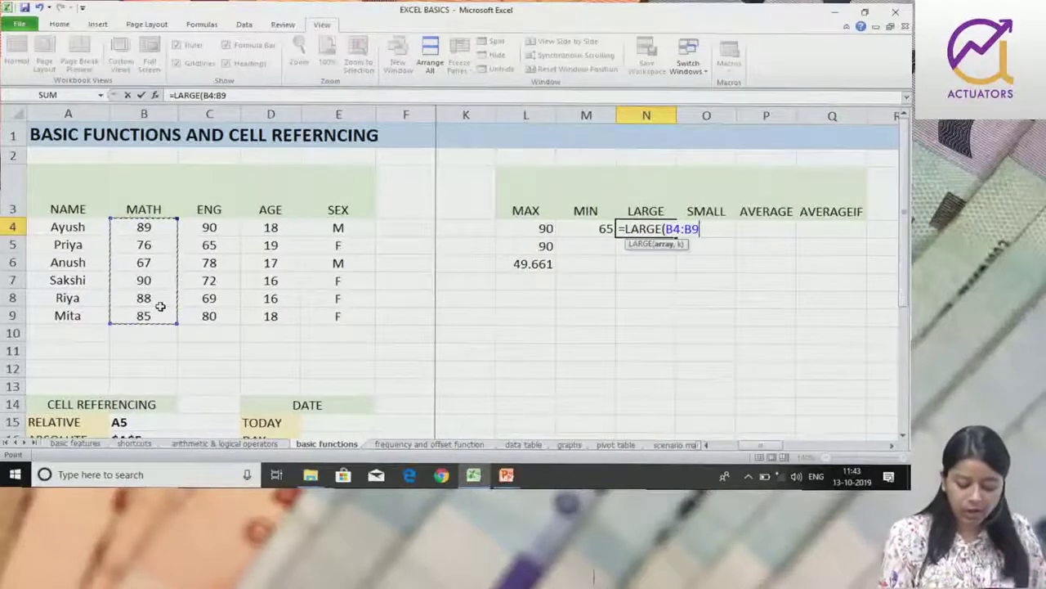
pyautogui.write(',')
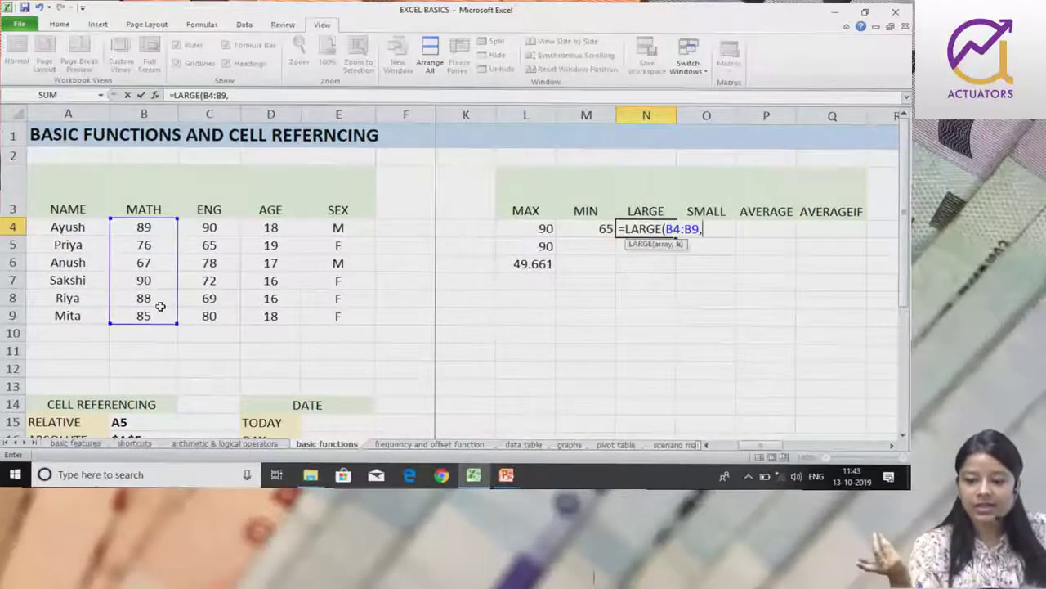
pyautogui.write('2)')
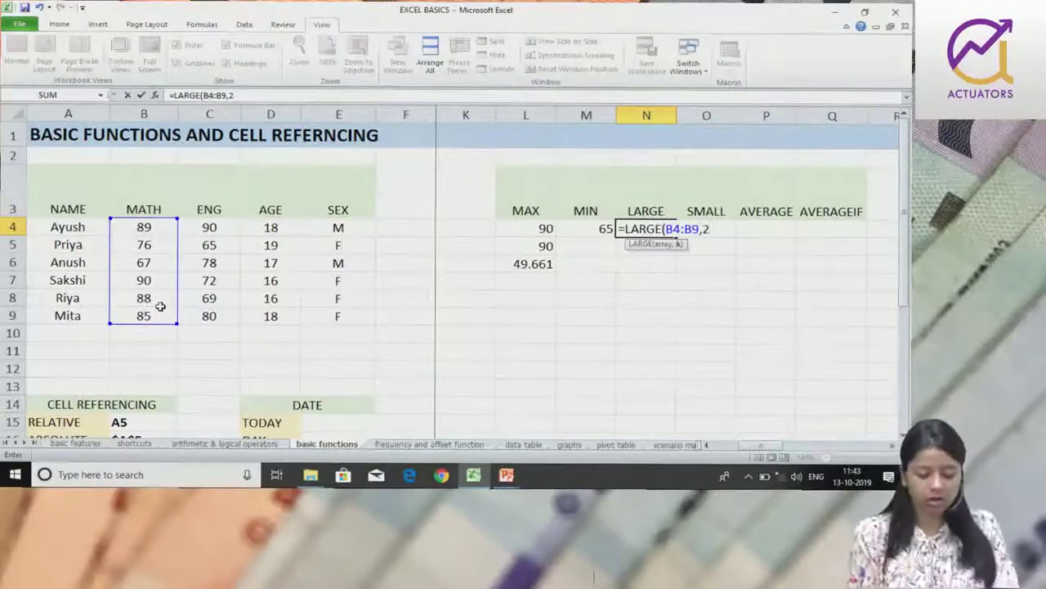
pyautogui.press('Return')
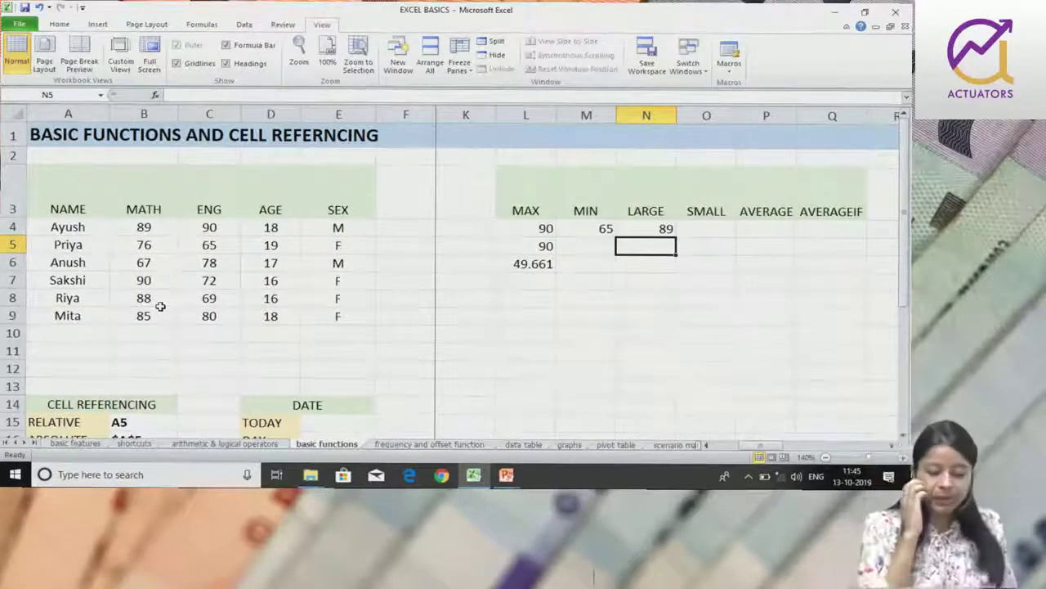
# Step: Enter =SMALL(B4:B9,2) in O4, returning 76, the second-lowest MATH mark
pyautogui.press('Up')
pyautogui.press('Right')
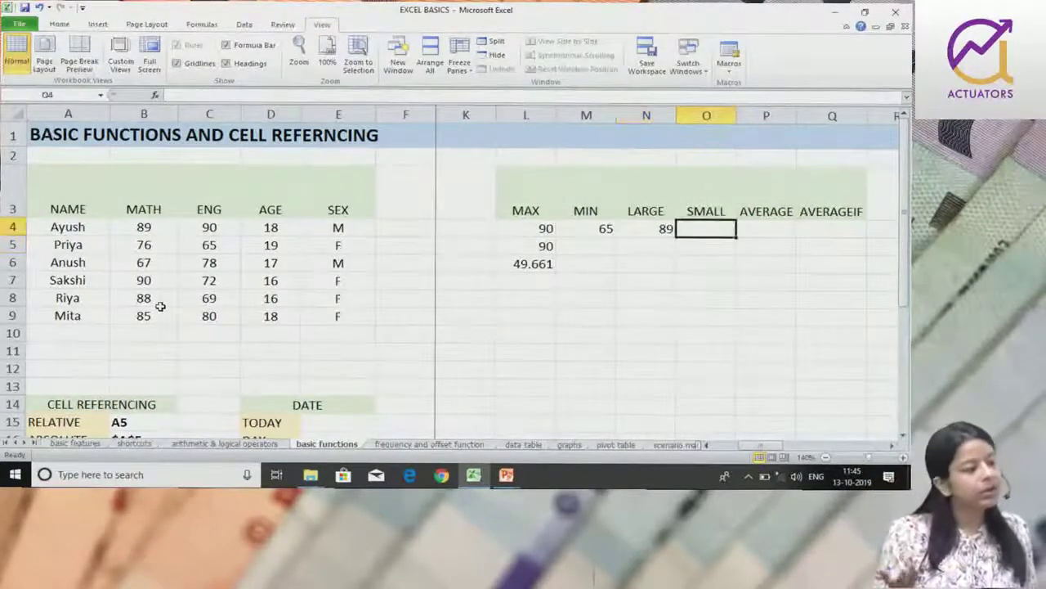
pyautogui.write('=SMALL')
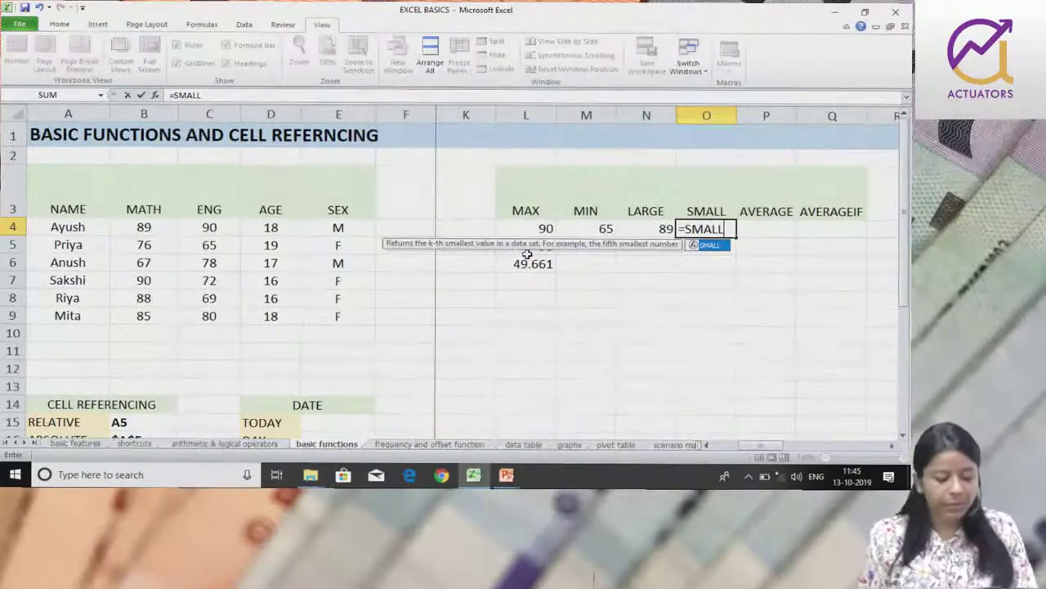
pyautogui.write('(')
pyautogui.moveTo(163, 229); pyautogui.dragTo(165, 326)
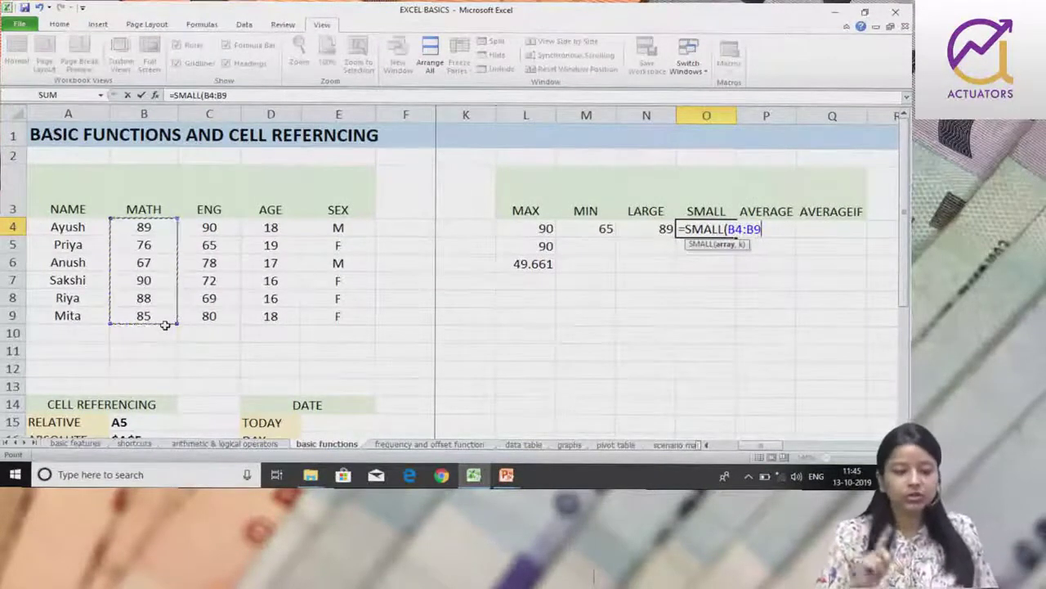
pyautogui.write(',')
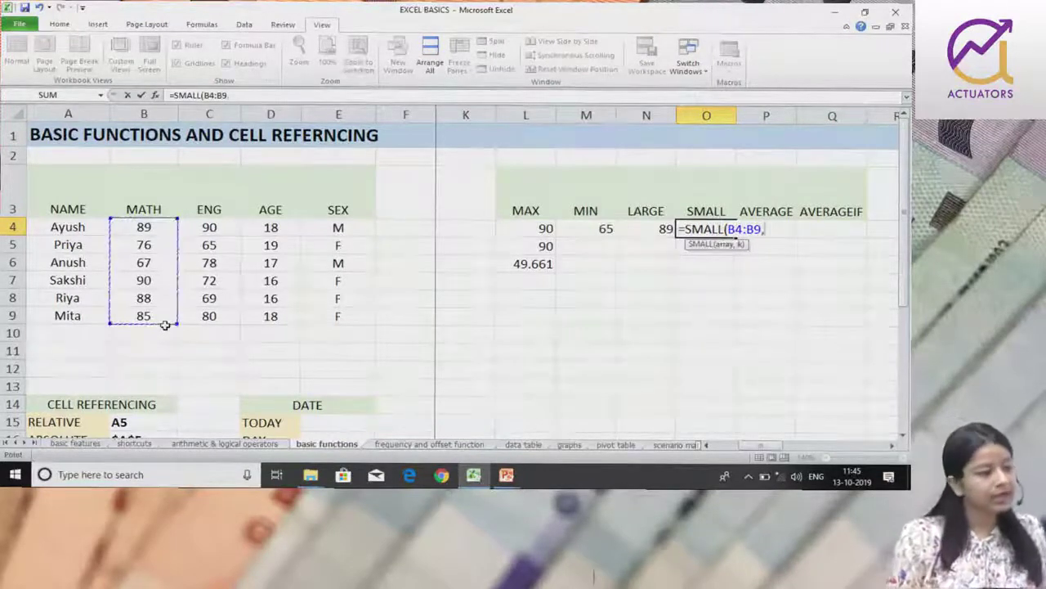
pyautogui.write('2')
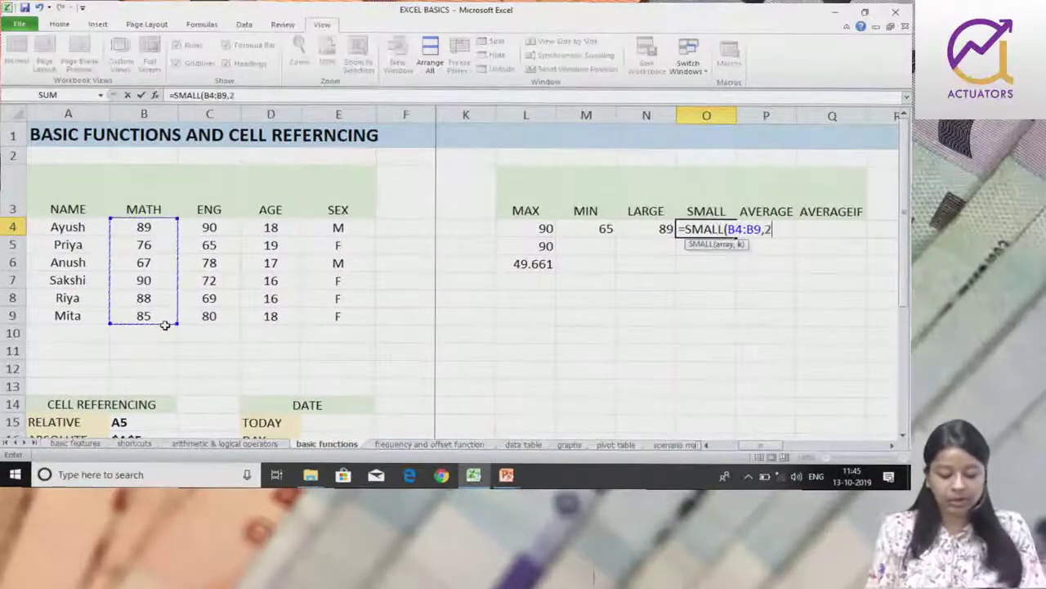
pyautogui.write(')')
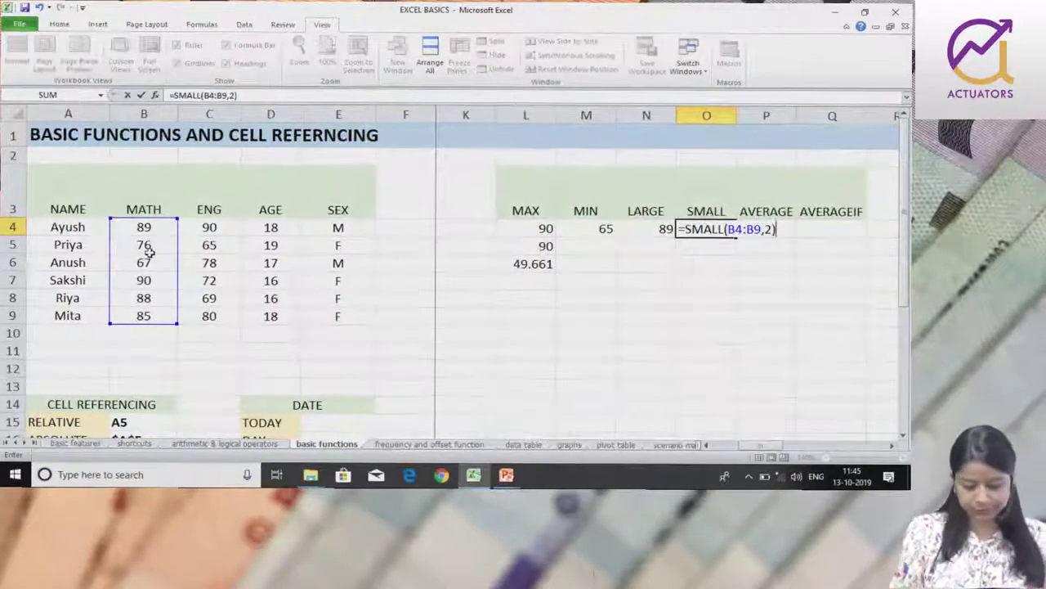
pyautogui.press('Return')
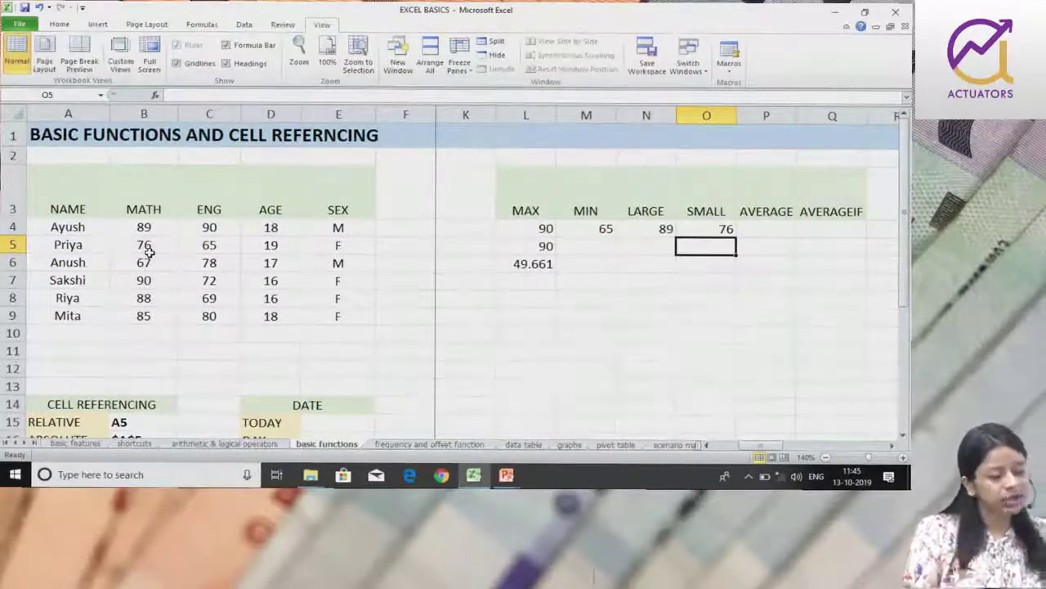
# Step: In O5 enter SMALL over Birth rate C4:C198 on 'frequency and offset function', returning 7.9
pyautogui.write('=SMALL')
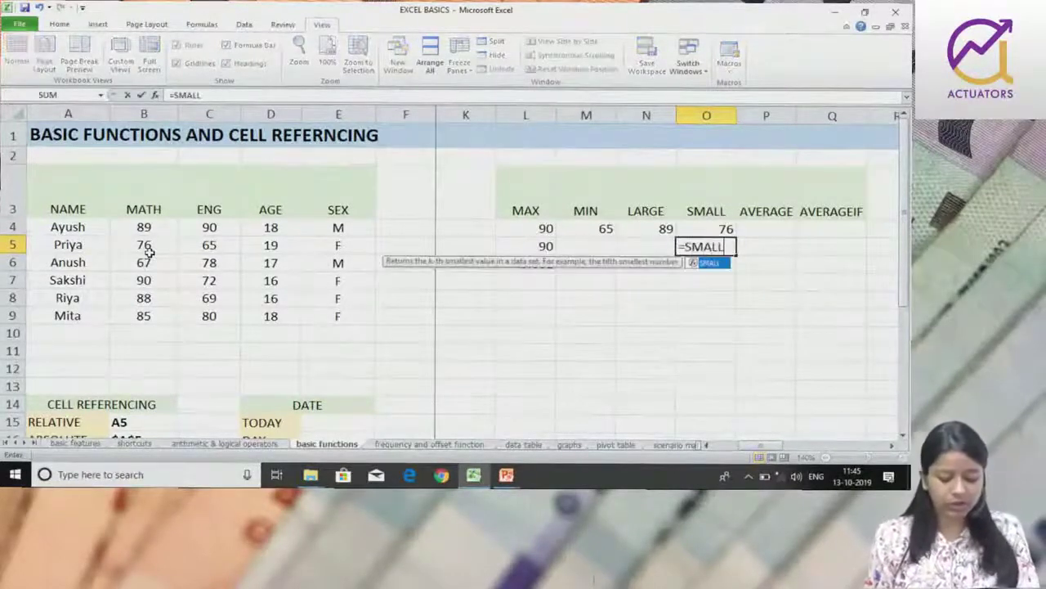
pyautogui.write('(')
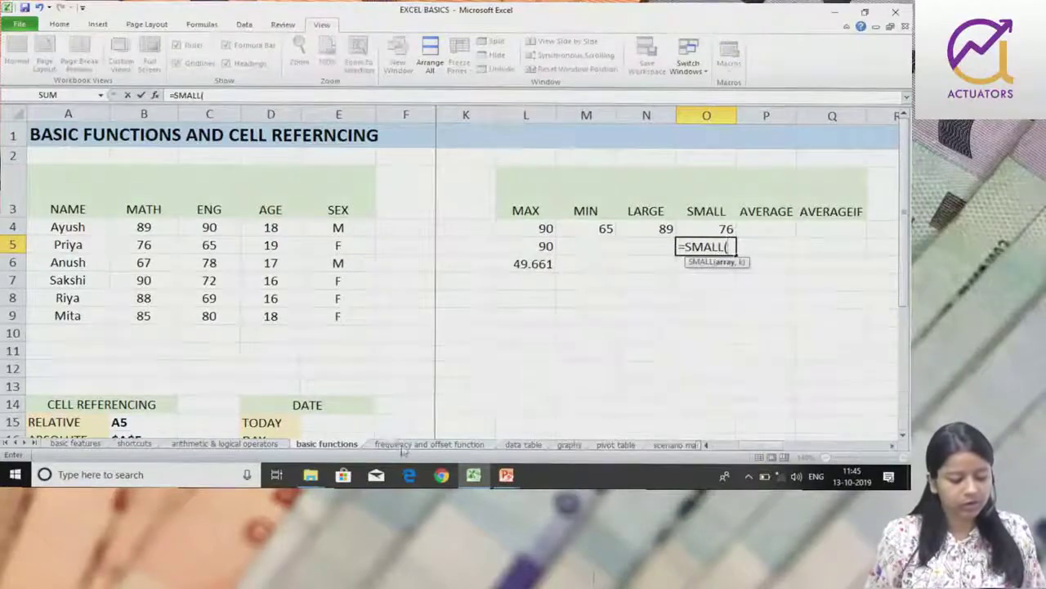
pyautogui.click(427, 444)
pyautogui.scroll(-3, 247, 264)
pyautogui.scroll(-5, 245, 164)
pyautogui.scroll(7, 245, 162)
pyautogui.scroll(10, 245, 160)
pyautogui.scroll(9, 246, 156)
pyautogui.scroll(11, 245, 151)
pyautogui.scroll(13, 245, 152)
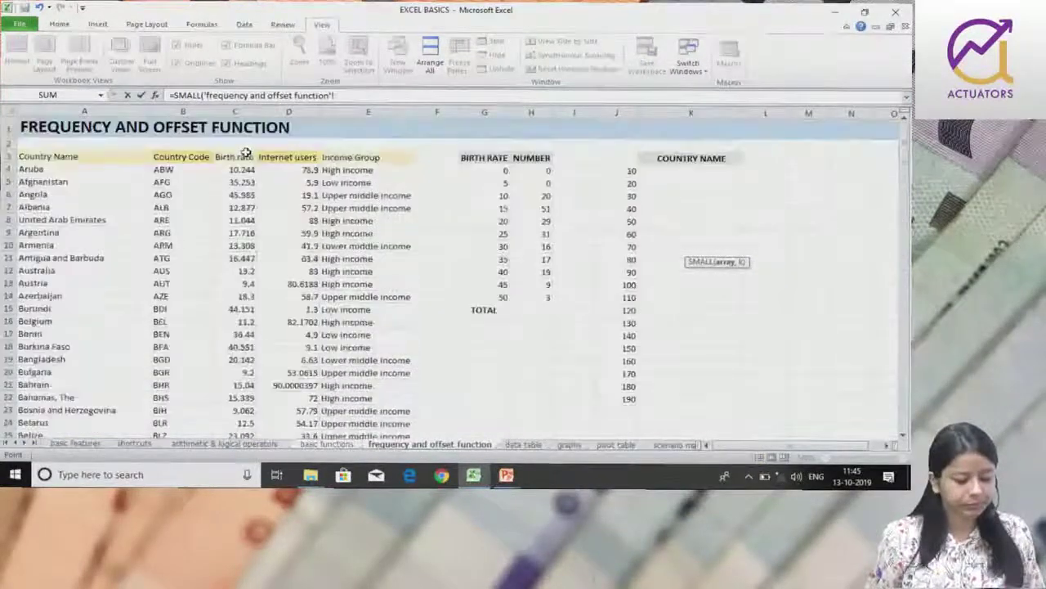
pyautogui.click(256, 167)
pyautogui.hotkey('ctrl', 'shift', 'Down')
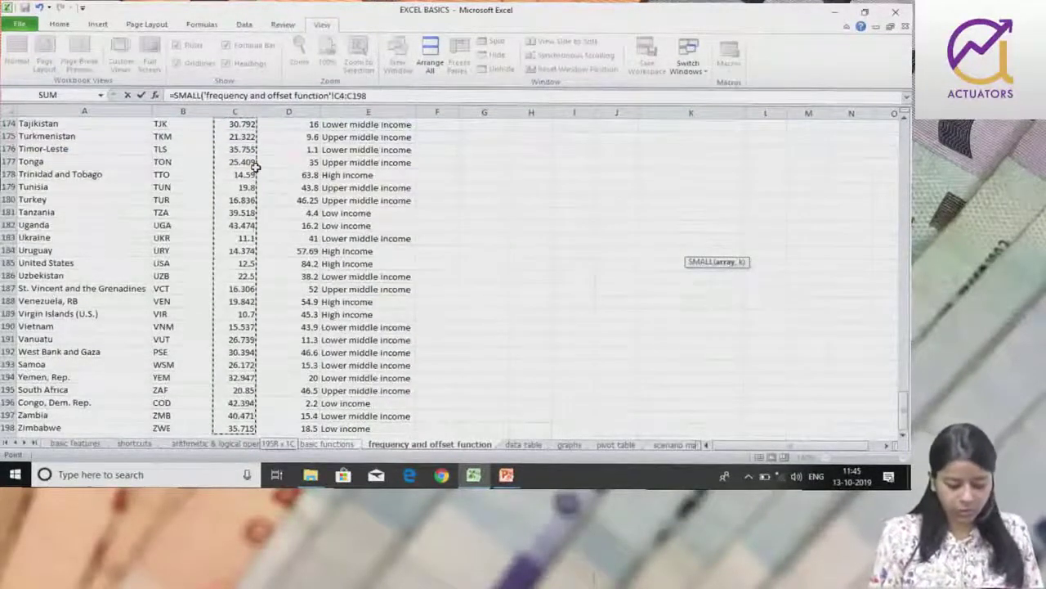
pyautogui.write(',2')
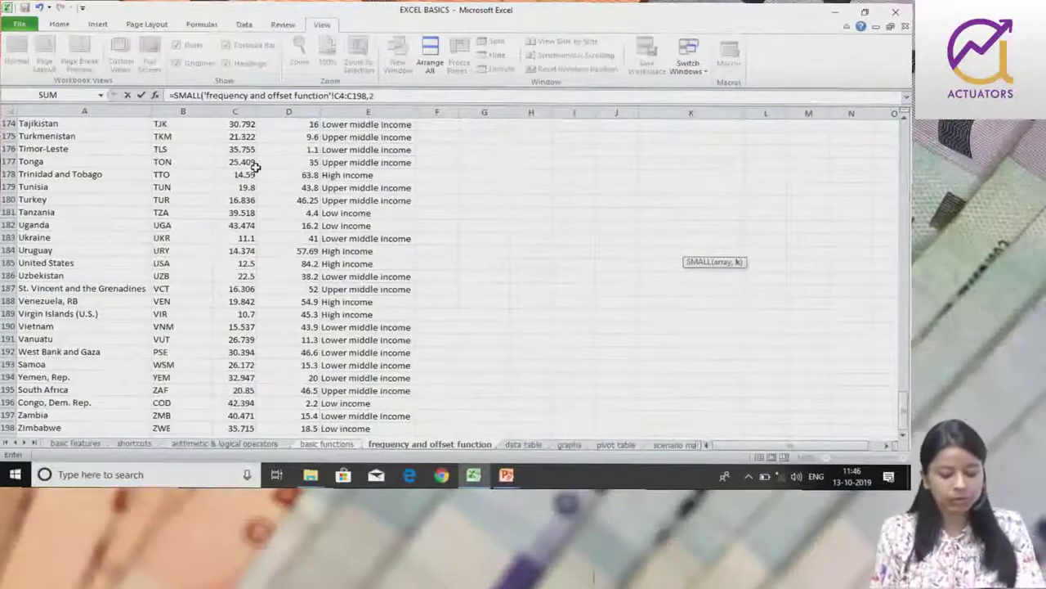
pyautogui.press('Return')
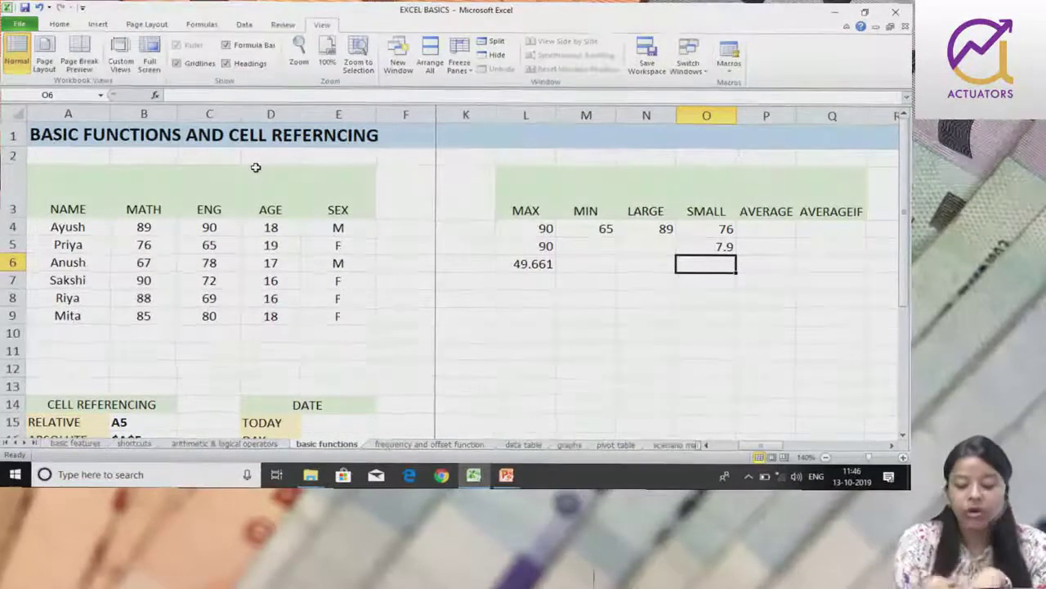
# Step: Review O5's SMALL formula and confirm it unchanged
pyautogui.doubleClick(730, 245)
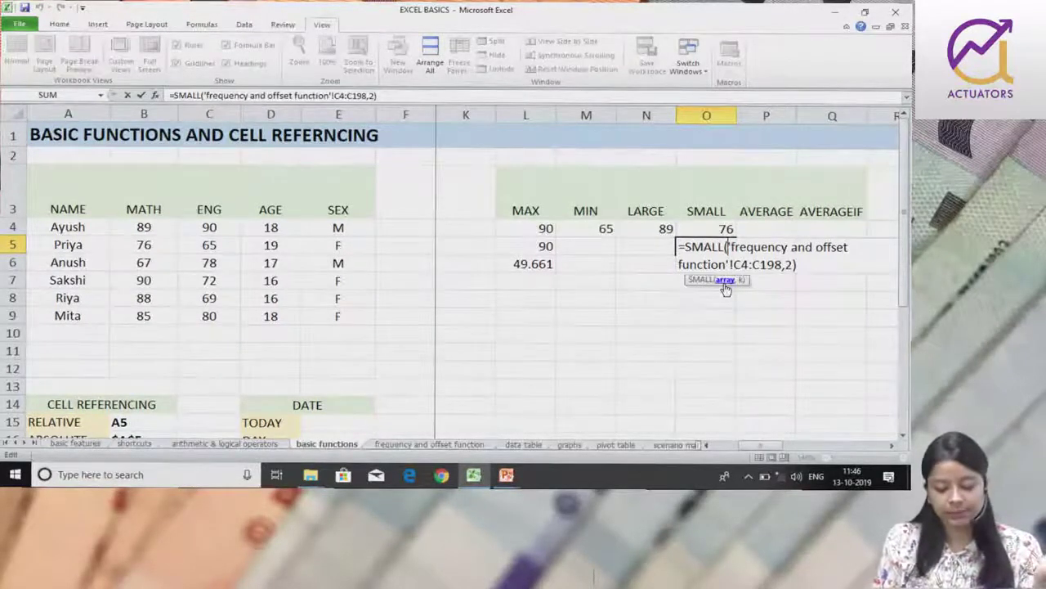
pyautogui.press('Return')
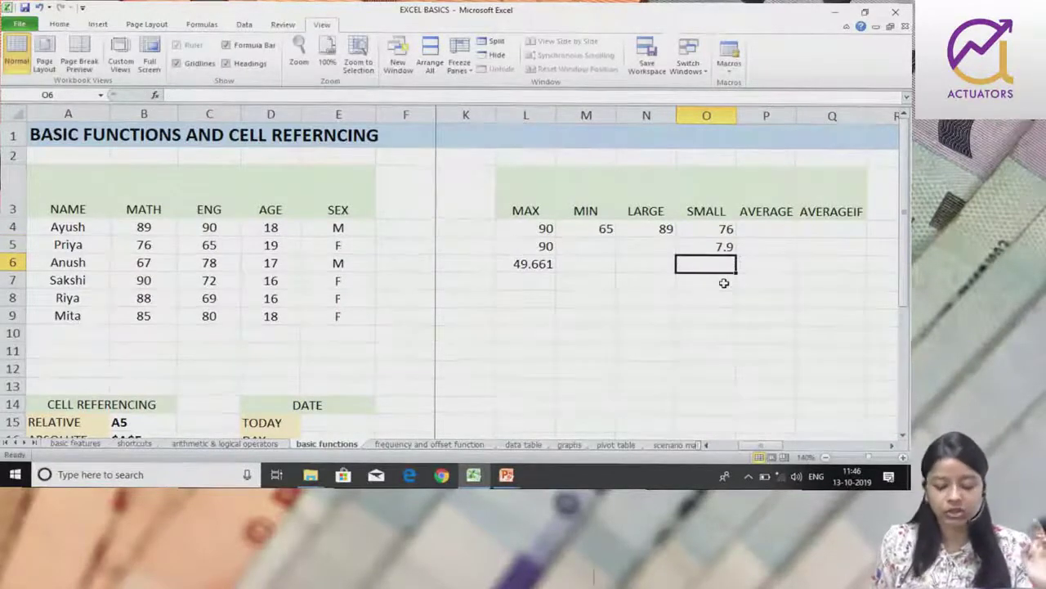
pyautogui.click(766, 230)
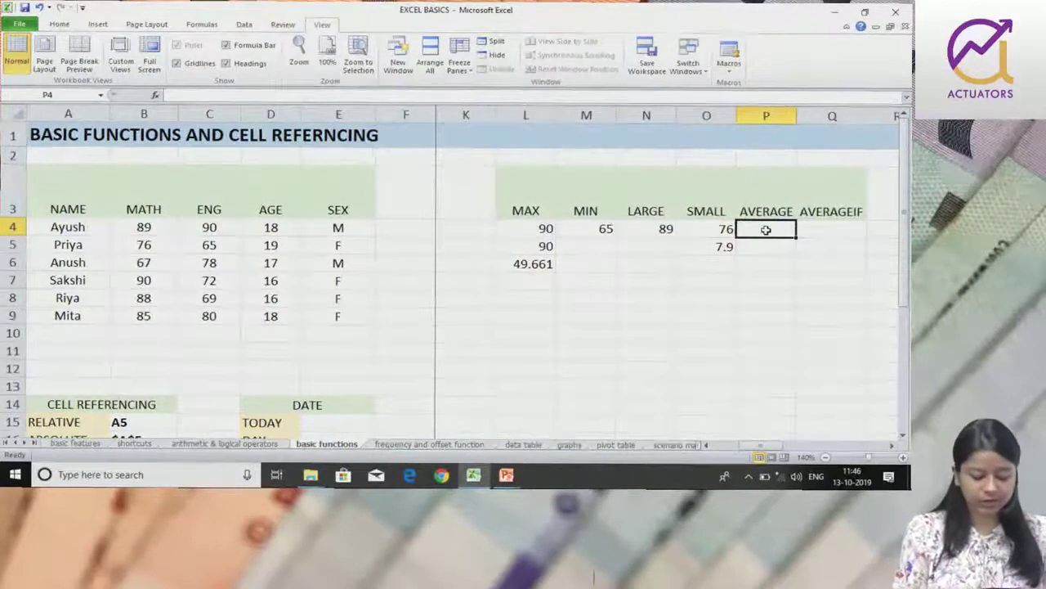
# Step: Enter an AVERAGE formula in P4 over the MATH and ENG marks, B4:C9
pyautogui.write('=AVERAGE')
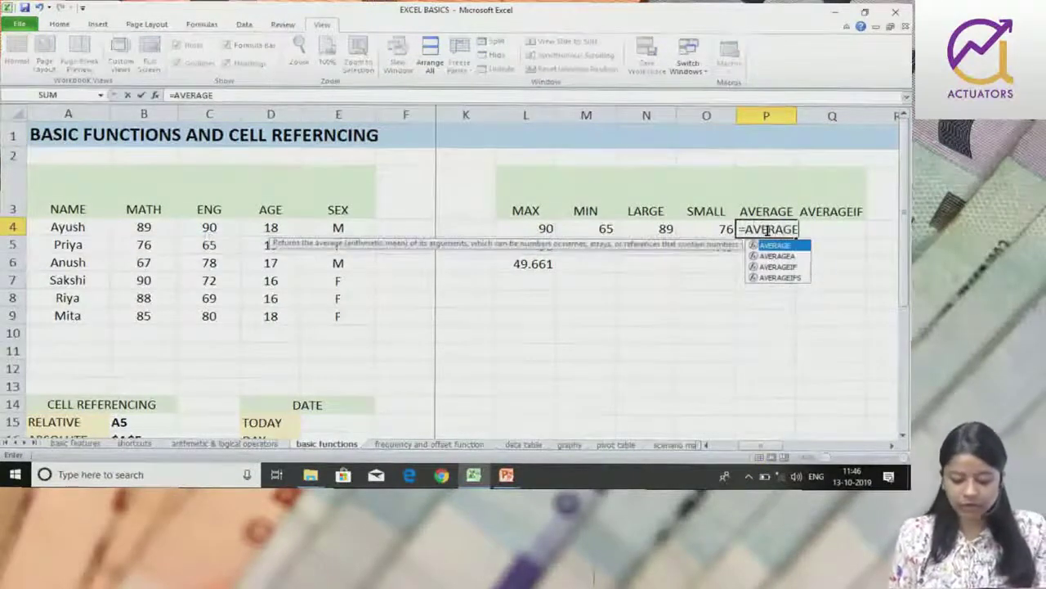
pyautogui.write('(')
pyautogui.moveTo(144, 227); pyautogui.dragTo(145, 321)
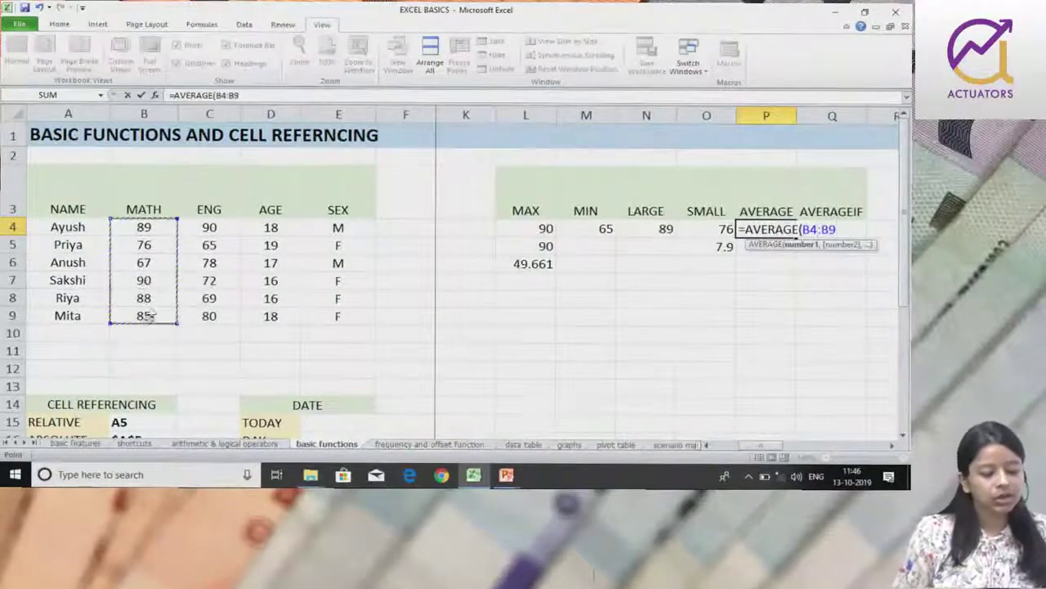
pyautogui.moveTo(146, 321); pyautogui.dragTo(210, 316)
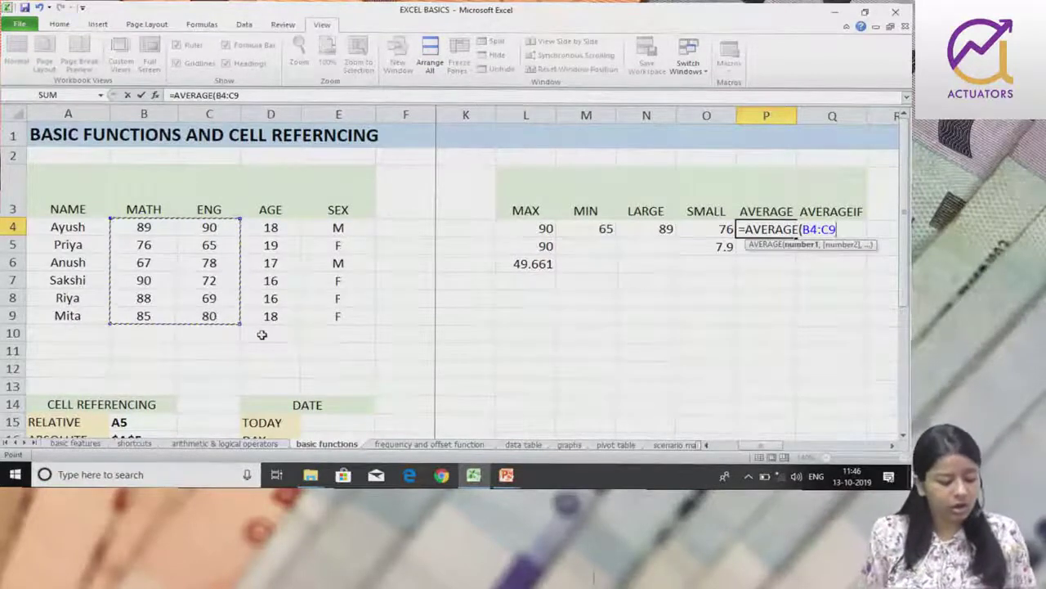
pyautogui.moveTo(175, 219)
pyautogui.mouseDown()
pyautogui.moveTo(175, 237)
pyautogui.moveTo(175, 219)
pyautogui.mouseUp()
pyautogui.press('Escape')
pyautogui.click(139, 226)
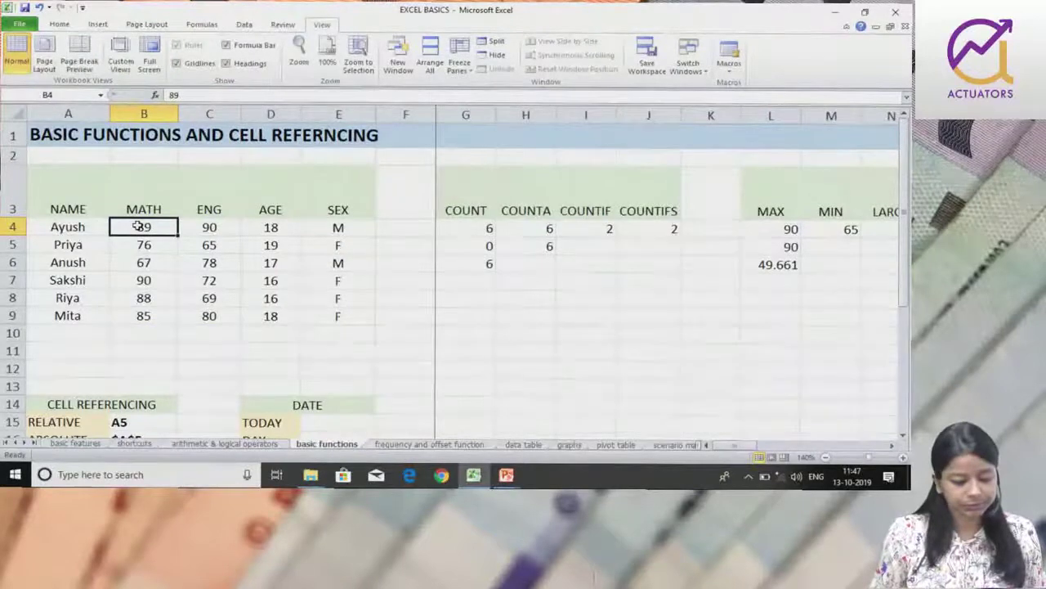
# Step: Correct P4's range to B4:B9 so it averages only MATH marks, showing 82.5
pyautogui.click(856, 229)
pyautogui.press('Right')
pyautogui.press('Right')
pyautogui.press('Right')
pyautogui.press('Right')
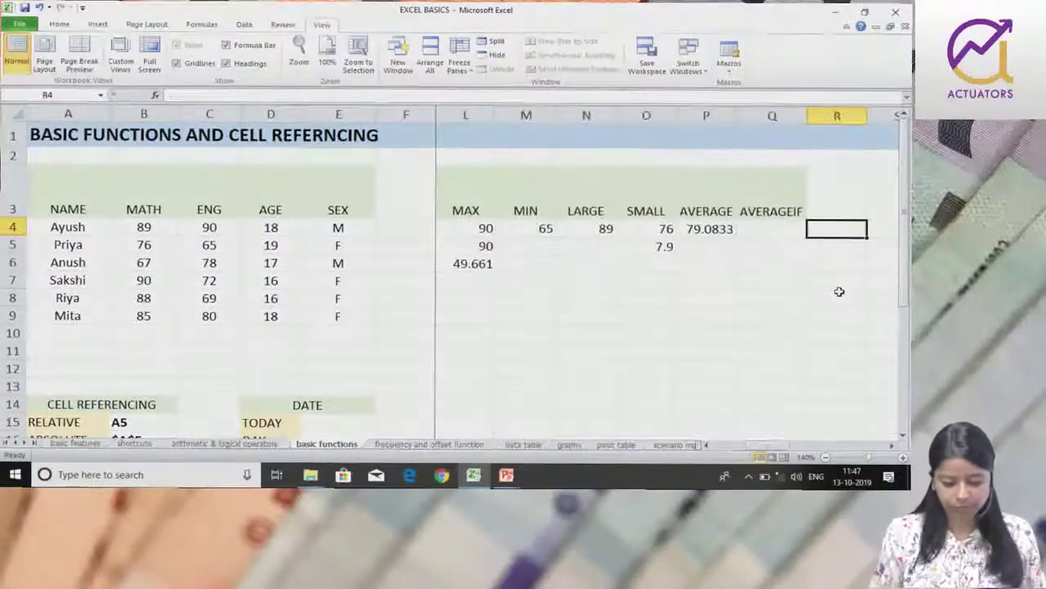
pyautogui.doubleClick(687, 229)
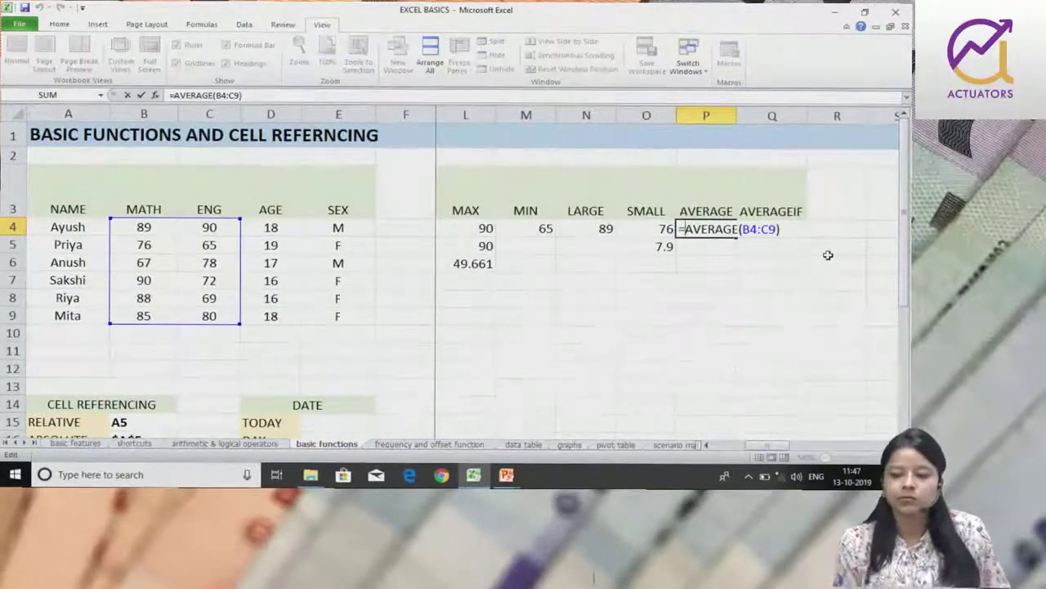
pyautogui.click(766, 230)
pyautogui.press('BackSpace')
pyautogui.write('B')
pyautogui.press('Return')
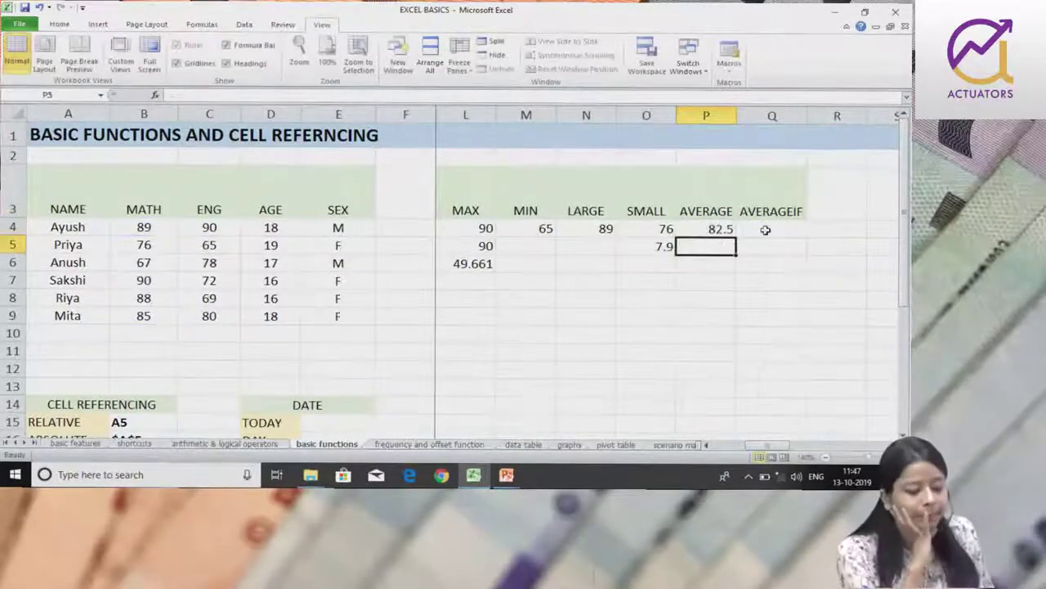
pyautogui.press('Up')
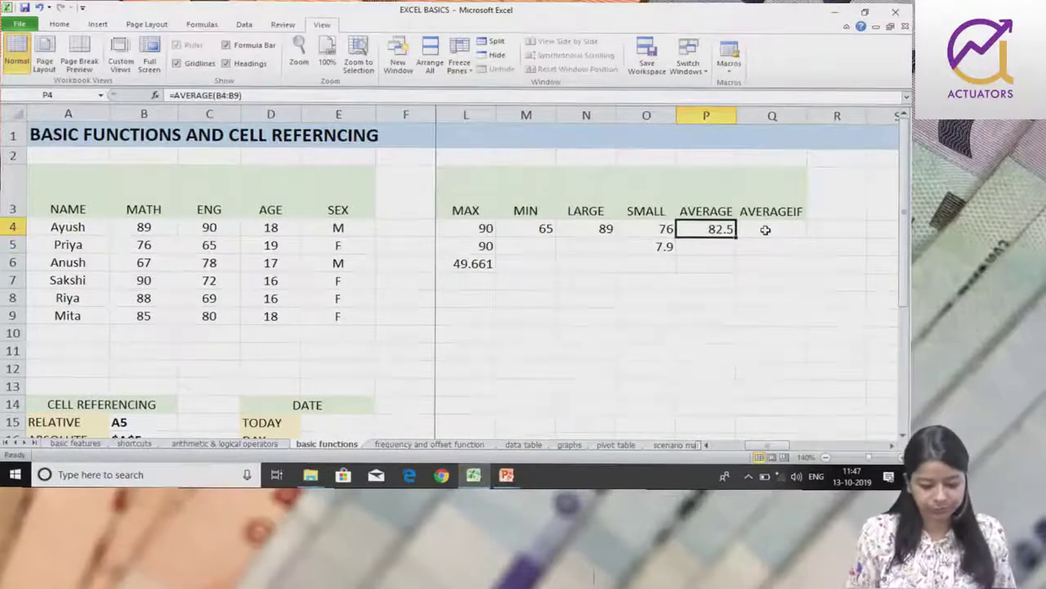
pyautogui.doubleClick(734, 231)
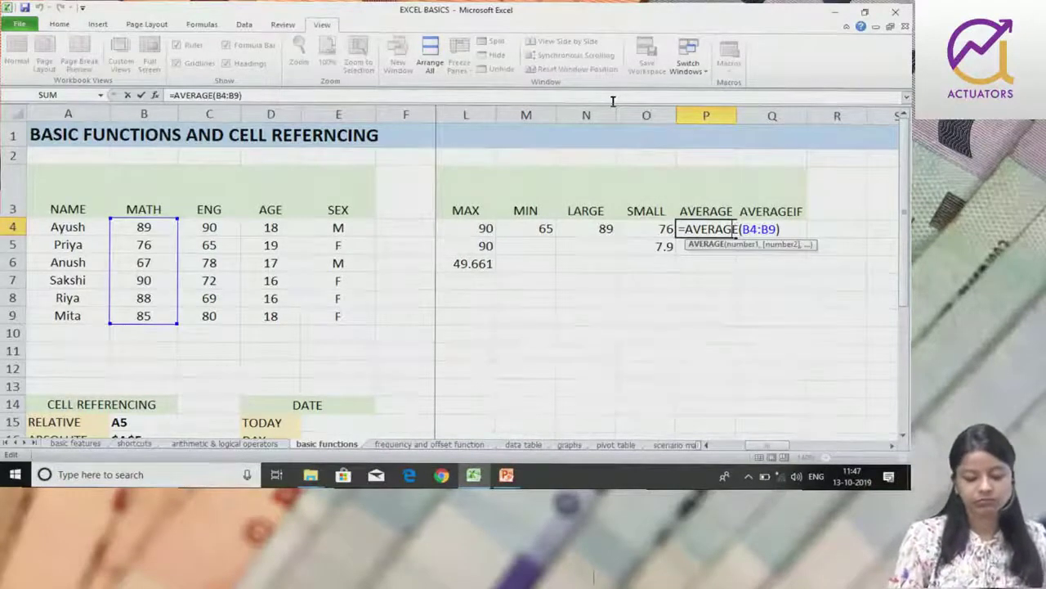
pyautogui.press('Return')
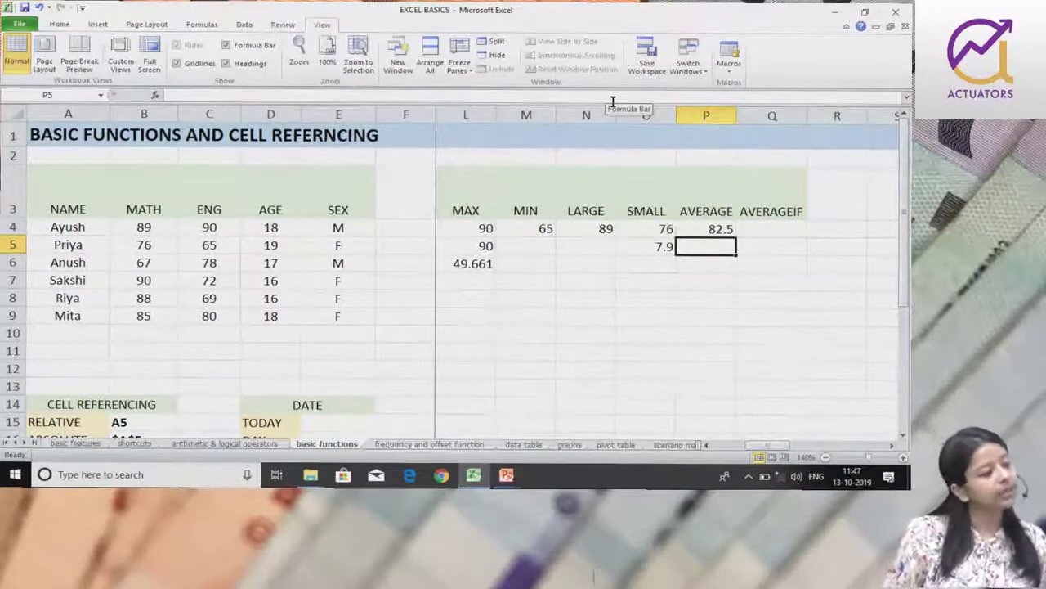
pyautogui.click(770, 229)
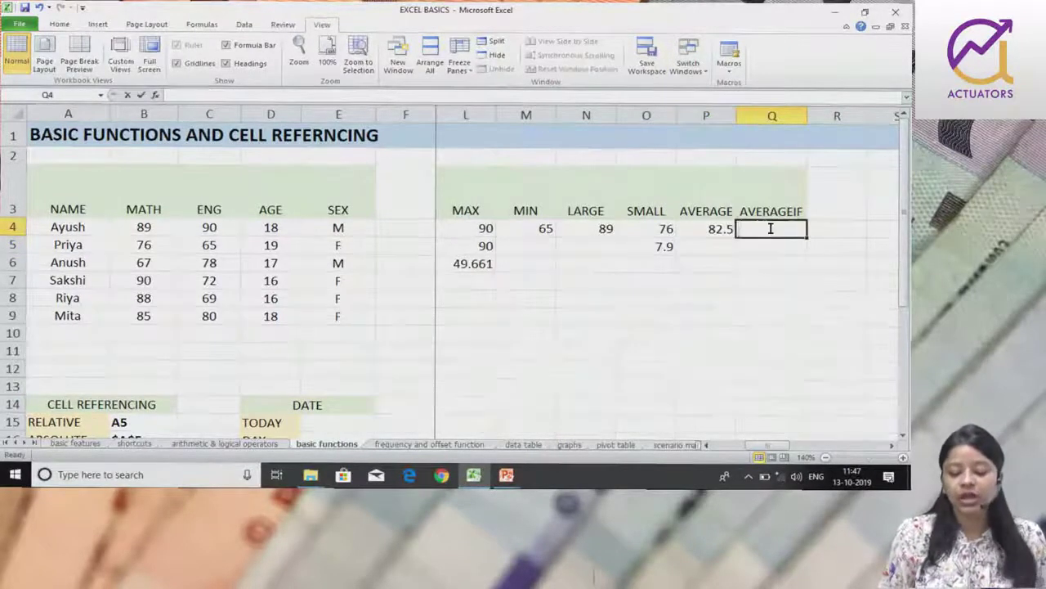
# Step: Type =AVERAGEIF( into Q4, leaving the arguments still to be filled in
pyautogui.doubleClick(770, 229)
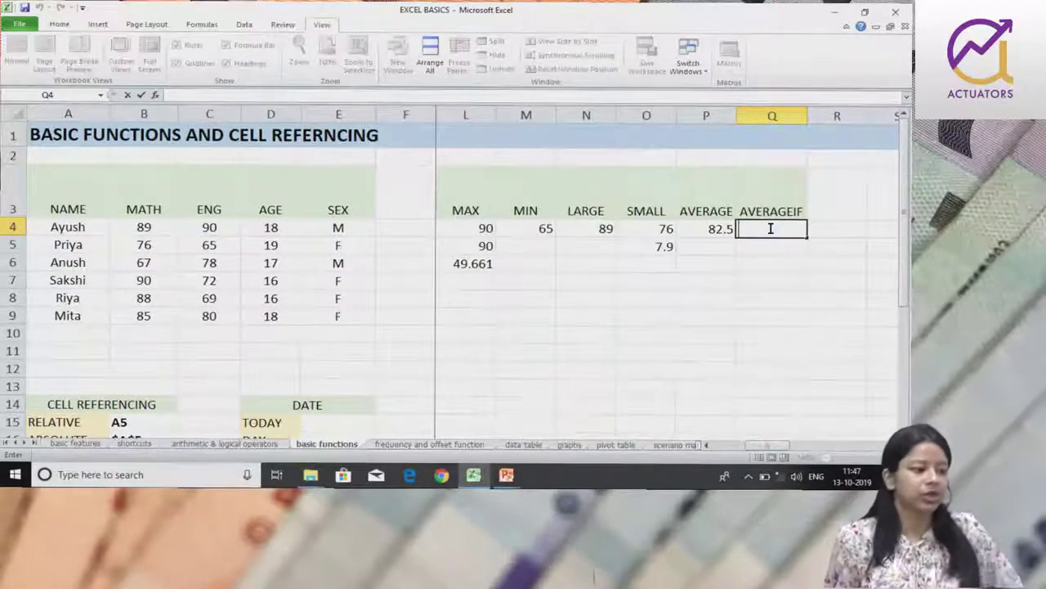
pyautogui.write('=AVERAGE')
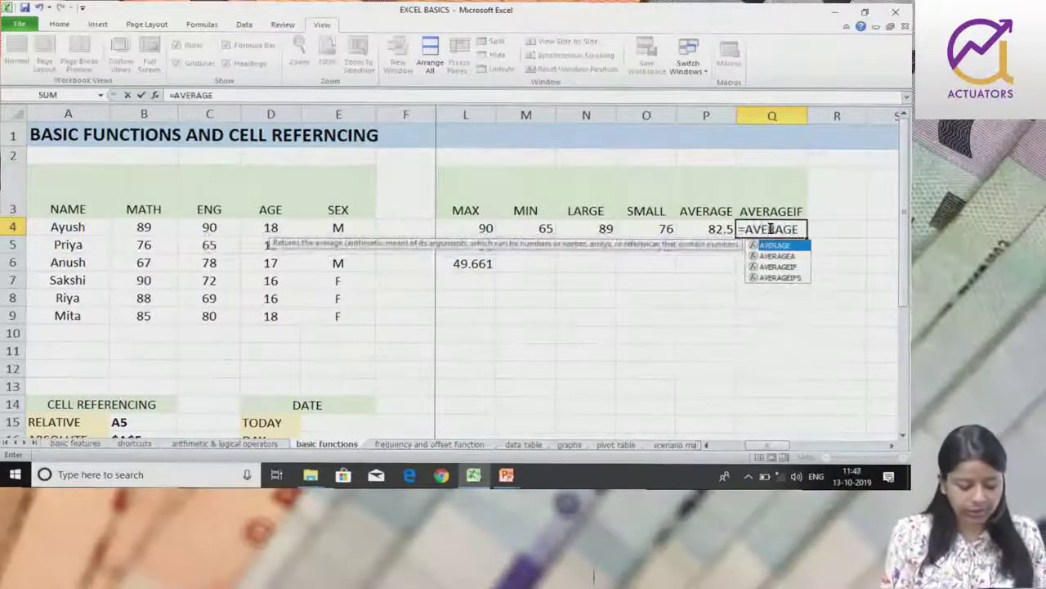
pyautogui.write('IF')
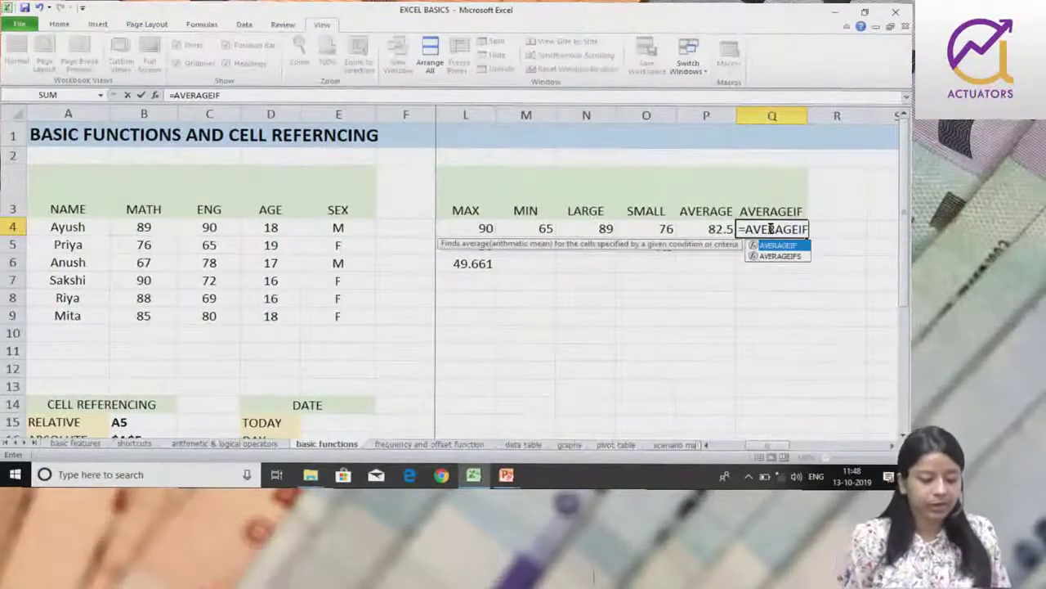
pyautogui.write('(')
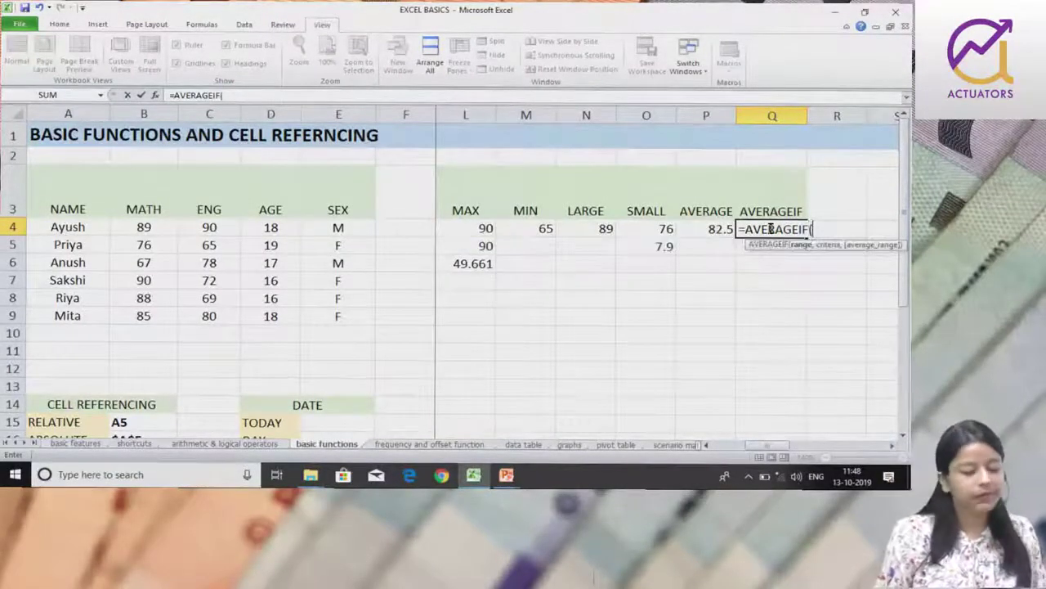
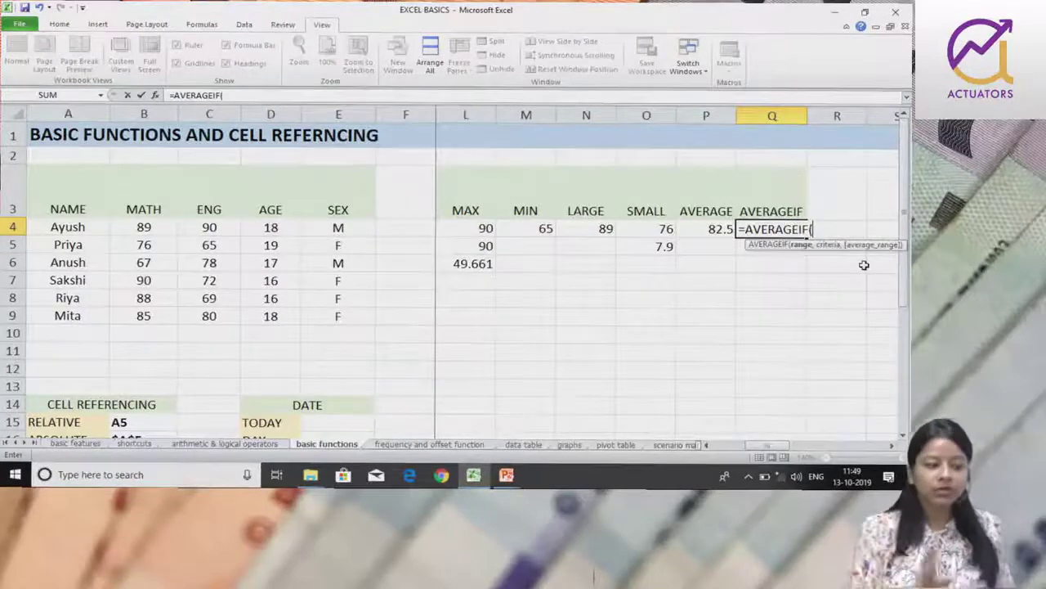
# Step: Enter =AVERAGEIF(D4:D9,">=18",C4:C9) in Q4, then reopen it to review its ranges
pyautogui.moveTo(254, 237); pyautogui.dragTo(243, 316)
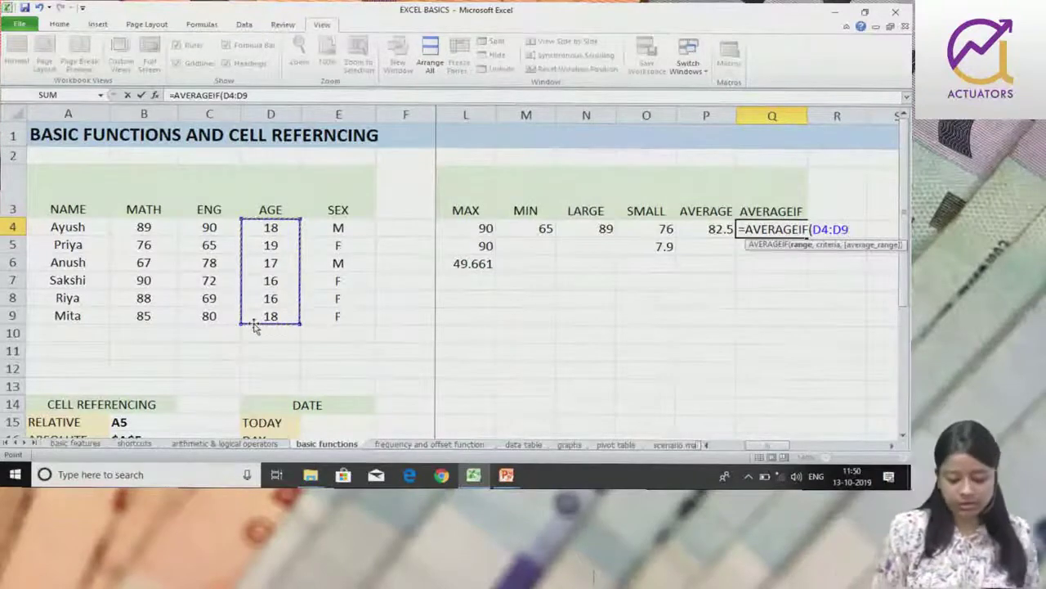
pyautogui.write(',">=')
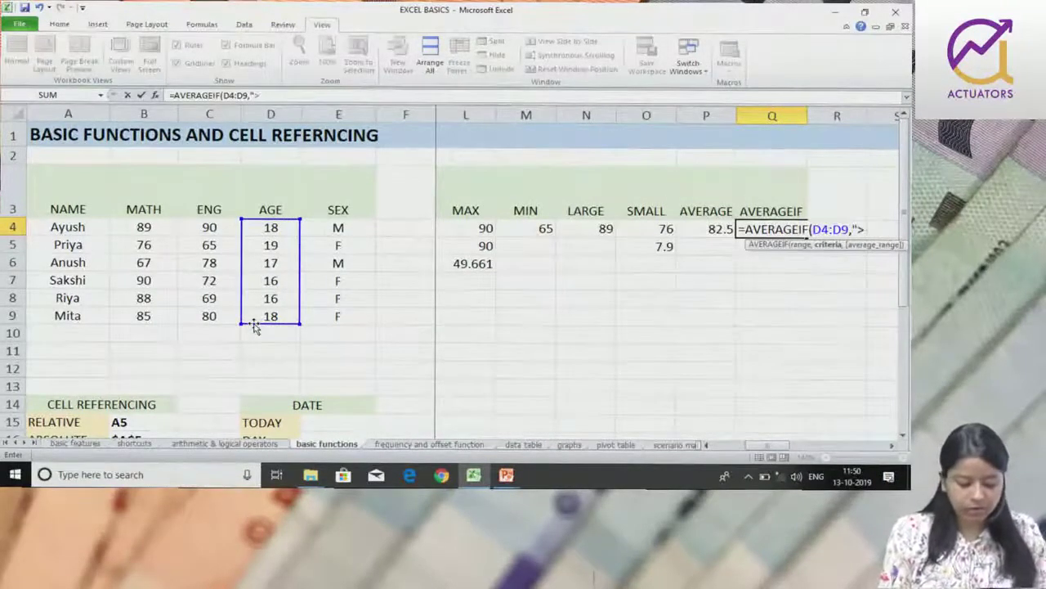
pyautogui.write('18"')
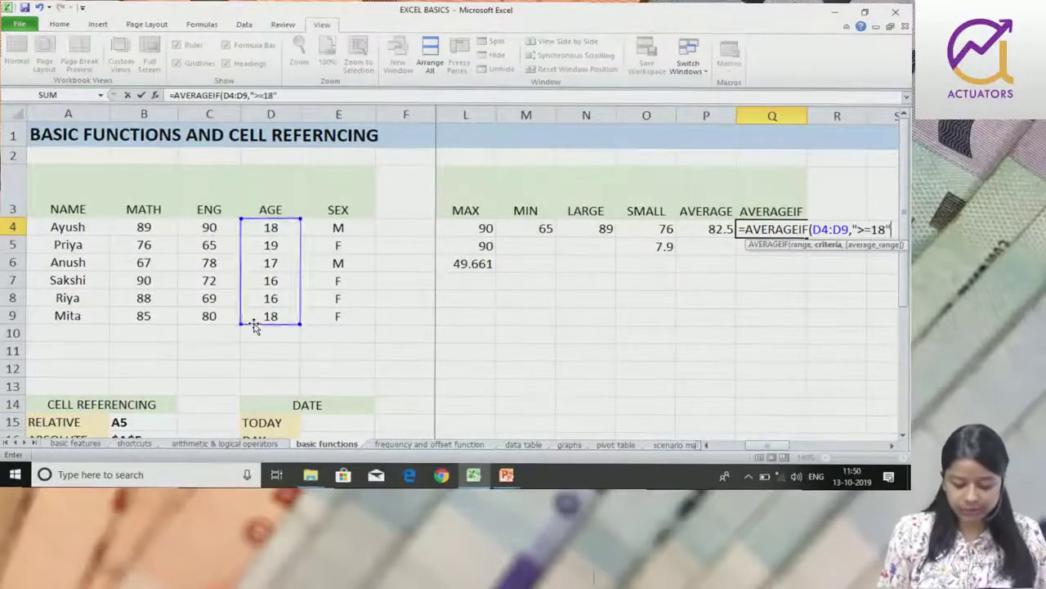
pyautogui.write(',')
pyautogui.moveTo(192, 230); pyautogui.dragTo(209, 327)
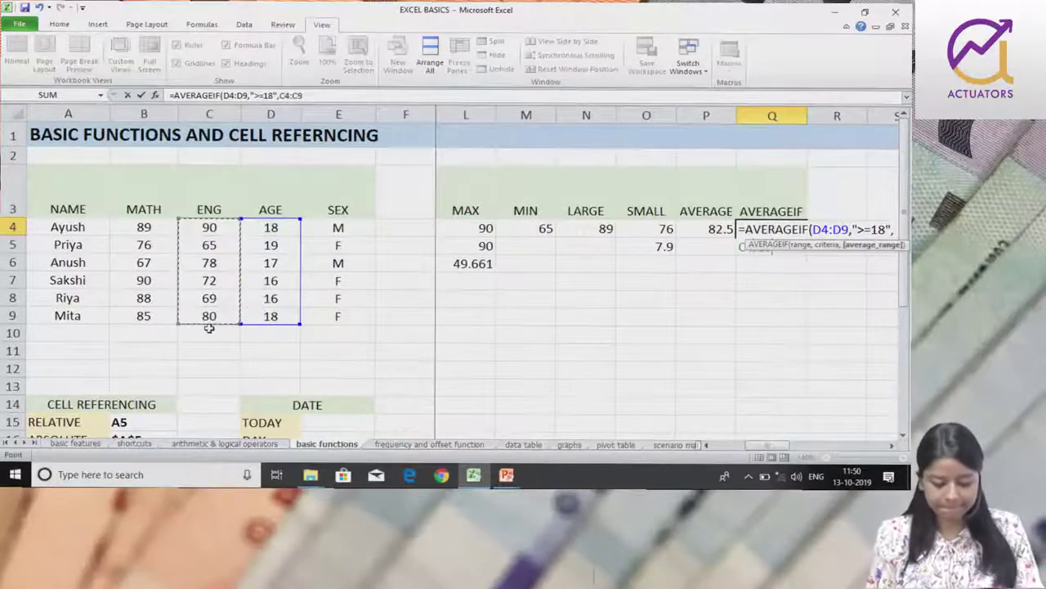
pyautogui.write(')')
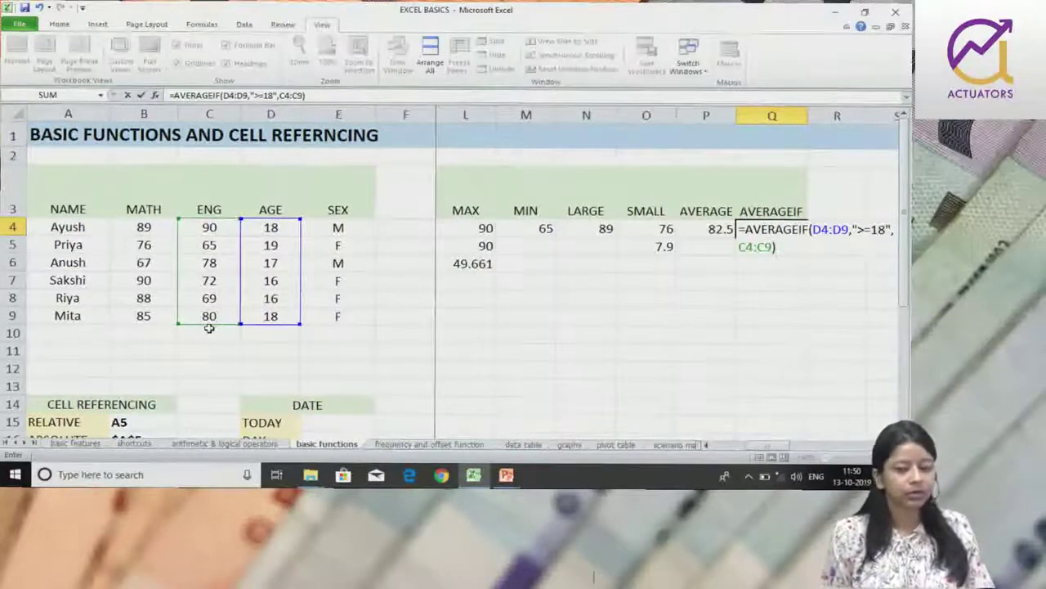
pyautogui.press('Return')
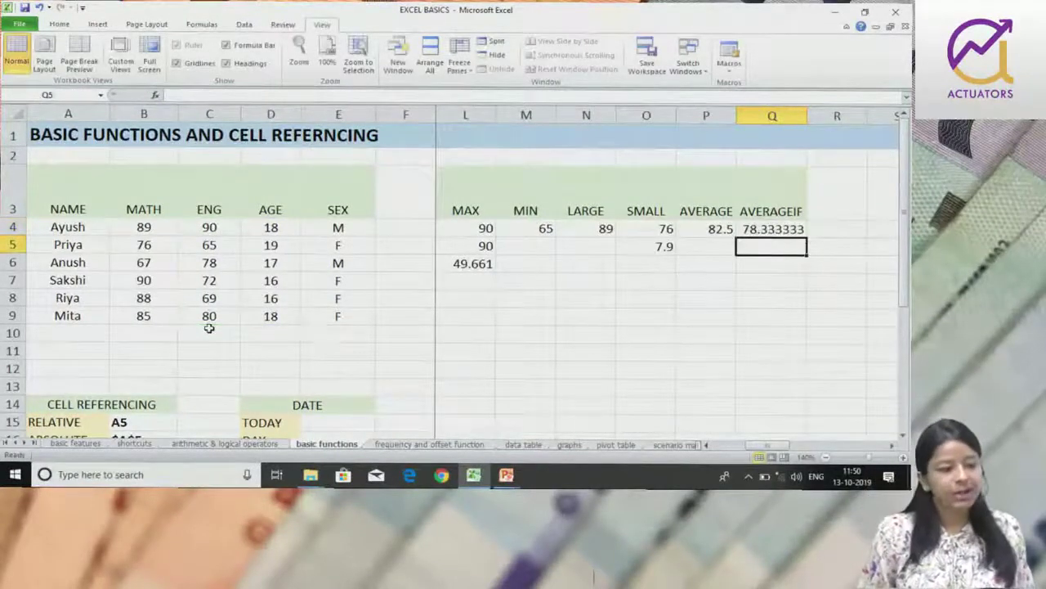
pyautogui.doubleClick(776, 230)
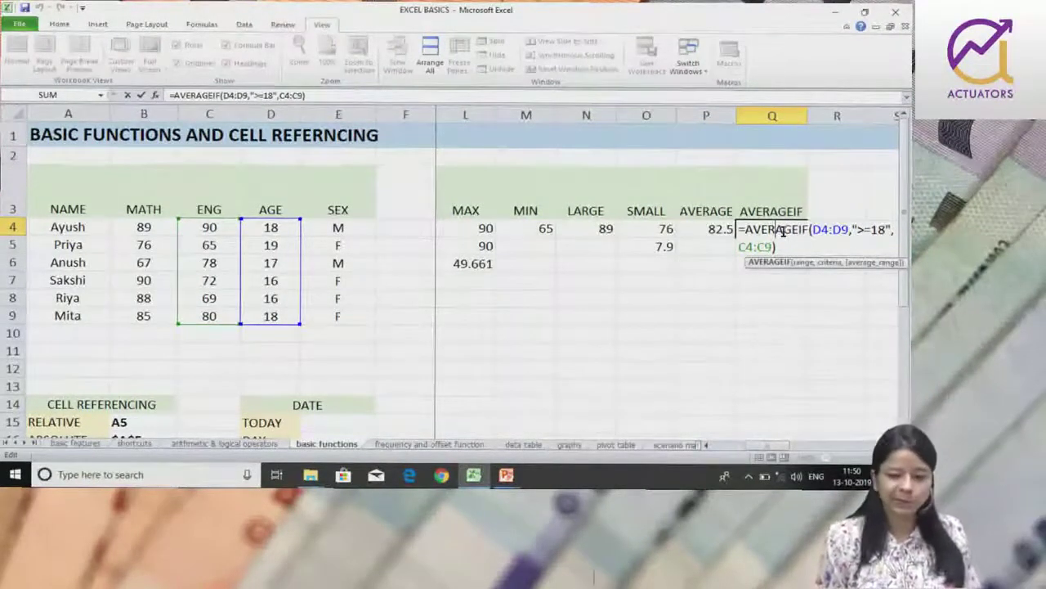
pyautogui.press('Return')
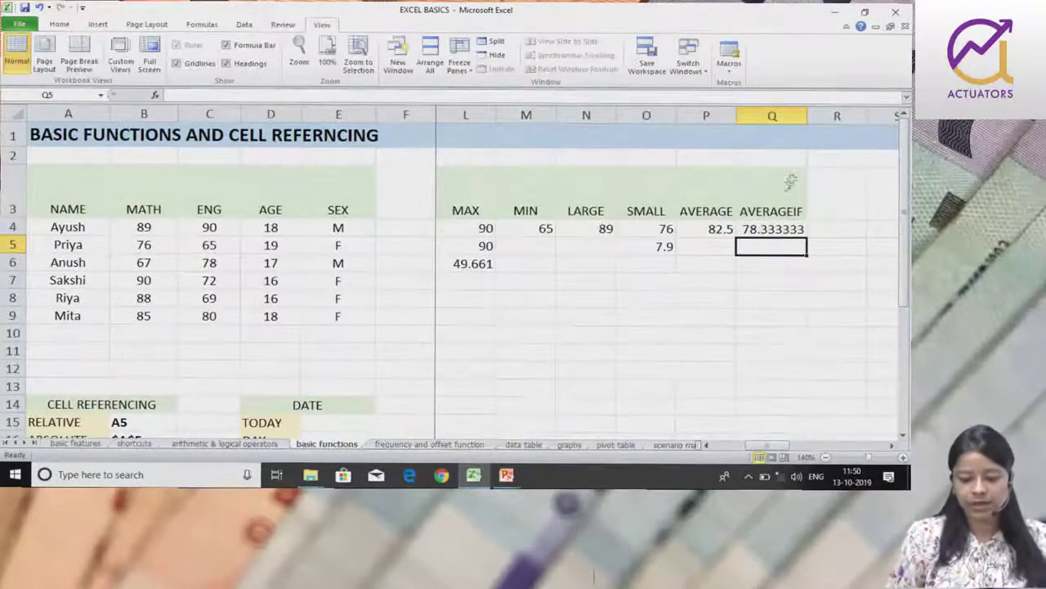
pyautogui.doubleClick(758, 228)
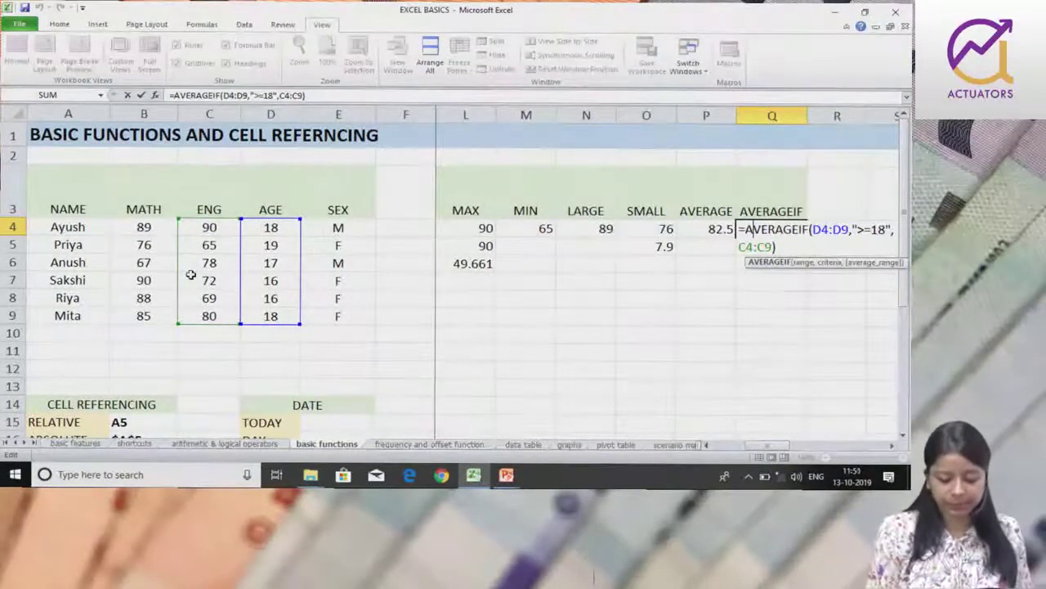
# Step: Enter =AVERAGEIF(C4:C9,">=80") in Q5 and check the C4 and C9 scores
pyautogui.press('Return')
pyautogui.write('=AVERAGE')
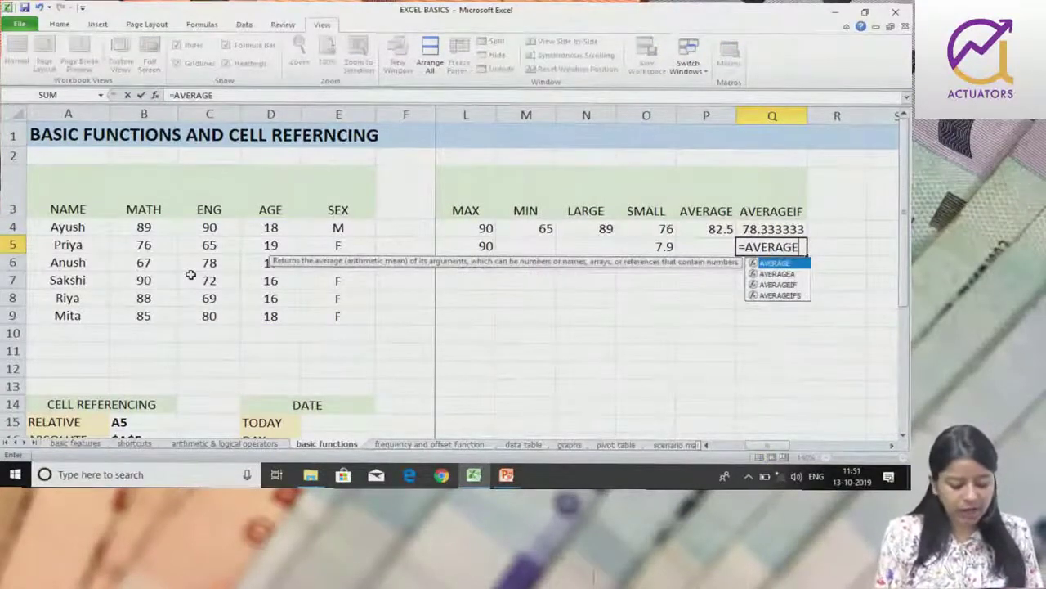
pyautogui.write('IF(')
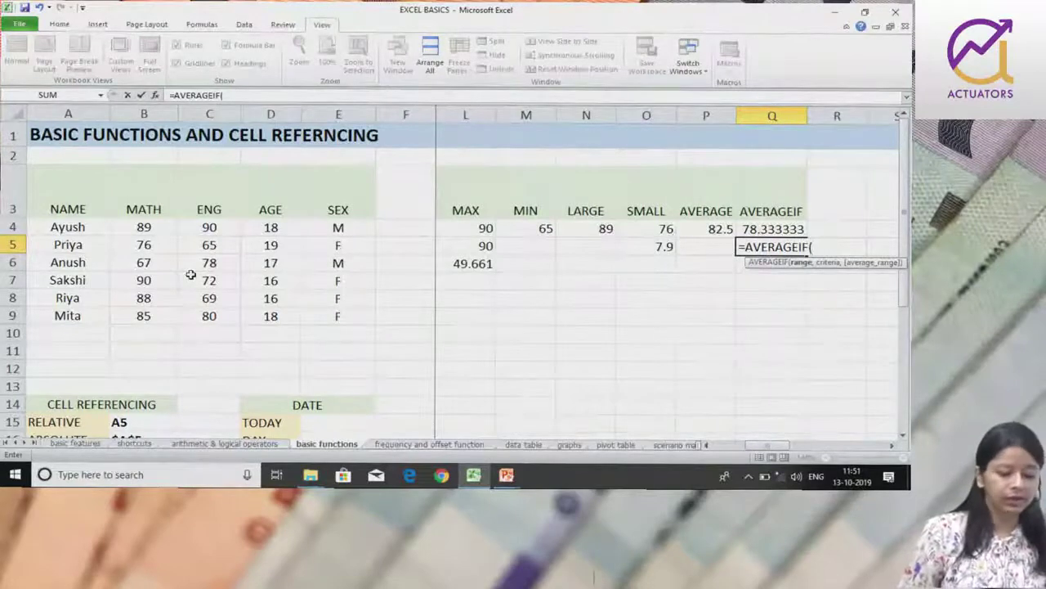
pyautogui.moveTo(209, 228); pyautogui.dragTo(198, 325)
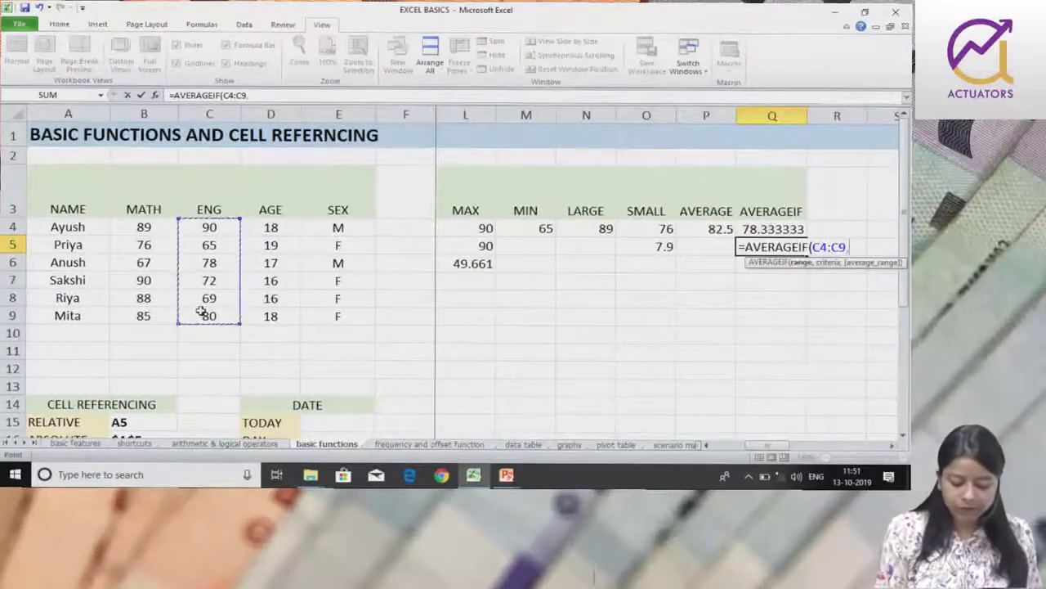
pyautogui.write(',">=80')
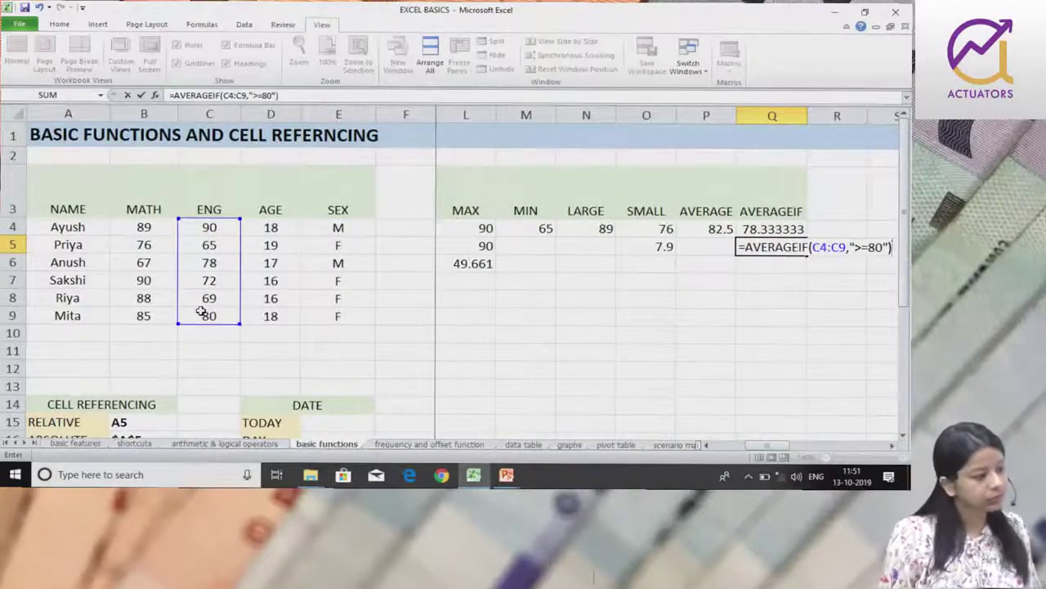
pyautogui.press('Return')
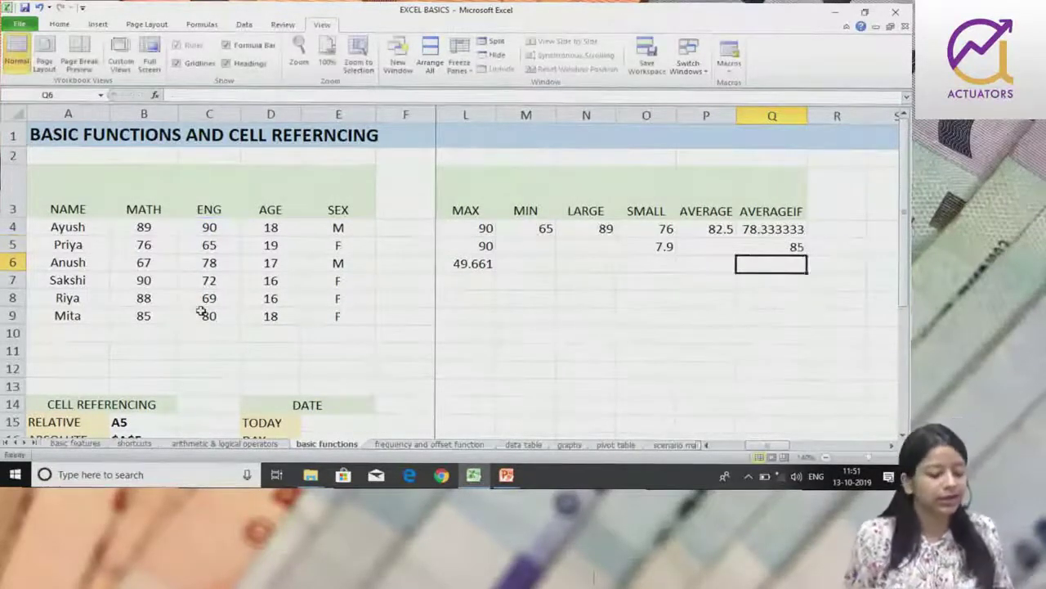
pyautogui.click(197, 227)
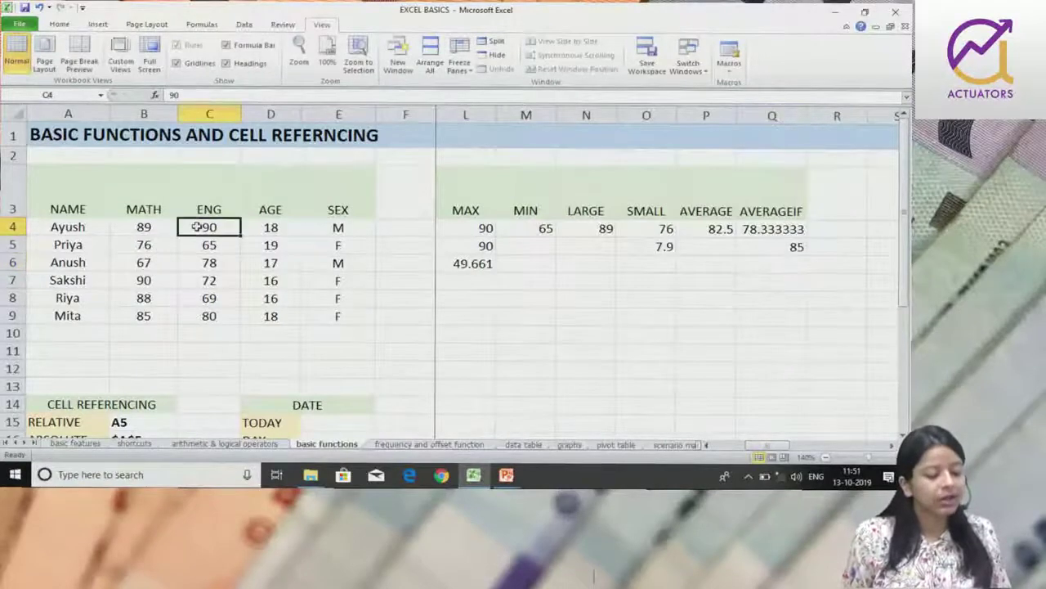
pyautogui.click(210, 315)
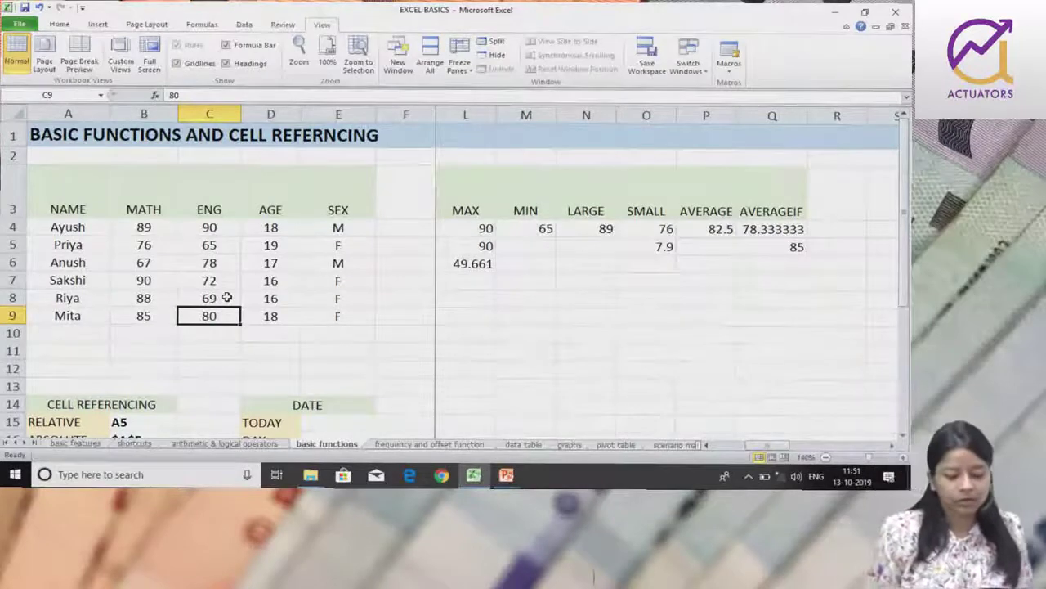
pyautogui.click(781, 268)
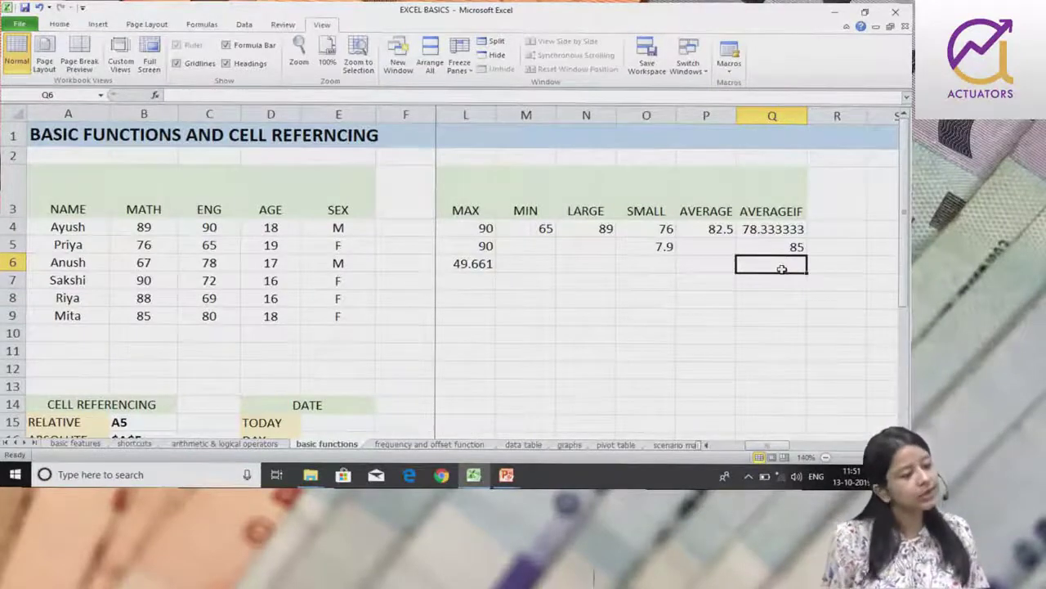
pyautogui.write('=AVERAGEIFS')
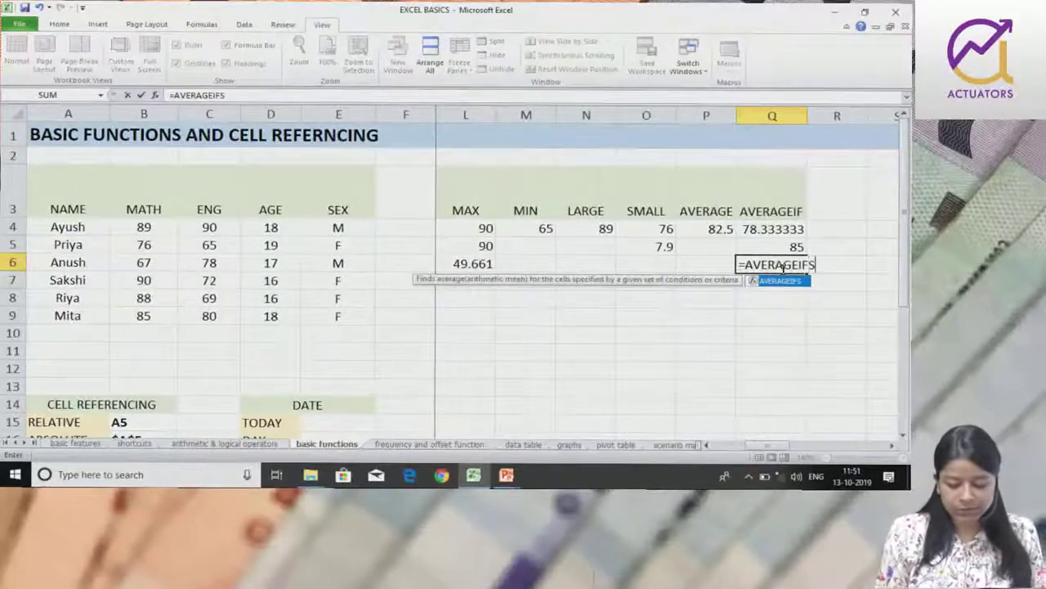
pyautogui.write('(')
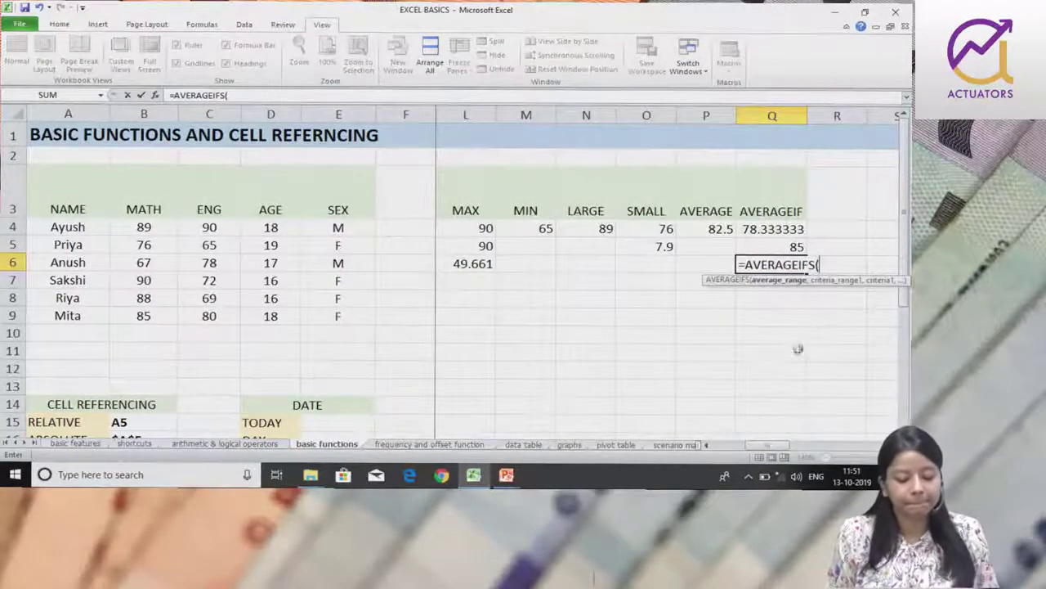
pyautogui.moveTo(771, 446); pyautogui.dragTo(779, 446)
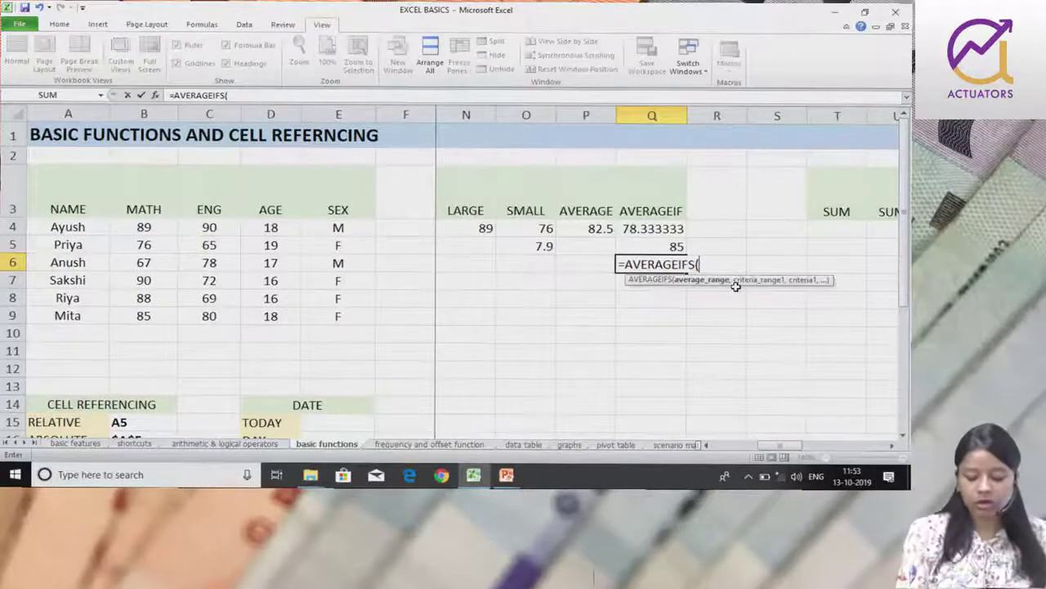
pyautogui.press('BackSpace')
pyautogui.press('BackSpace')
pyautogui.press('BackSpace')
pyautogui.press('BackSpace')
pyautogui.press('BackSpace')
pyautogui.press('BackSpace')
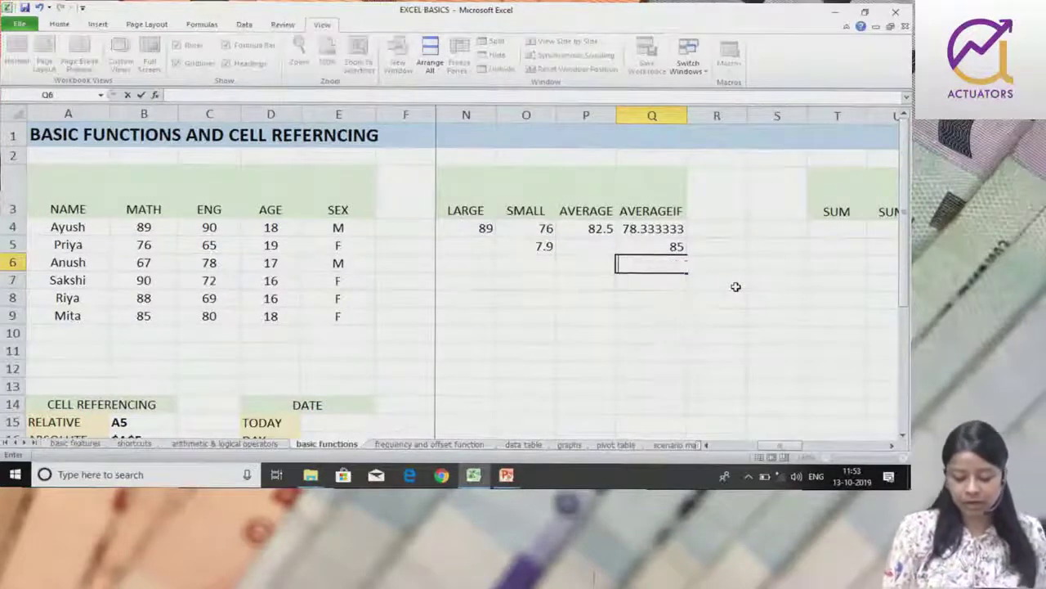
# Step: Move to T4 under the SUM heading and begin a =SUM( formula
pyautogui.press('Left')
pyautogui.press('Left')
pyautogui.press('Left')
pyautogui.press('Left')
pyautogui.press('Left')
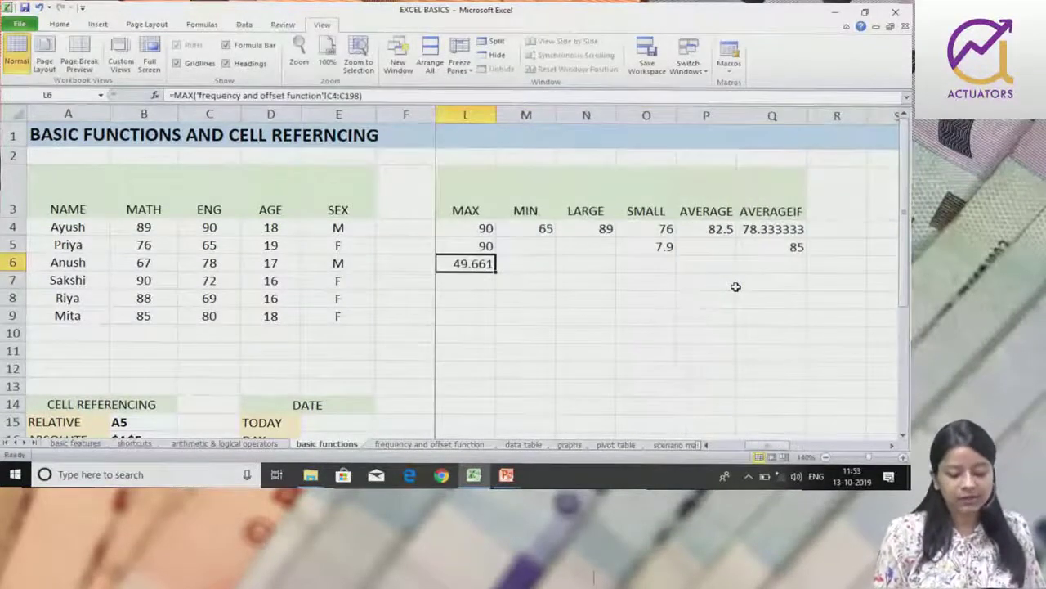
pyautogui.press('Left')
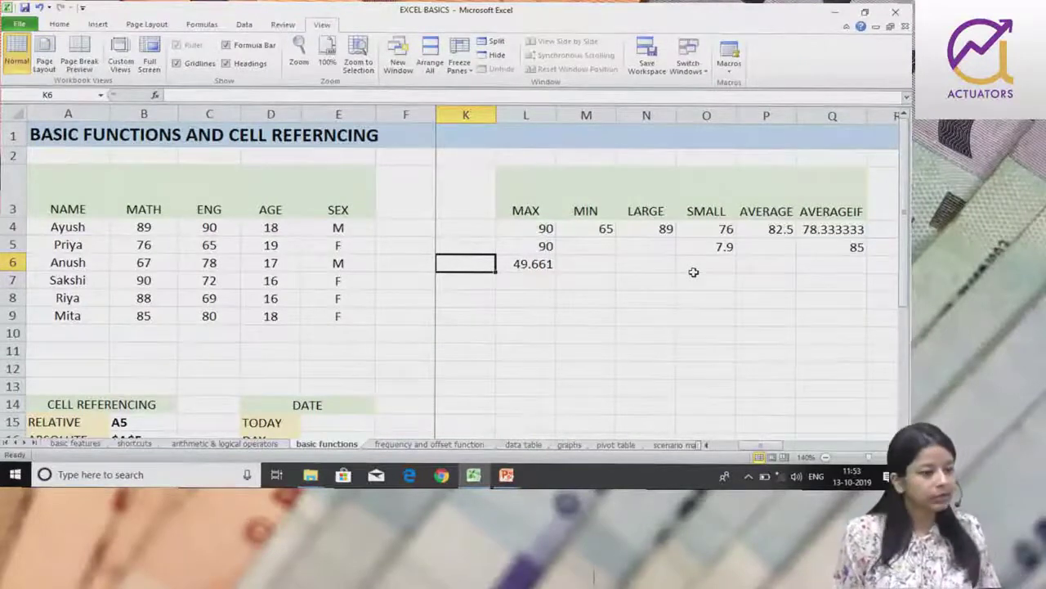
pyautogui.press('Right')
pyautogui.press('Right')
pyautogui.press('Right')
pyautogui.press('Right')
pyautogui.press('Right')
pyautogui.press('Right')
pyautogui.press('Right')
pyautogui.press('Right')
pyautogui.press('Right')
pyautogui.press('Right')
pyautogui.press('Right')
pyautogui.press('Right')
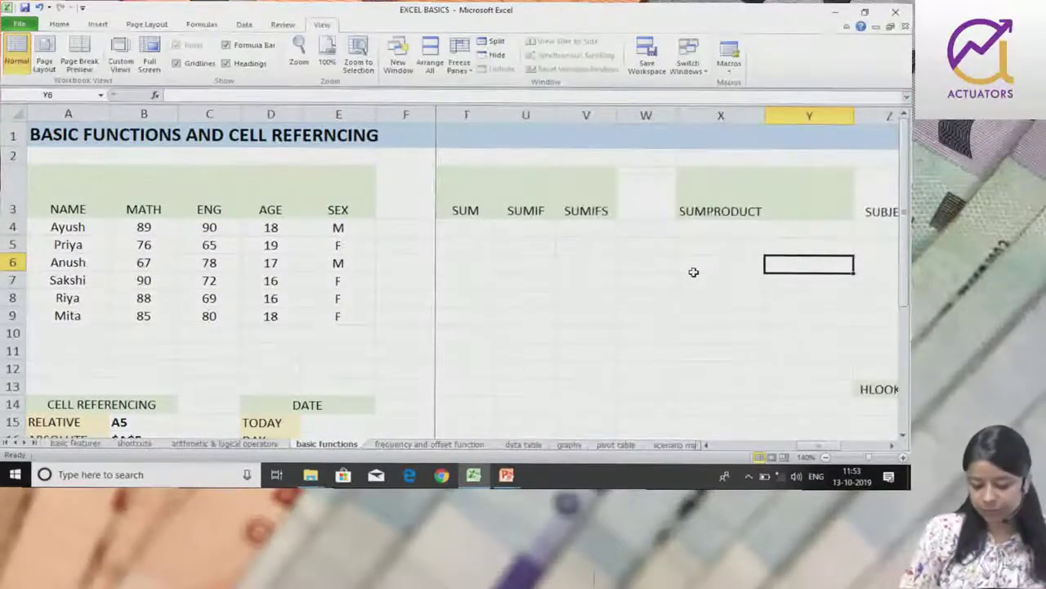
pyautogui.press('Left')
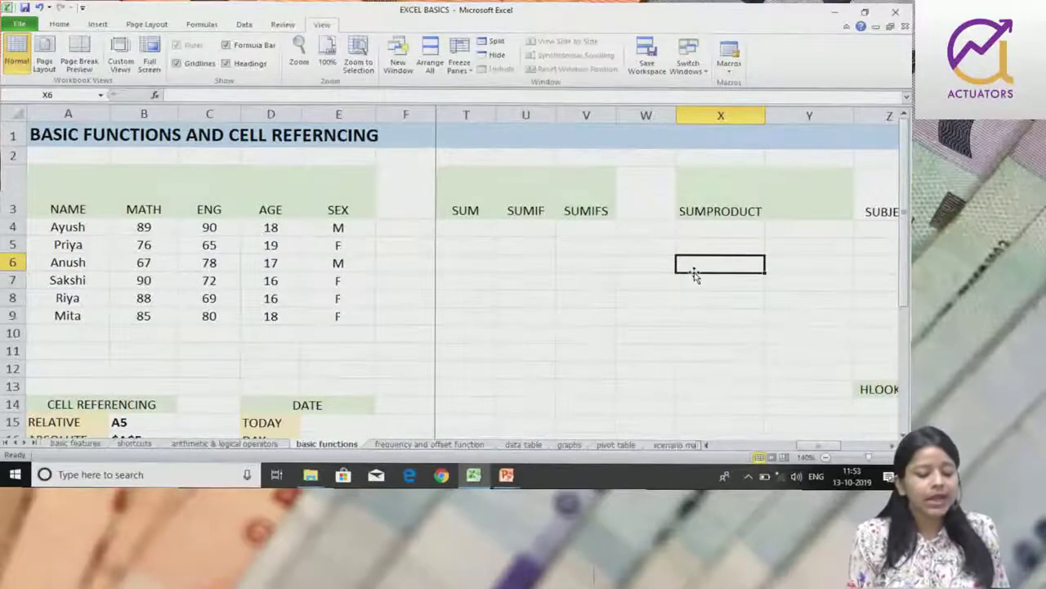
pyautogui.press('Left')
pyautogui.press('Left')
pyautogui.press('Left')
pyautogui.press('Left')
pyautogui.press('Left')
pyautogui.press('Up')
pyautogui.press('Right')
pyautogui.press('Up')
pyautogui.write('=')
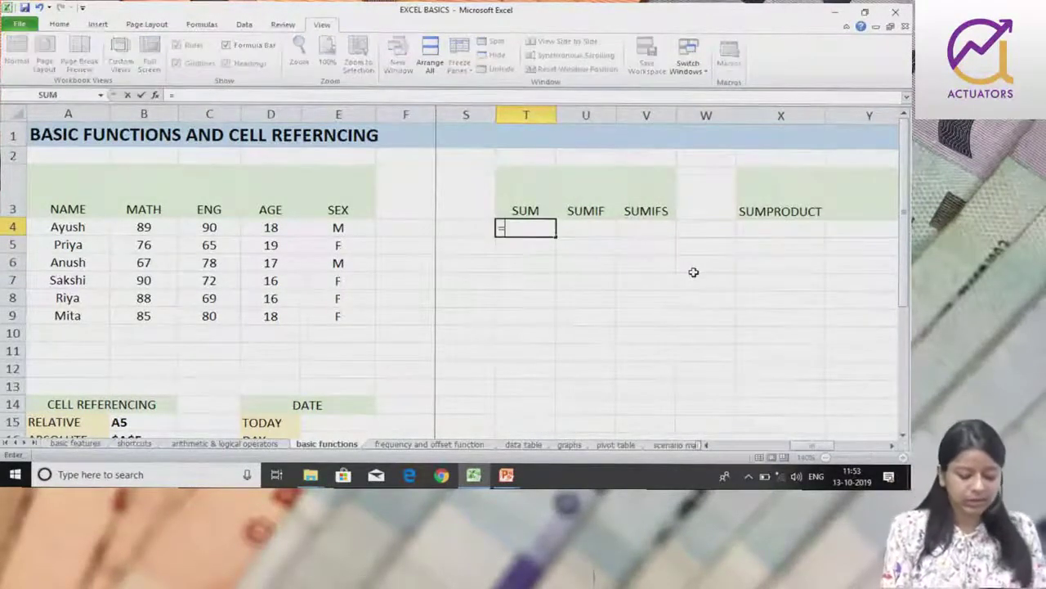
pyautogui.write('SUM(')
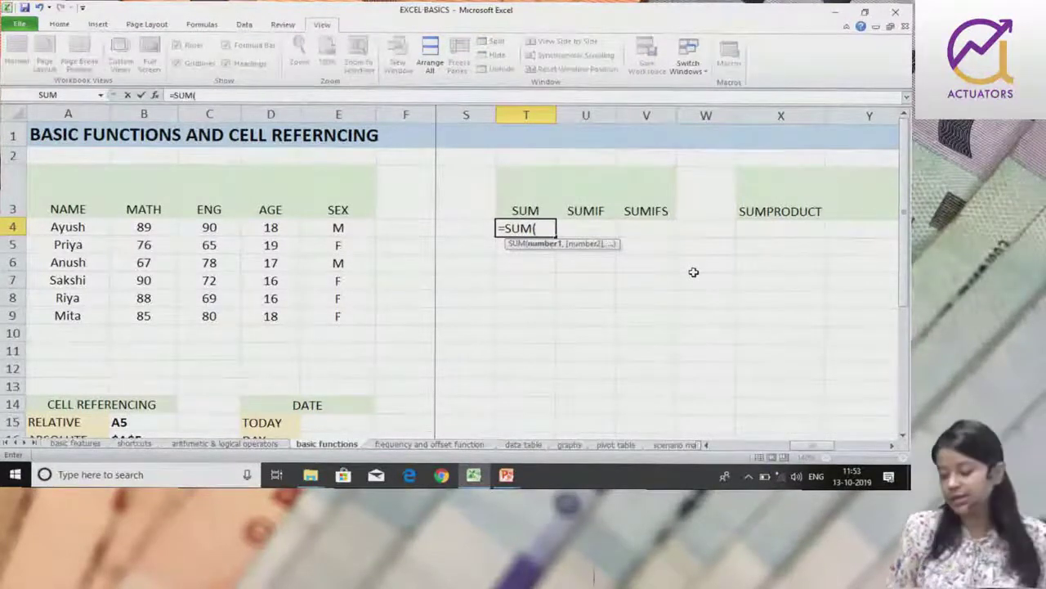
# Step: Complete T4 as =SUM(B4:B9,C4:C9), dropping the stray constant, for a total of 949
pyautogui.moveTo(131, 227); pyautogui.dragTo(136, 318)
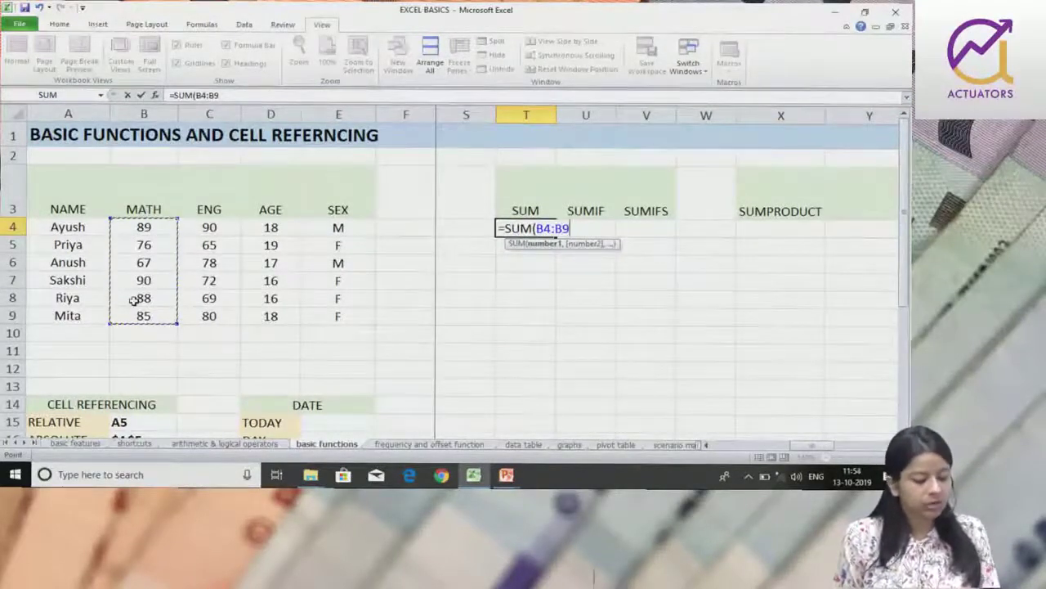
pyautogui.write(',')
pyautogui.moveTo(210, 228); pyautogui.dragTo(207, 304)
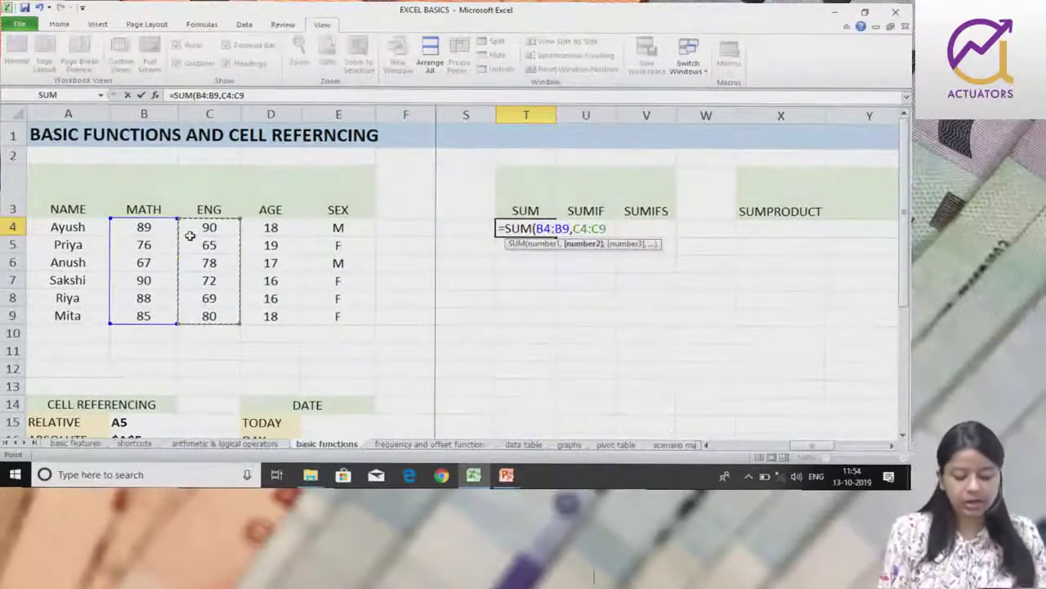
pyautogui.write(',')
pyautogui.write('100')
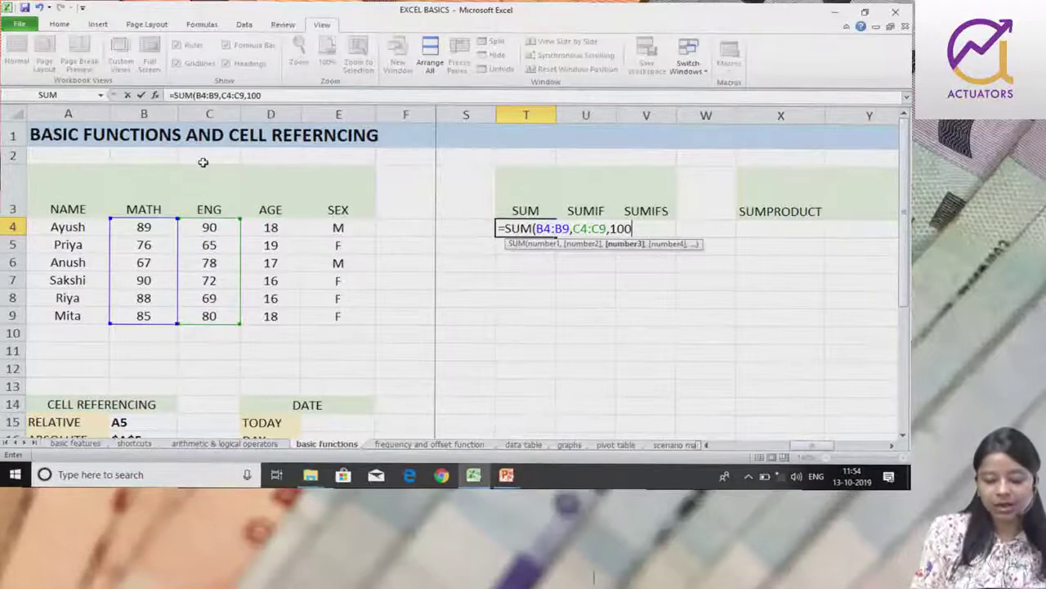
pyautogui.write(',')
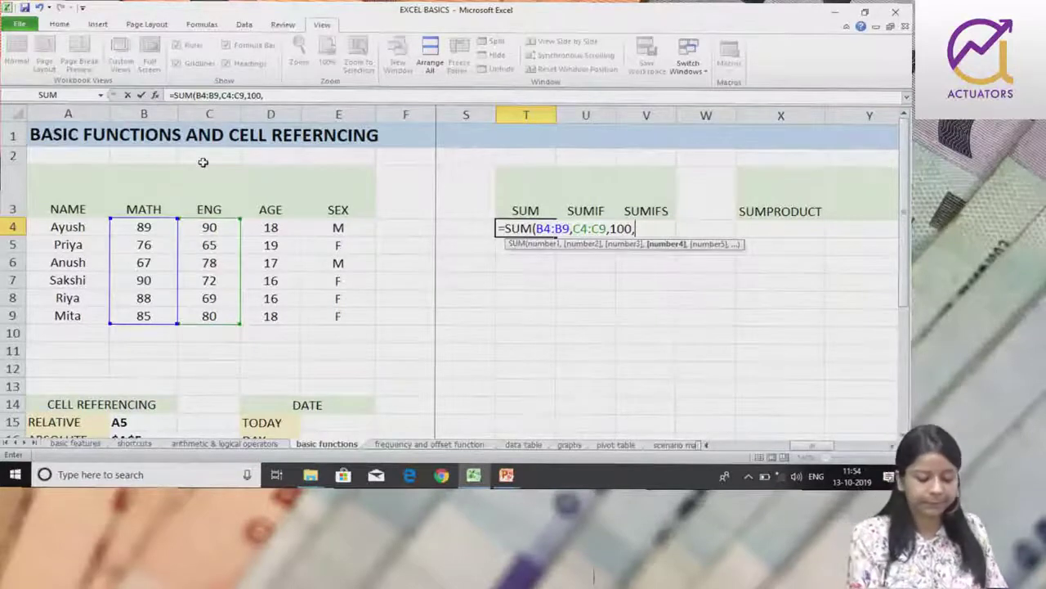
pyautogui.press('BackSpace')
pyautogui.press('BackSpace')
pyautogui.press('BackSpace')
pyautogui.press('BackSpace')
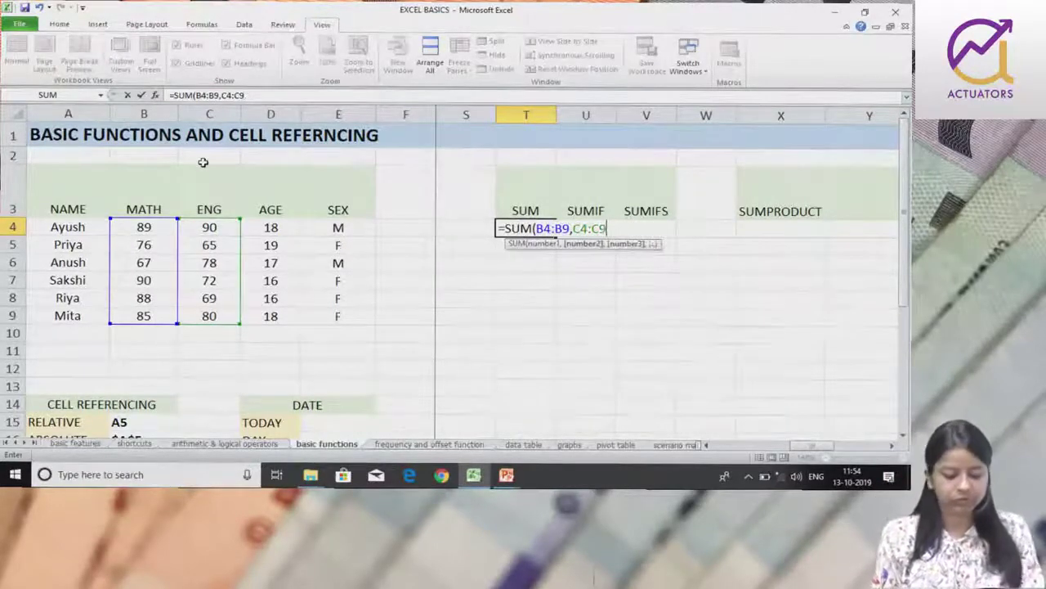
pyautogui.write(')')
pyautogui.press('Return')
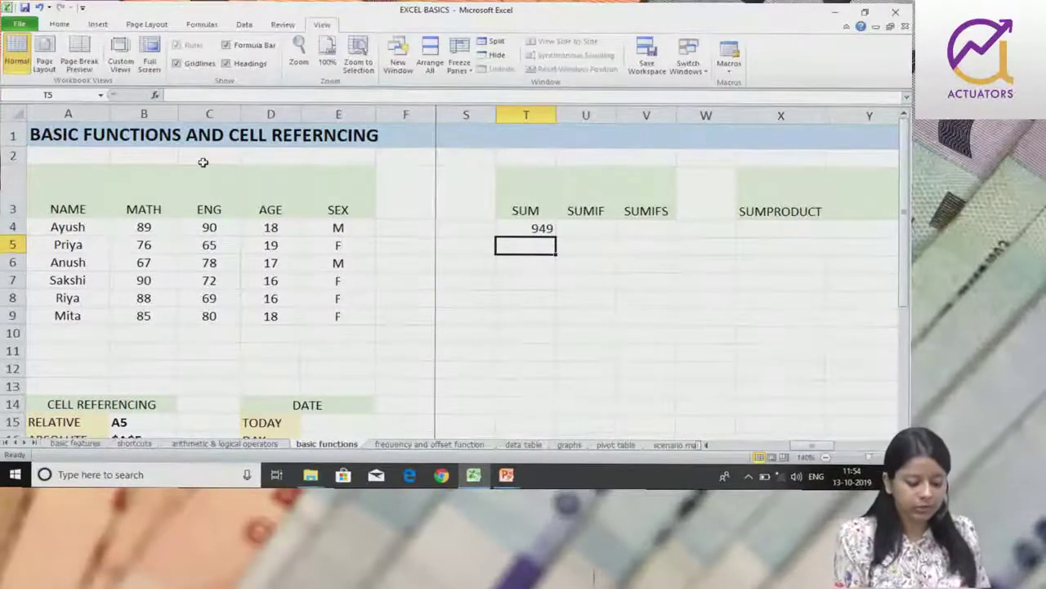
pyautogui.press('Up')
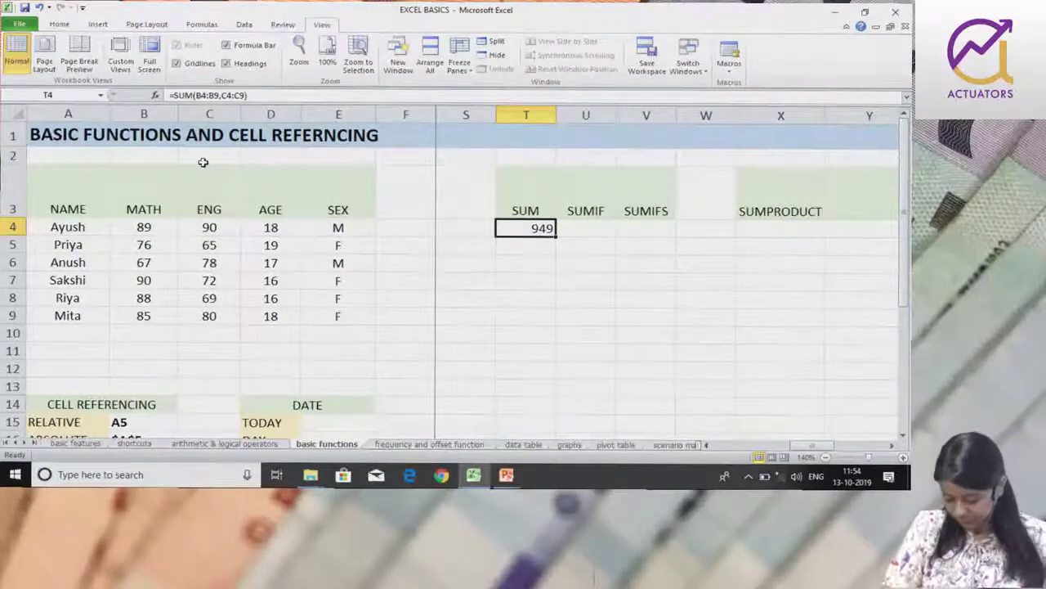
pyautogui.press('Up')
pyautogui.press('Right')
# Step: Enter =SUMIF(D4:D9,">=18",C4:C9) in U4 to total 235
pyautogui.press('Down')
pyautogui.write('=SUMIF(')
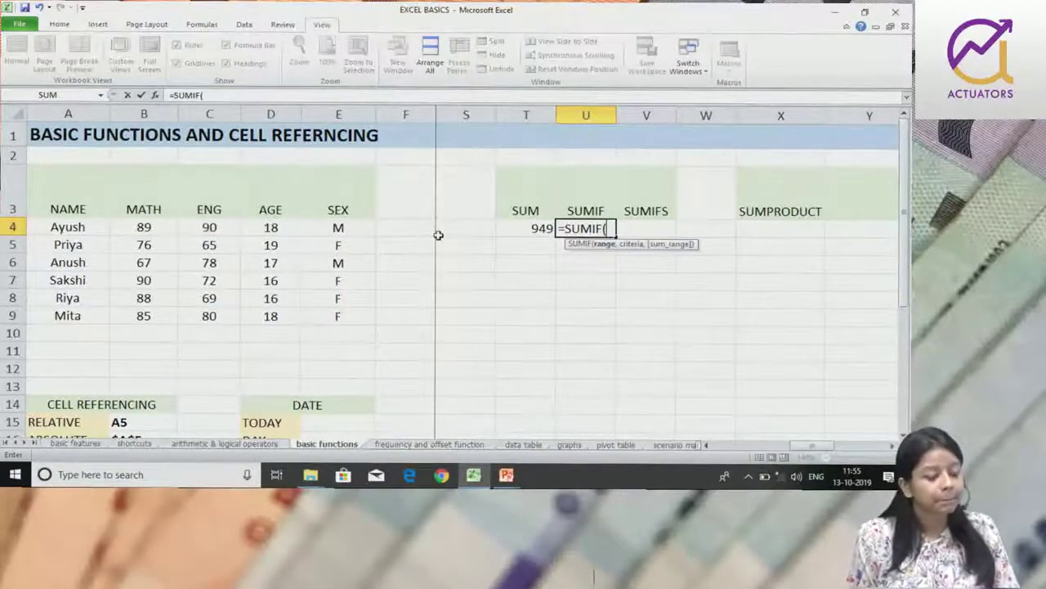
pyautogui.moveTo(270, 227); pyautogui.dragTo(271, 314)
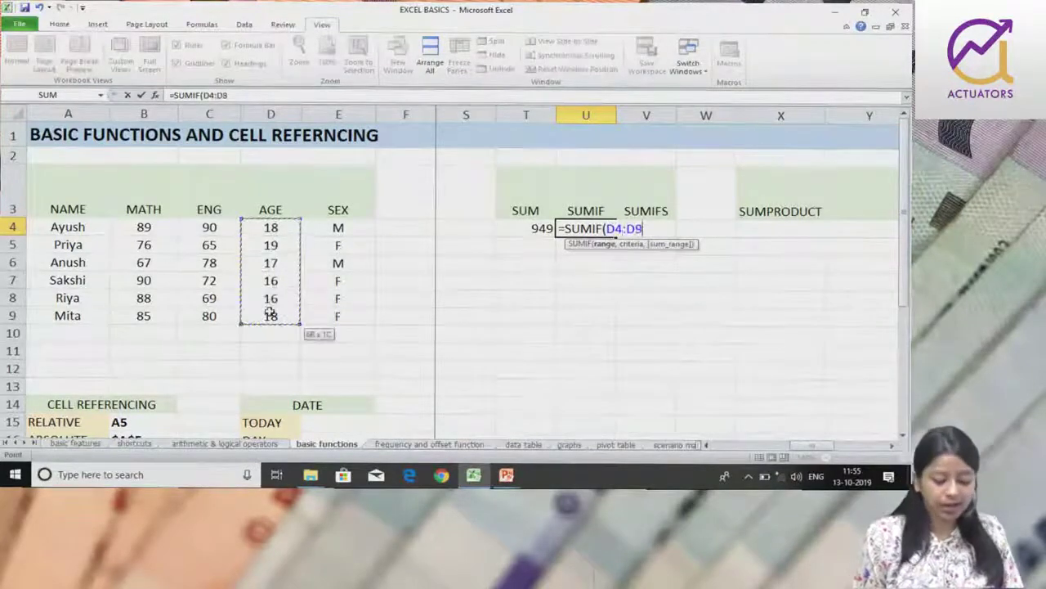
pyautogui.write(',"')
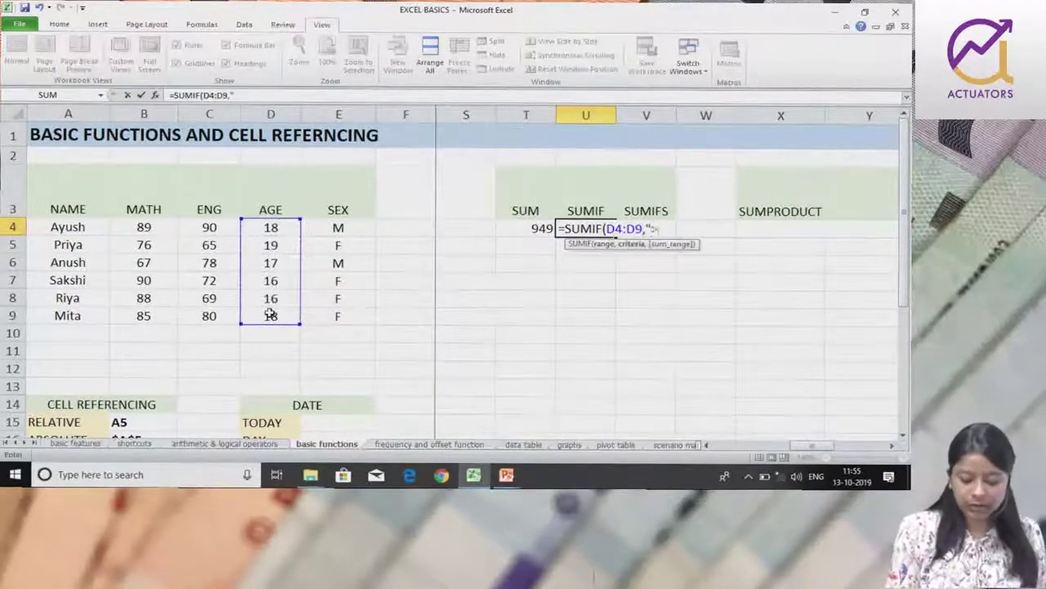
pyautogui.write('>=18')
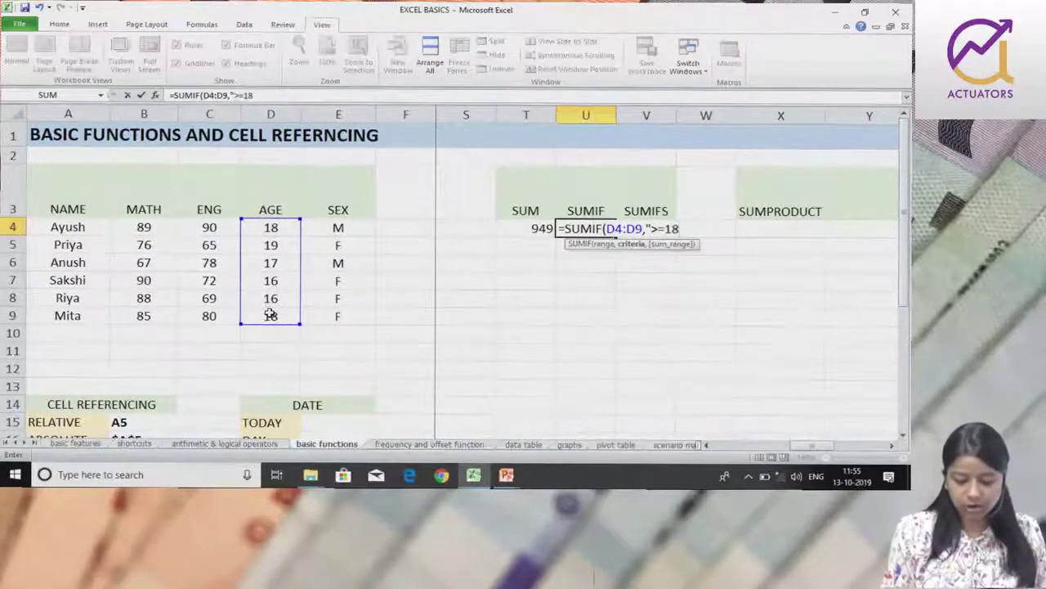
pyautogui.write('",')
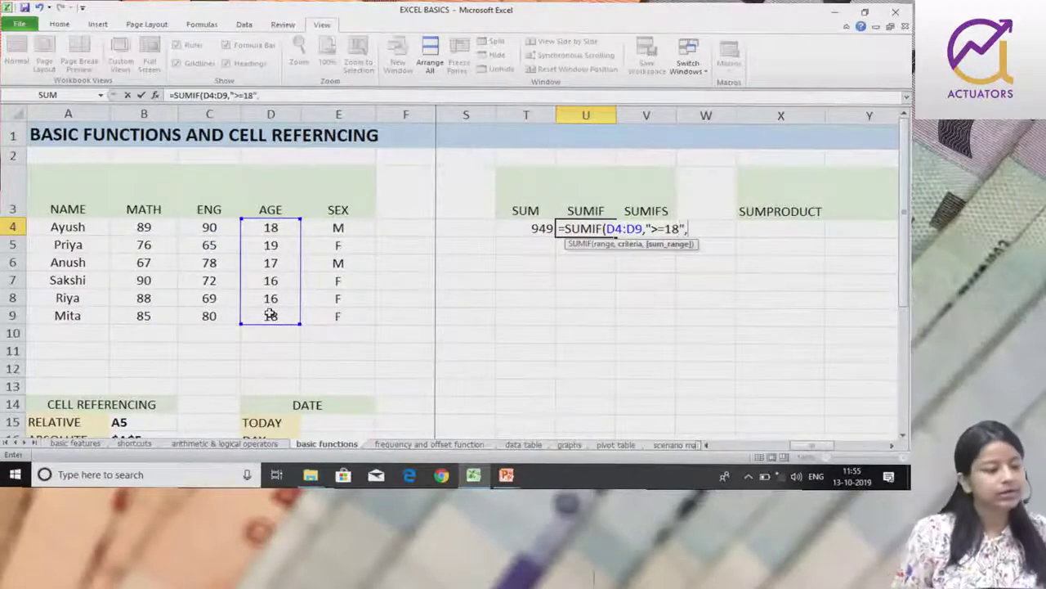
pyautogui.moveTo(222, 229); pyautogui.dragTo(236, 325)
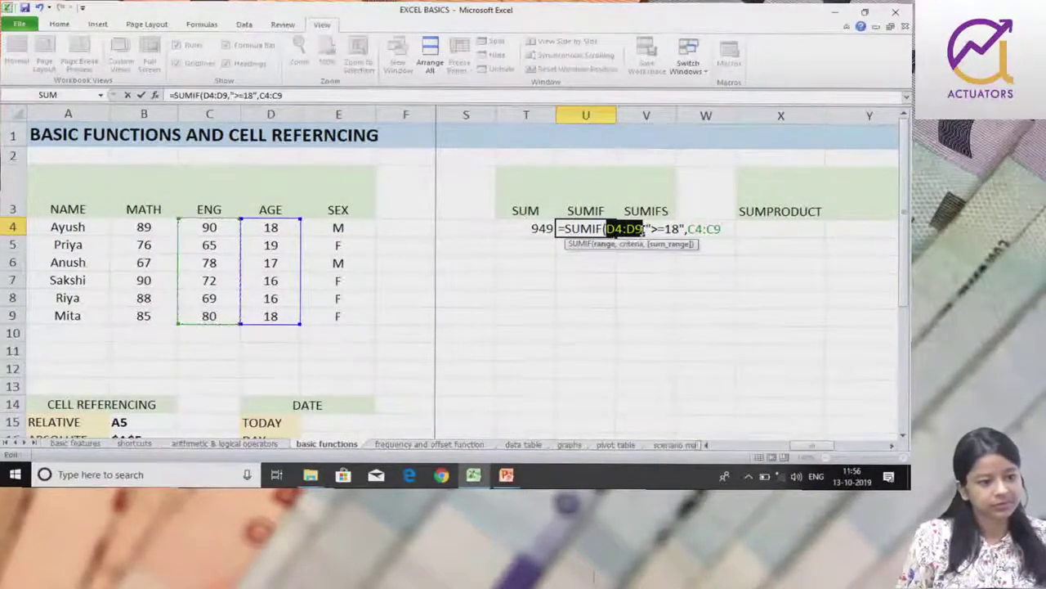
pyautogui.click(674, 229)
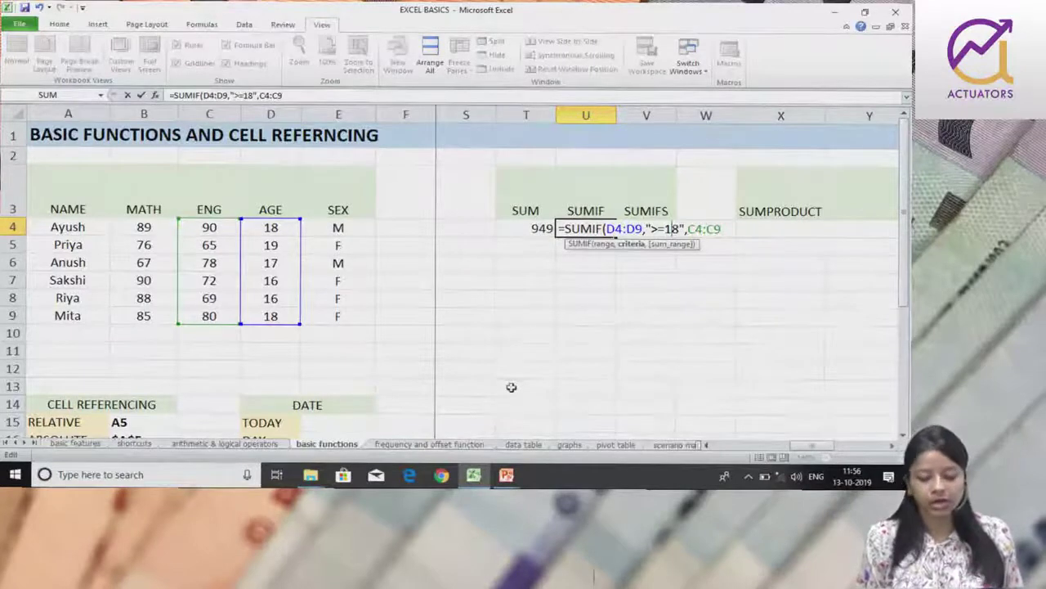
pyautogui.click(722, 233)
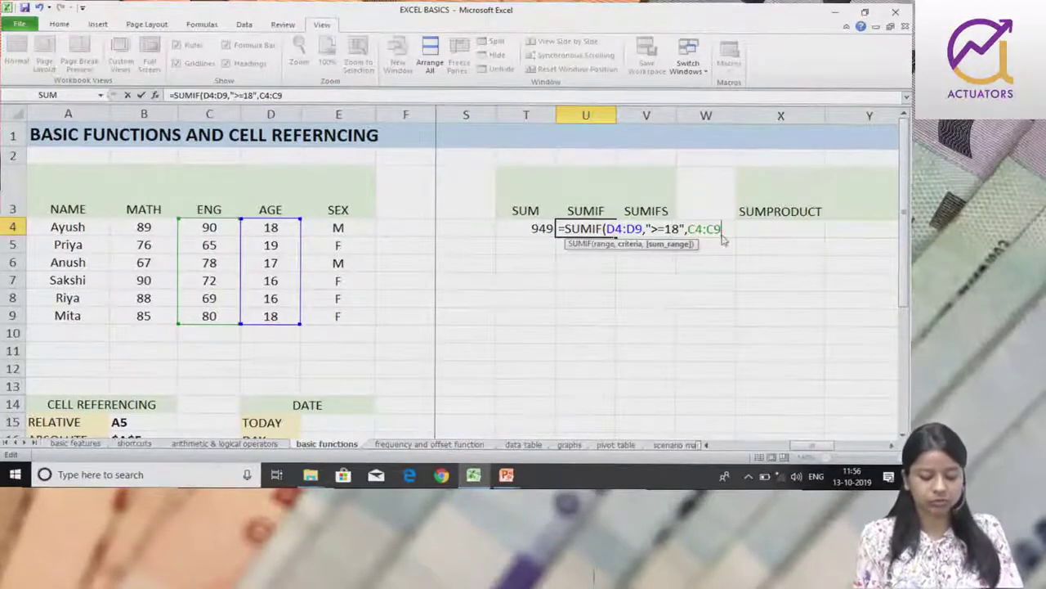
pyautogui.press('Return')
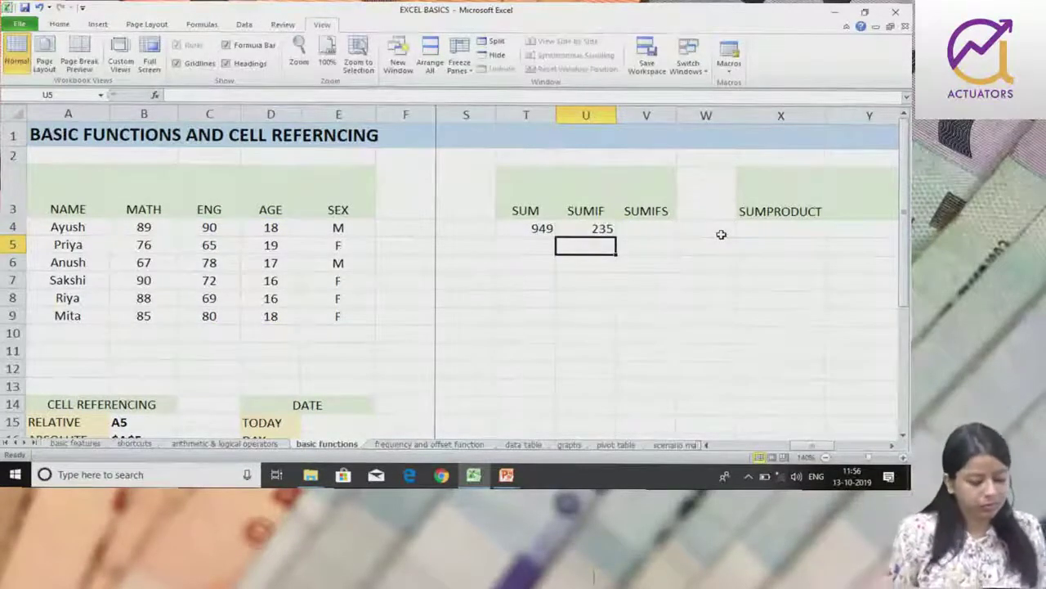
pyautogui.click(200, 229)
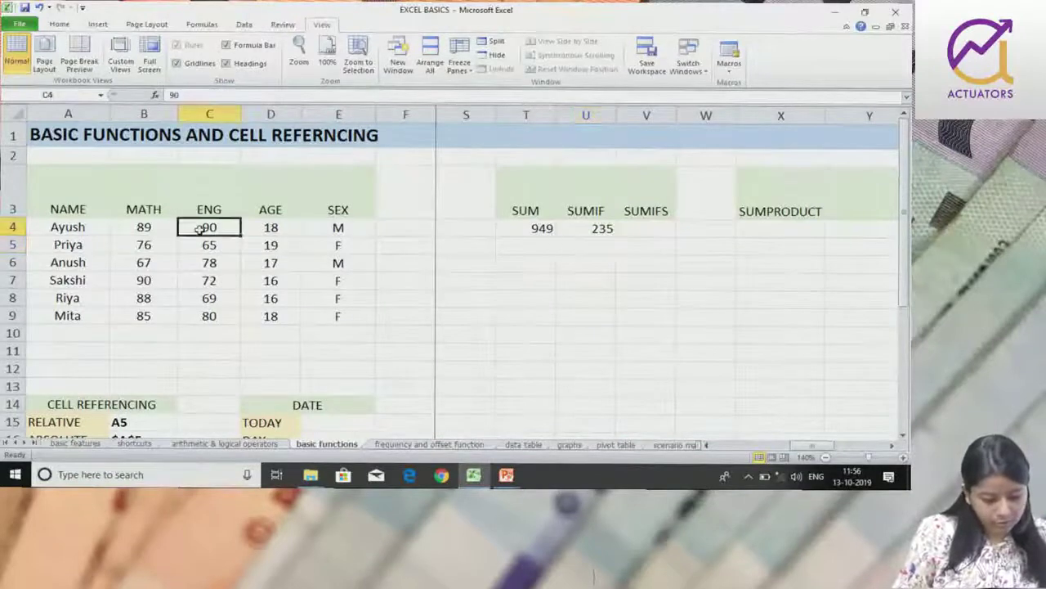
pyautogui.moveTo(210, 242); pyautogui.dragTo(224, 242)
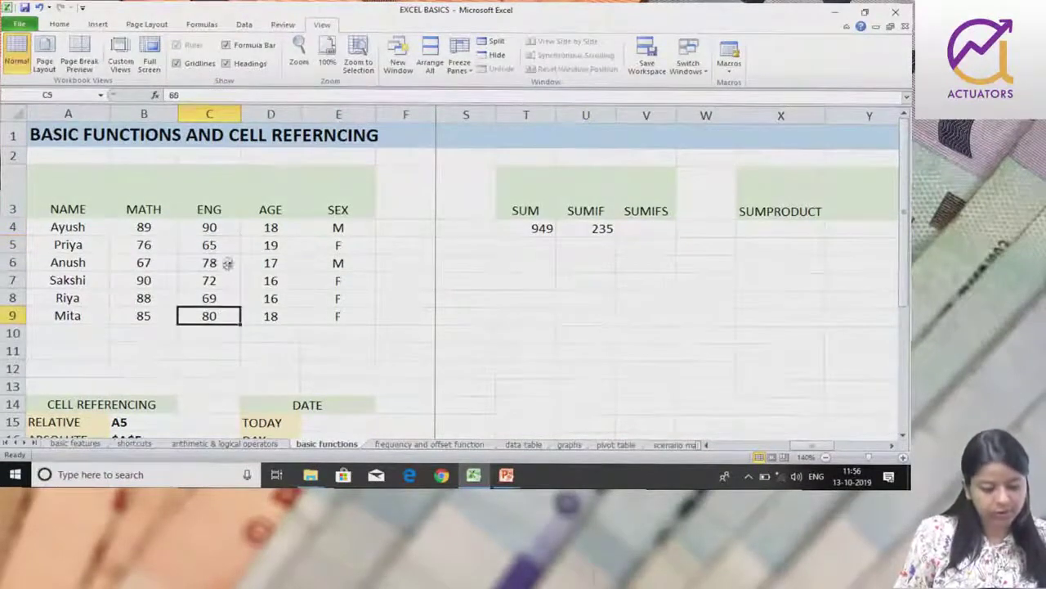
pyautogui.click(224, 243)
pyautogui.click(221, 319)
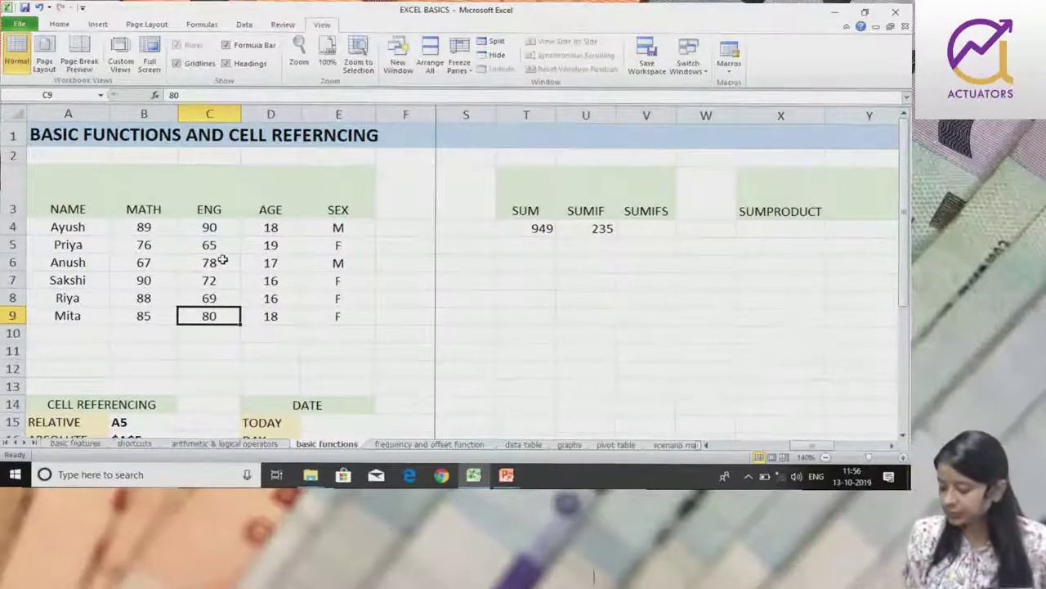
pyautogui.doubleClick(578, 232)
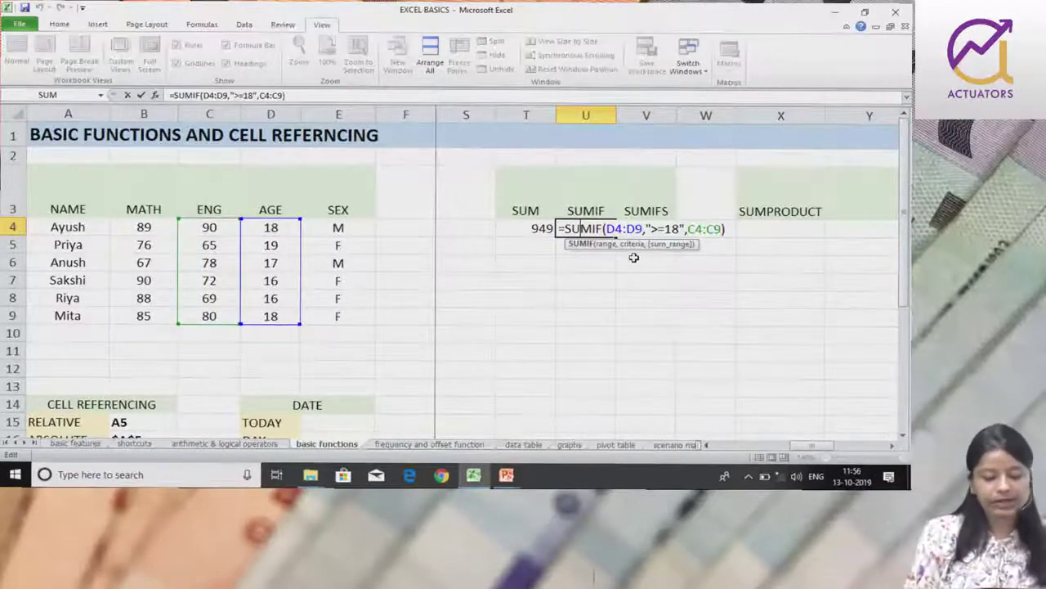
pyautogui.press('Return')
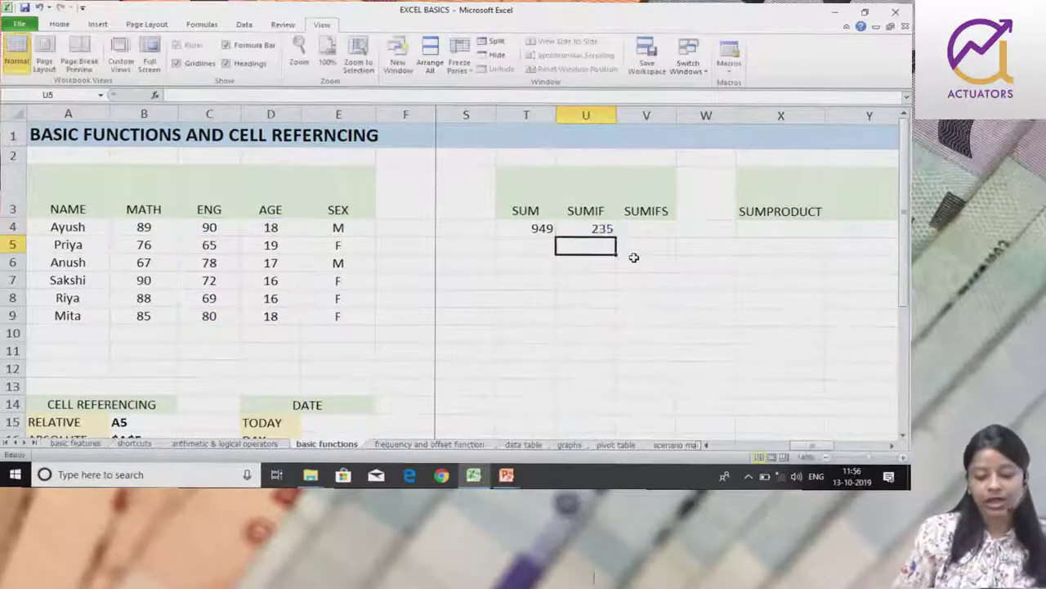
pyautogui.click(645, 221)
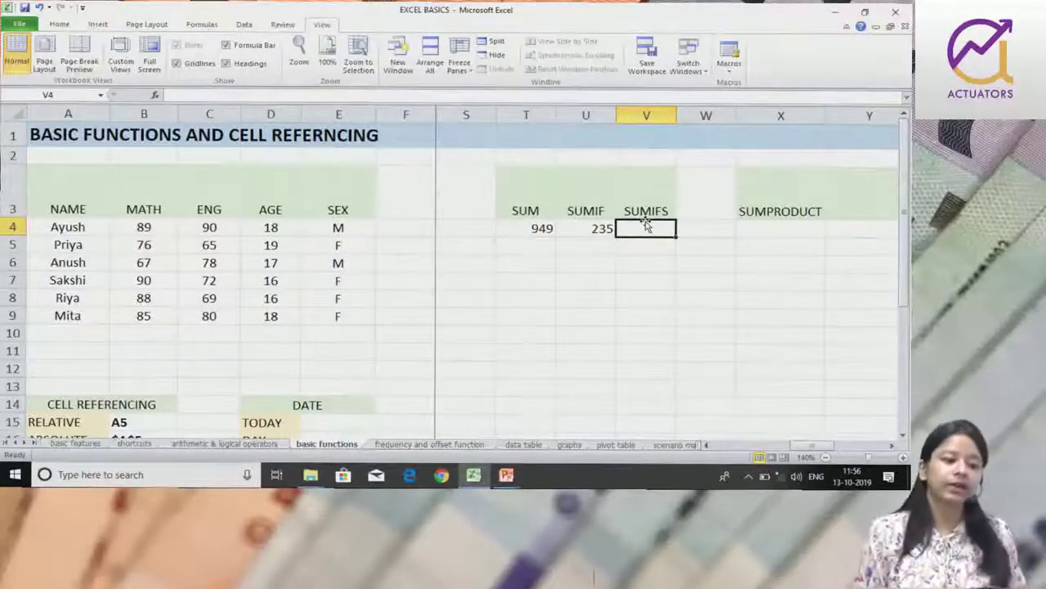
# Step: Build =SUMIFS(C4:C9,D4:D9,">=18",E4:E9,"F") in V4 by dragging each range
pyautogui.write('=')
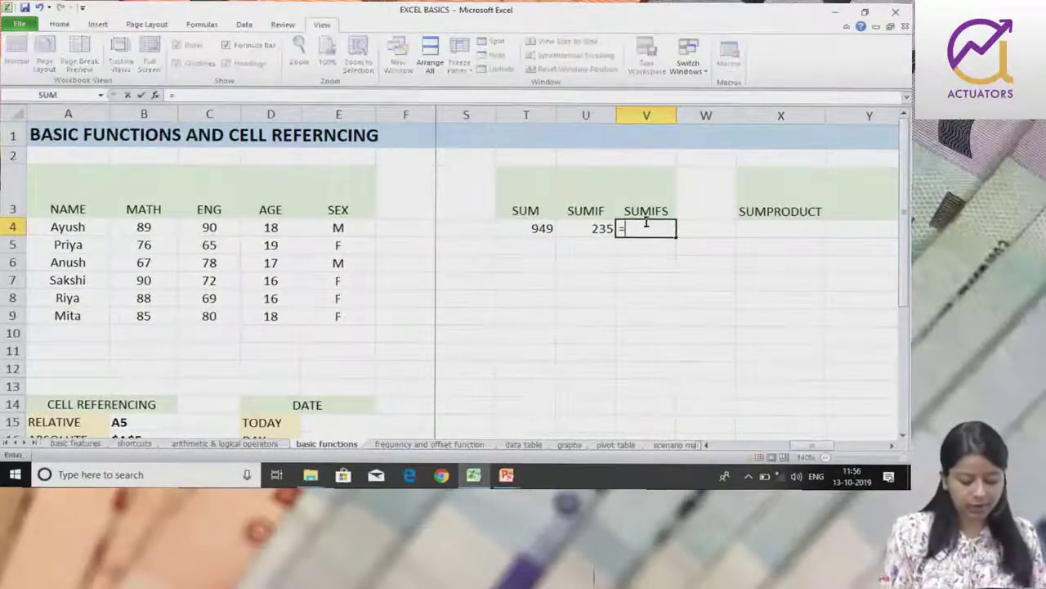
pyautogui.write('SUMIFS')
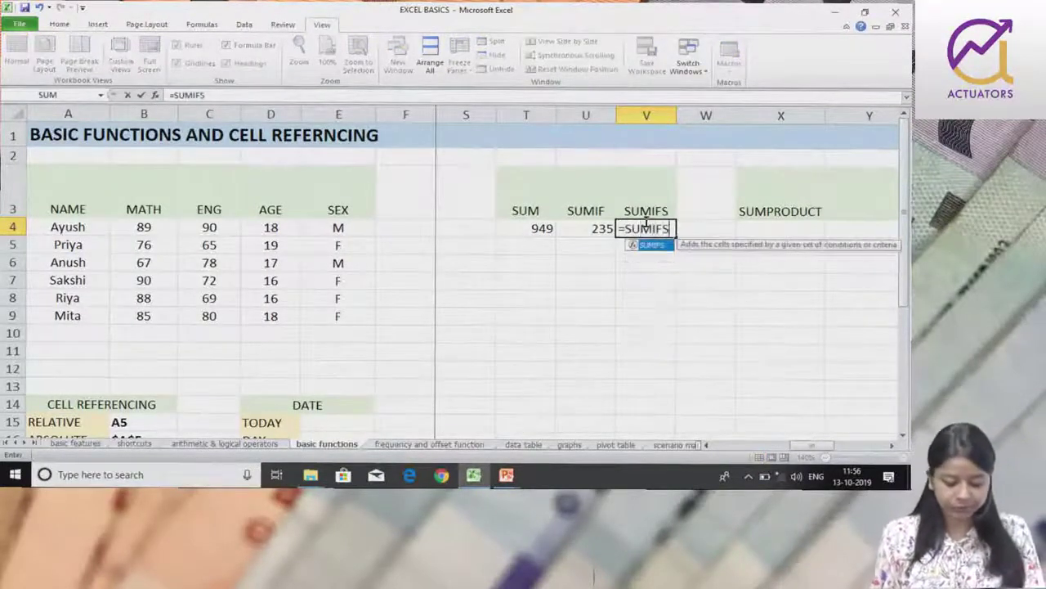
pyautogui.write('(')
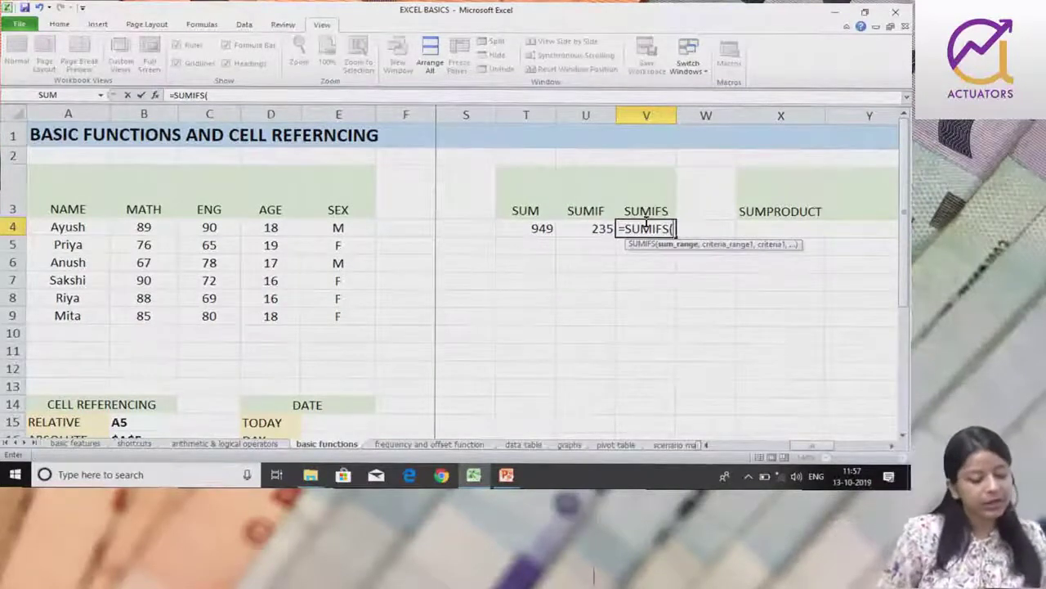
pyautogui.moveTo(214, 230); pyautogui.dragTo(207, 324)
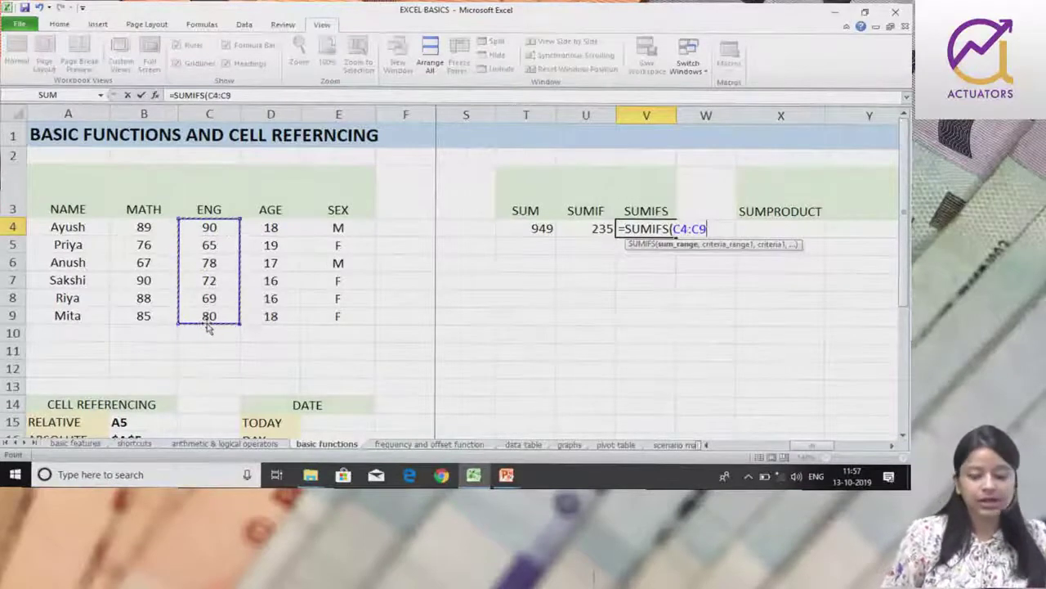
pyautogui.write(',')
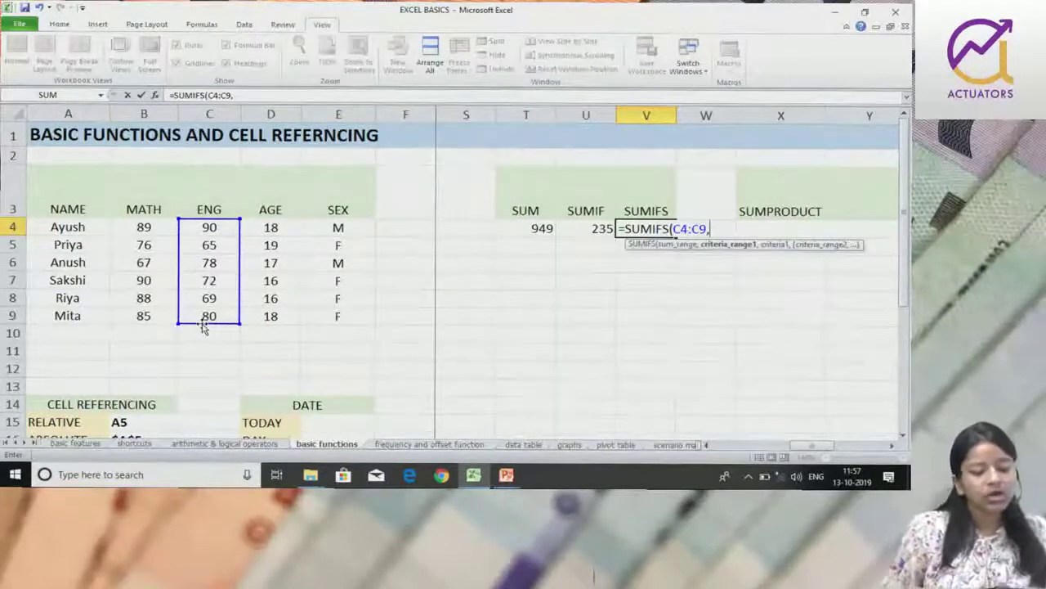
pyautogui.moveTo(272, 229); pyautogui.dragTo(271, 315)
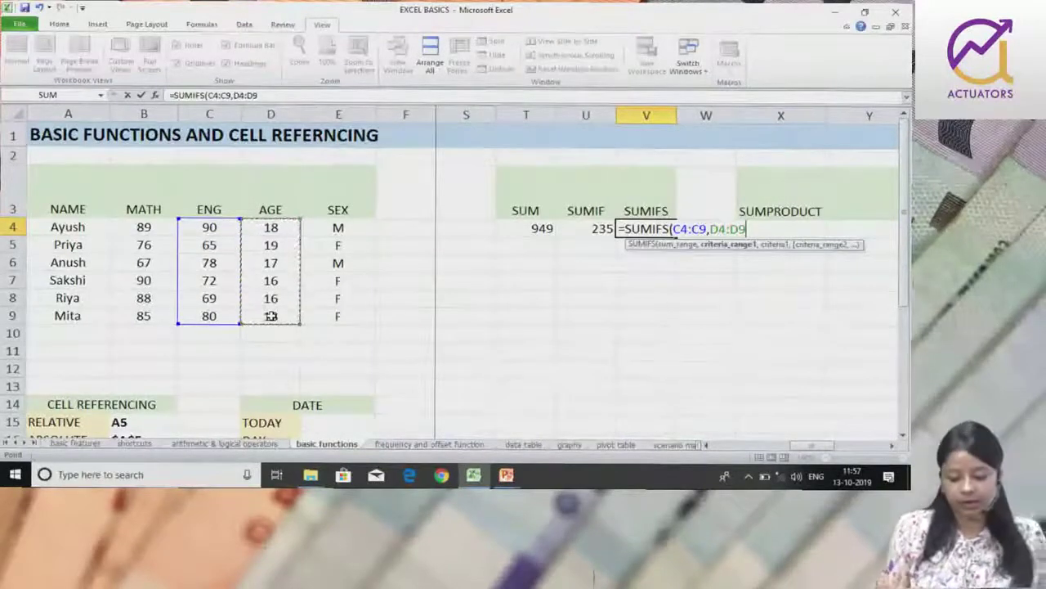
pyautogui.write(',">=18')
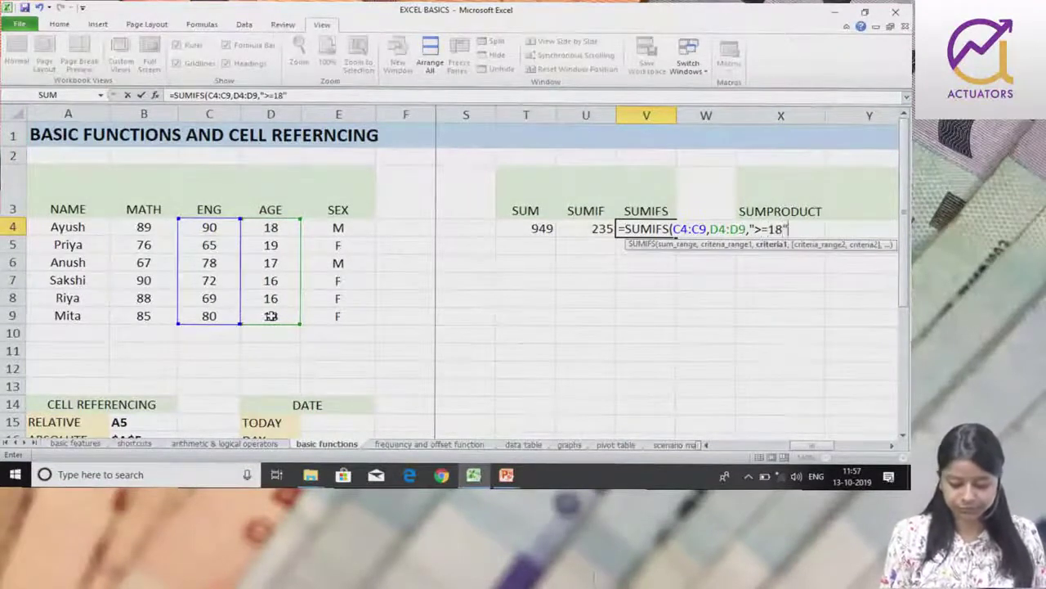
pyautogui.write(',')
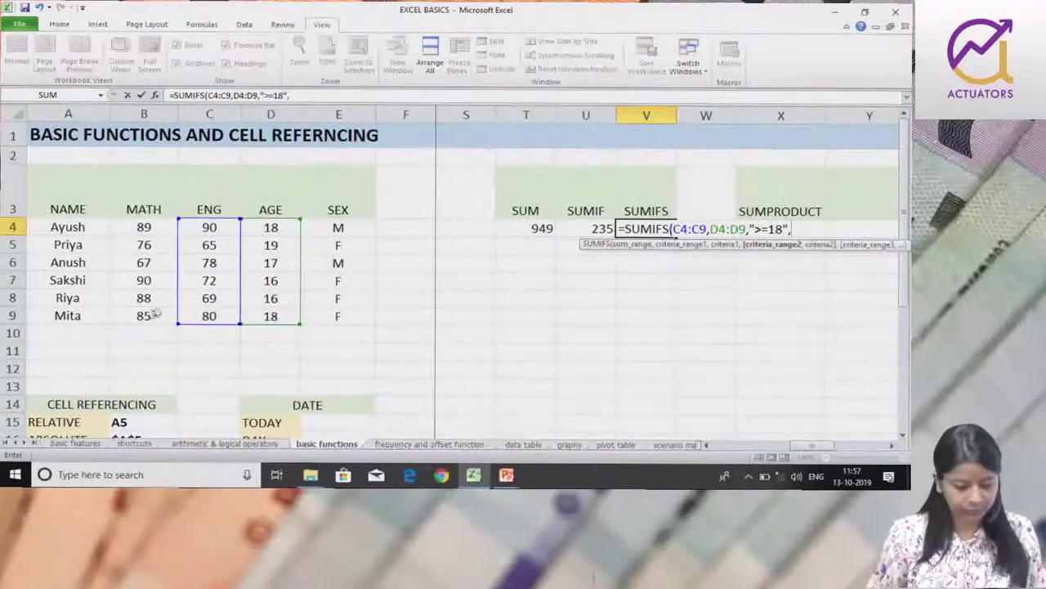
pyautogui.moveTo(339, 228); pyautogui.dragTo(339, 319)
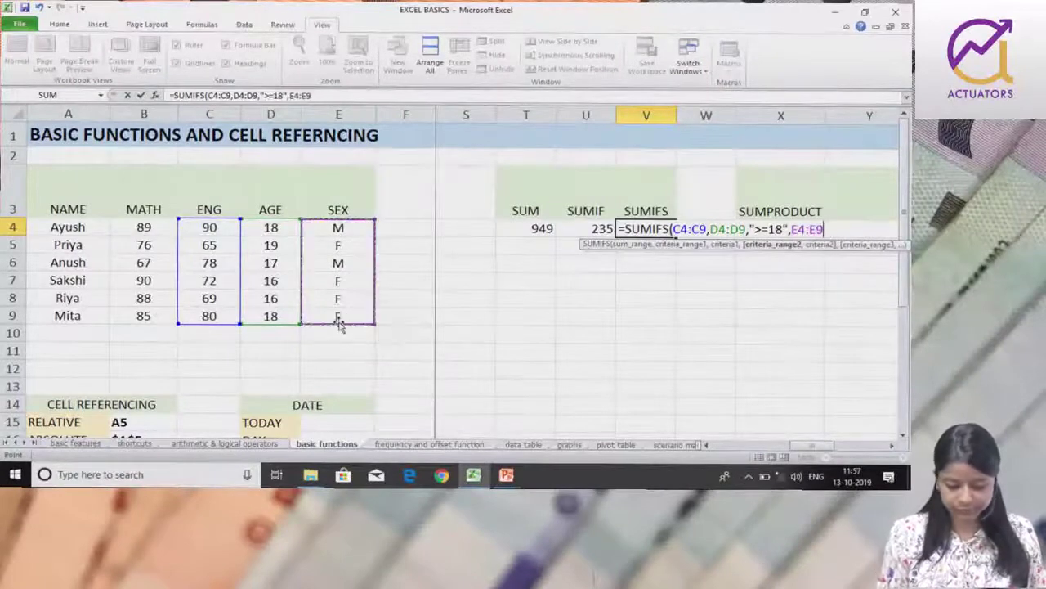
pyautogui.write(',"F')
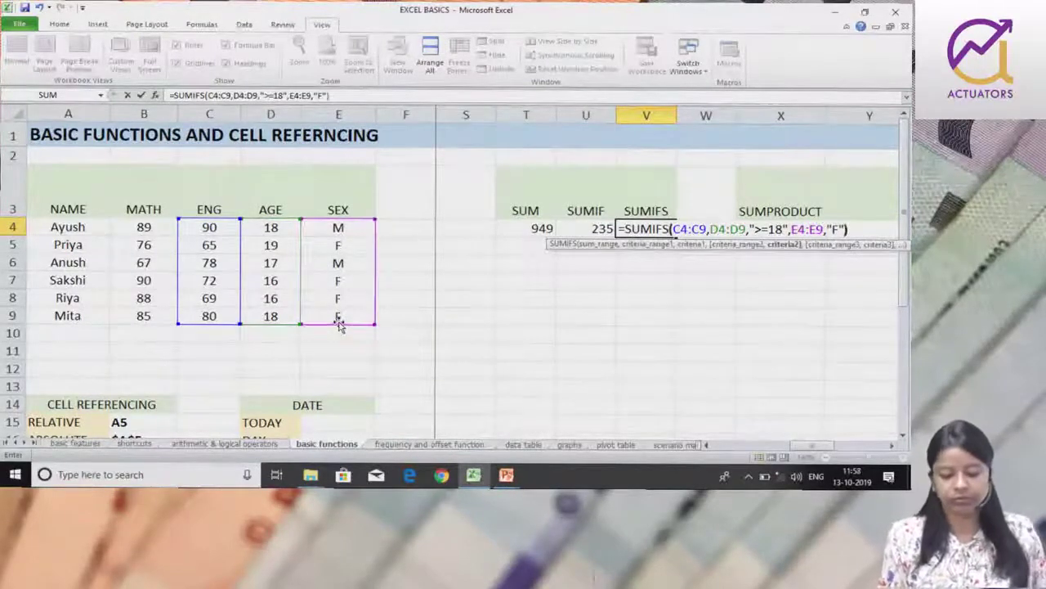
pyautogui.press('Return')
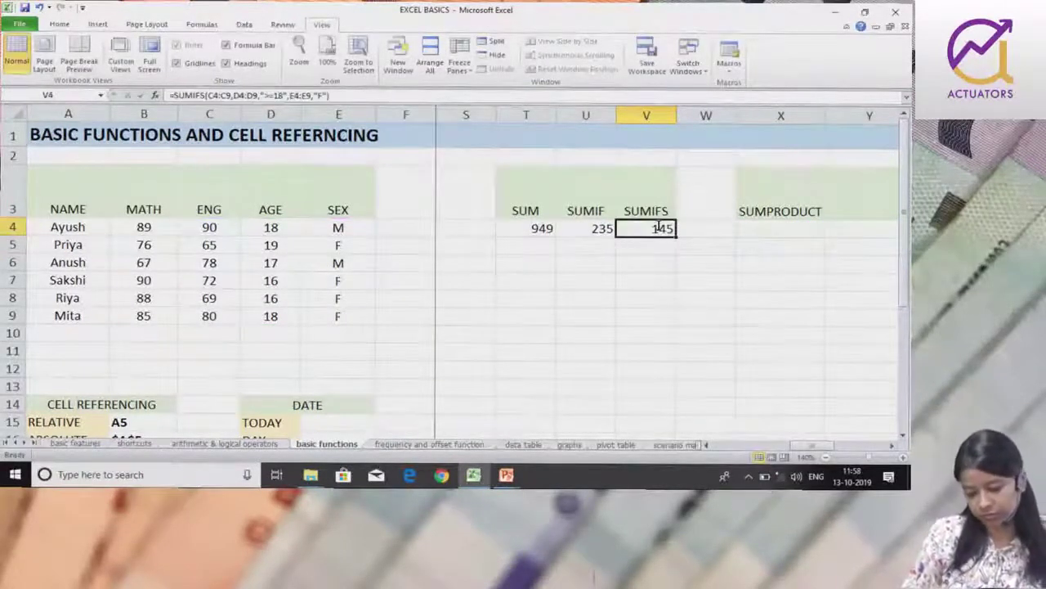
# Step: Commit the SUMIFS formula in V4 and reopen it for editing
pyautogui.doubleClick(658, 228)
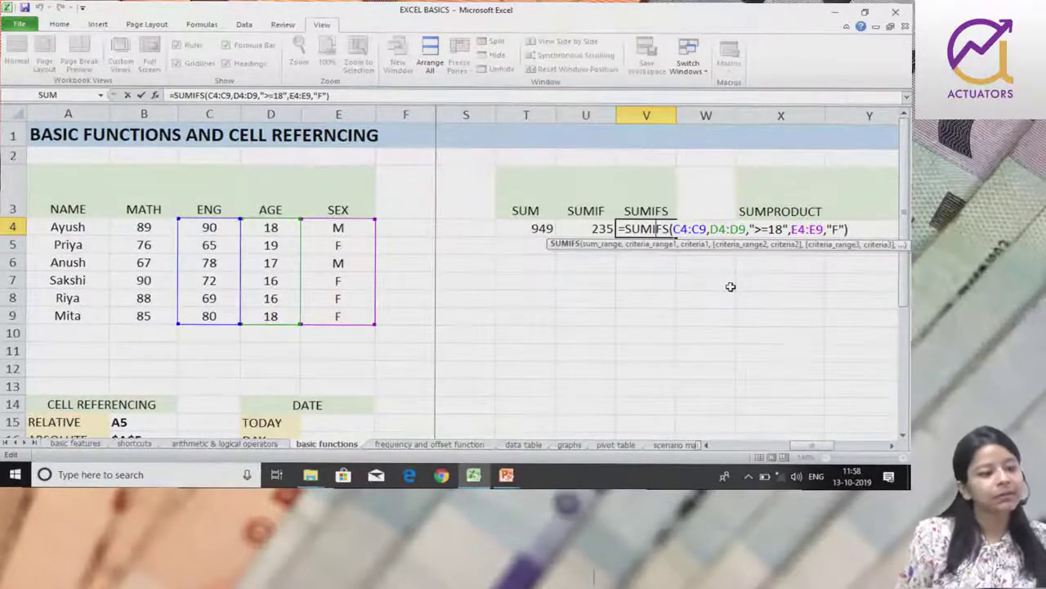
pyautogui.press('Return')
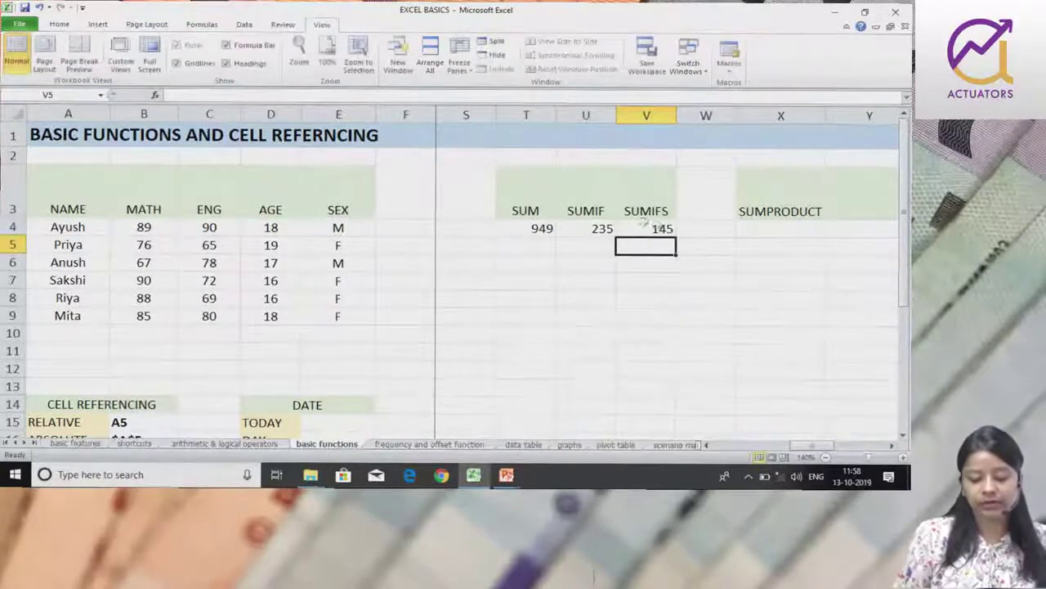
pyautogui.click(651, 228)
pyautogui.doubleClick(651, 228)
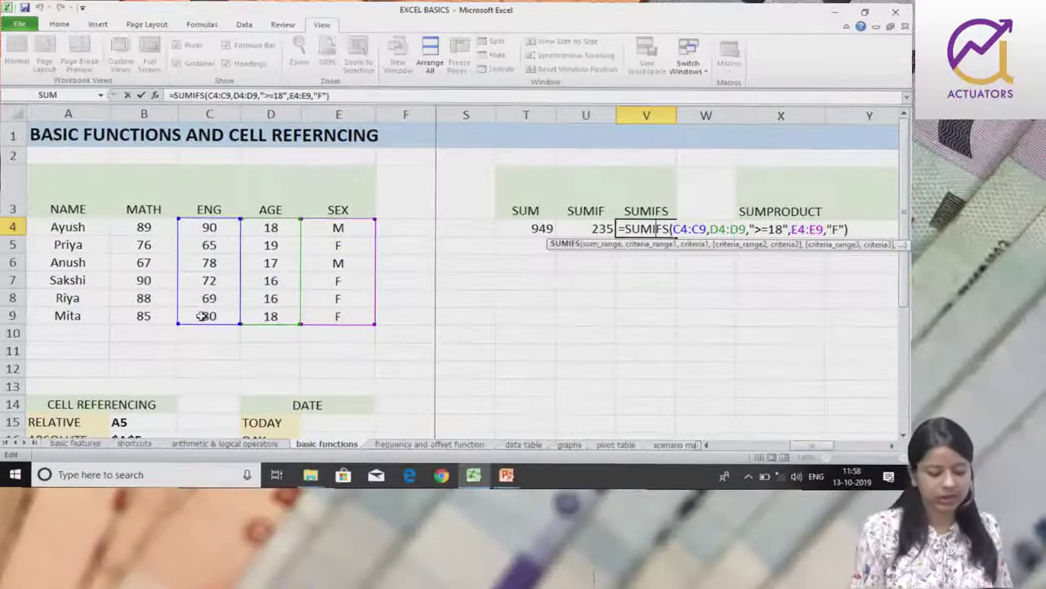
# Step: Change the ENG mark in C9 to 90 so the totals update to 959, 245 and 155
pyautogui.press('Return')
pyautogui.click(203, 317)
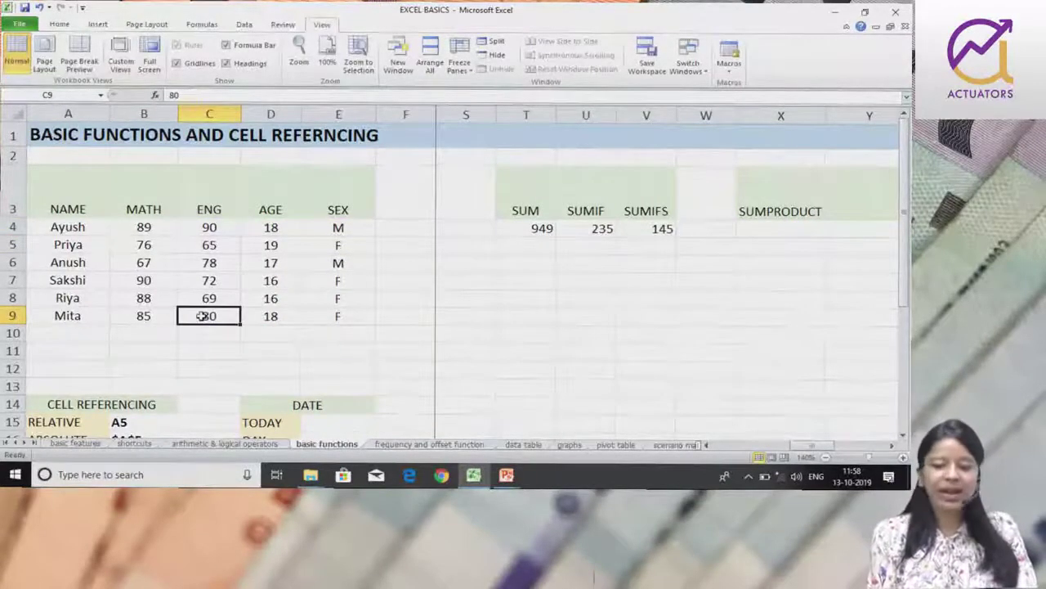
pyautogui.write('90')
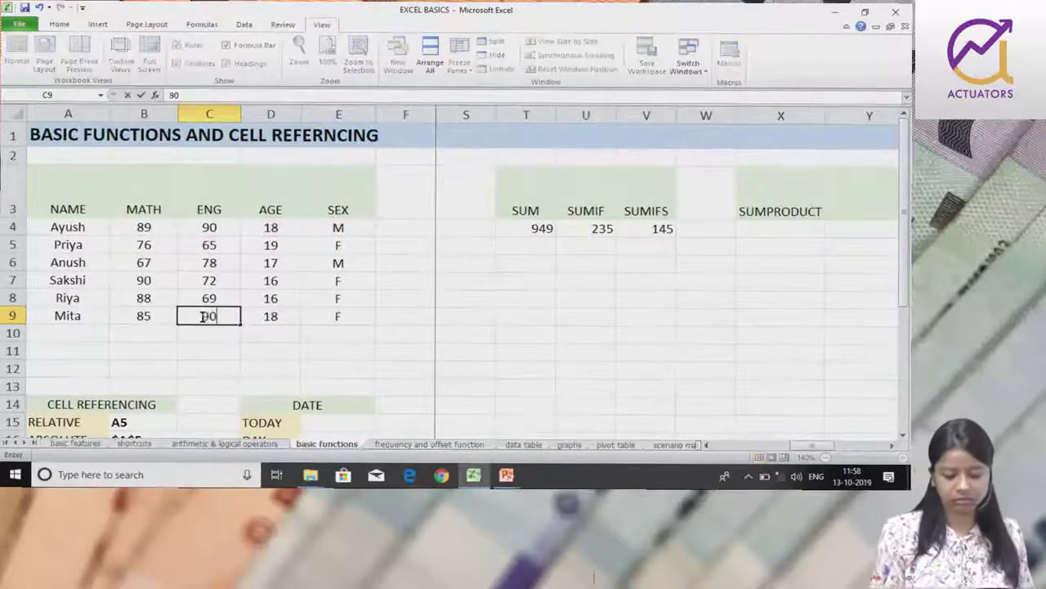
pyautogui.press('Return')
pyautogui.doubleClick(659, 228)
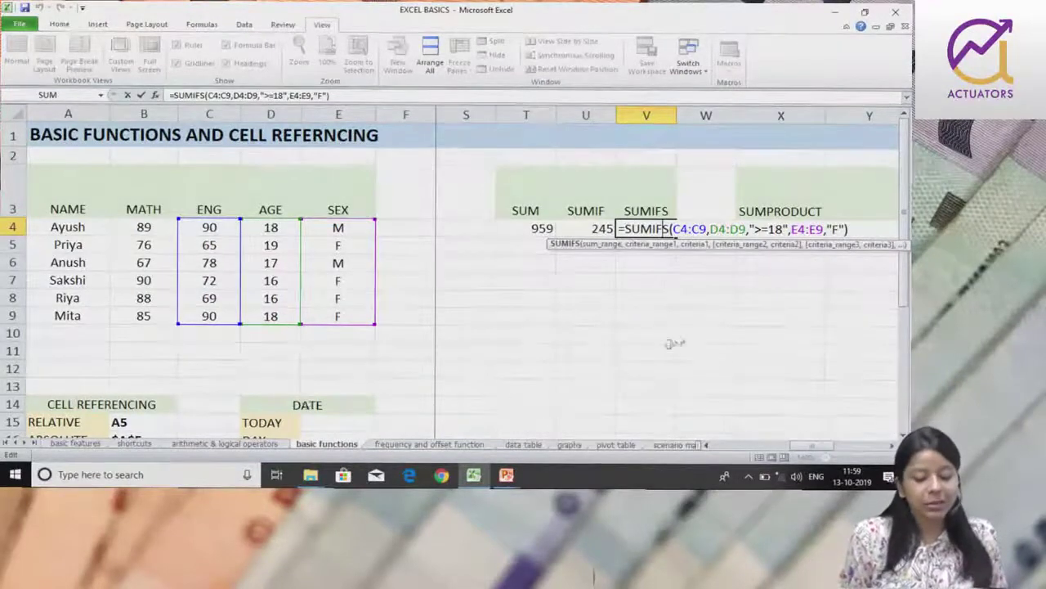
# Step: Change V4's sex criterion to lowercase "f" and commit, keeping the result at 155
pyautogui.moveTo(843, 230); pyautogui.dragTo(836, 230)
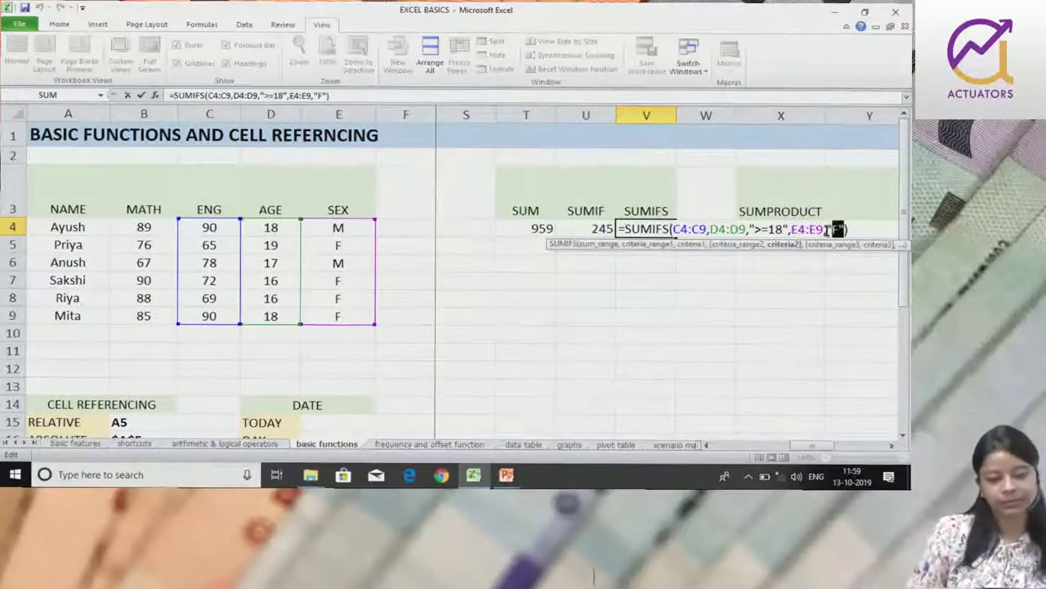
pyautogui.click(836, 229)
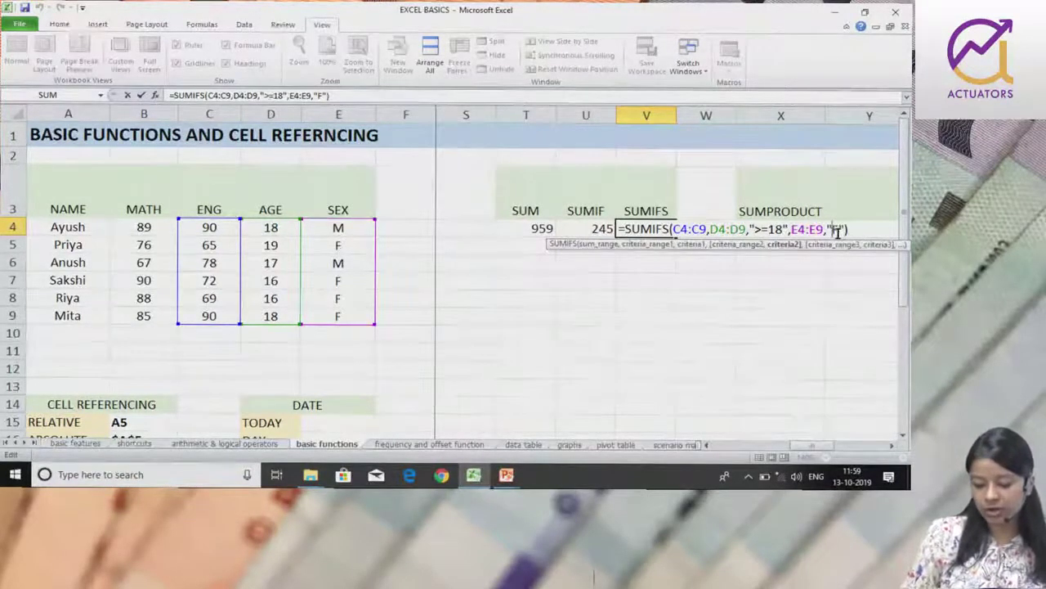
pyautogui.press('BackSpace')
pyautogui.write('f')
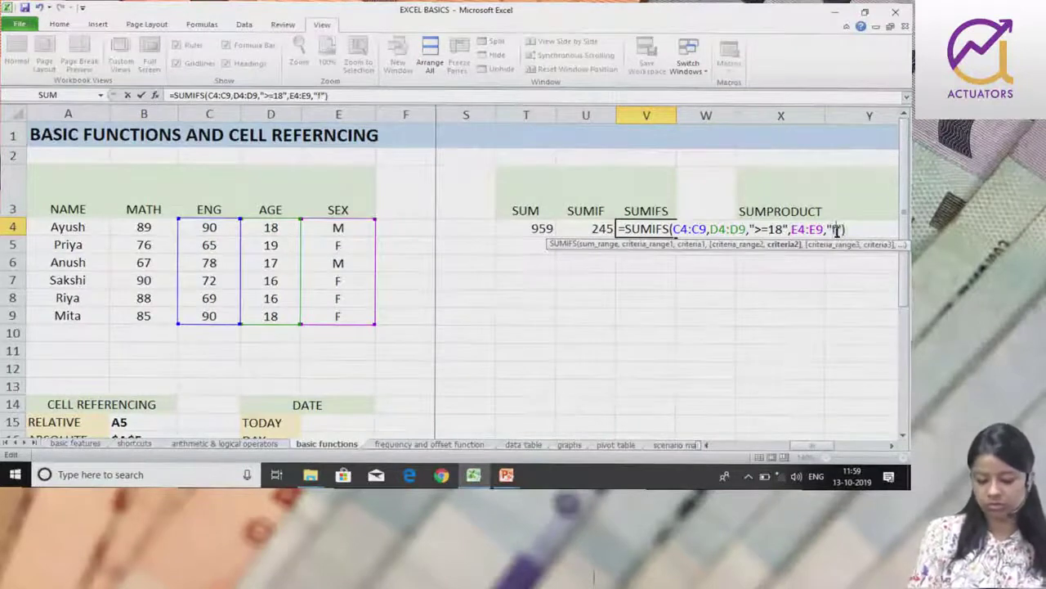
pyautogui.press('Return')
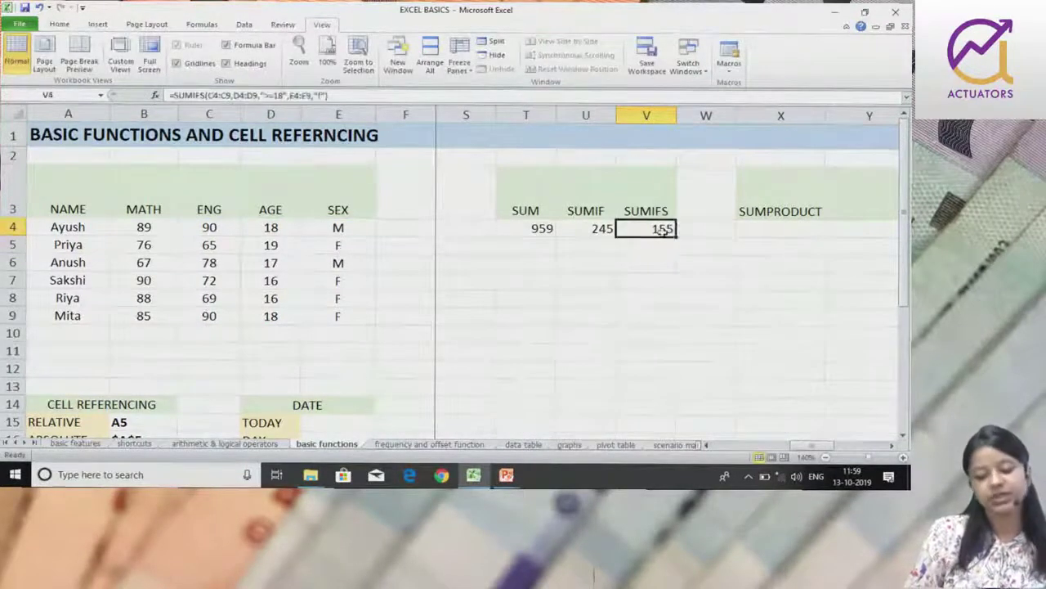
# Step: Restore the criterion to uppercase "F" and recommit the SUMIFS formula
pyautogui.doubleClick(664, 230)
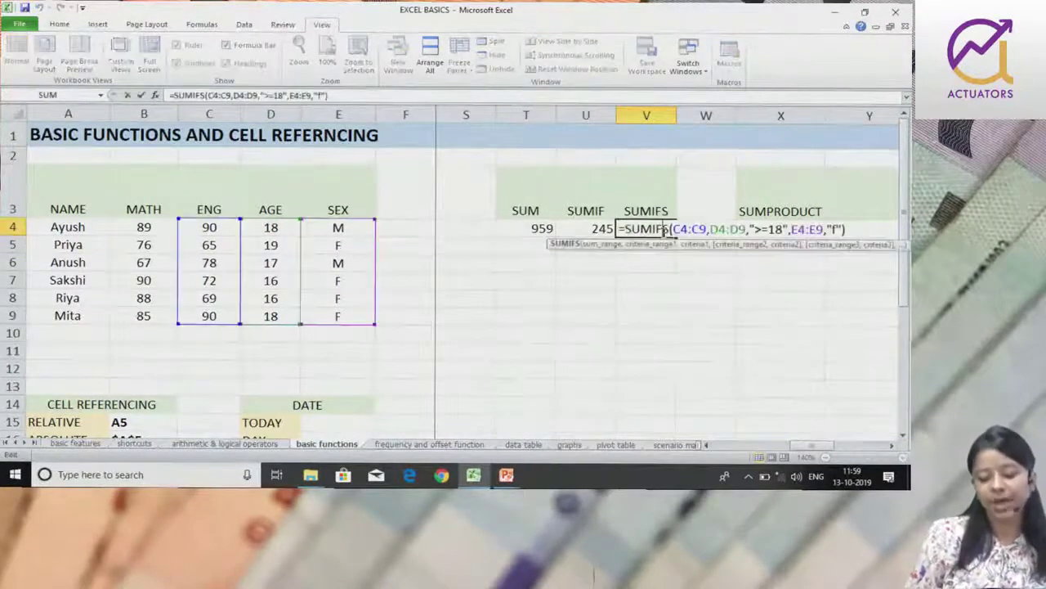
pyautogui.click(840, 229)
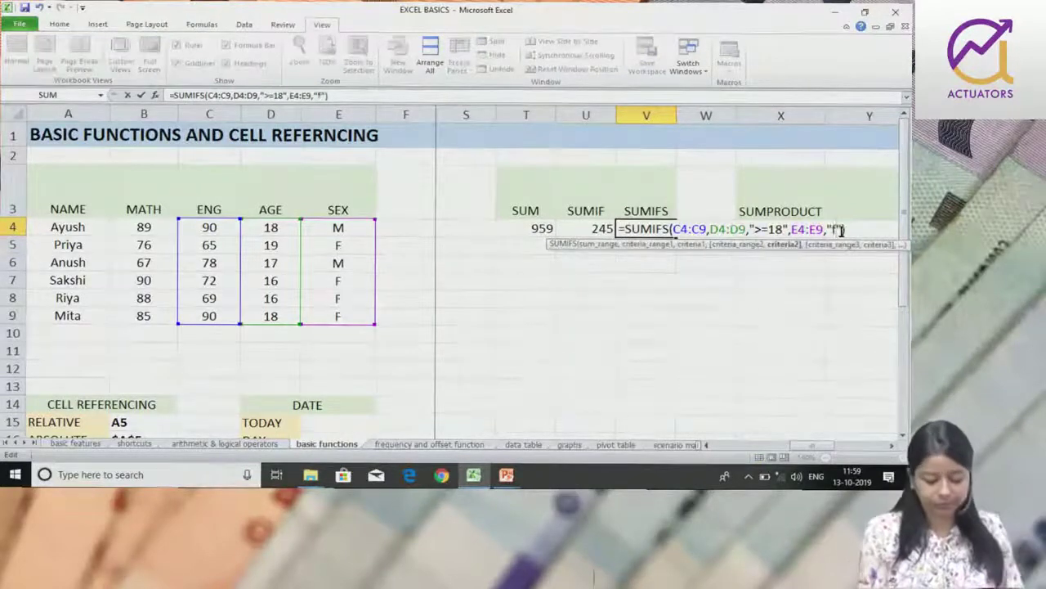
pyautogui.press('BackSpace')
pyautogui.write('F')
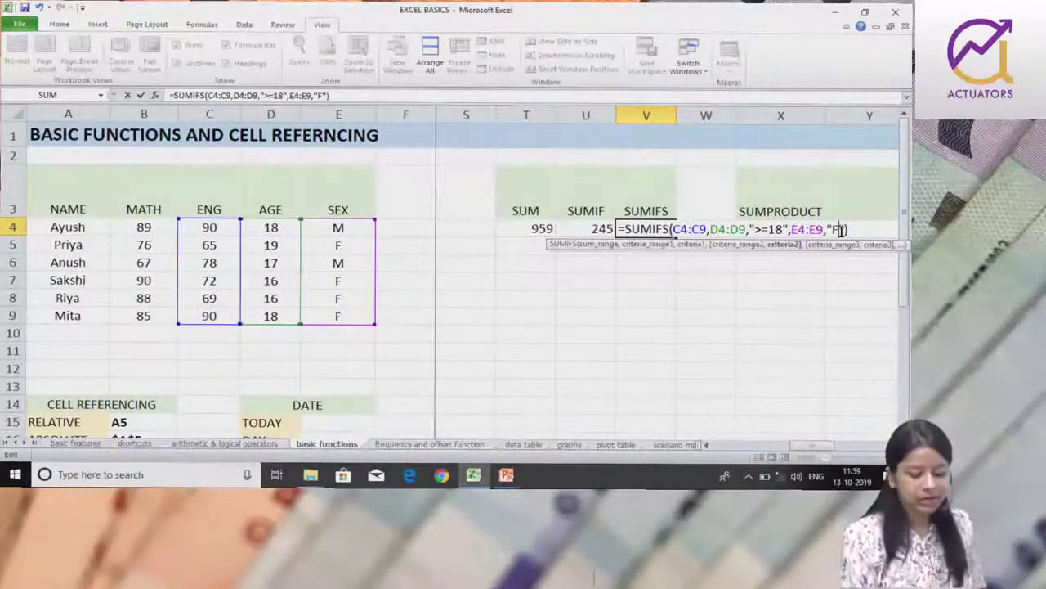
pyautogui.press('Return')
pyautogui.press('Right')
pyautogui.press('Right')
pyautogui.press('Right')
pyautogui.press('Left')
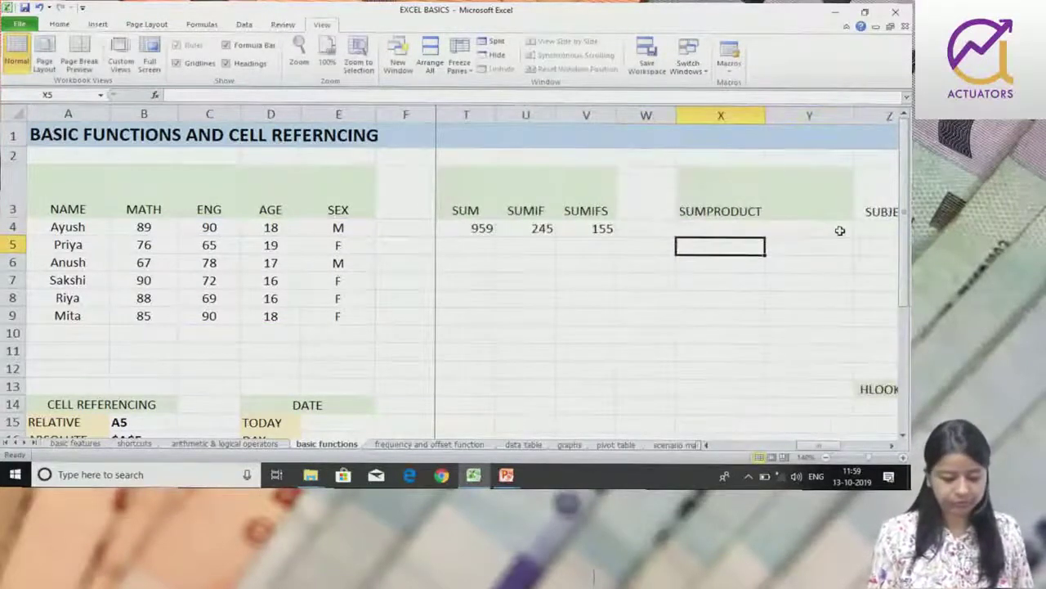
pyautogui.press('Up')
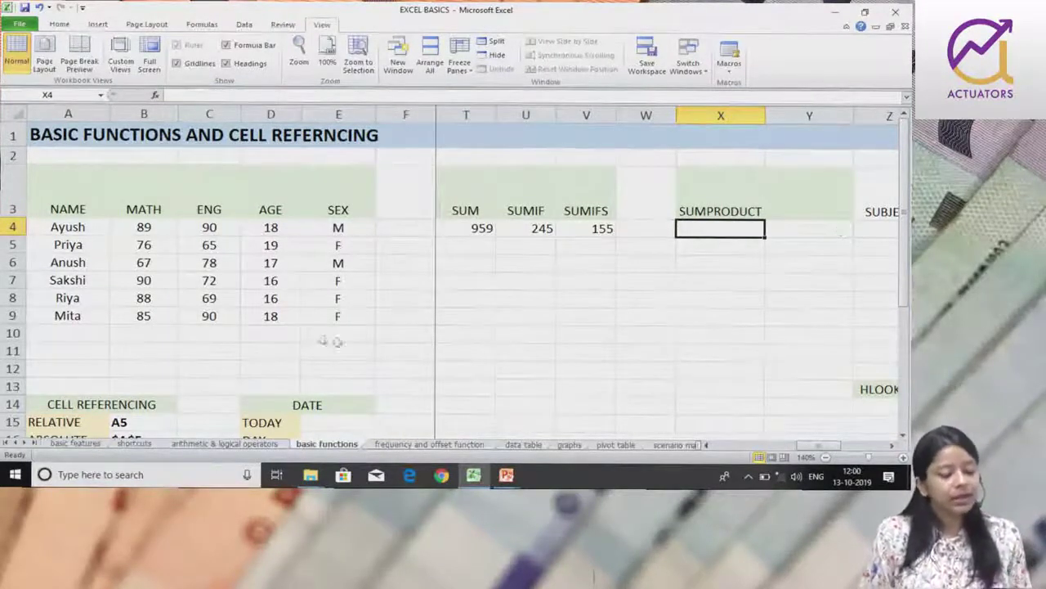
pyautogui.click(125, 226)
pyautogui.click(221, 227)
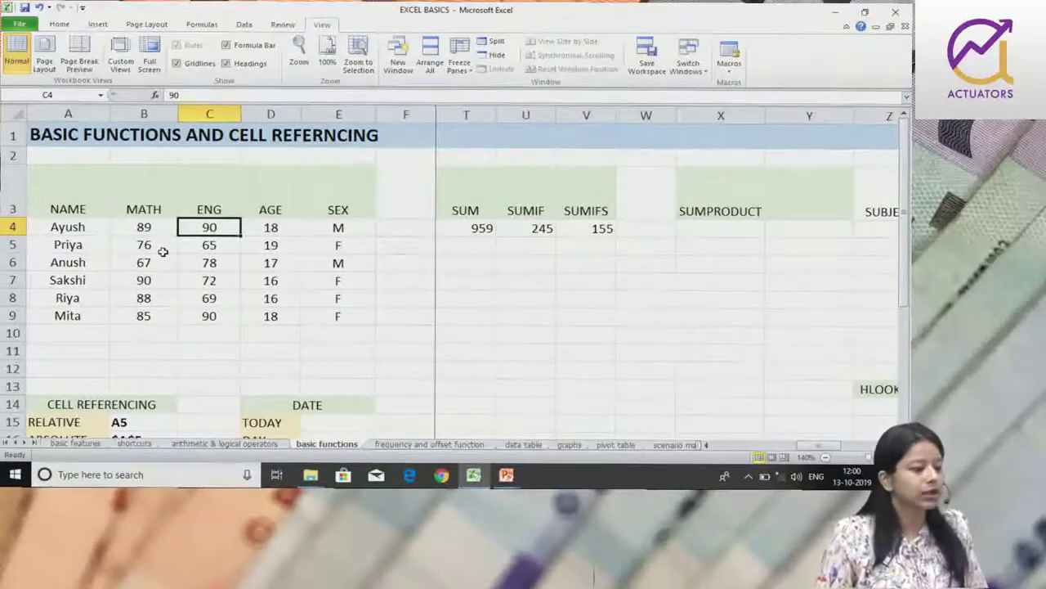
pyautogui.click(145, 230)
pyautogui.moveTo(284, 228)
pyautogui.mouseDown()
pyautogui.moveTo(264, 330)
pyautogui.moveTo(270, 316)
pyautogui.mouseUp()
pyautogui.moveTo(145, 229); pyautogui.dragTo(164, 317)
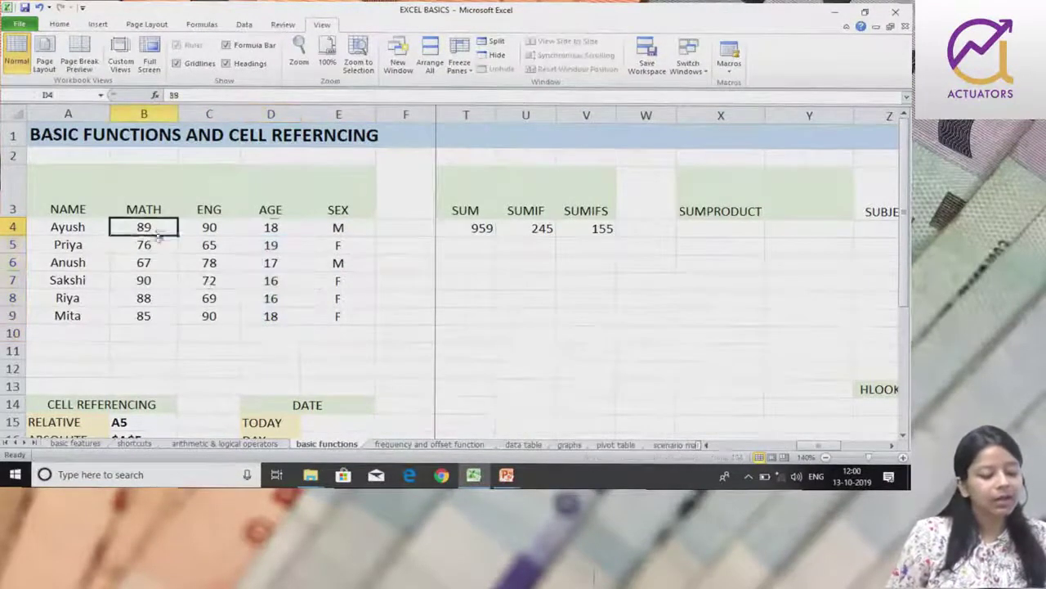
pyautogui.click(150, 230)
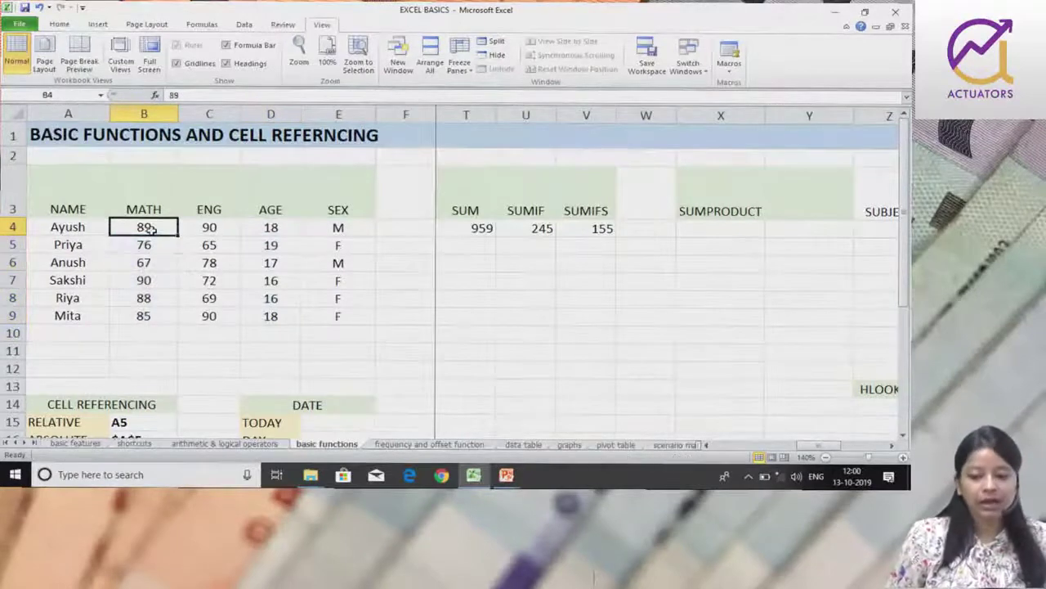
pyautogui.click(270, 228)
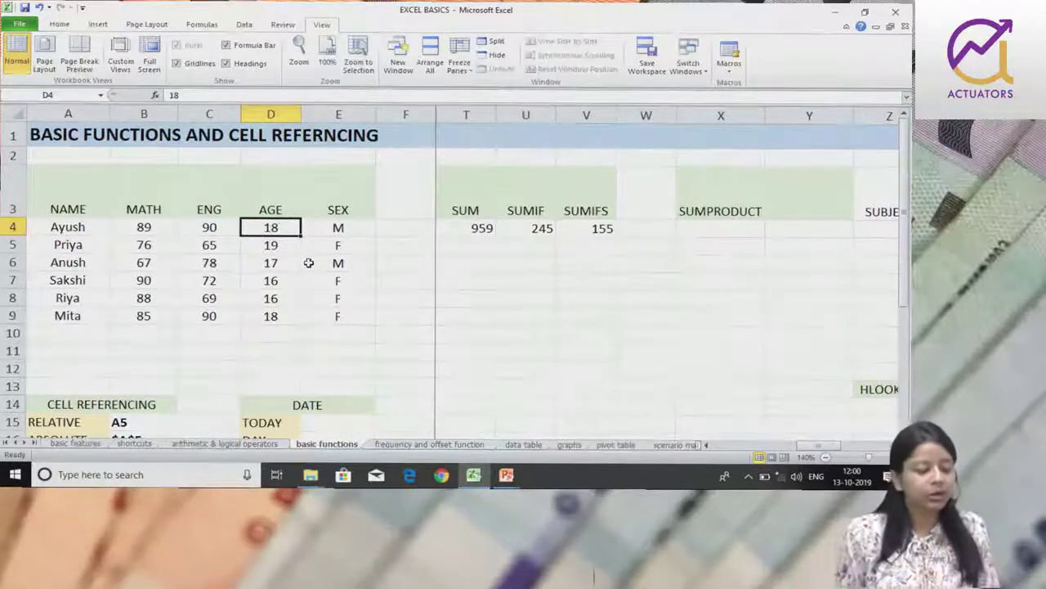
pyautogui.moveTo(292, 236); pyautogui.dragTo(292, 302)
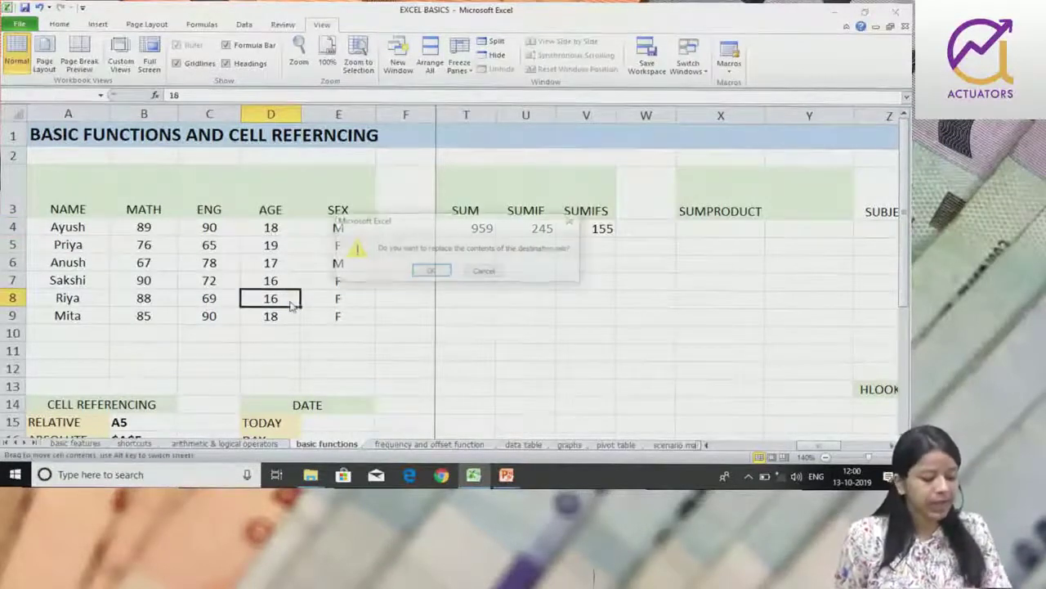
pyautogui.click(482, 271)
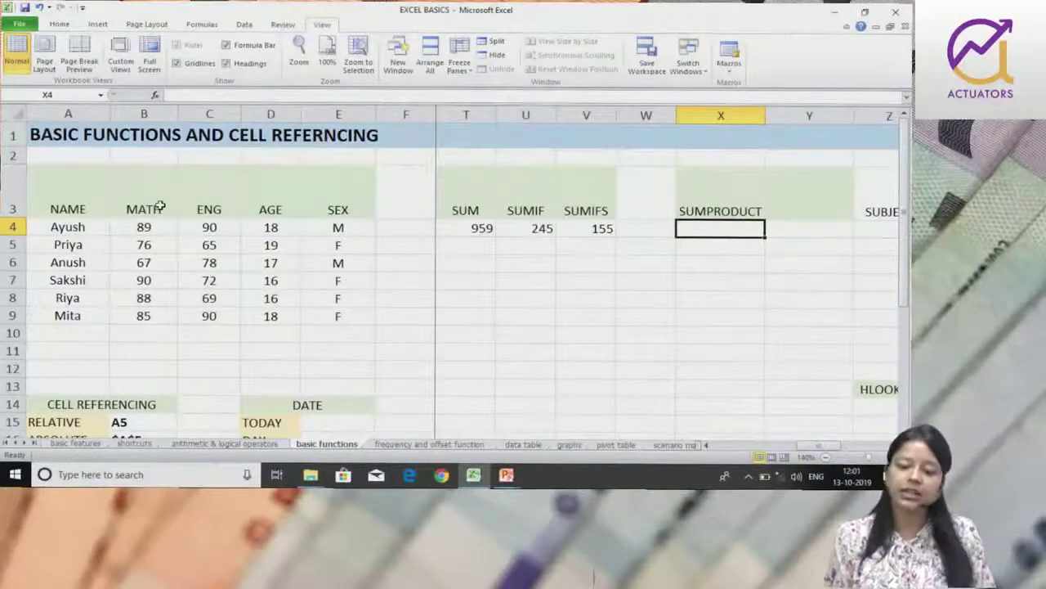
pyautogui.write('=SUMPRODU')
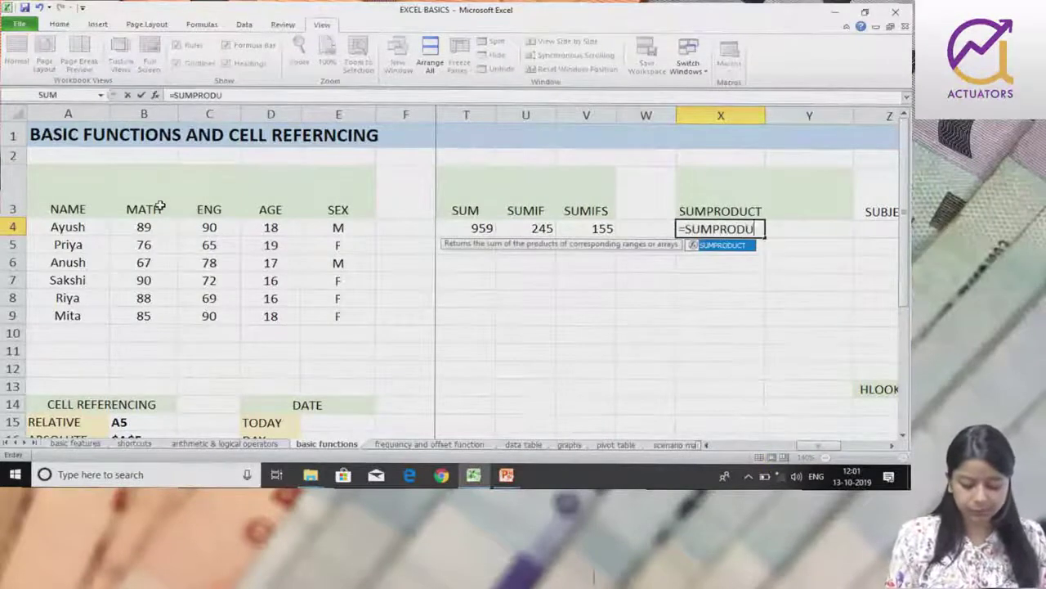
pyautogui.write('CT(')
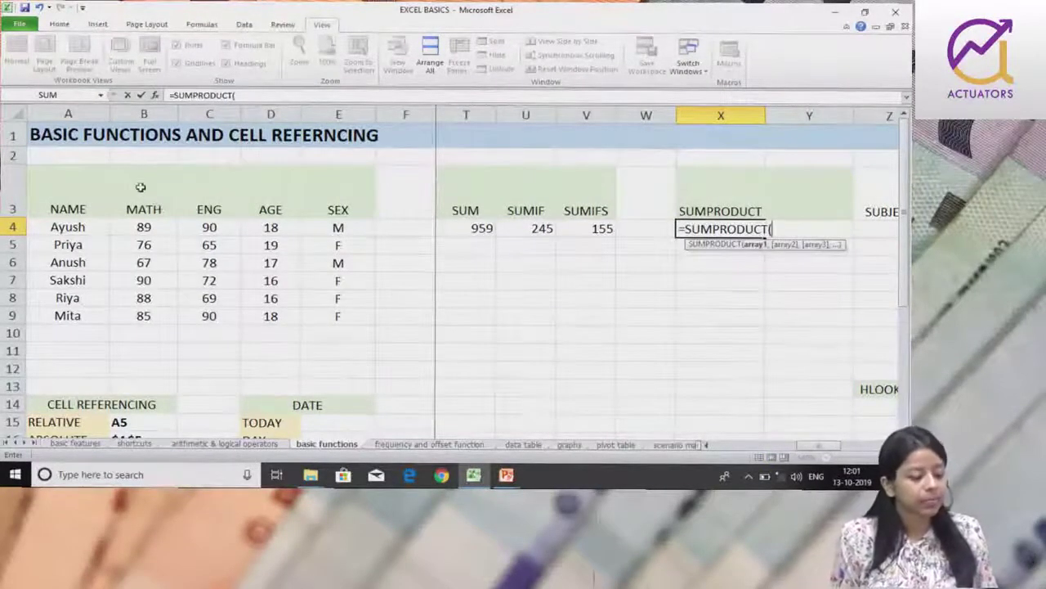
# Step: Enter =SUMPRODUCT(B4:B9) in X4, giving 495, and check it against the MATH total
pyautogui.click(161, 229)
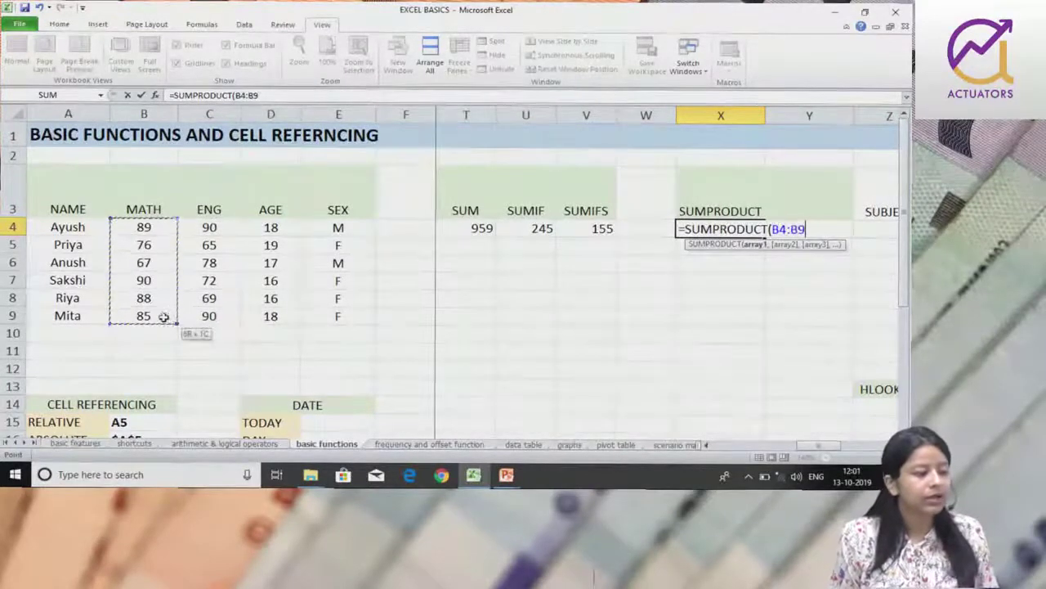
pyautogui.moveTo(160, 230); pyautogui.dragTo(164, 318)
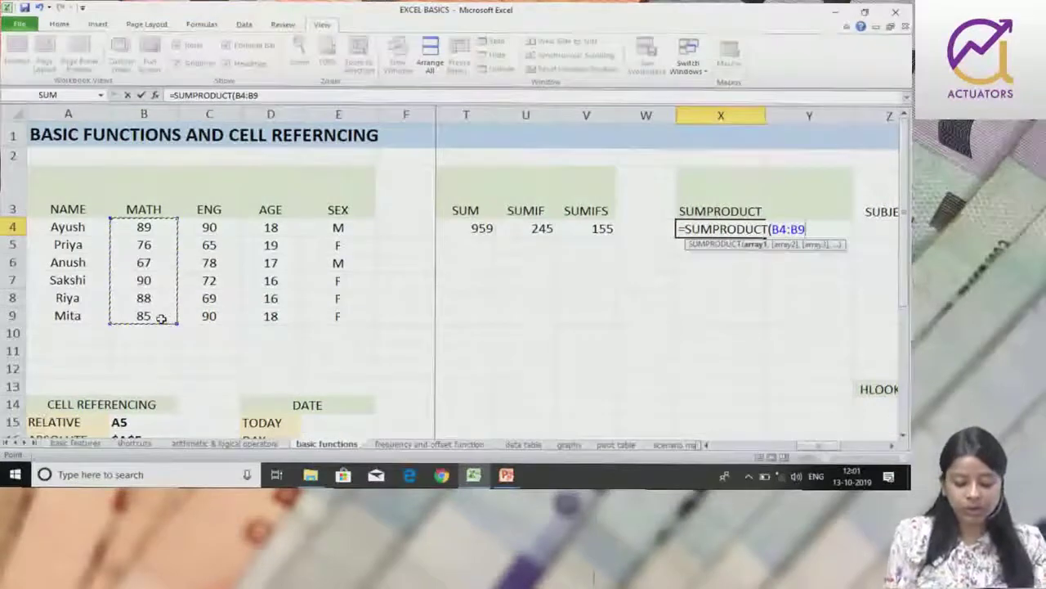
pyautogui.write(')')
pyautogui.press('Return')
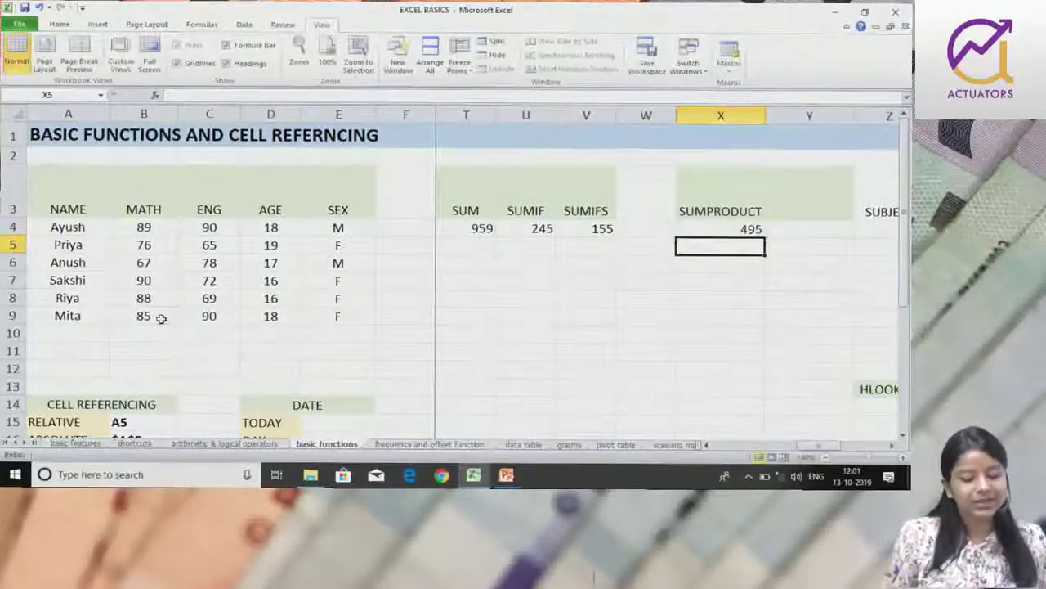
pyautogui.moveTo(139, 229); pyautogui.dragTo(143, 316)
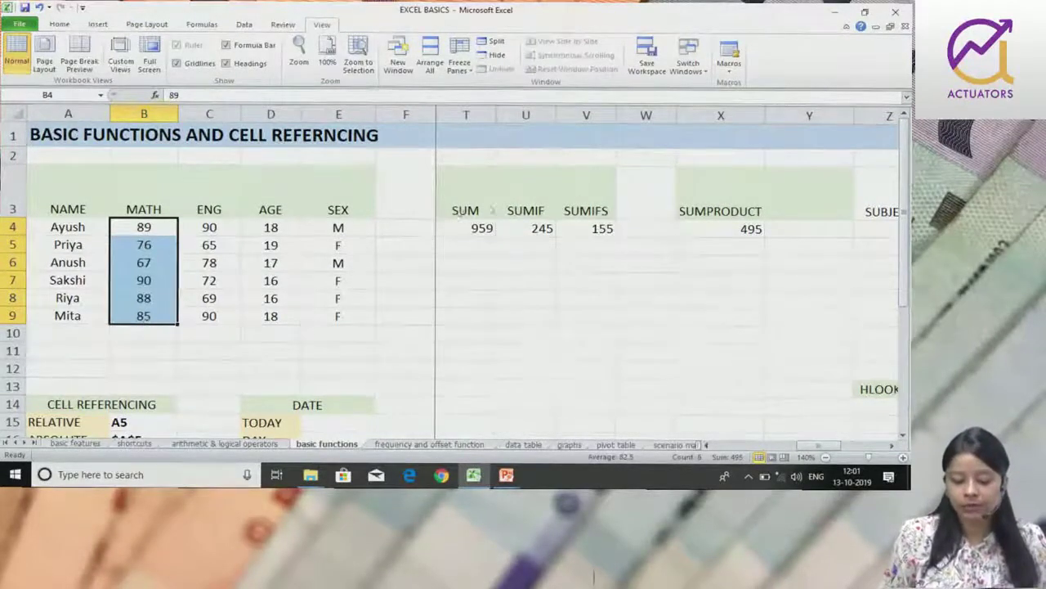
# Step: Add C4:C9 and D4:D9 as further arrays so X4 shows 665414
pyautogui.doubleClick(752, 229)
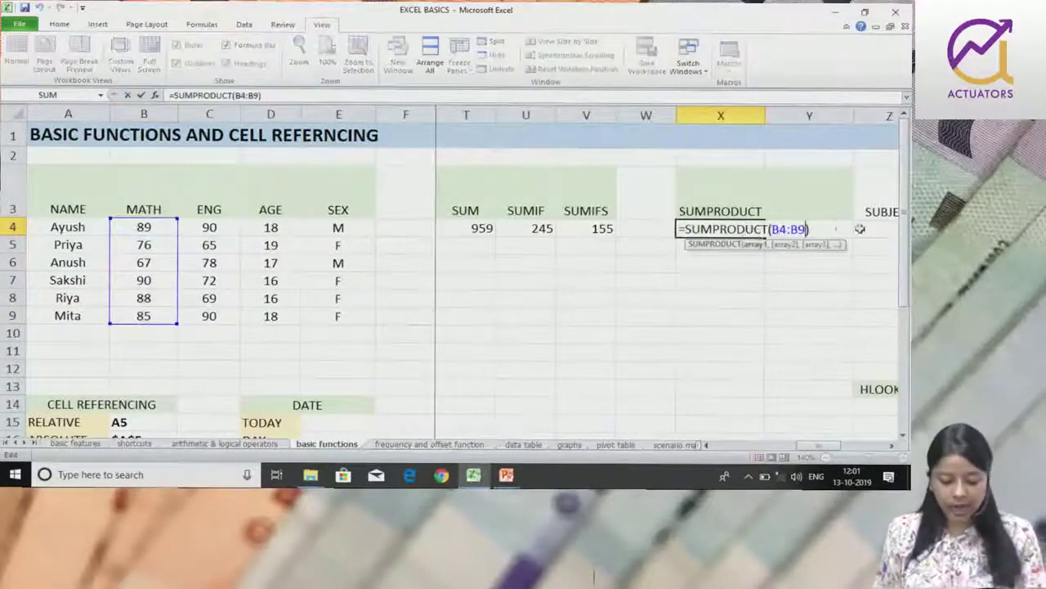
pyautogui.write(',')
pyautogui.moveTo(211, 229); pyautogui.dragTo(229, 325)
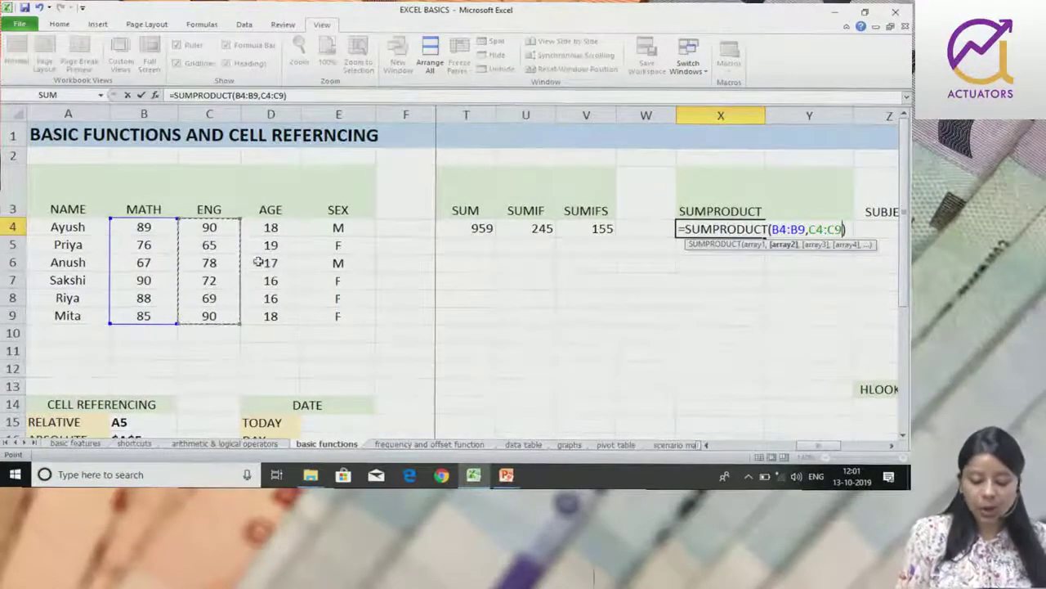
pyautogui.write(',')
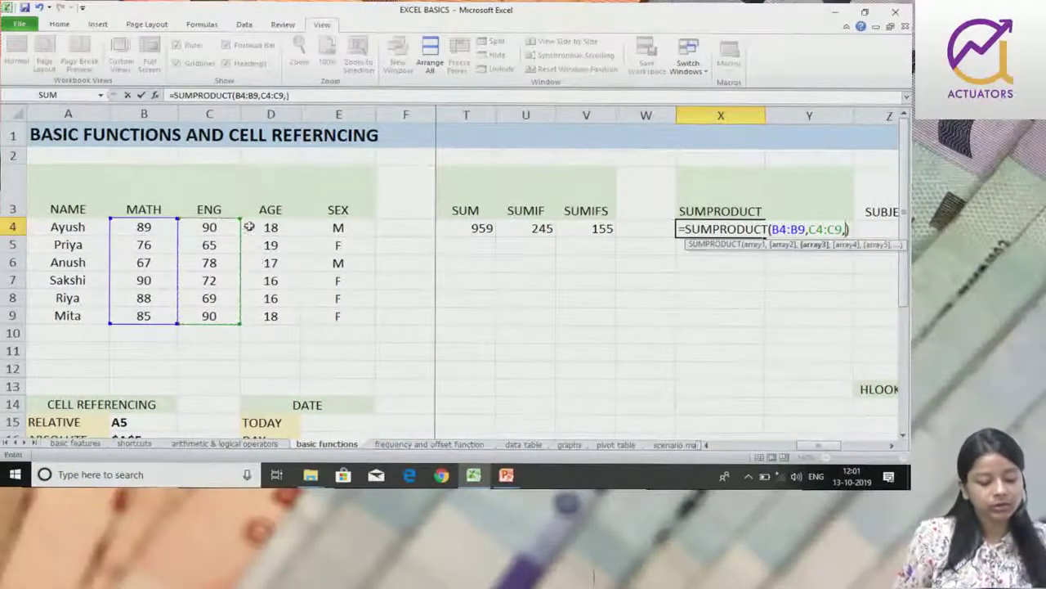
pyautogui.moveTo(249, 226); pyautogui.dragTo(268, 315)
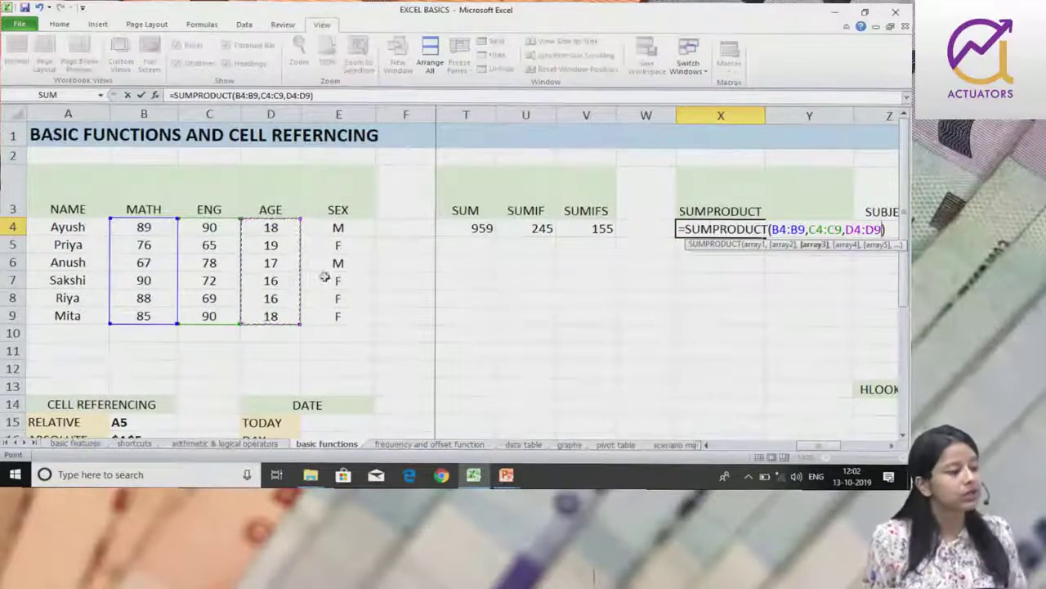
pyautogui.press('Return')
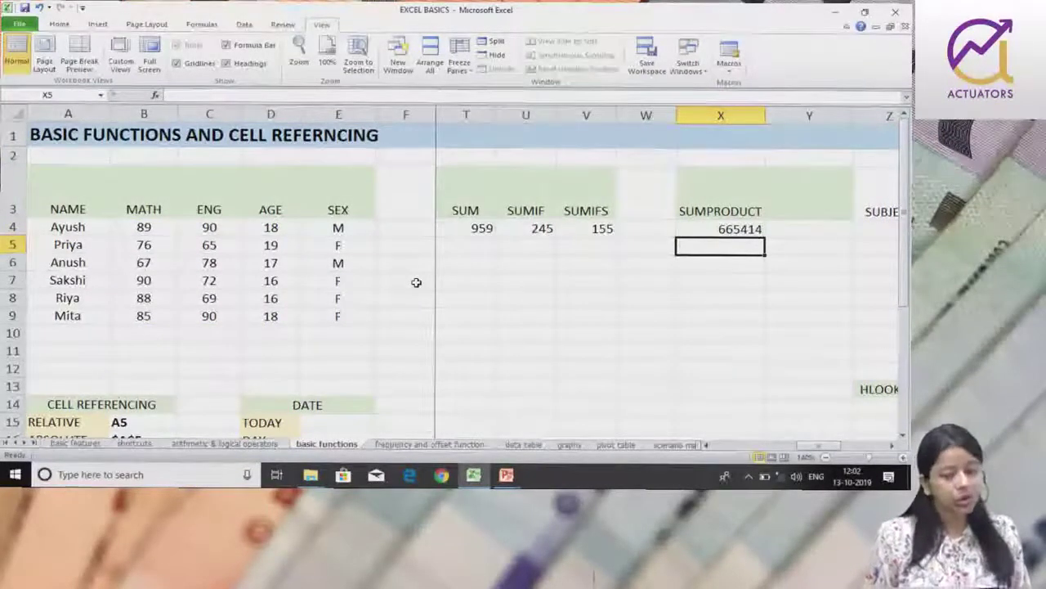
pyautogui.doubleClick(758, 231)
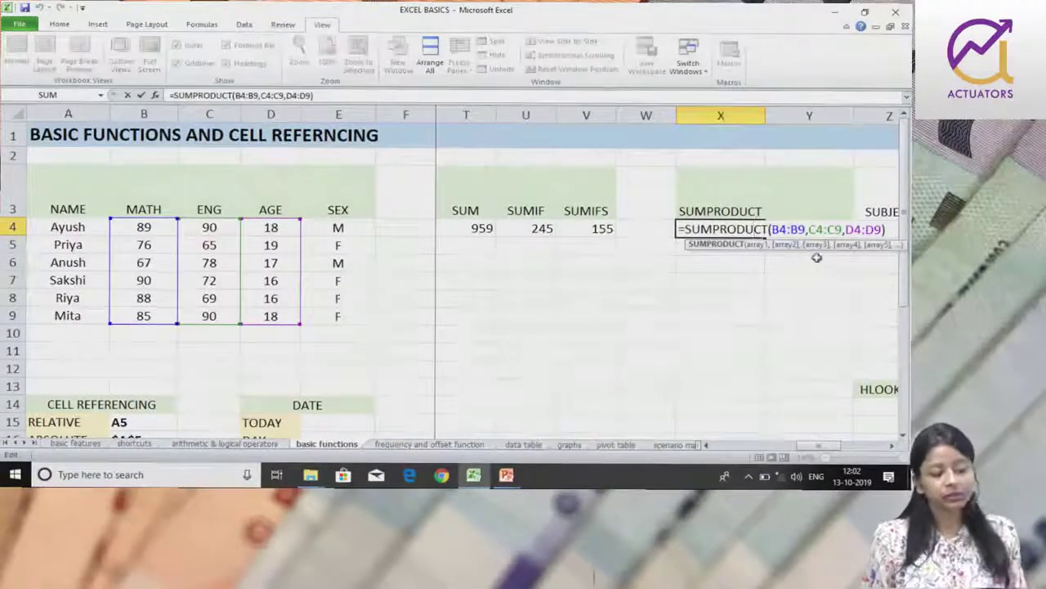
# Step: Extend X4's SUMPRODUCT age range to D4:D10 so it returns #VALUE! because of blank D10
pyautogui.click(880, 229)
pyautogui.press('BackSpace')
pyautogui.write('10')
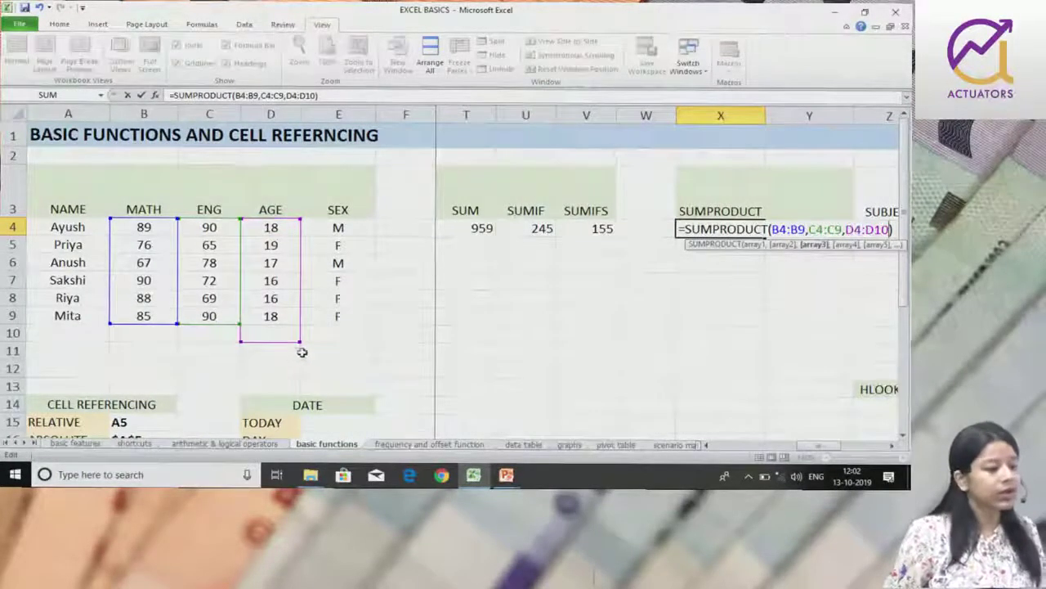
pyautogui.press('Return')
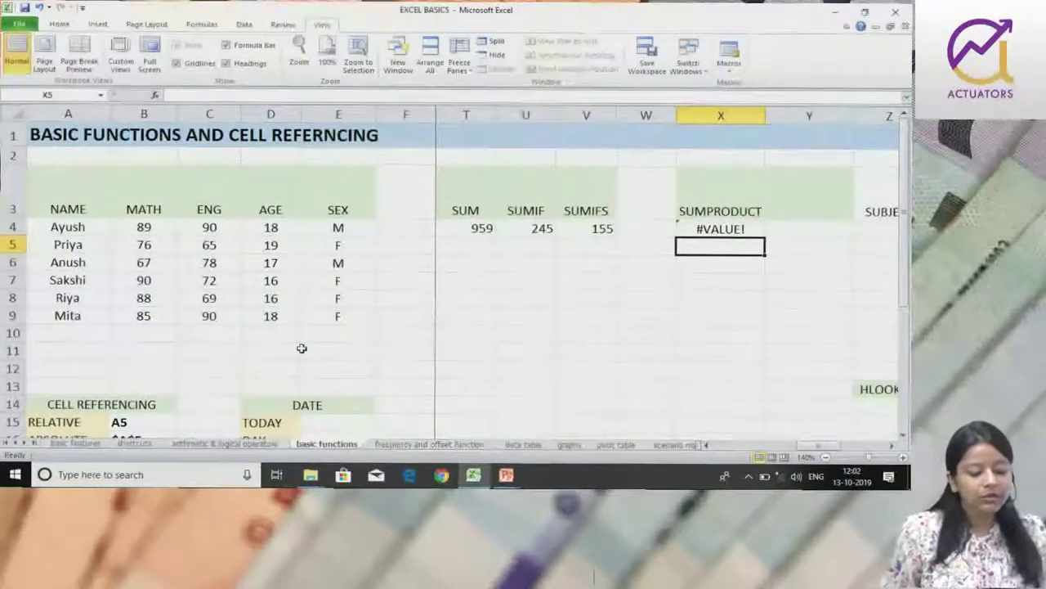
pyautogui.click(267, 335)
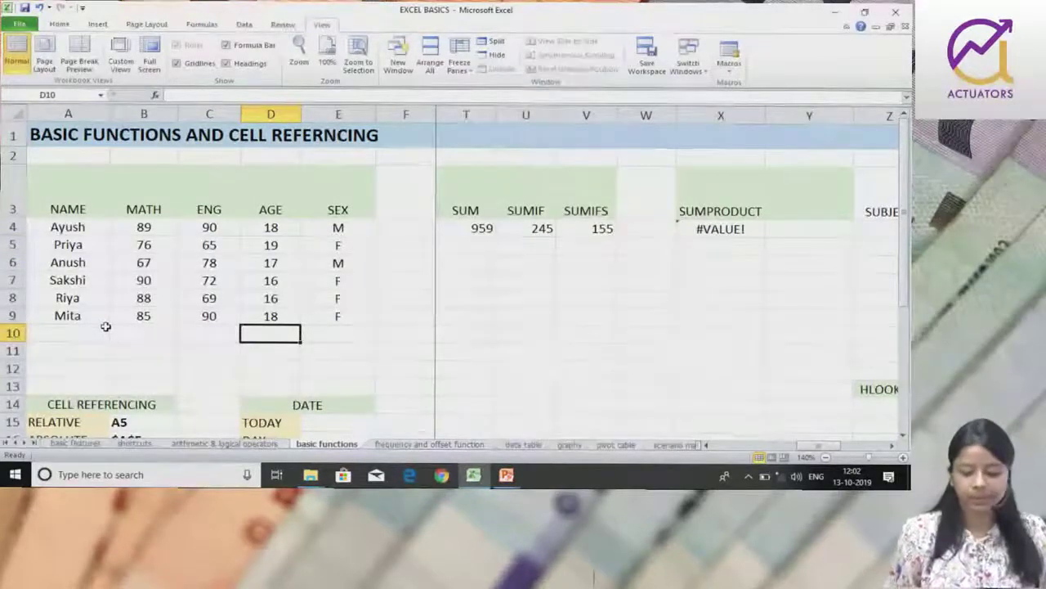
# Step: Restore X4's age range to D4:D9 so SUMPRODUCT shows 665414 again
pyautogui.click(724, 229)
pyautogui.doubleClick(726, 229)
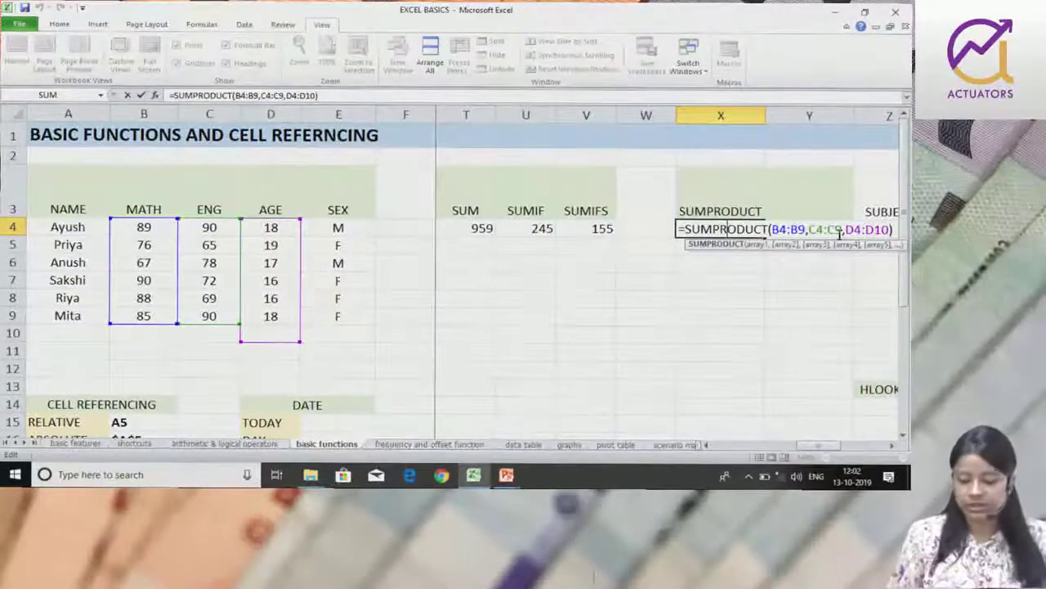
pyautogui.click(884, 231)
pyautogui.press('BackSpace')
pyautogui.press('BackSpace')
pyautogui.write('9')
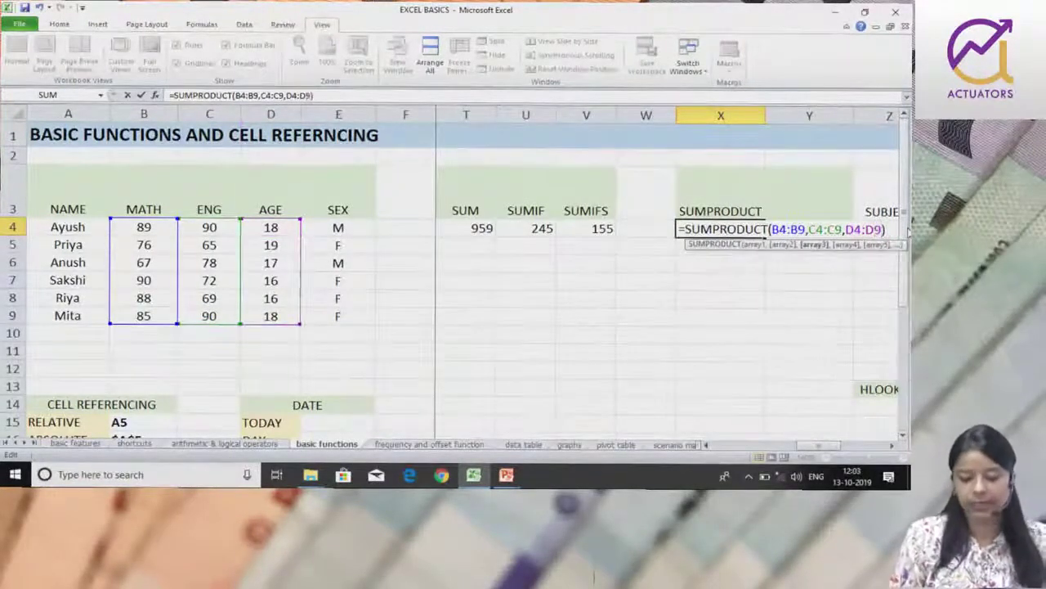
pyautogui.press('Return')
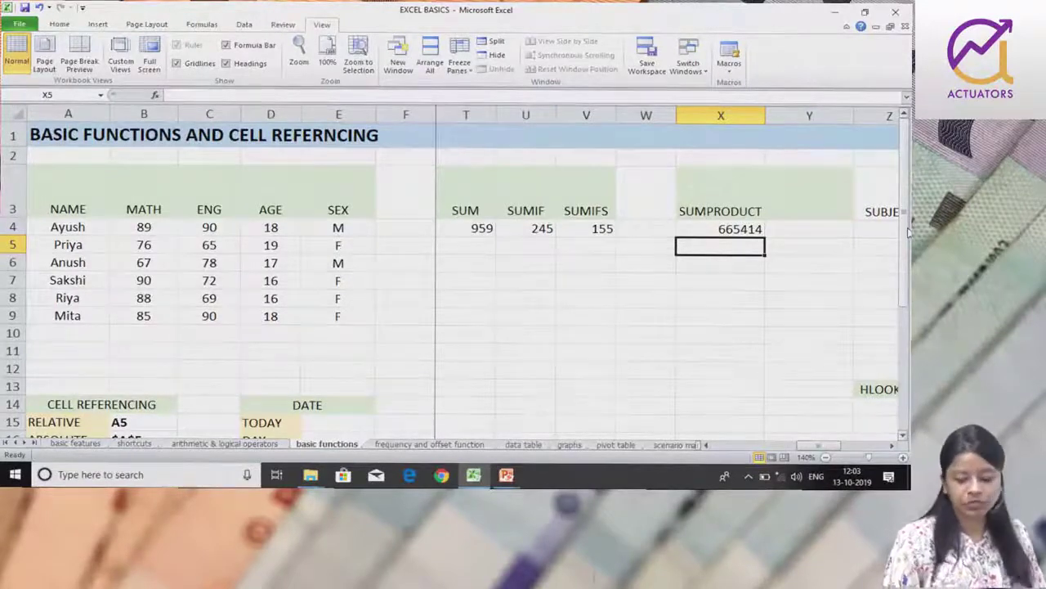
# Step: Move back toward the start of the sheet and switch to the presentation slide show
pyautogui.press('Left')
pyautogui.press('Left')
pyautogui.press('Left')
pyautogui.press('Left')
pyautogui.press('Left')
pyautogui.press('Left')
pyautogui.press('Left')
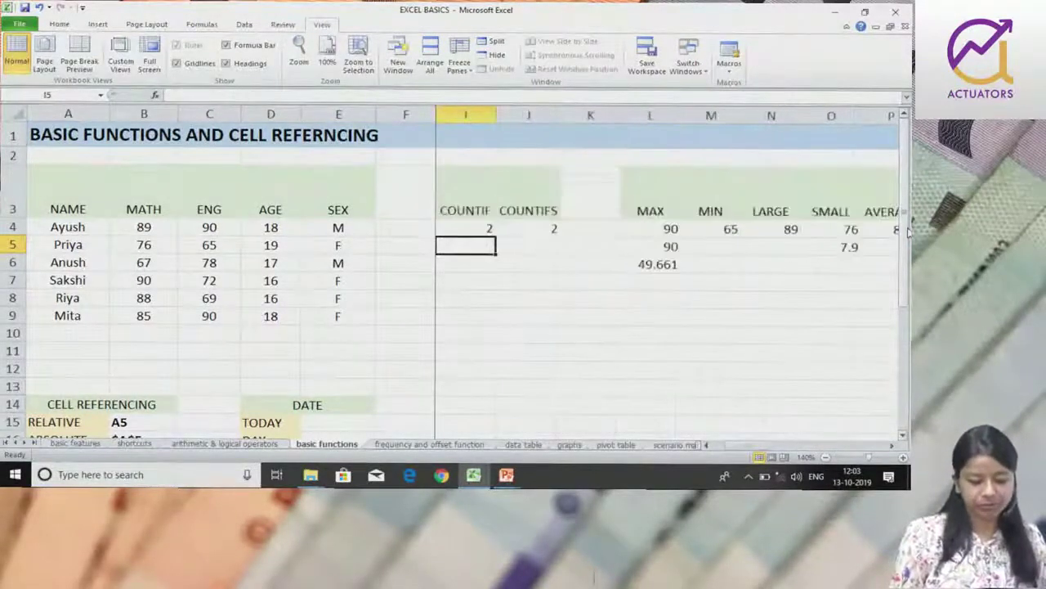
pyautogui.press('Left')
pyautogui.press('Left')
pyautogui.press('Left')
pyautogui.scroll(-3, 667, 259)
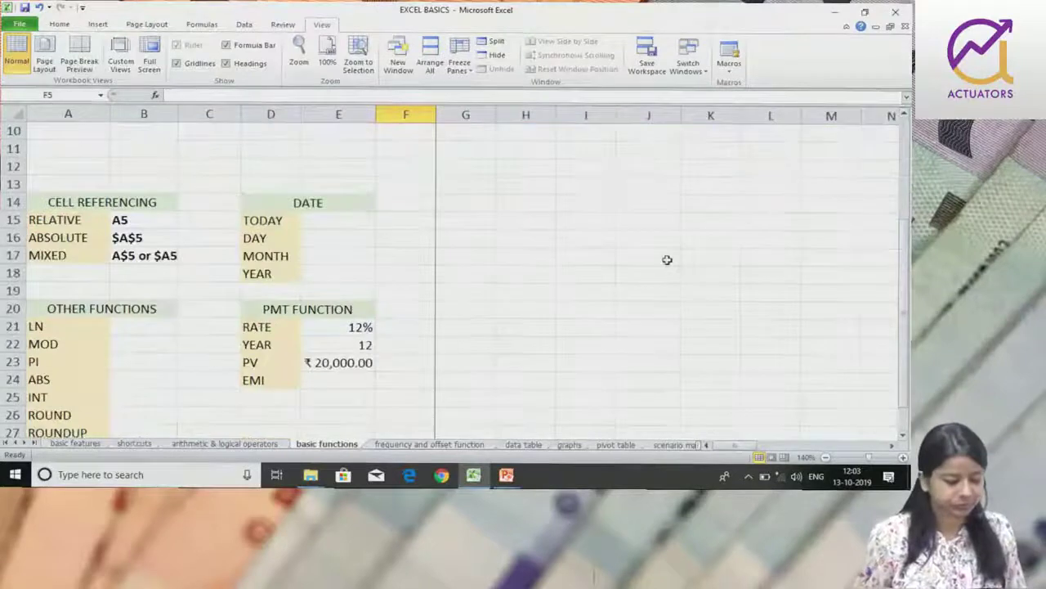
pyautogui.scroll(3, 423, 294)
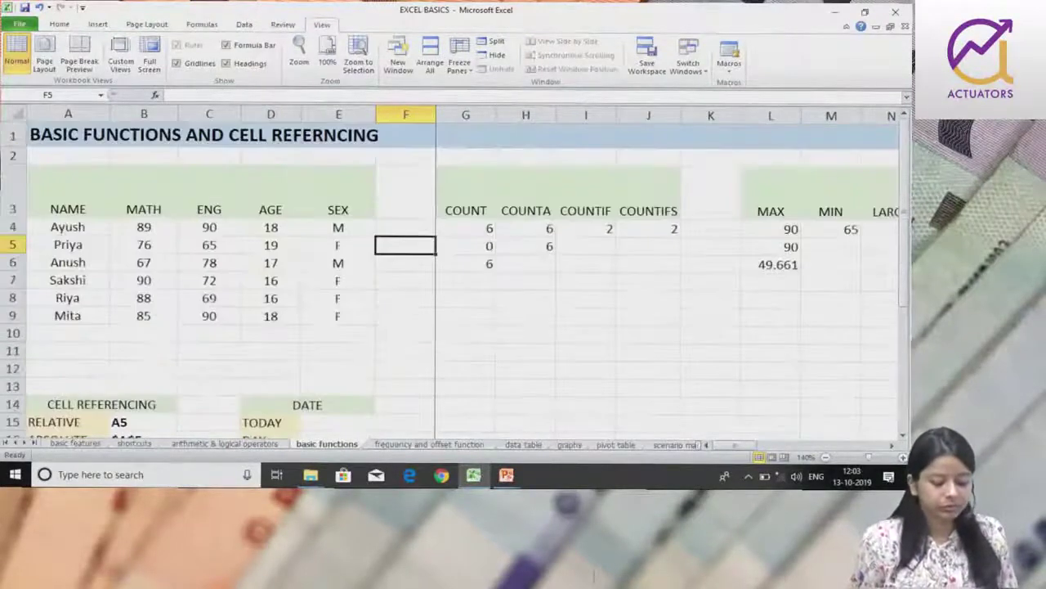
pyautogui.hotkey('alt', 'Tab')
pyautogui.hotkey('alt', 'Tab')
pyautogui.hotkey('alt', 'Tab')
pyautogui.hotkey('alt', 'Tab')
pyautogui.hotkey('alt', 'Tab')
pyautogui.hotkey('alt', 'Tab')
pyautogui.hotkey('alt', 'Tab')
pyautogui.hotkey('alt', 'Tab')
pyautogui.hotkey('alt', 'Tab')
pyautogui.hotkey('alt', 'Tab')
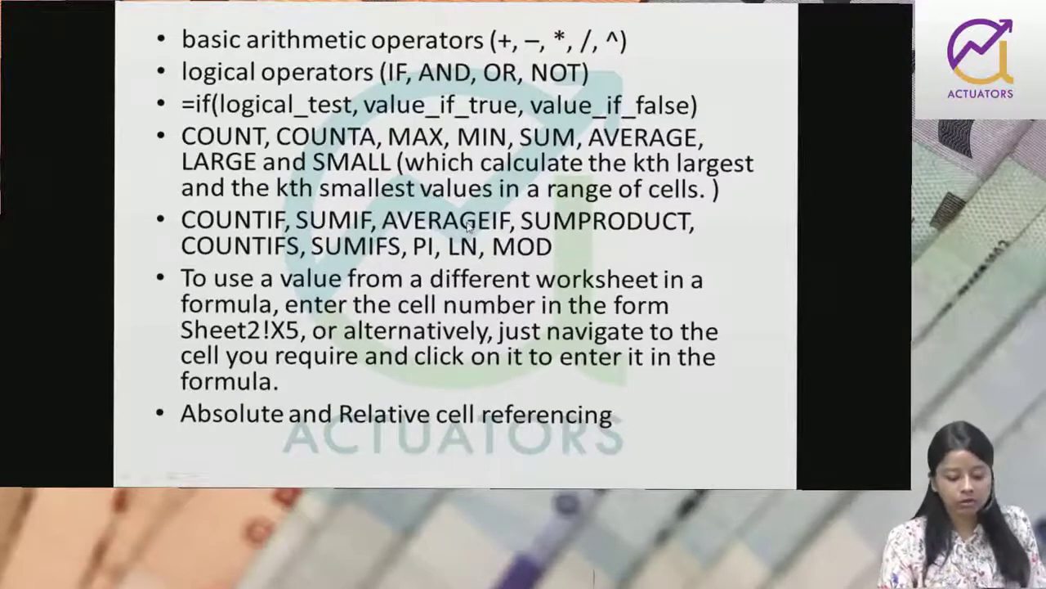
# Step: Leave the slide show and return to the EXCEL BASICS workbook window
pyautogui.hotkey('alt', 'Tab')
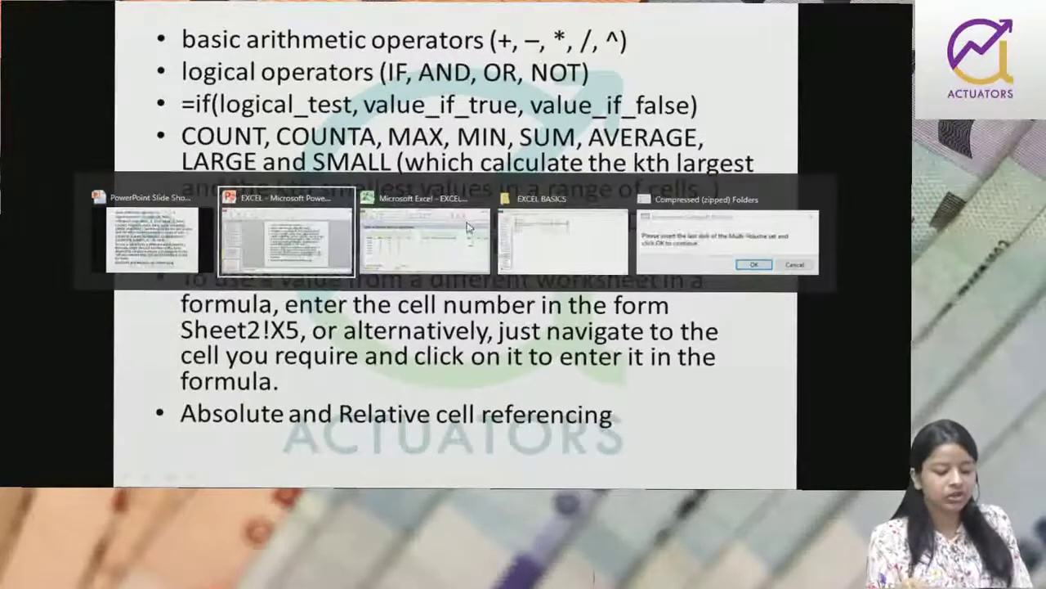
pyautogui.click(469, 228)
# Step: In B21 beside LN, enter =LN(10) to get 2.302585
pyautogui.scroll(-3, 466, 223)
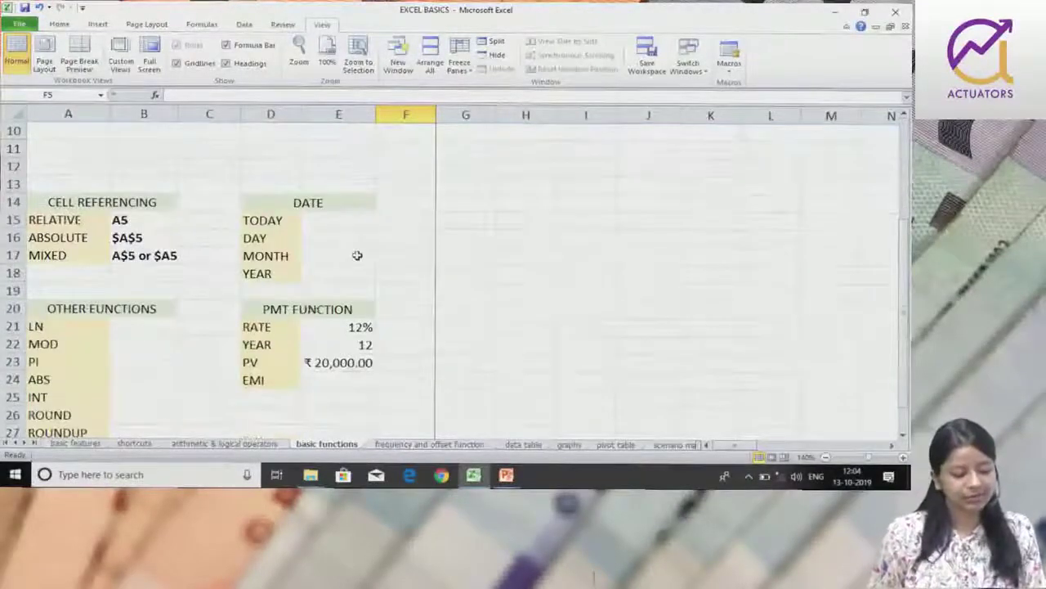
pyautogui.scroll(-1, 240, 308)
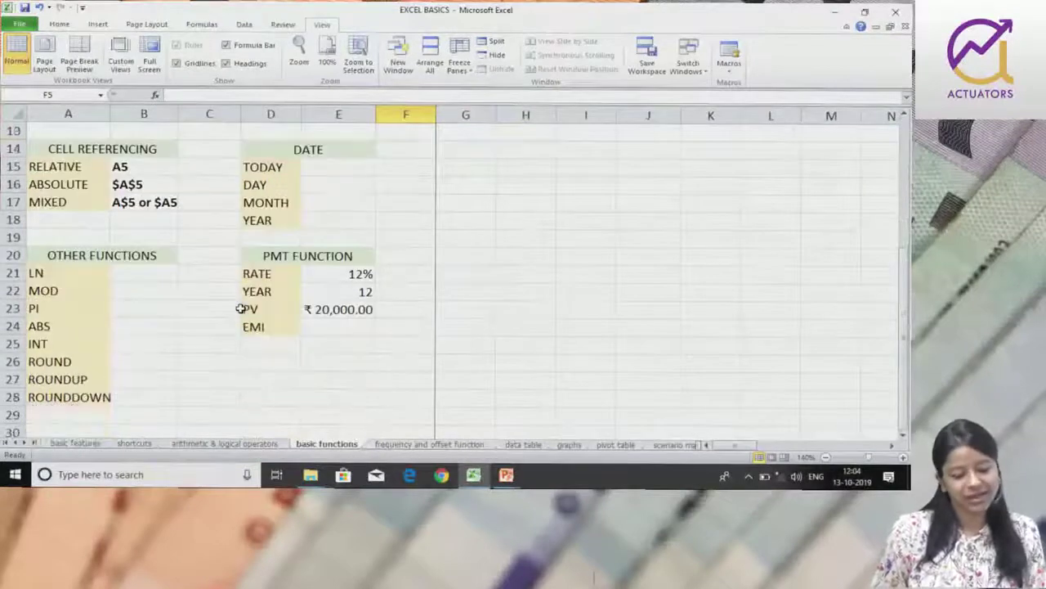
pyautogui.click(143, 271)
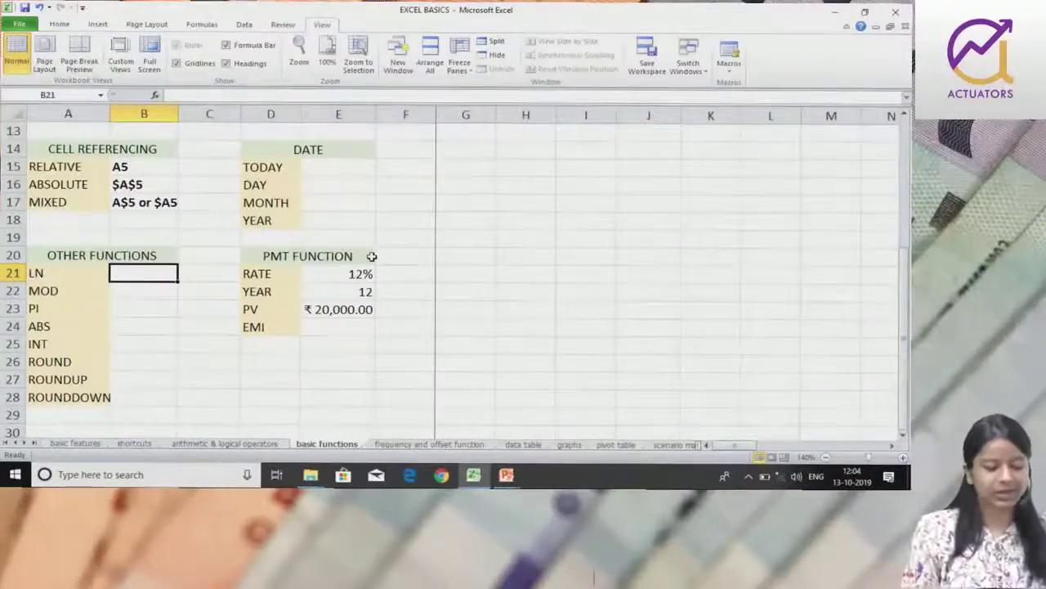
pyautogui.write('=')
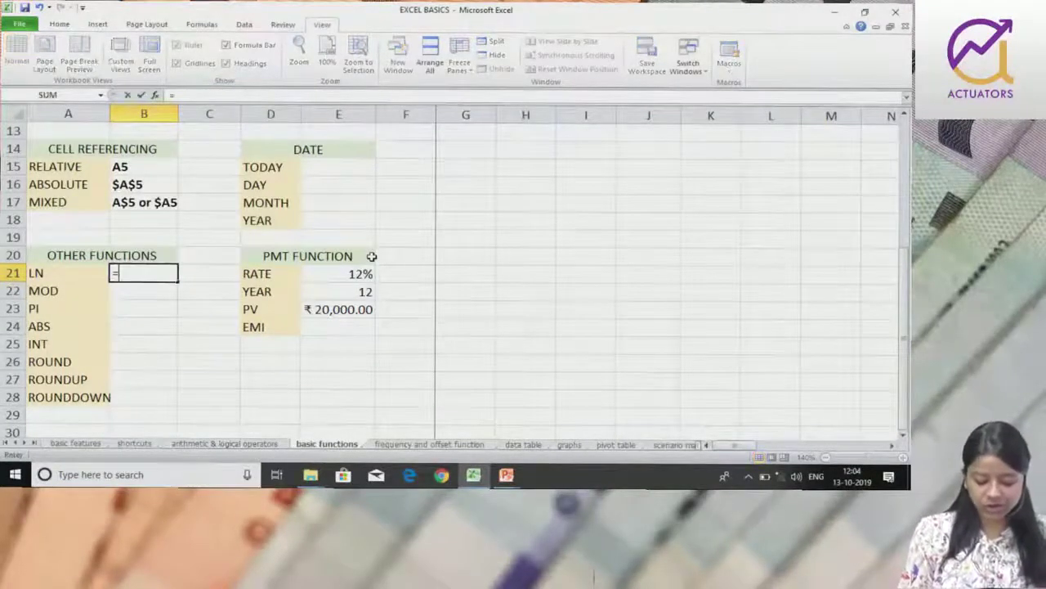
pyautogui.write('LN(')
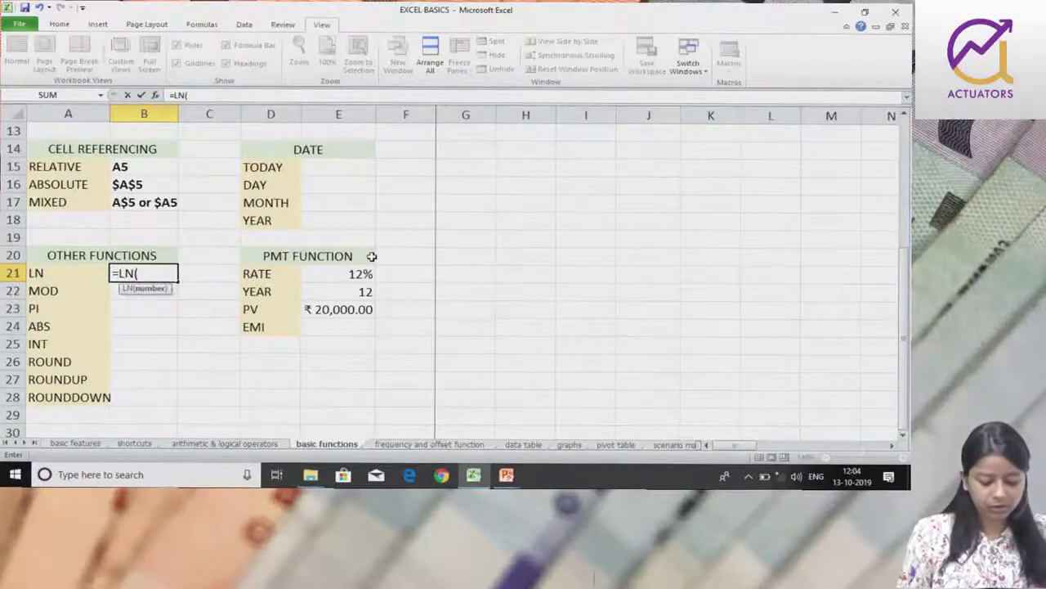
pyautogui.write('10')
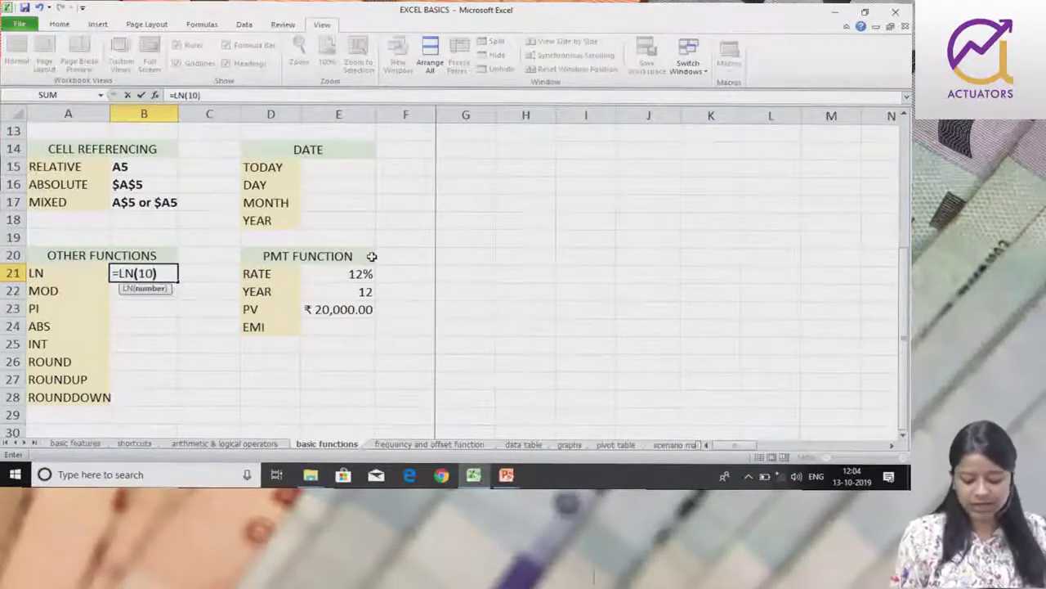
pyautogui.press('Return')
# Step: Reselect B21, start retyping =LN( and erase it, leaving the cell empty
pyautogui.press('Up')
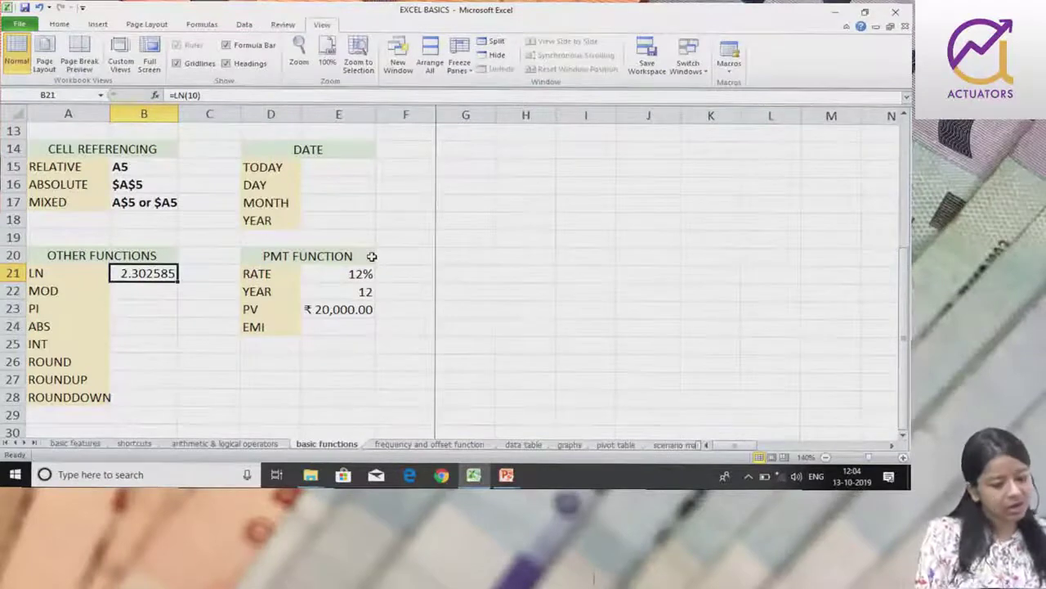
pyautogui.write('=LN')
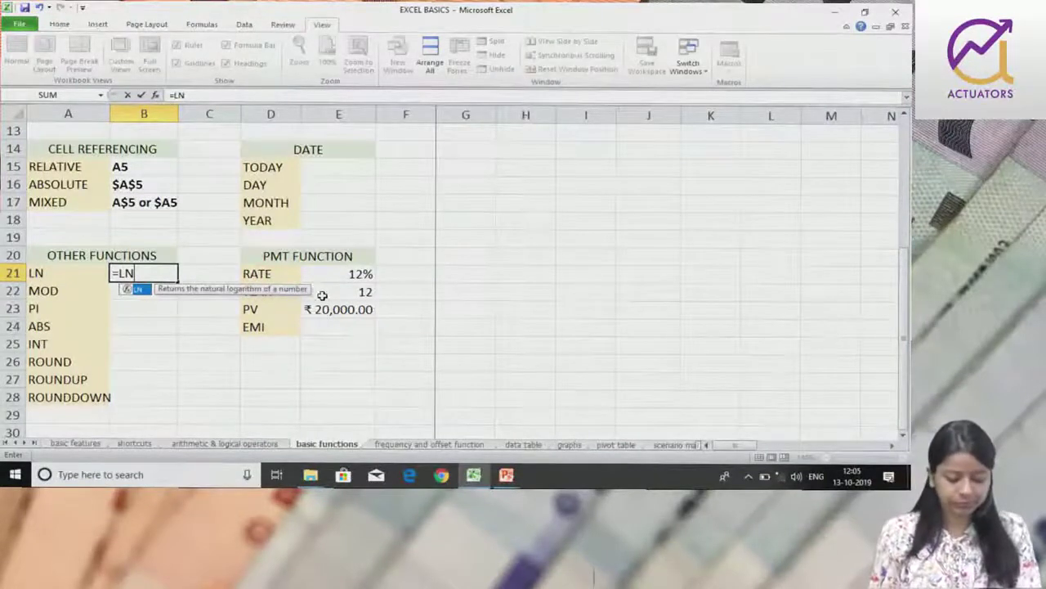
pyautogui.write('(')
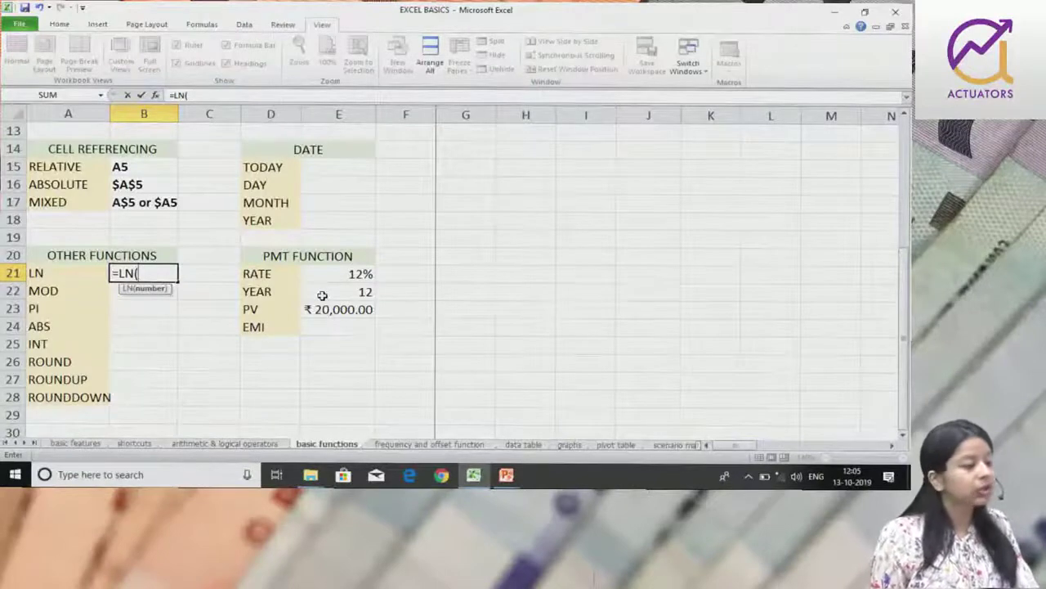
pyautogui.press('BackSpace')
pyautogui.press('BackSpace')
pyautogui.press('BackSpace')
pyautogui.press('BackSpace')
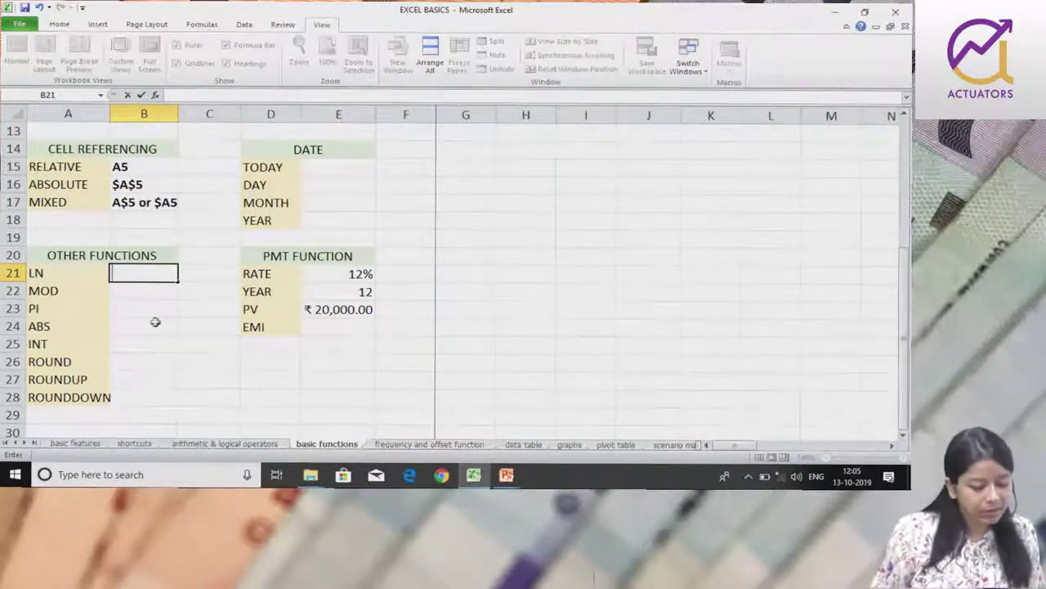
# Step: Label A29 'EXP' and enter =EXP(0) in B29 beside it
pyautogui.scroll(-2, 156, 322)
pyautogui.click(84, 312)
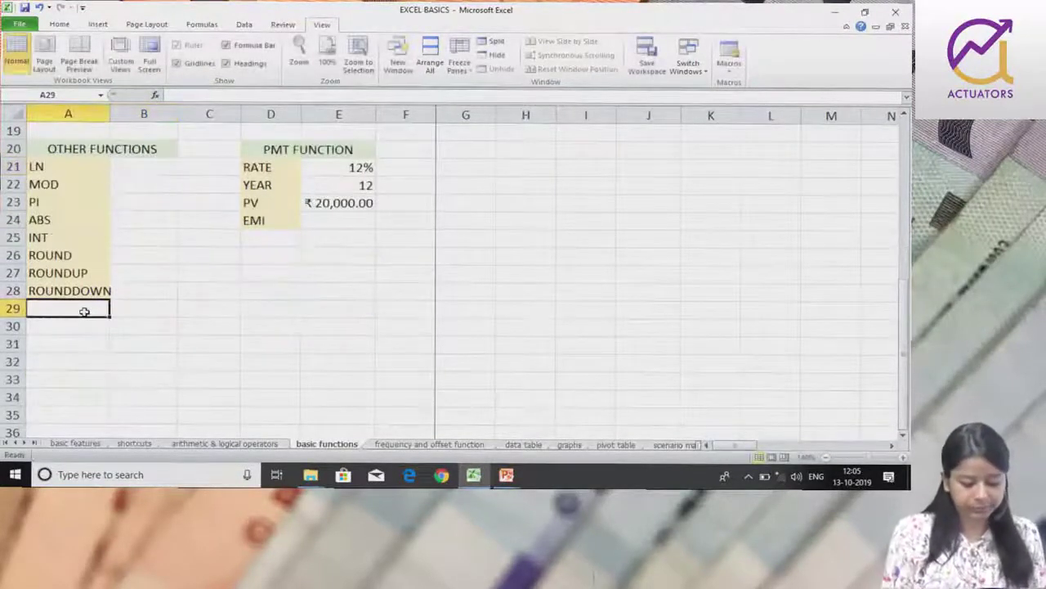
pyautogui.write('EXP')
pyautogui.press('Return')
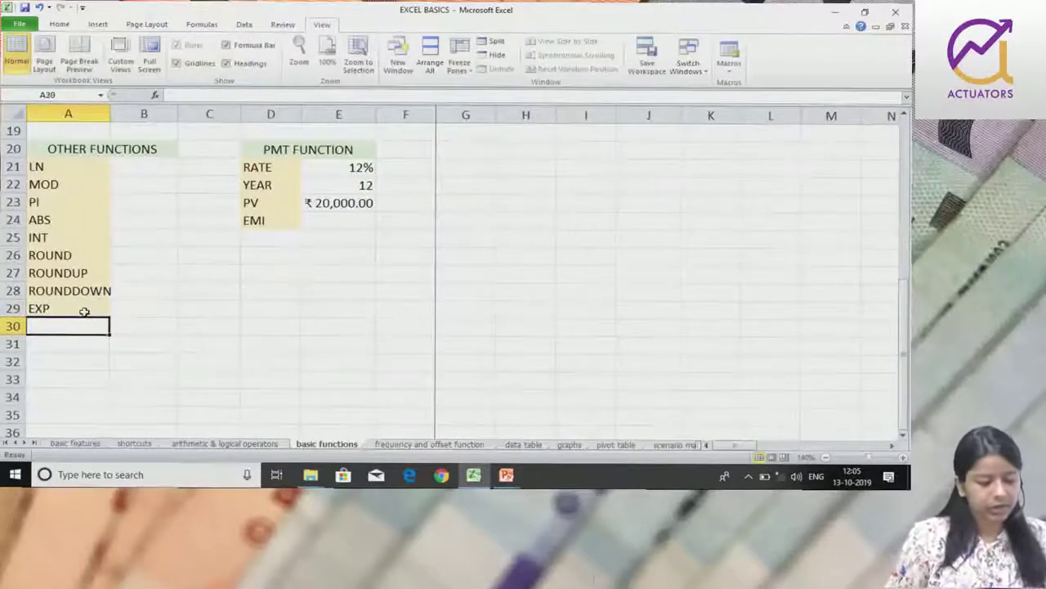
pyautogui.click(168, 304)
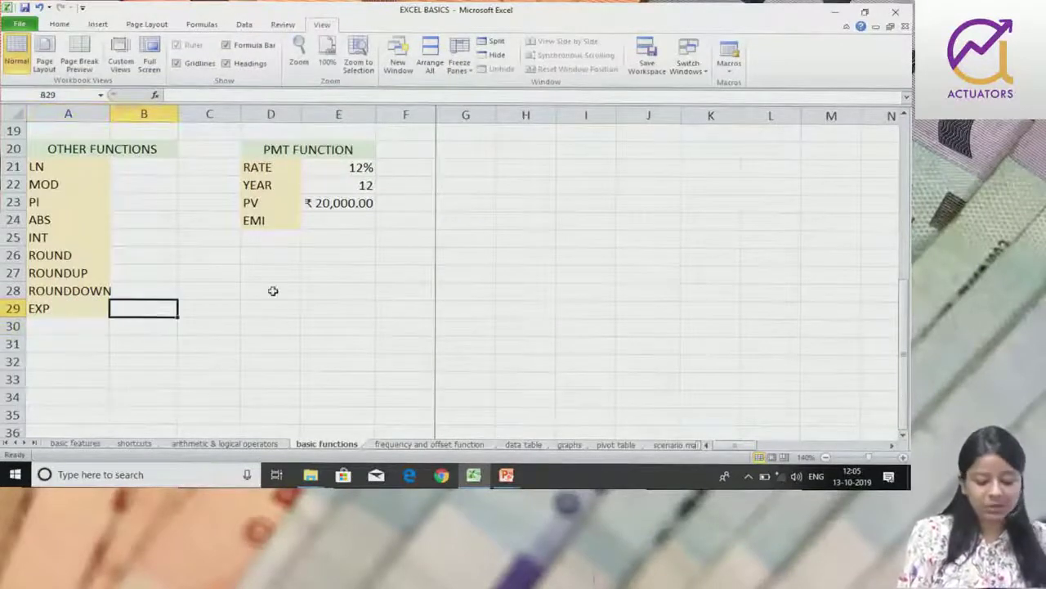
pyautogui.write('=')
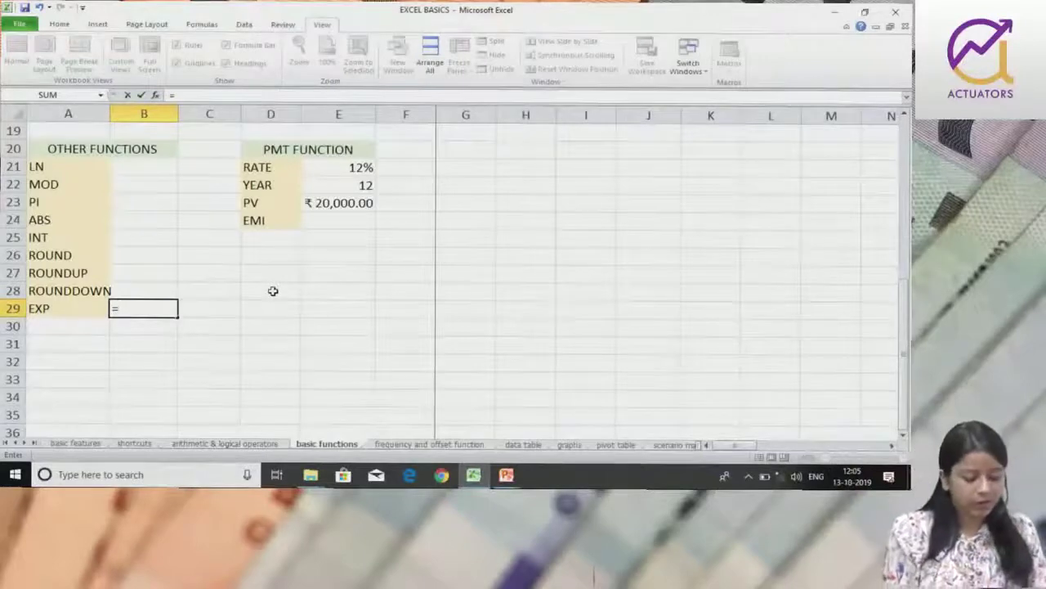
pyautogui.write('EXP')
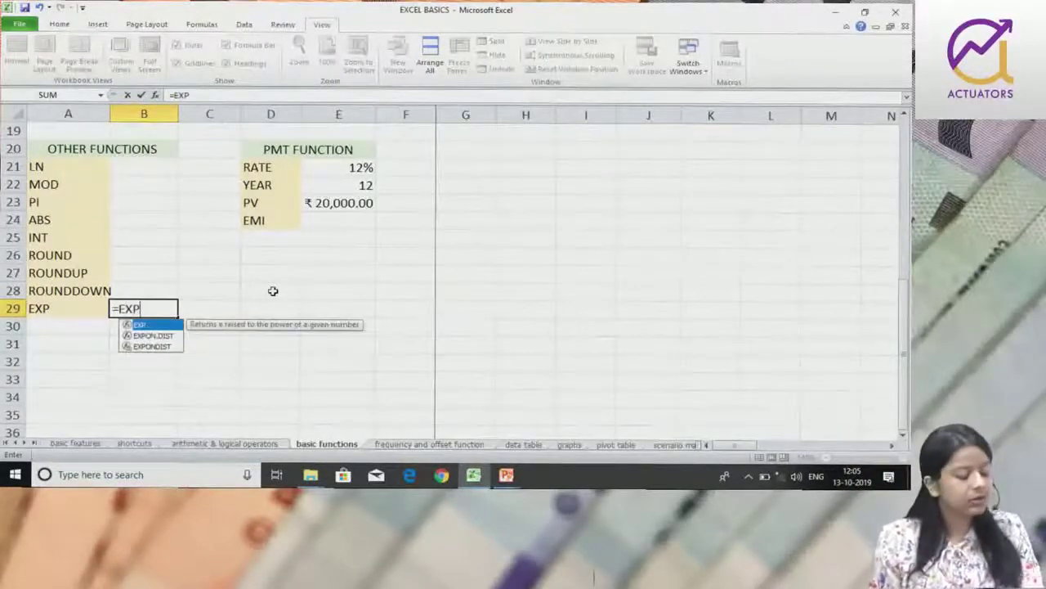
pyautogui.write('(')
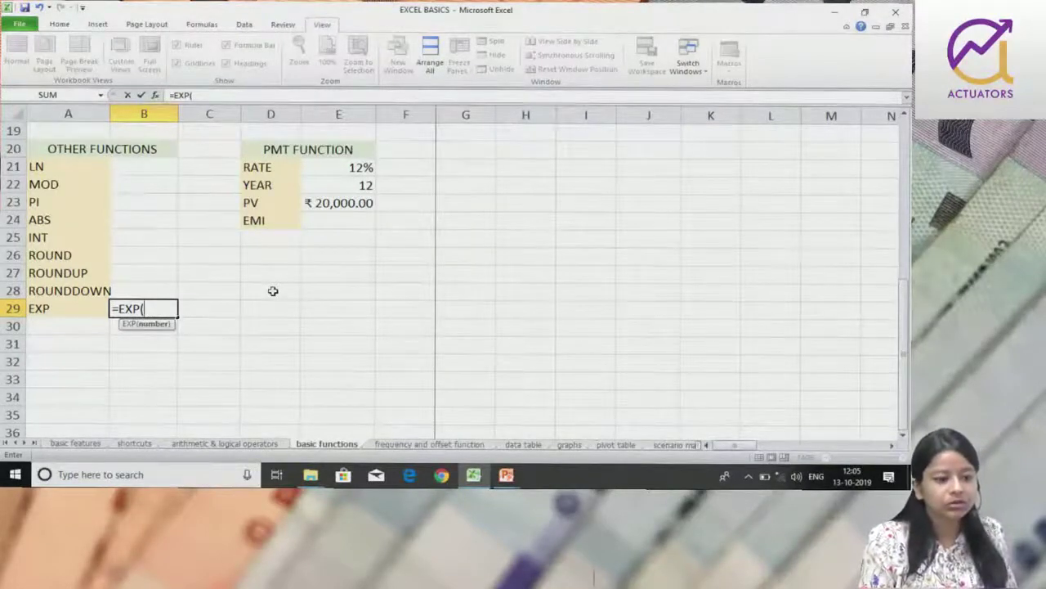
pyautogui.write('0)')
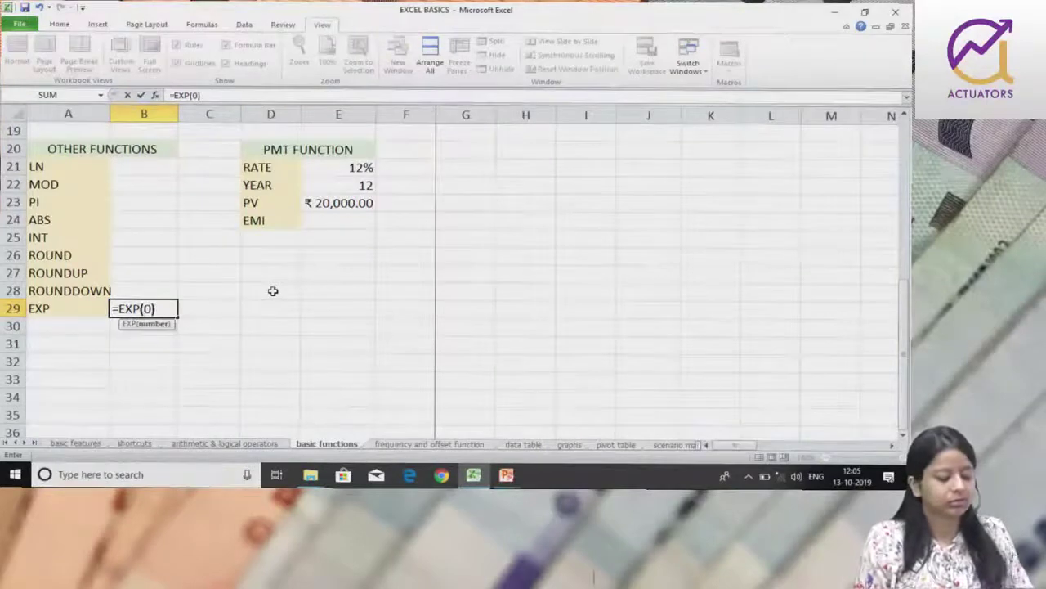
pyautogui.press('Return')
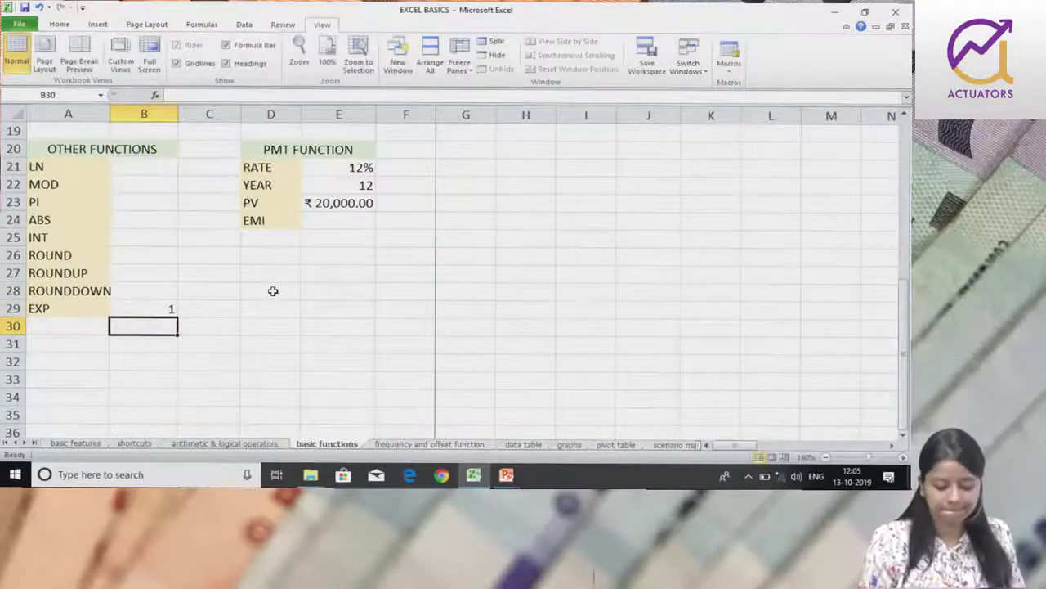
# Step: Change B29's formula to =EXP(1) so it shows 2.718282
pyautogui.press('Up')
pyautogui.doubleClick(164, 305)
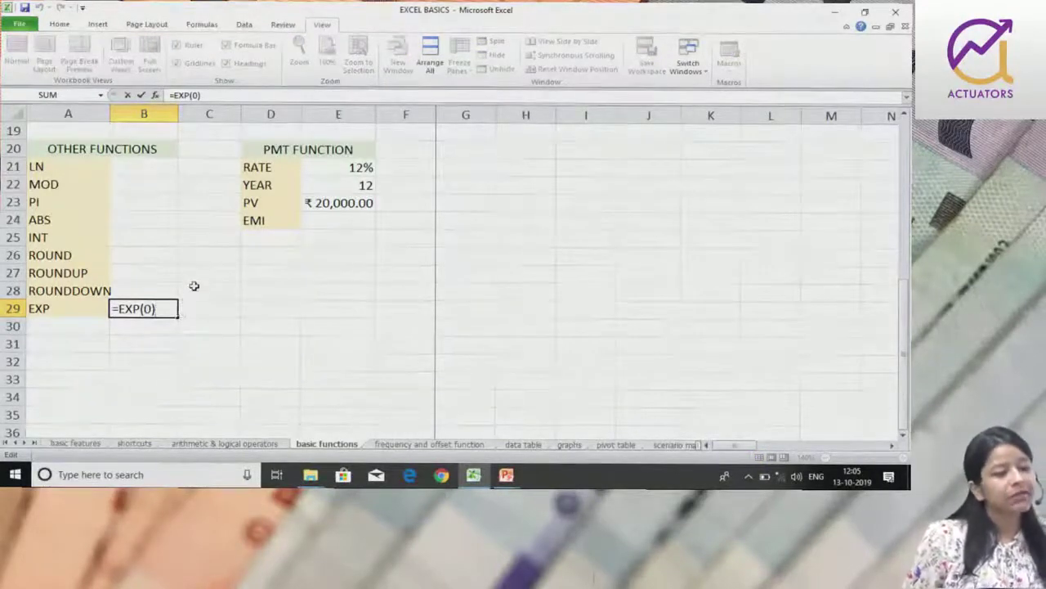
pyautogui.click(150, 305)
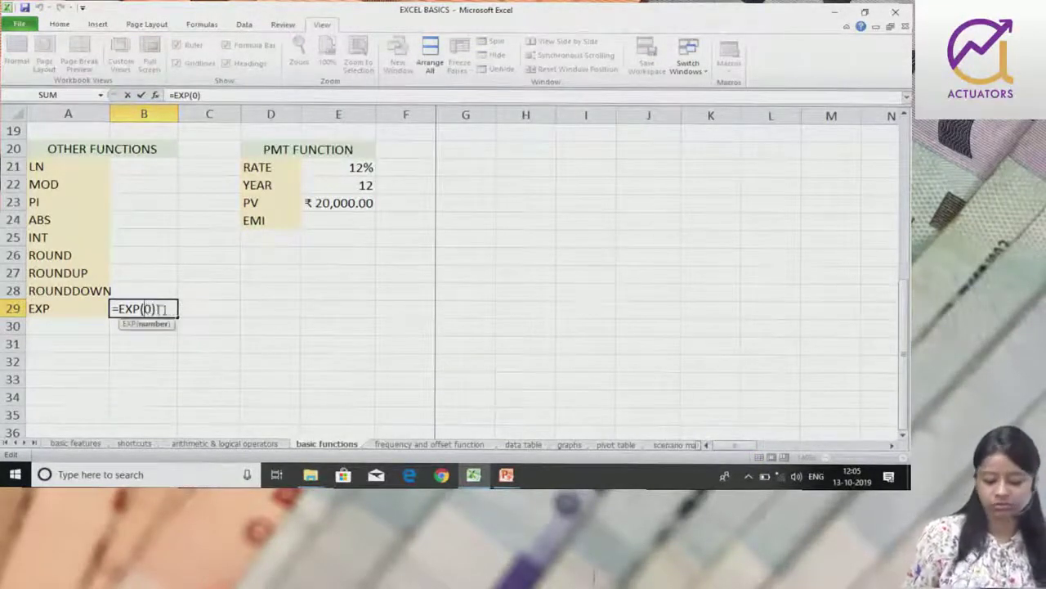
pyautogui.press('BackSpace')
pyautogui.write('1')
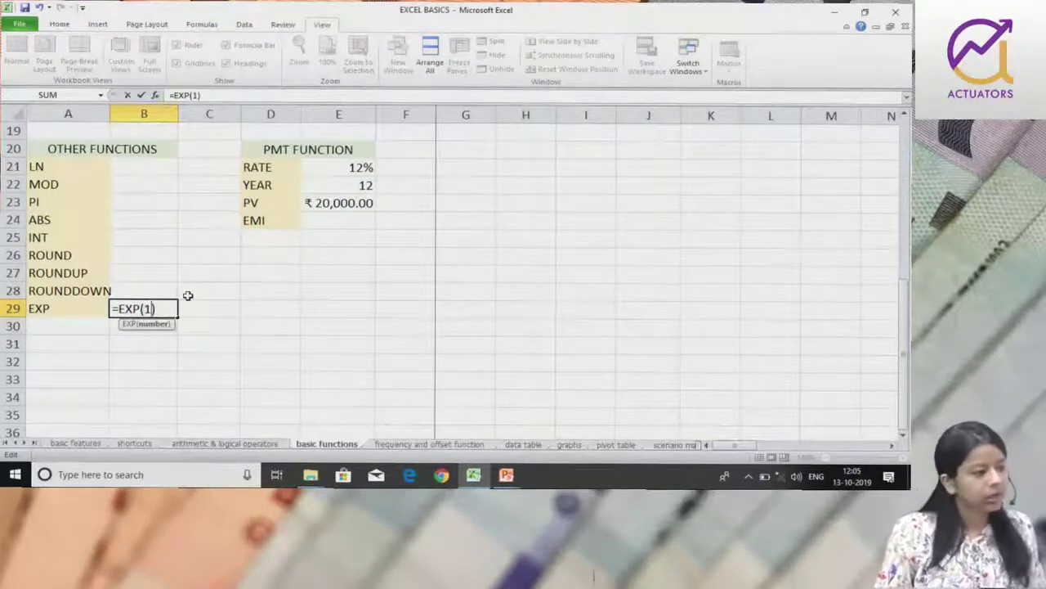
pyautogui.press('Return')
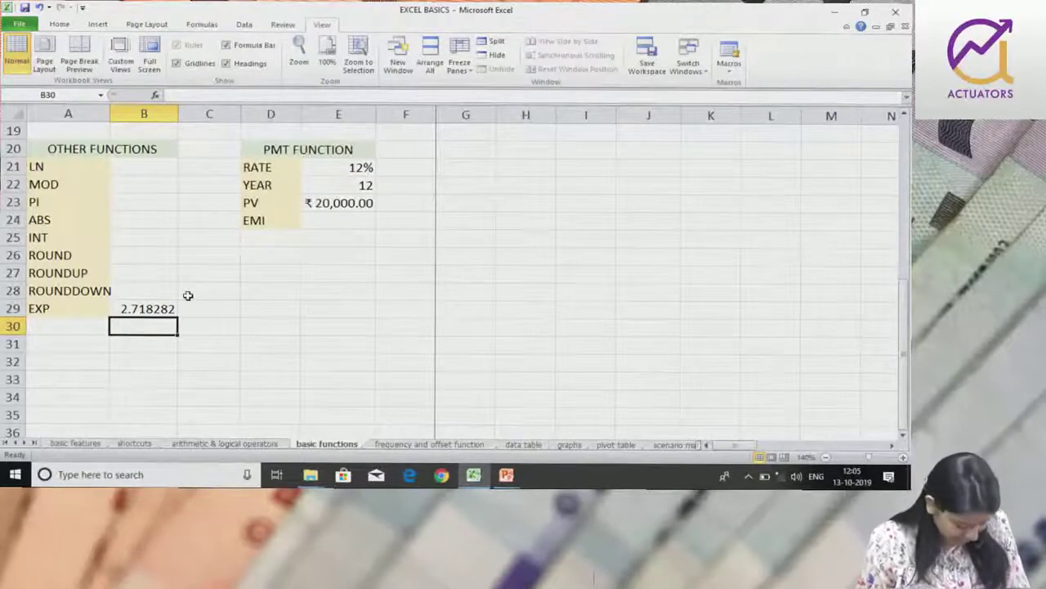
pyautogui.press('Up')
pyautogui.press('Down')
pyautogui.press('Up')
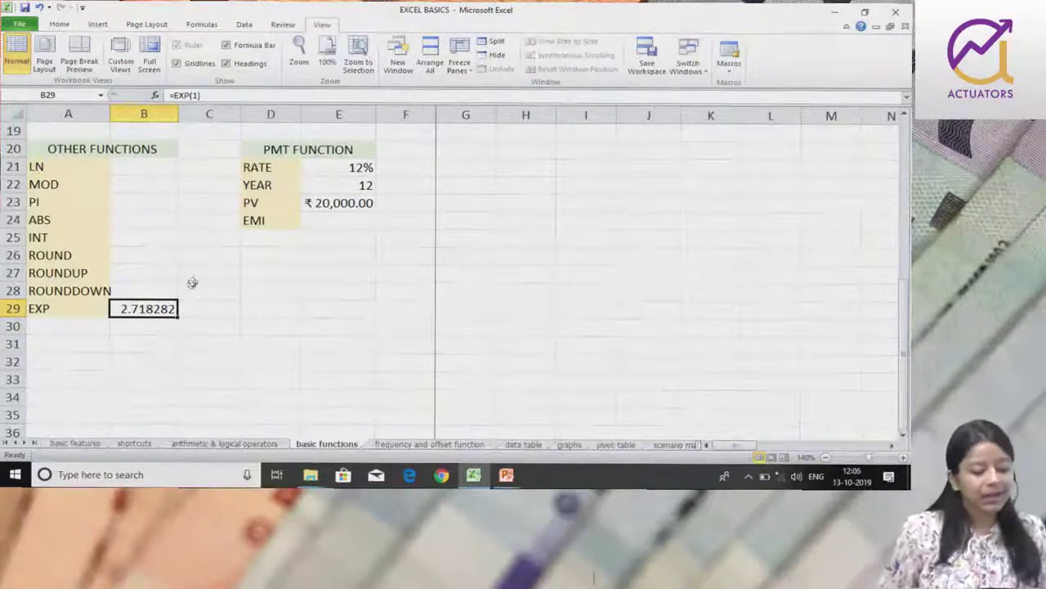
pyautogui.click(172, 163)
# Step: Enter =LN(EXP(1)) in B21, returning 1, and compare it with B29's EXP formula
pyautogui.write('=')
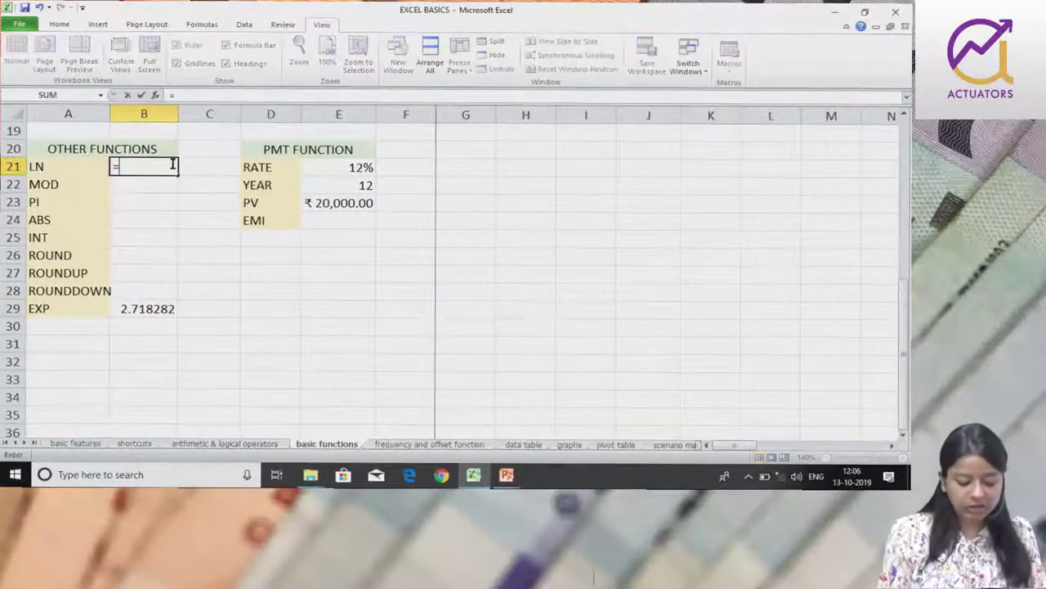
pyautogui.write('LN(')
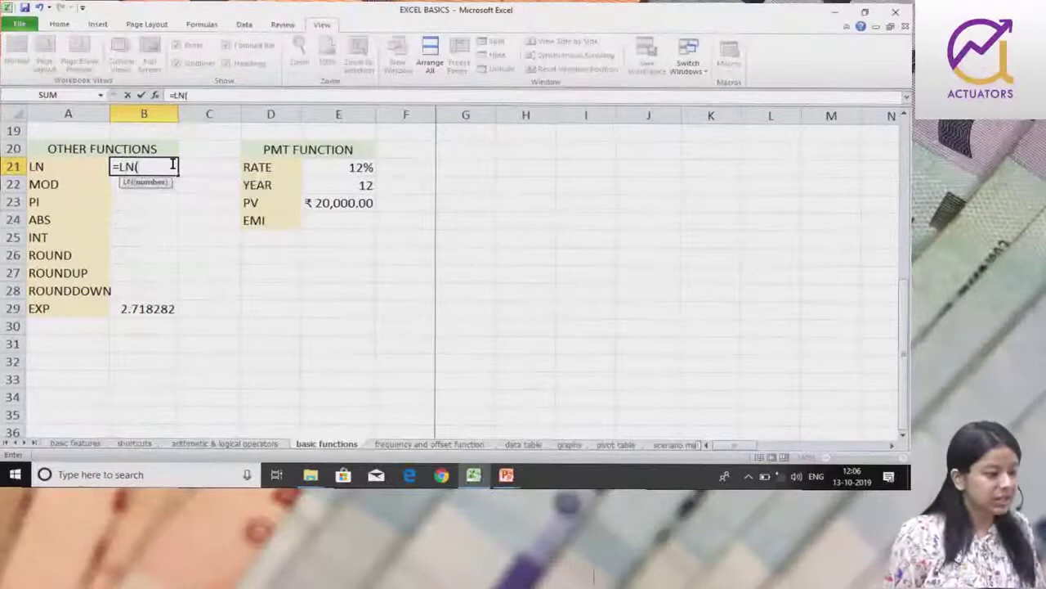
pyautogui.write('EXP')
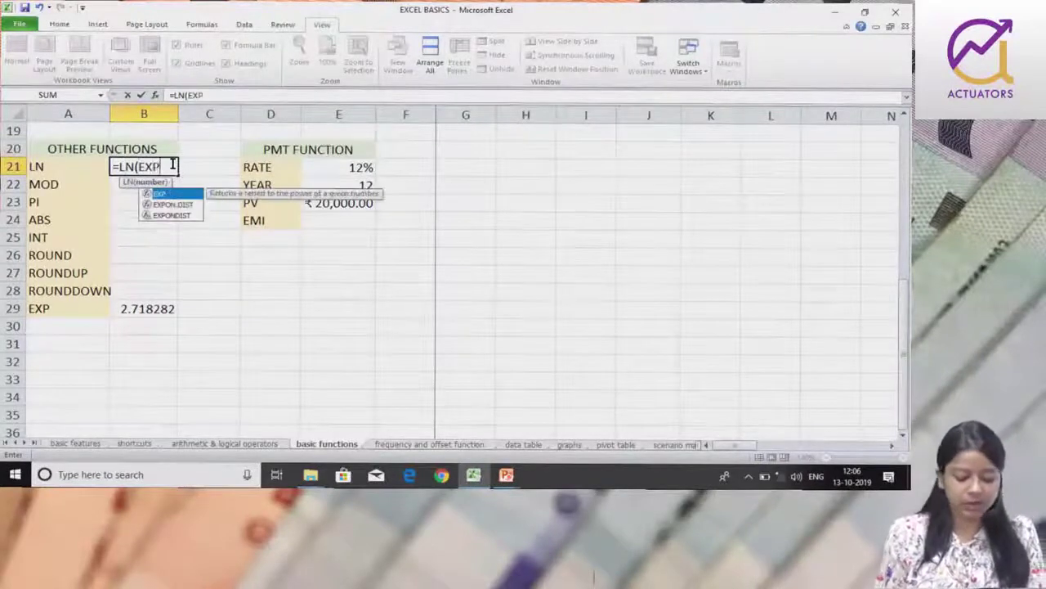
pyautogui.write('(1')
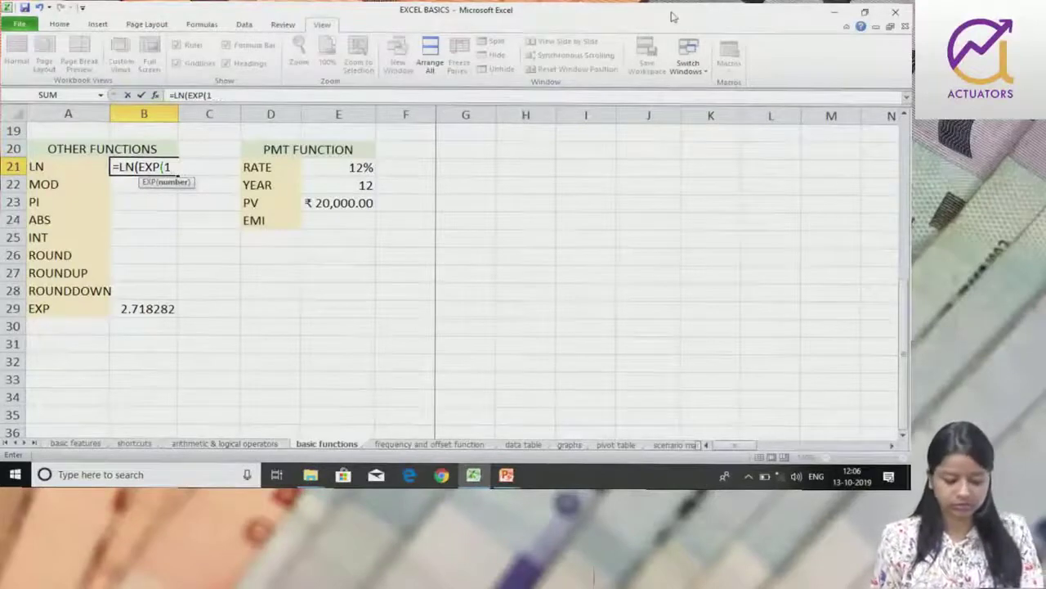
pyautogui.write(')')
pyautogui.press('Return')
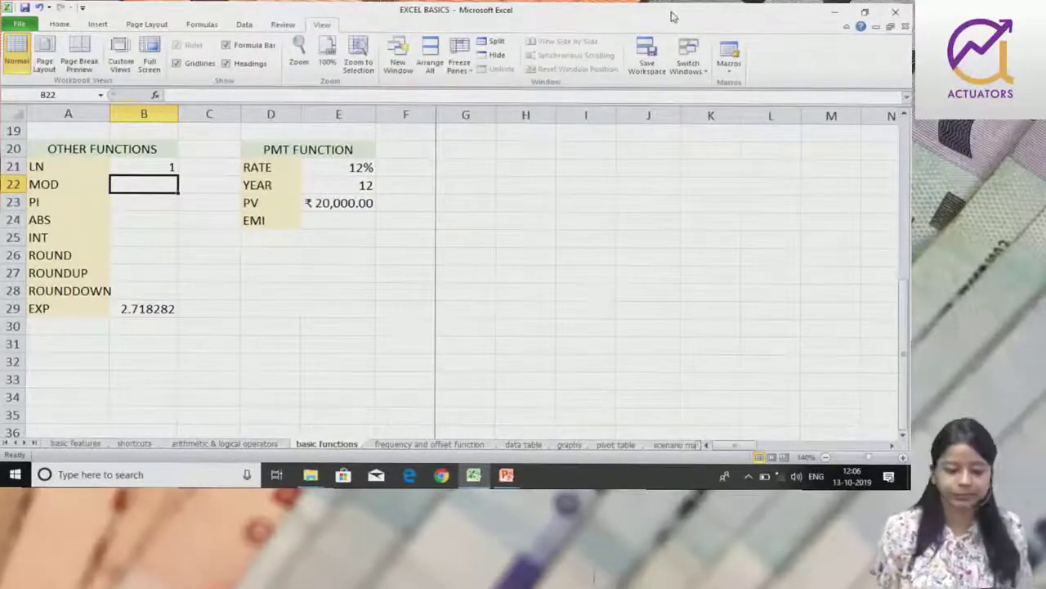
pyautogui.press('Up')
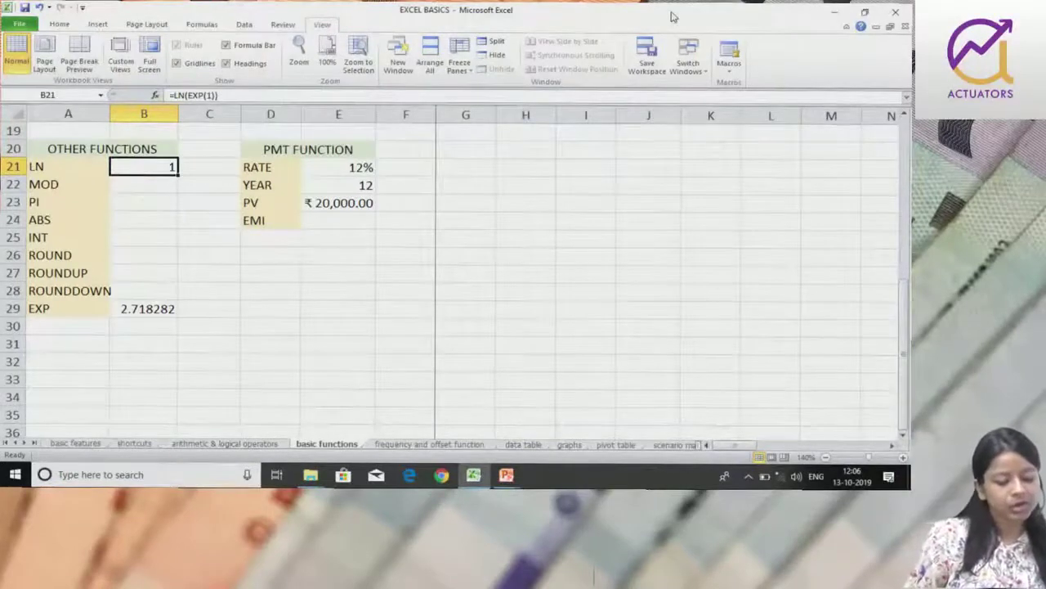
pyautogui.click(172, 308)
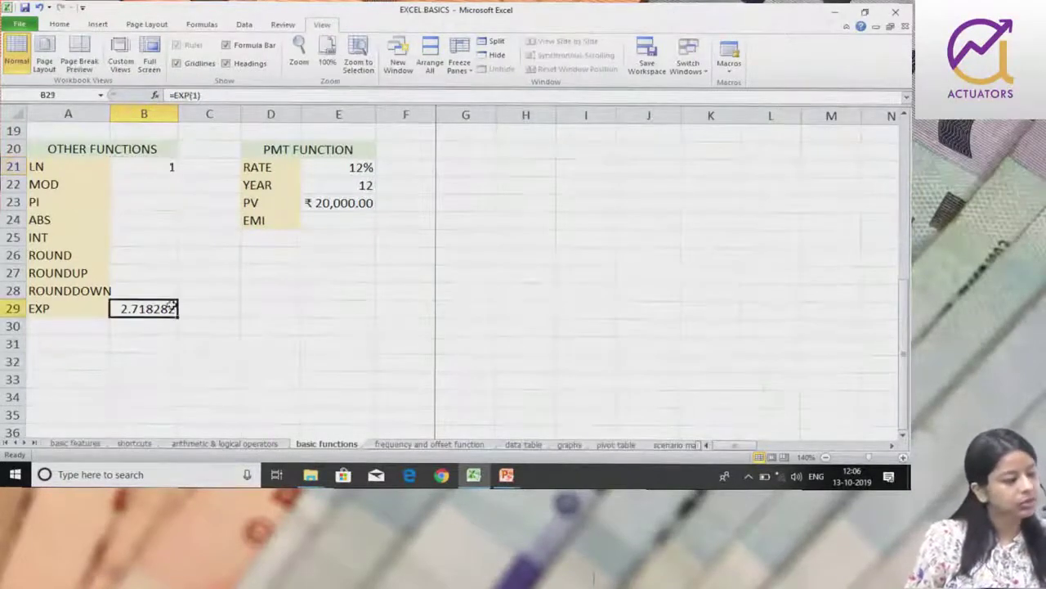
pyautogui.click(130, 166)
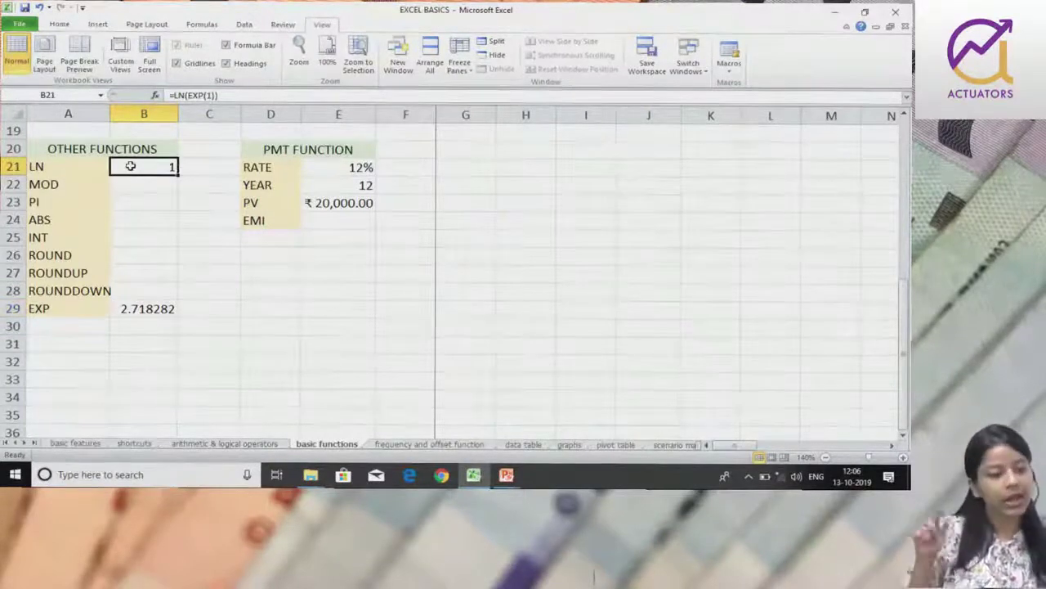
# Step: Enter =MOD(10,3) in B22 beside MOD so it shows 1
pyautogui.click(137, 181)
pyautogui.write('=M')
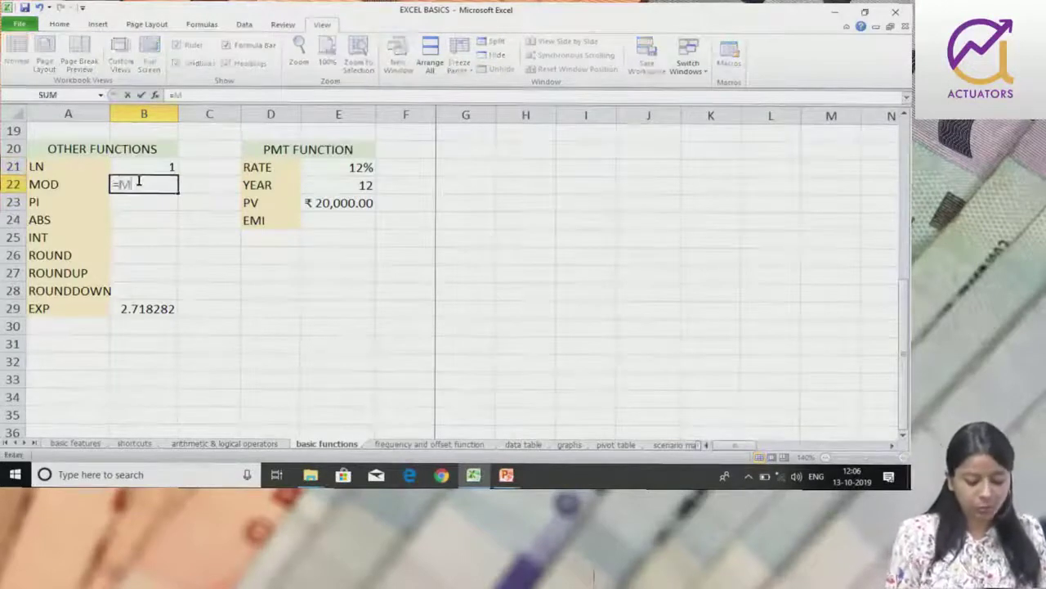
pyautogui.write('OD(10,')
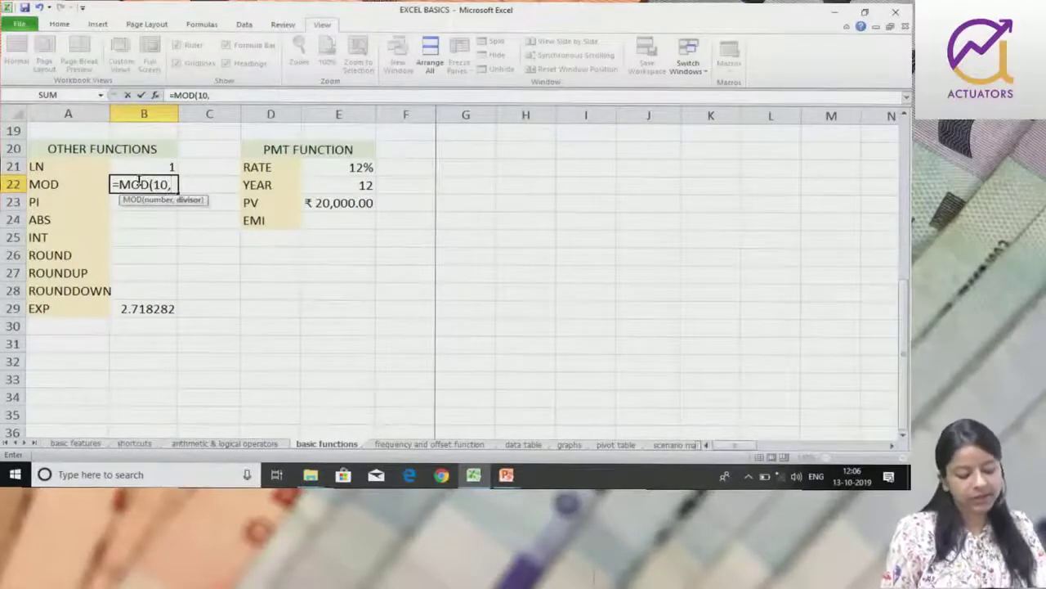
pyautogui.write('3)')
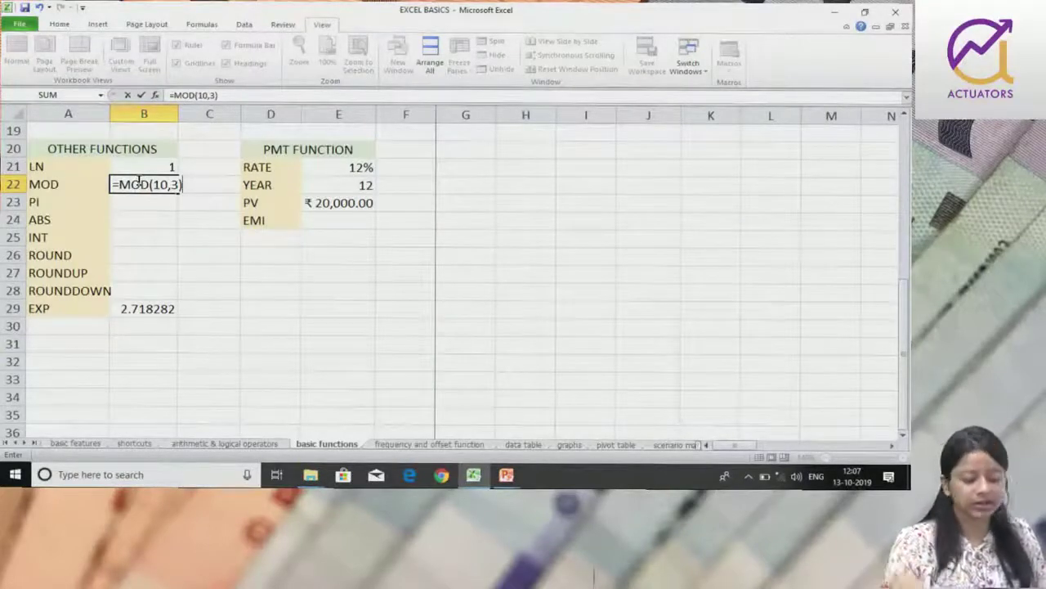
pyautogui.press('Return')
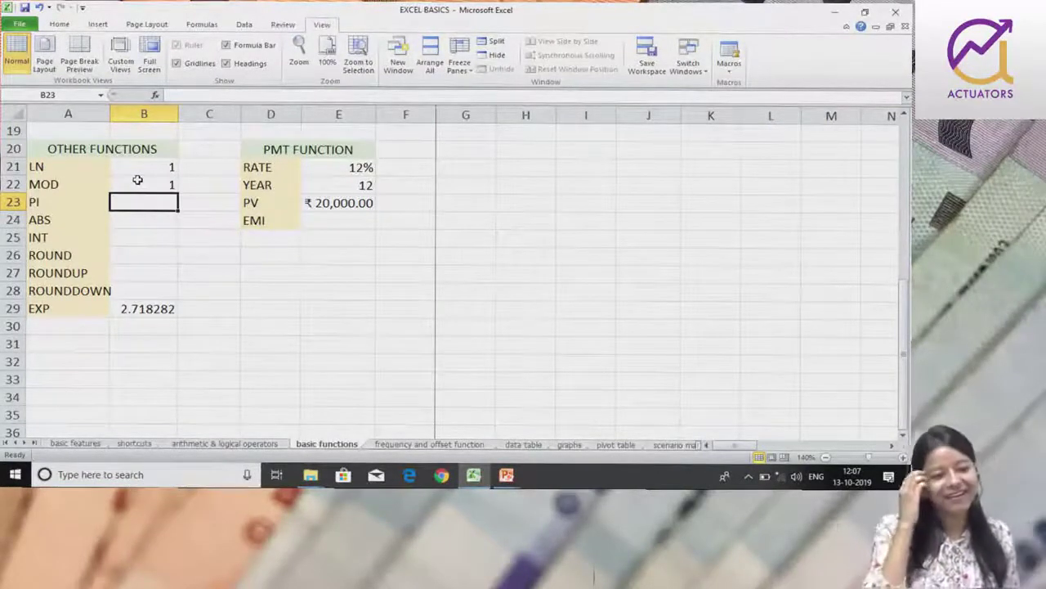
pyautogui.click(135, 181)
pyautogui.click(576, 189)
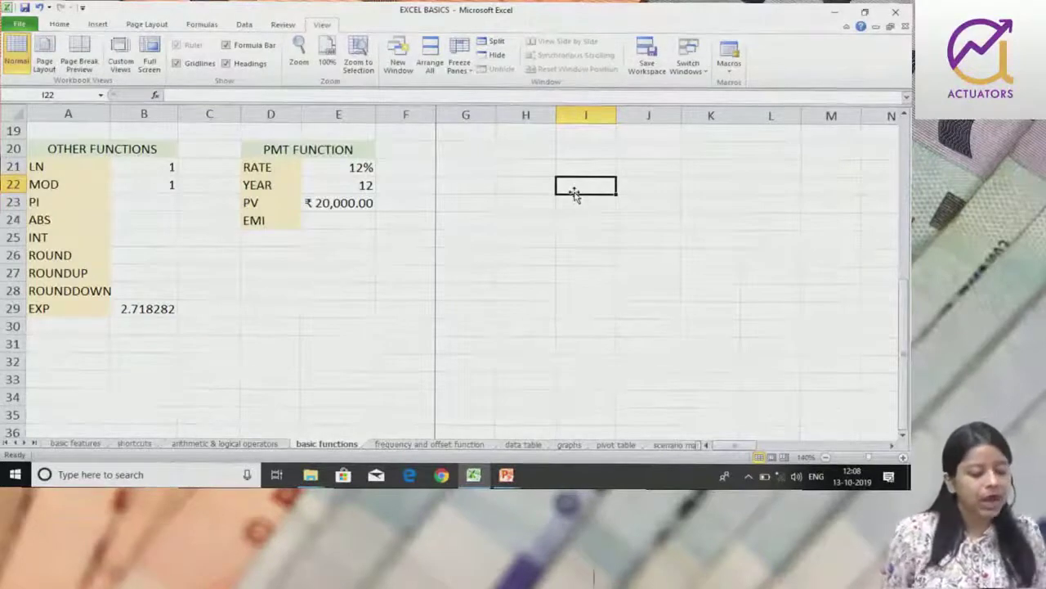
pyautogui.click(157, 180)
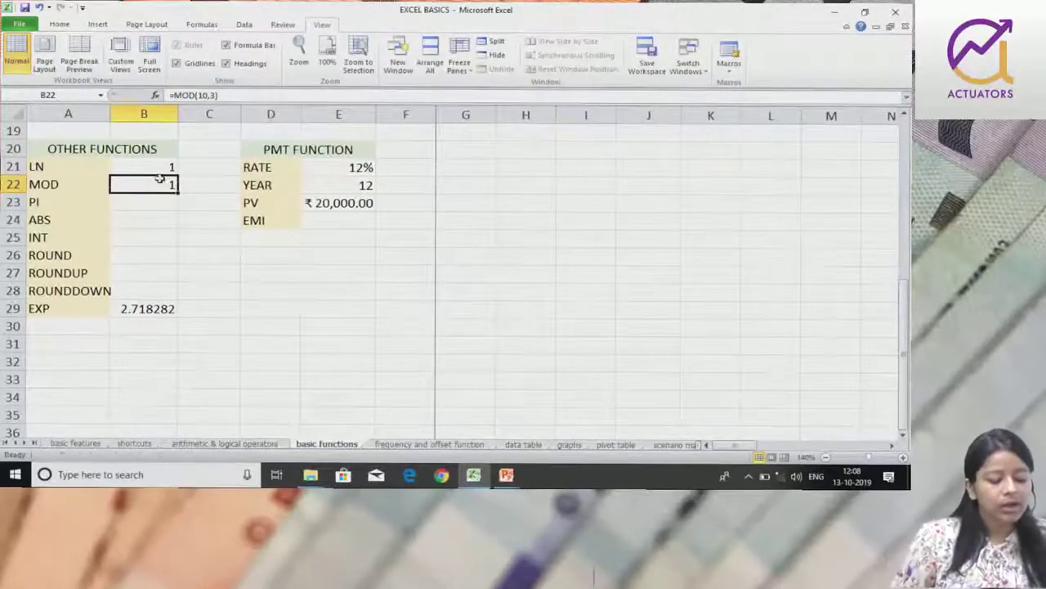
pyautogui.write('=MOD(10,3)')
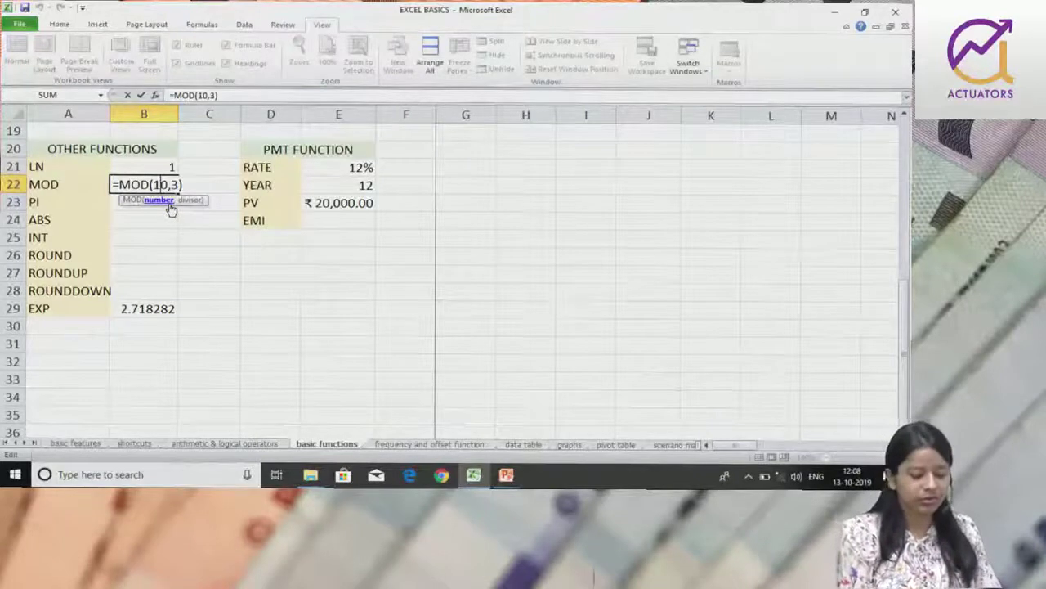
pyautogui.press('Return')
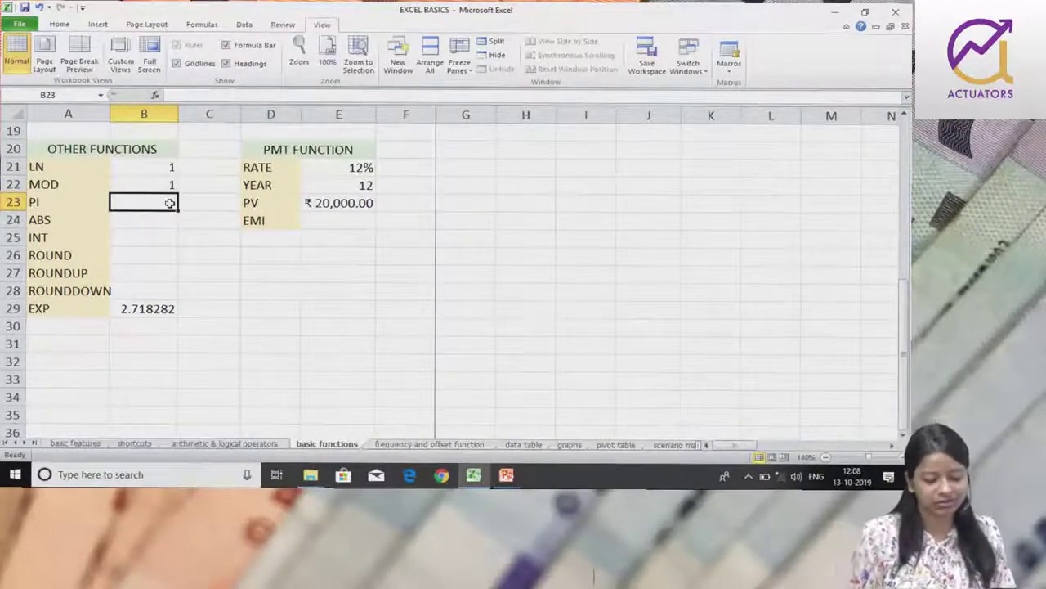
# Step: Enter =PI() in B23, giving 3.141593, then reopen the cell to show the formula
pyautogui.write('=')
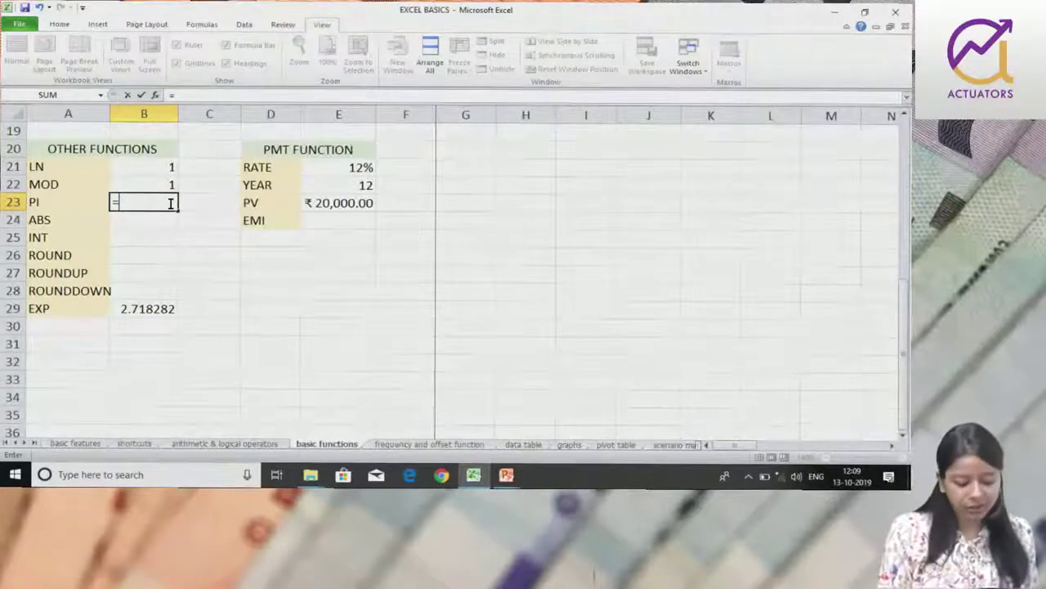
pyautogui.write('PI')
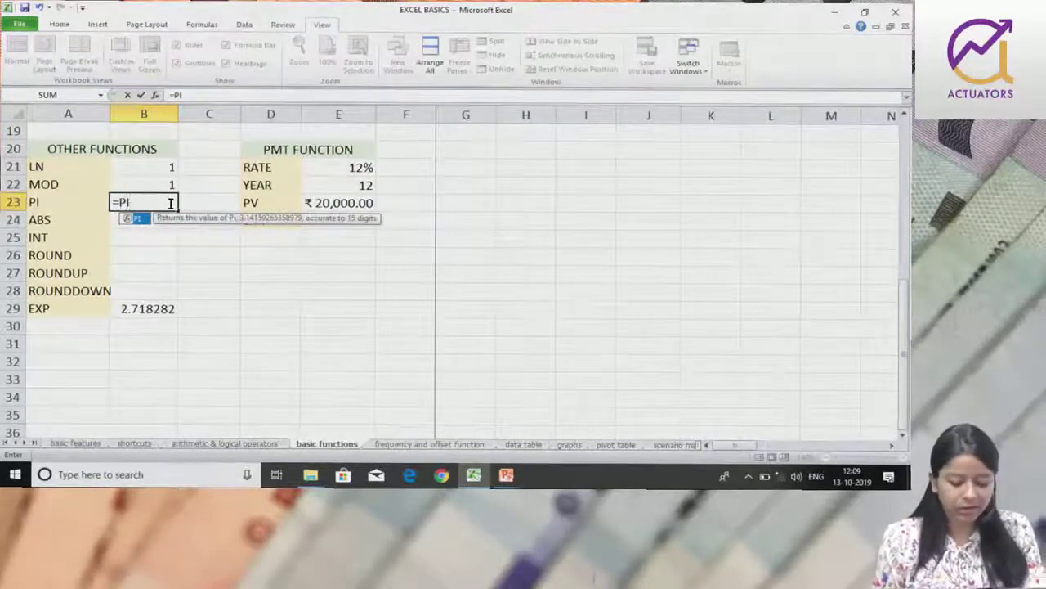
pyautogui.write('()')
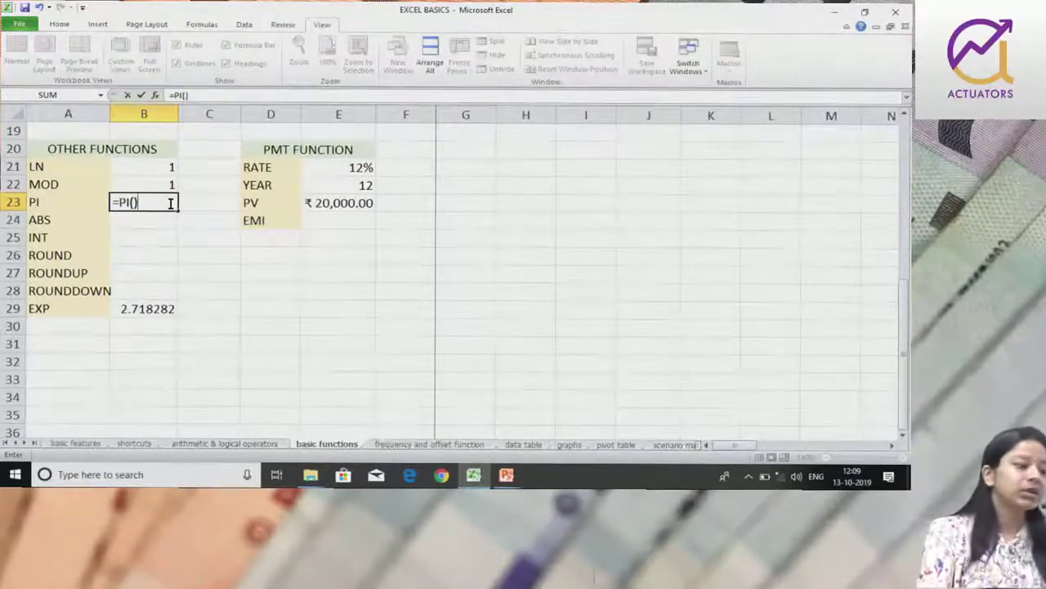
pyautogui.press('BackSpace')
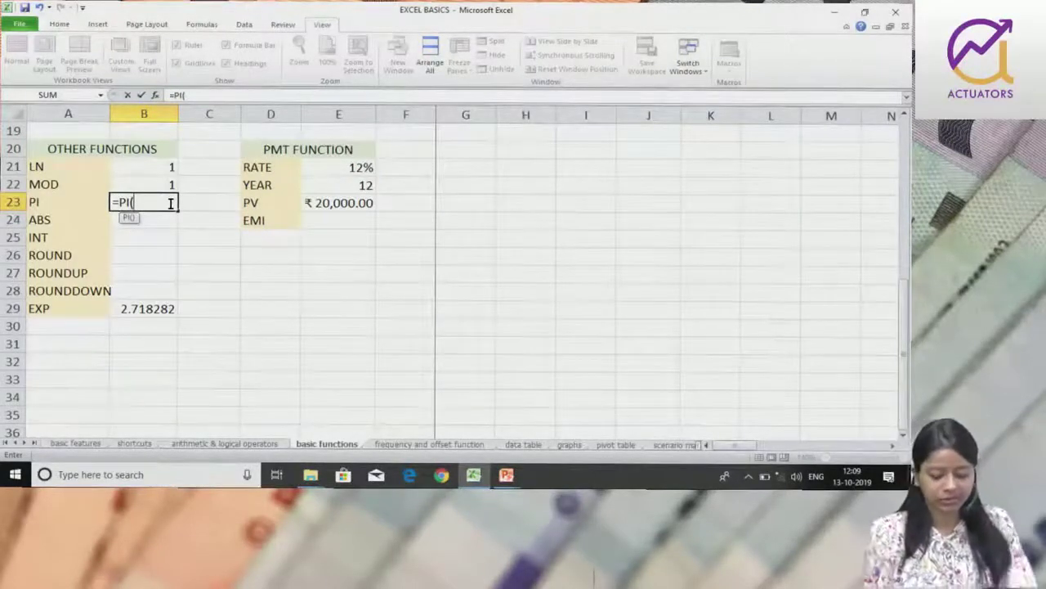
pyautogui.press('Return')
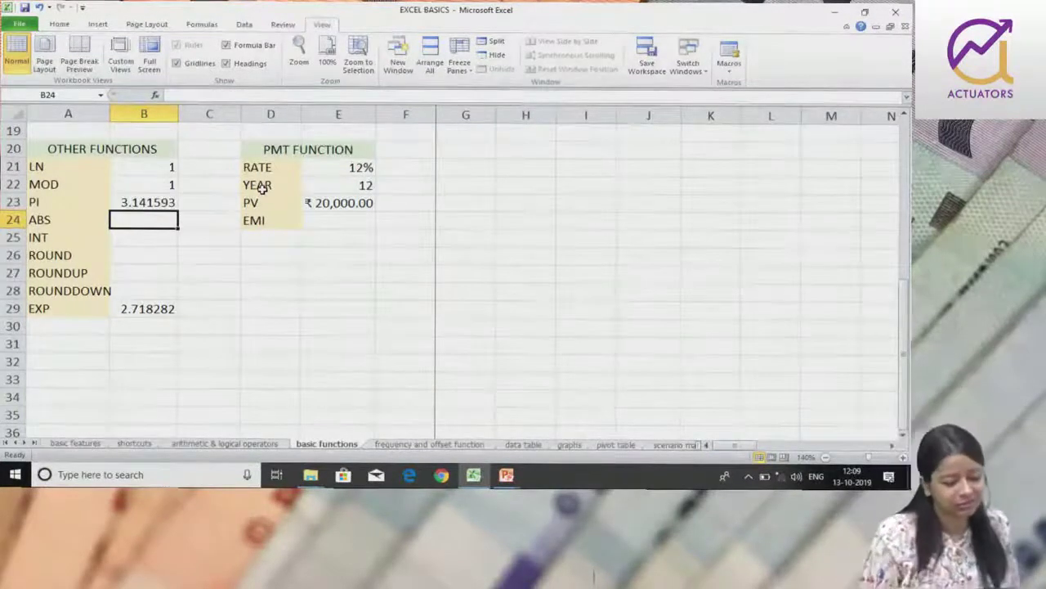
pyautogui.click(143, 200)
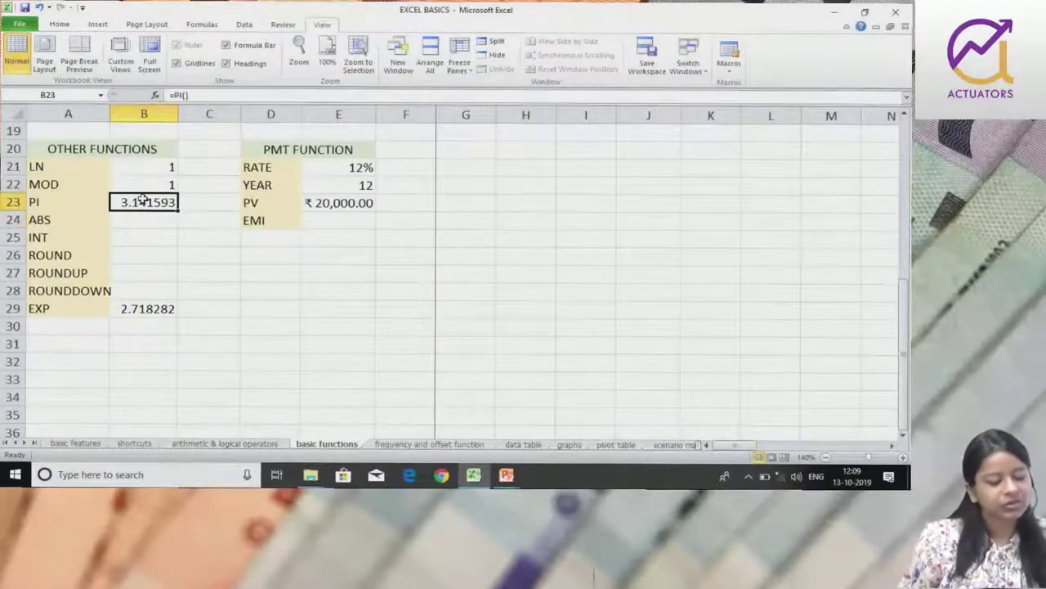
pyautogui.doubleClick(143, 200)
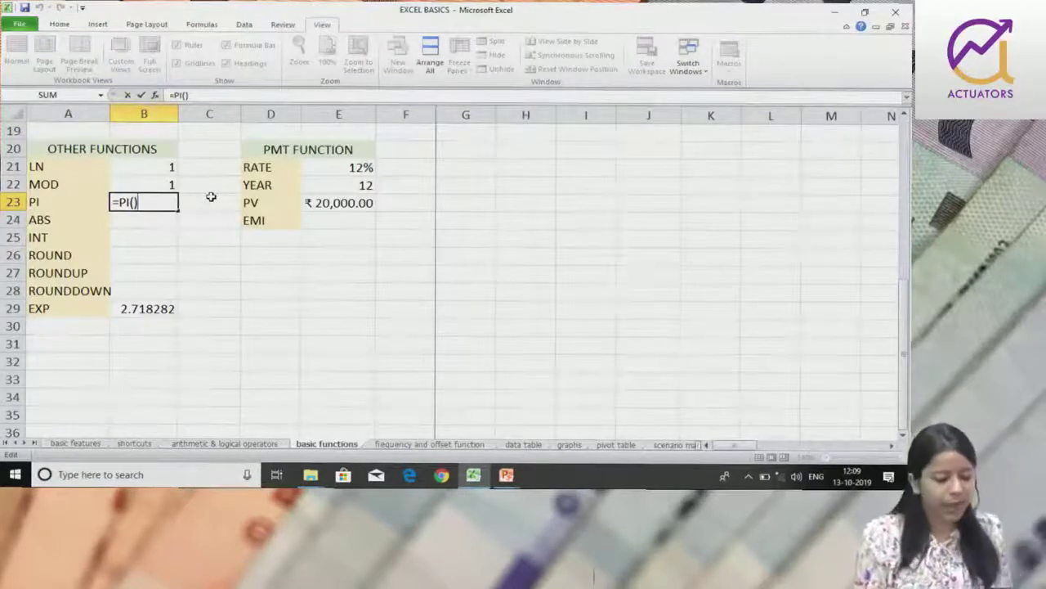
pyautogui.press('Return')
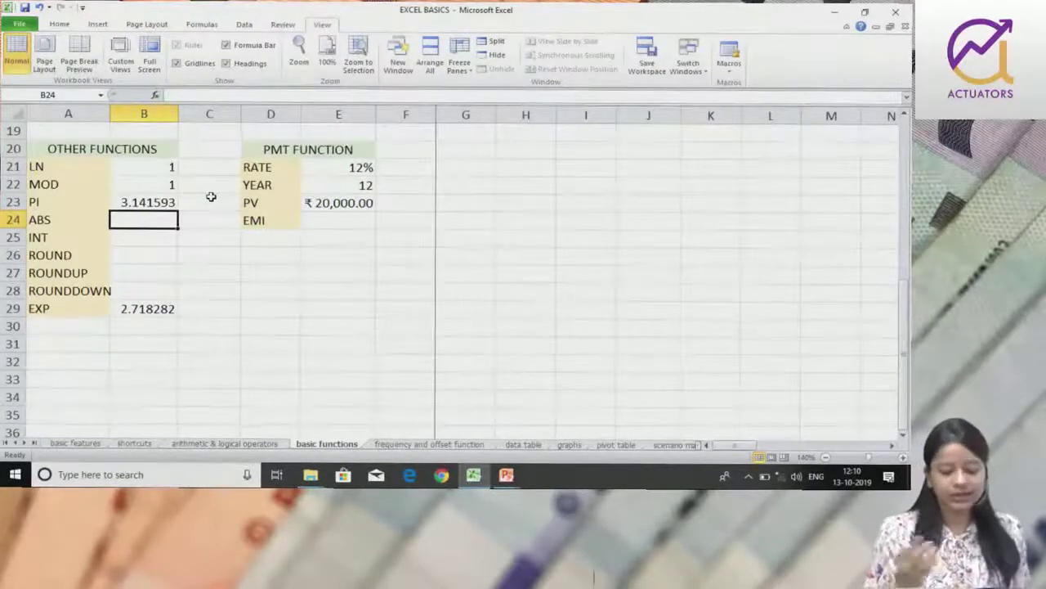
pyautogui.write('=AB')
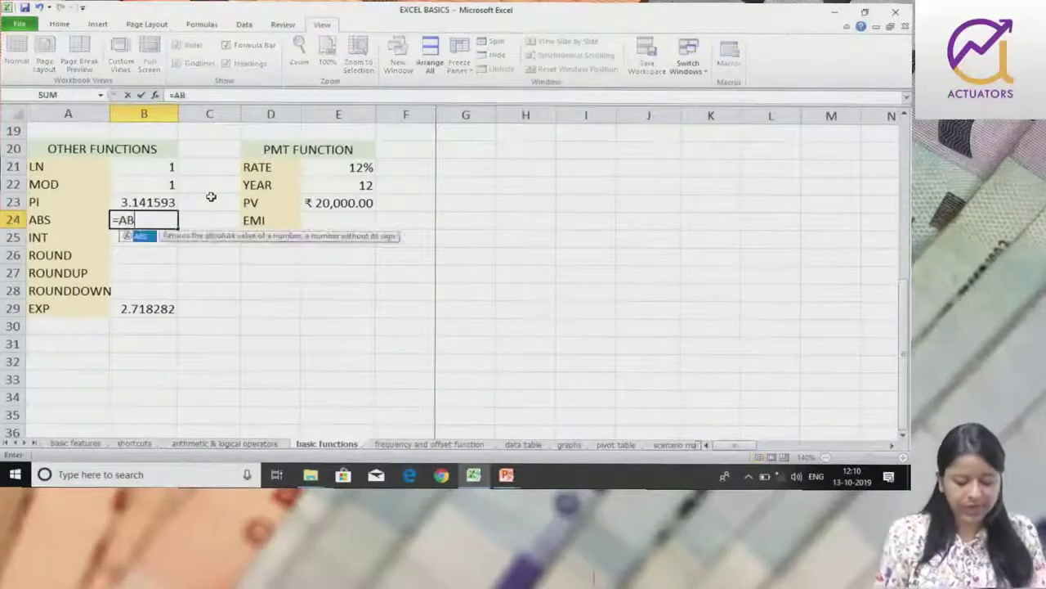
pyautogui.write('S(-56.6')
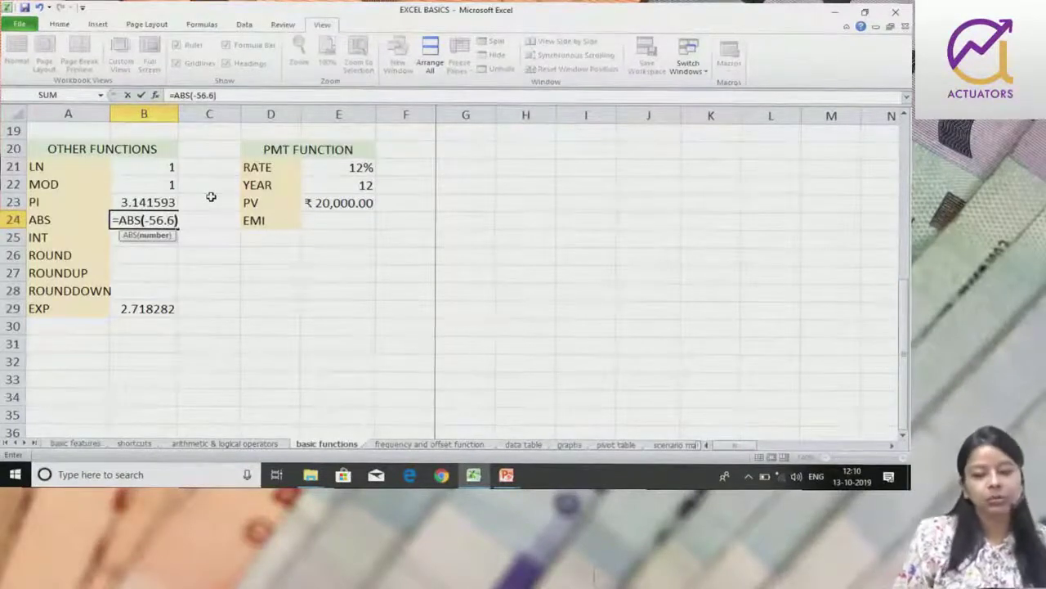
pyautogui.write(')')
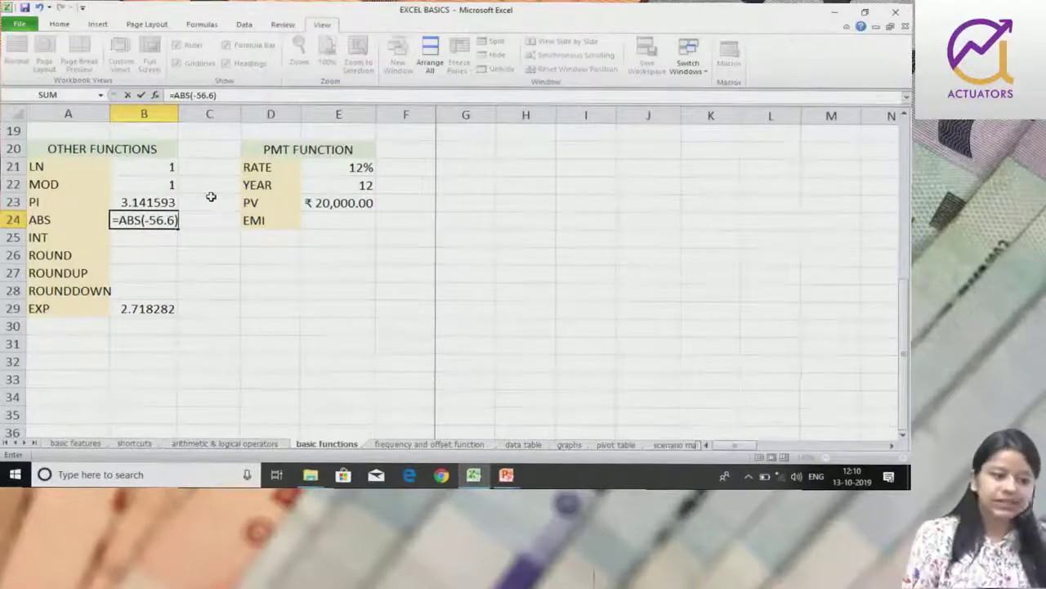
pyautogui.press('Return')
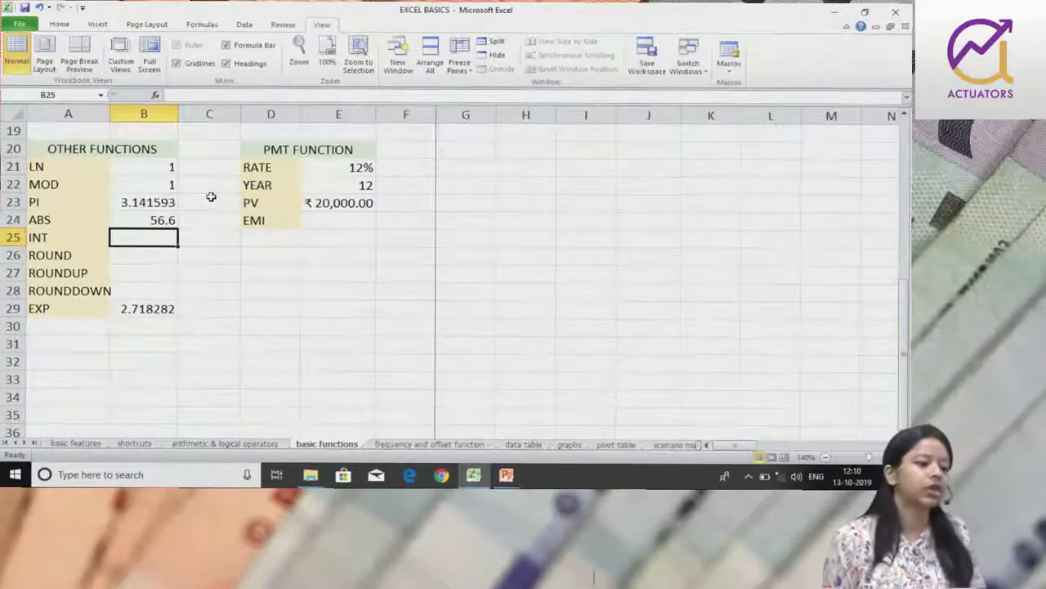
pyautogui.press('Up')
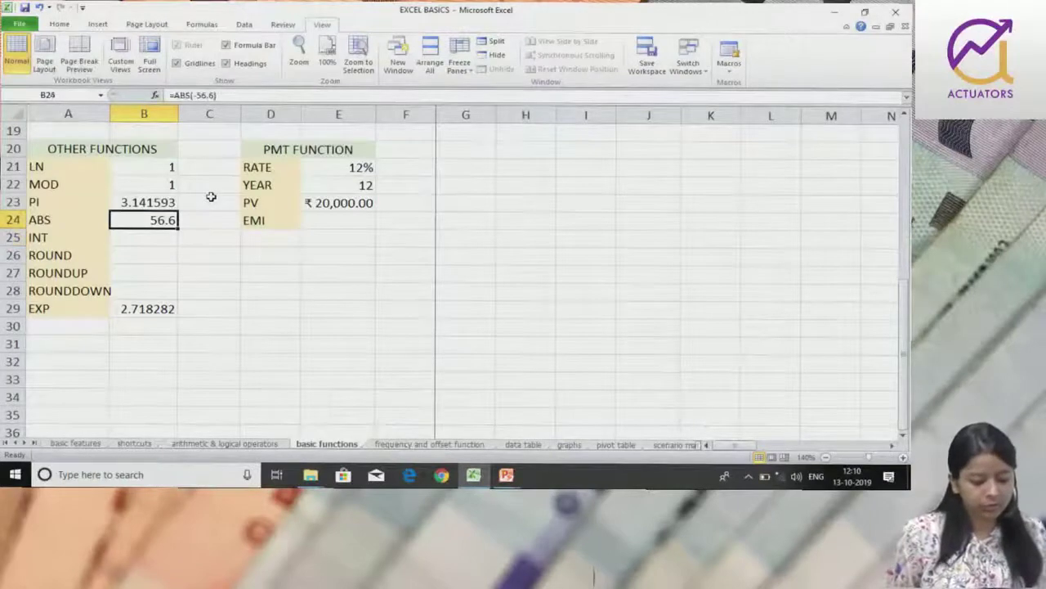
pyautogui.doubleClick(133, 220)
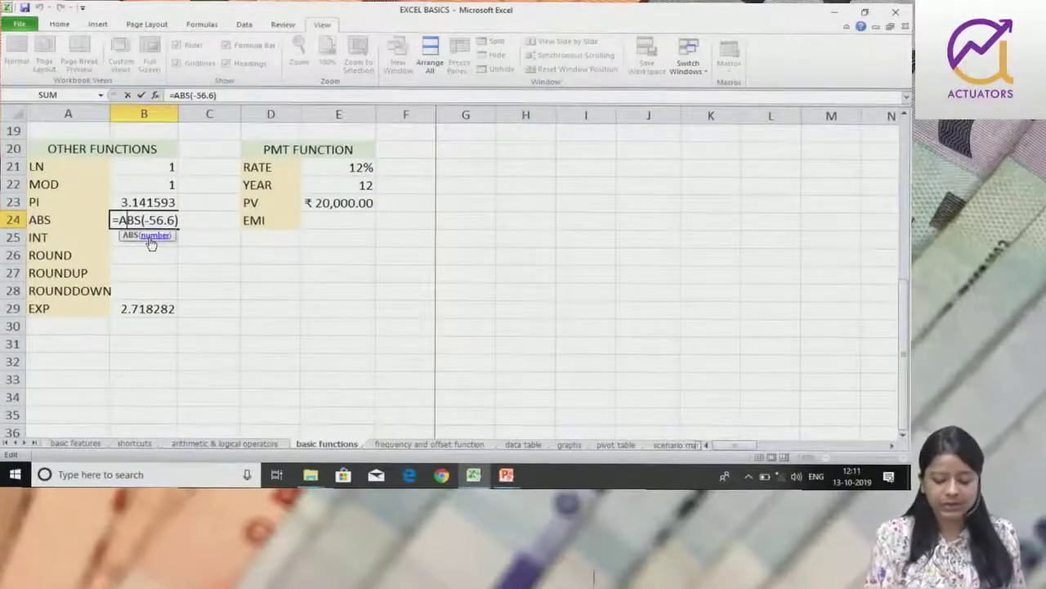
pyautogui.press('Return')
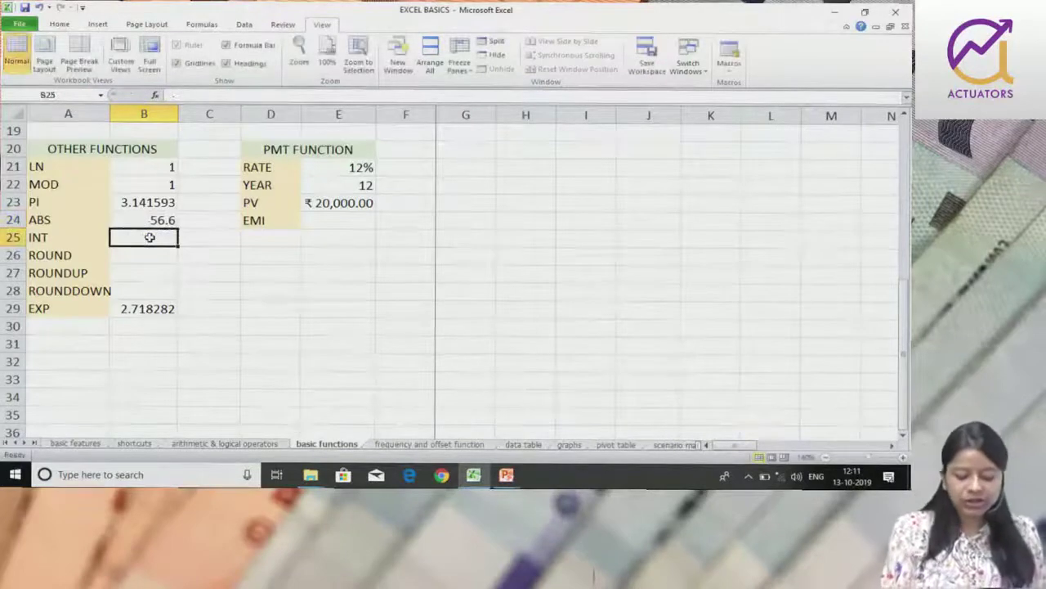
# Step: Type =INT(78.8) into B25 beside INT and enter it
pyautogui.write('=INT')
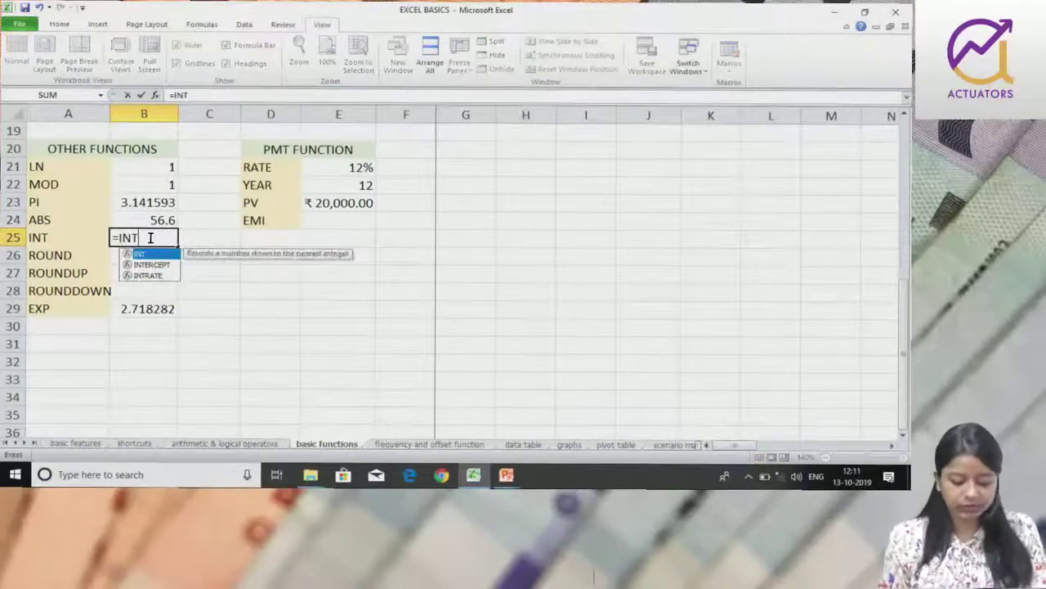
pyautogui.write('(')
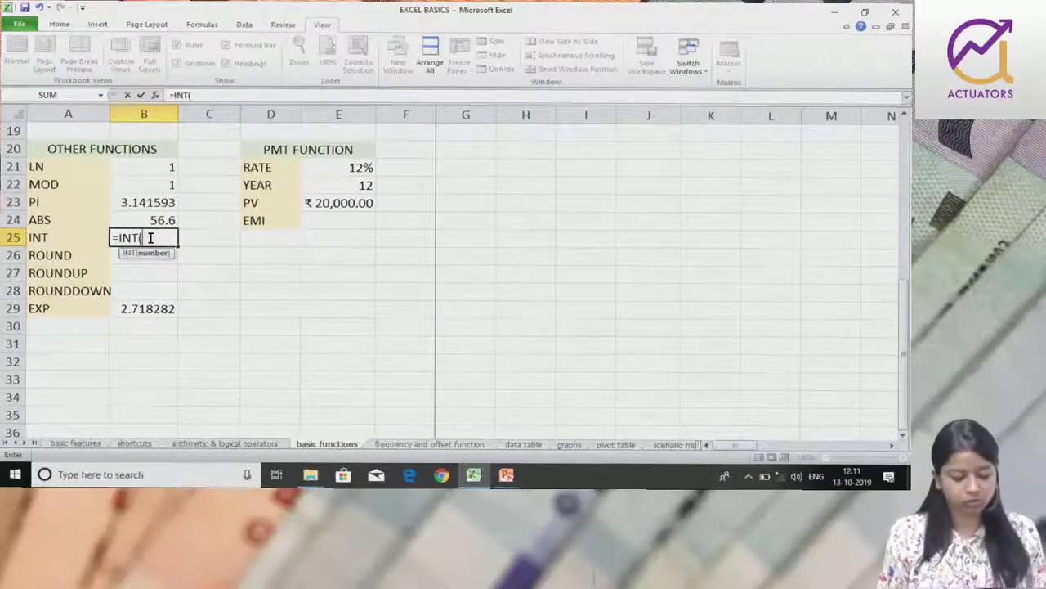
pyautogui.press('BackSpace')
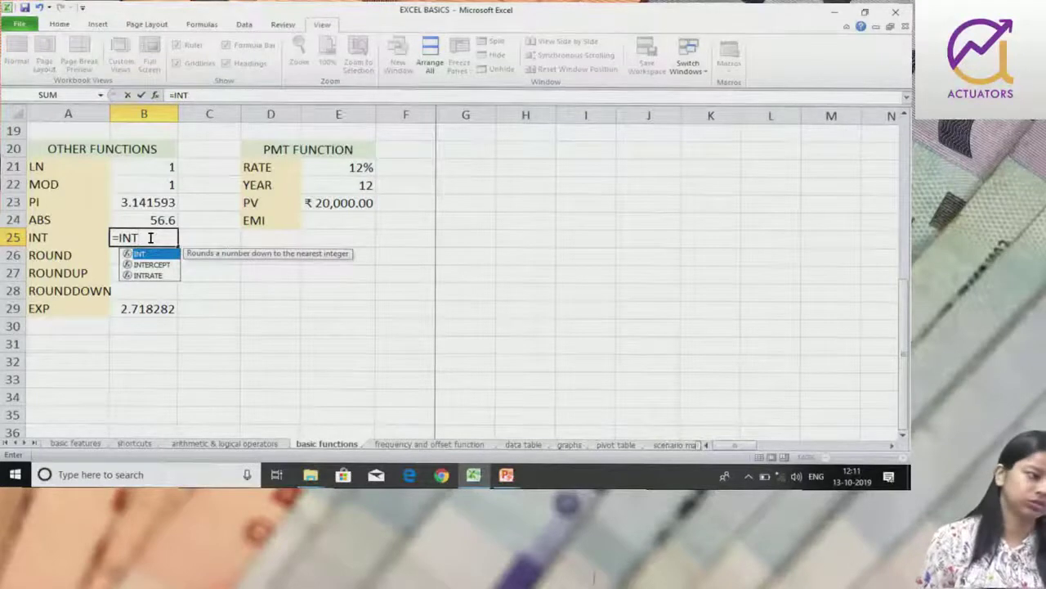
pyautogui.write('(')
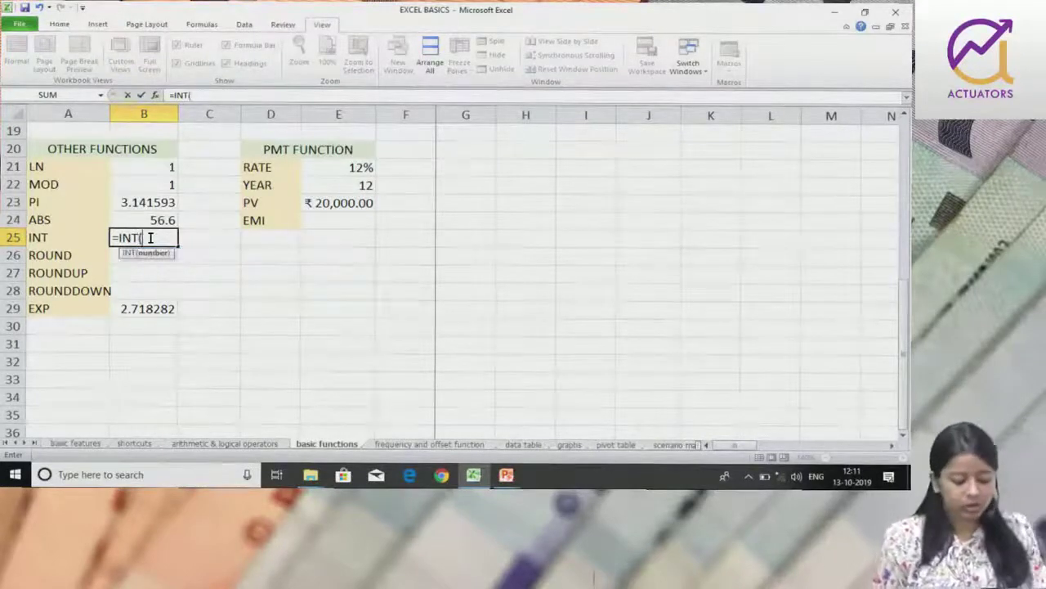
pyautogui.write('78.8')
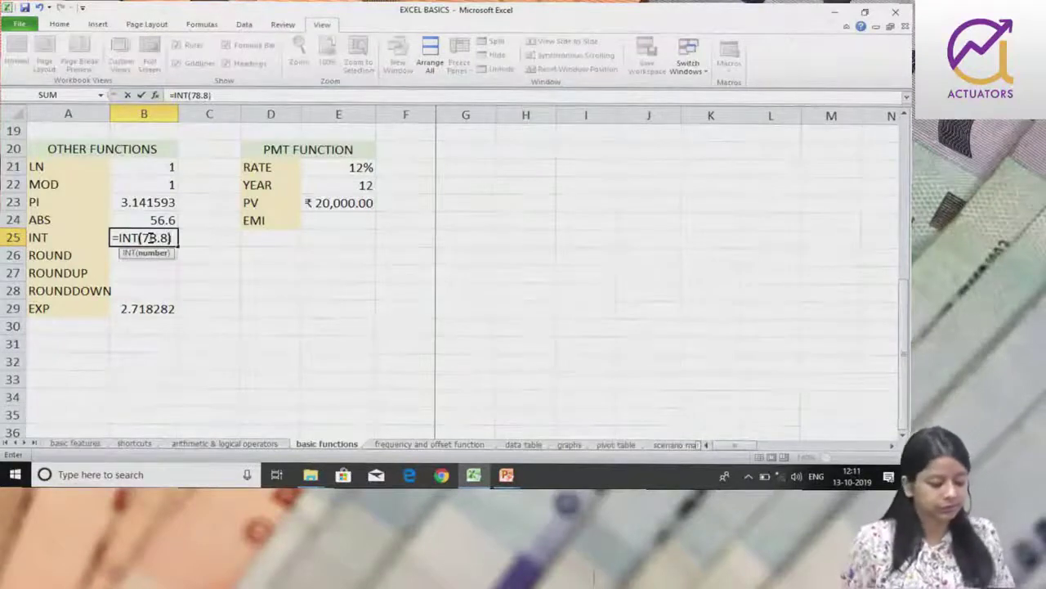
pyautogui.write(')')
pyautogui.press('Return')
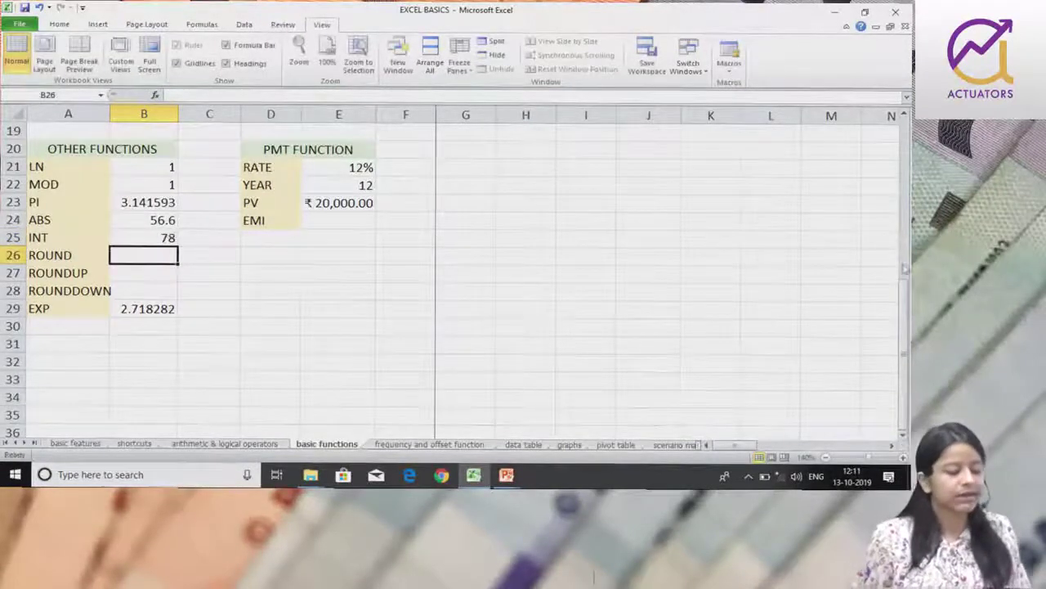
# Step: Reopen B25's INT formula, retype its ending and re-enter it so it shows 78
pyautogui.click(167, 238)
pyautogui.doubleClick(169, 238)
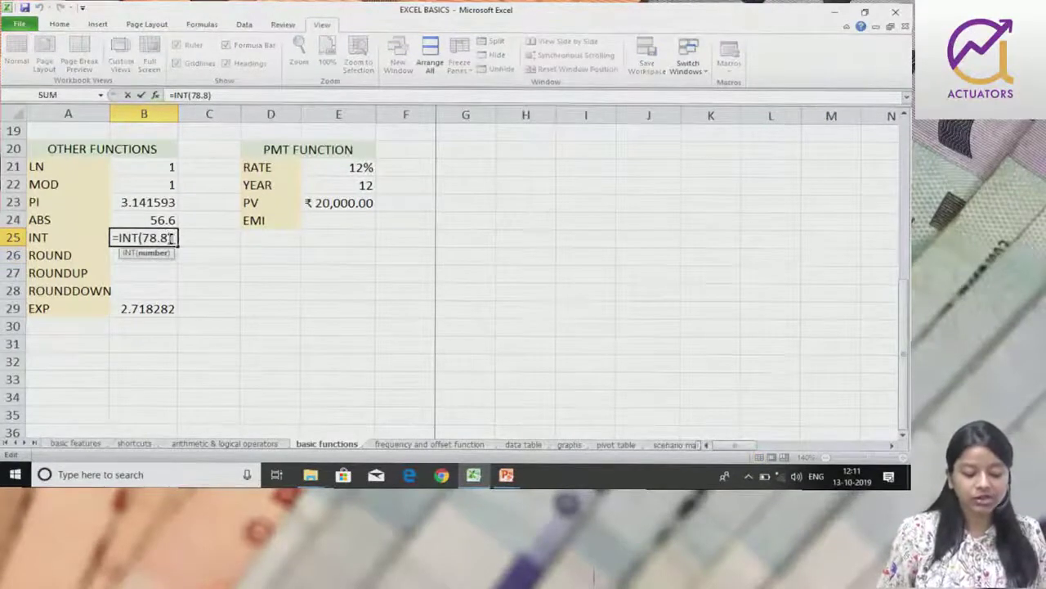
pyautogui.press('BackSpace')
pyautogui.press('BackSpace')
pyautogui.press('BackSpace')
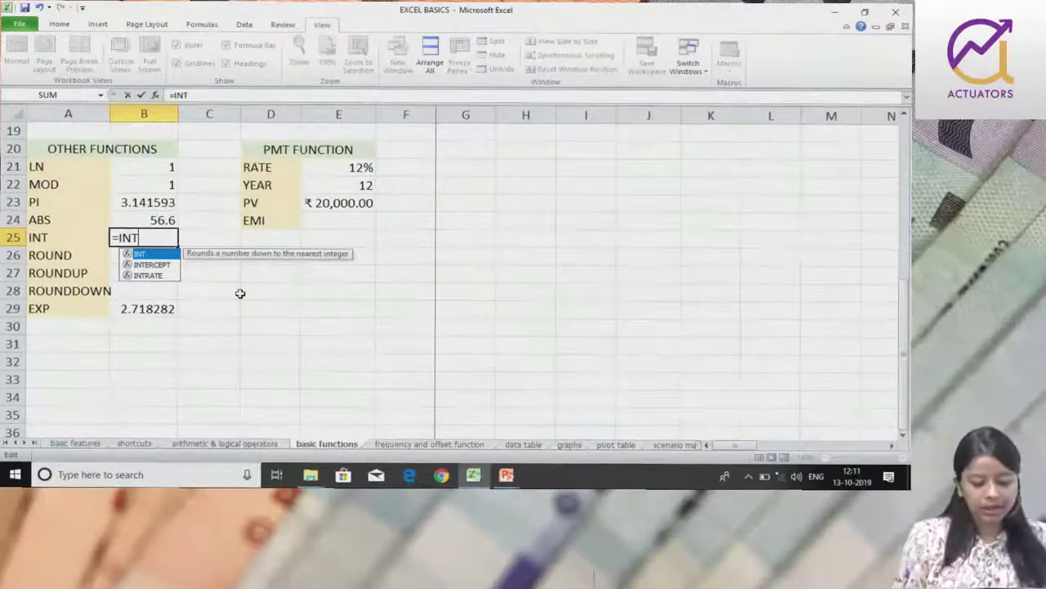
pyautogui.write('(7')
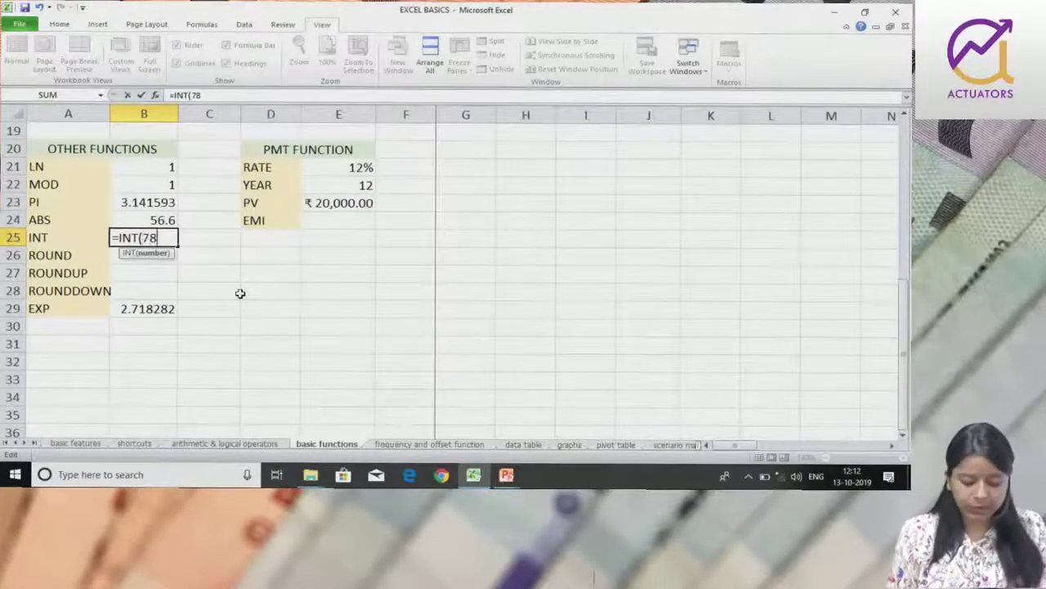
pyautogui.write('8')
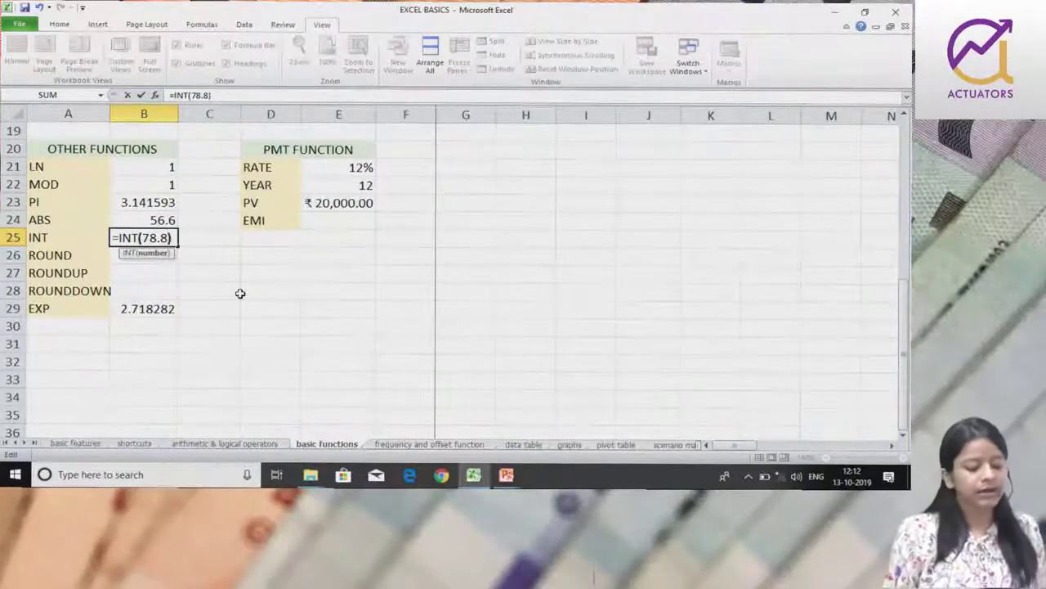
pyautogui.press('Return')
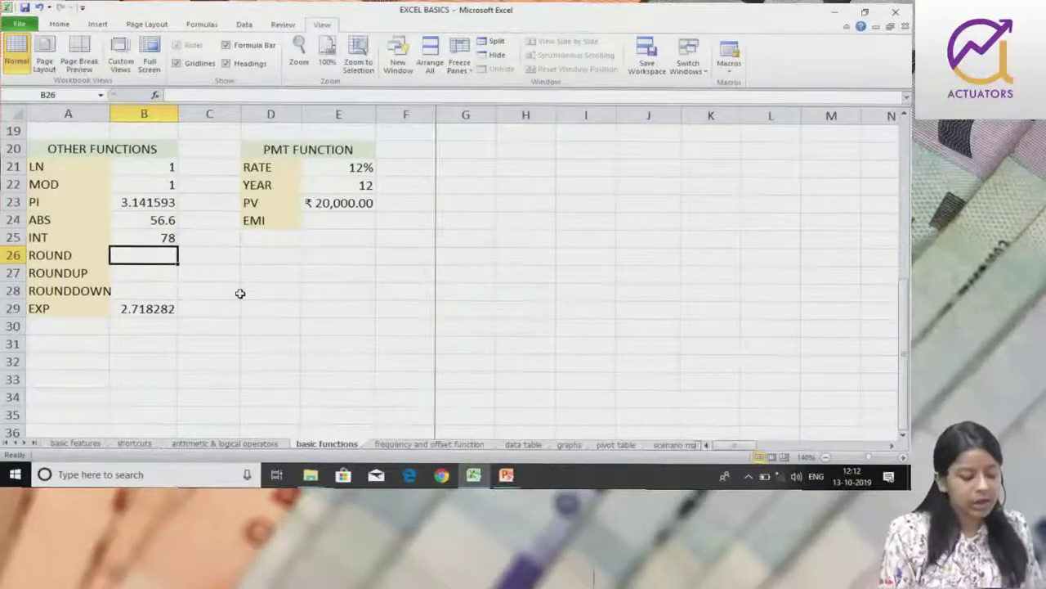
# Step: Enter =ROUND(78.8675,1) in B26 beside ROUND, giving 78.9
pyautogui.write('=ROUND')
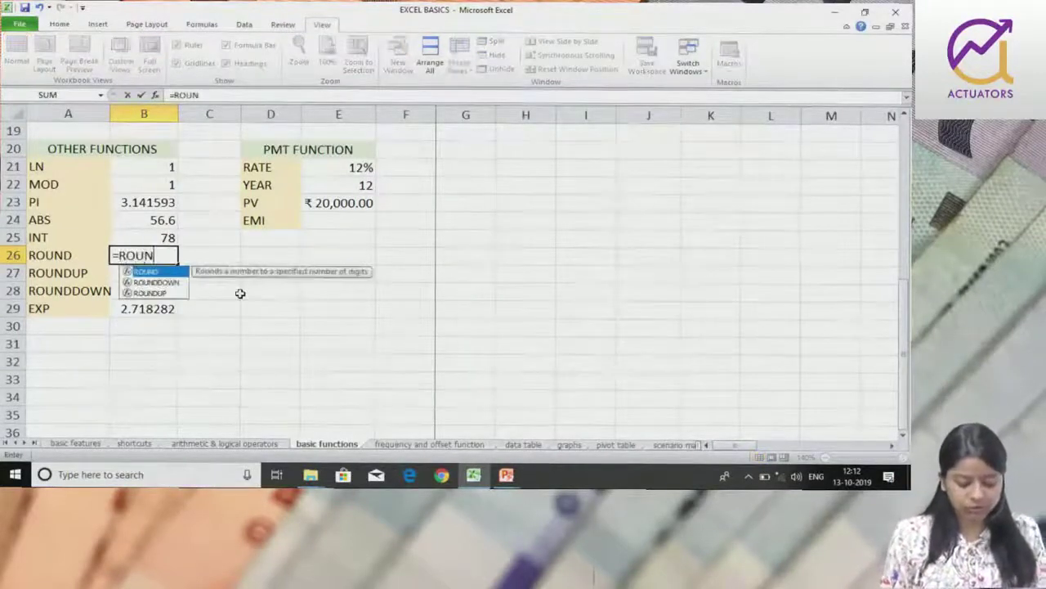
pyautogui.write('(')
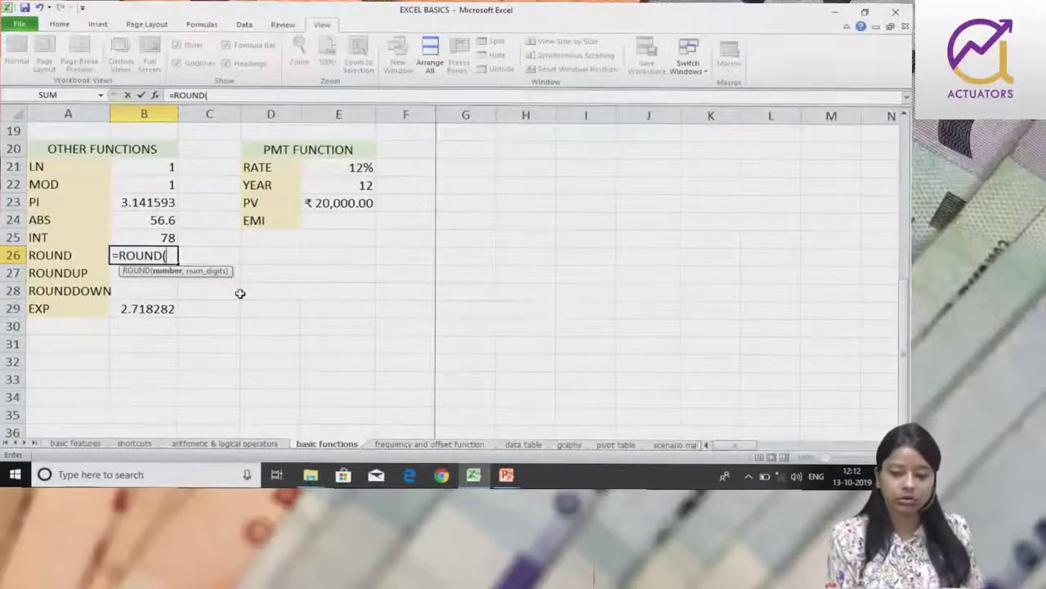
pyautogui.write('7')
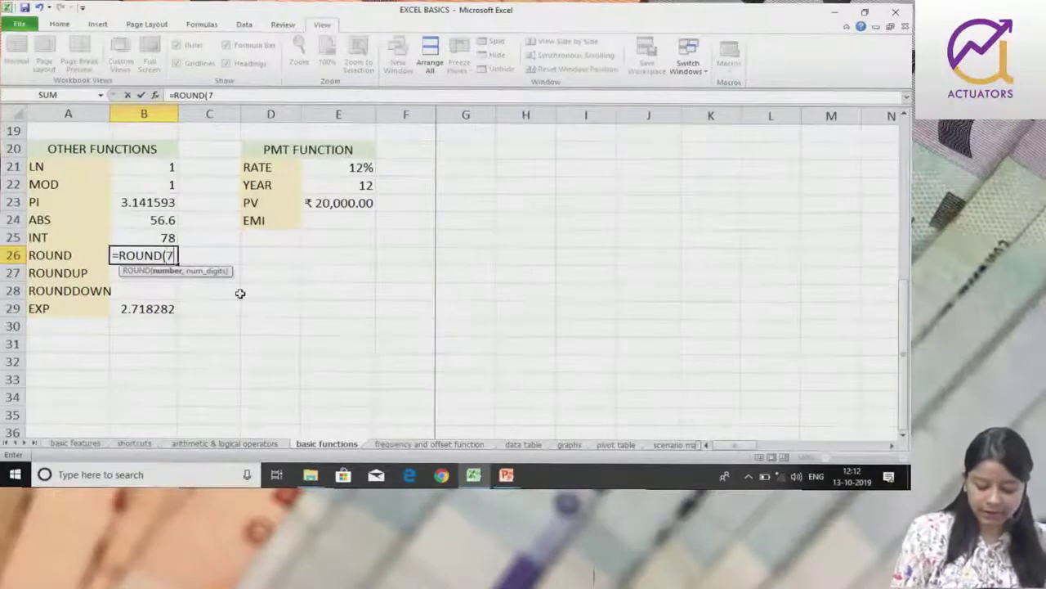
pyautogui.write('8.86')
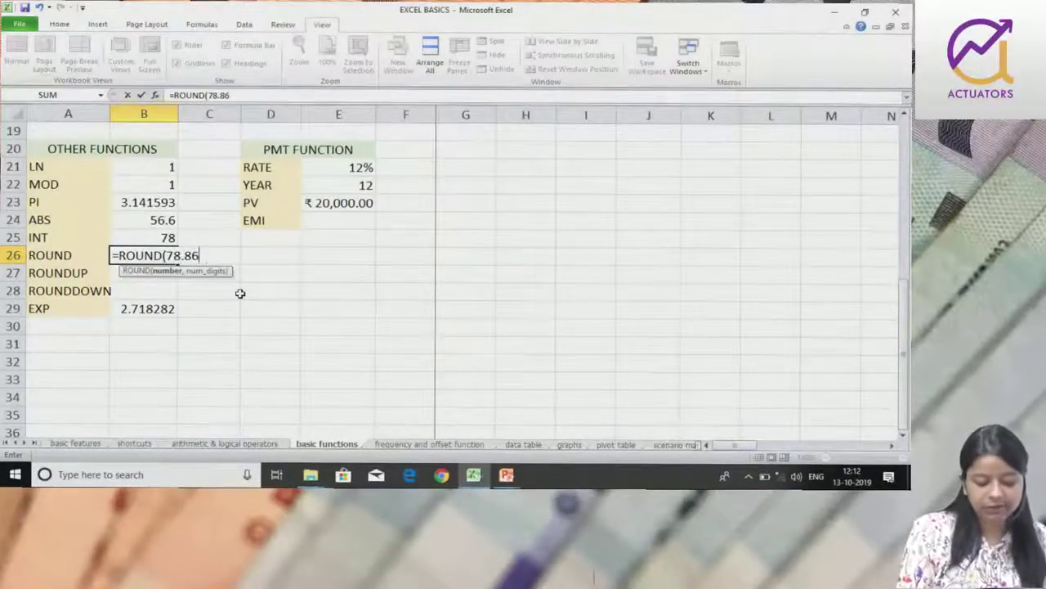
pyautogui.write('75')
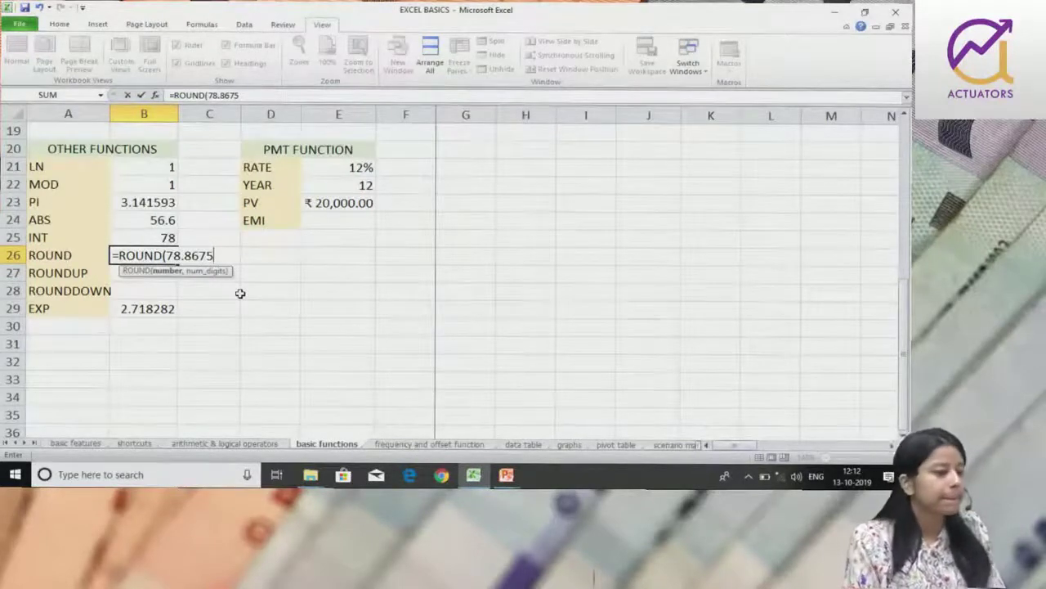
pyautogui.write(',')
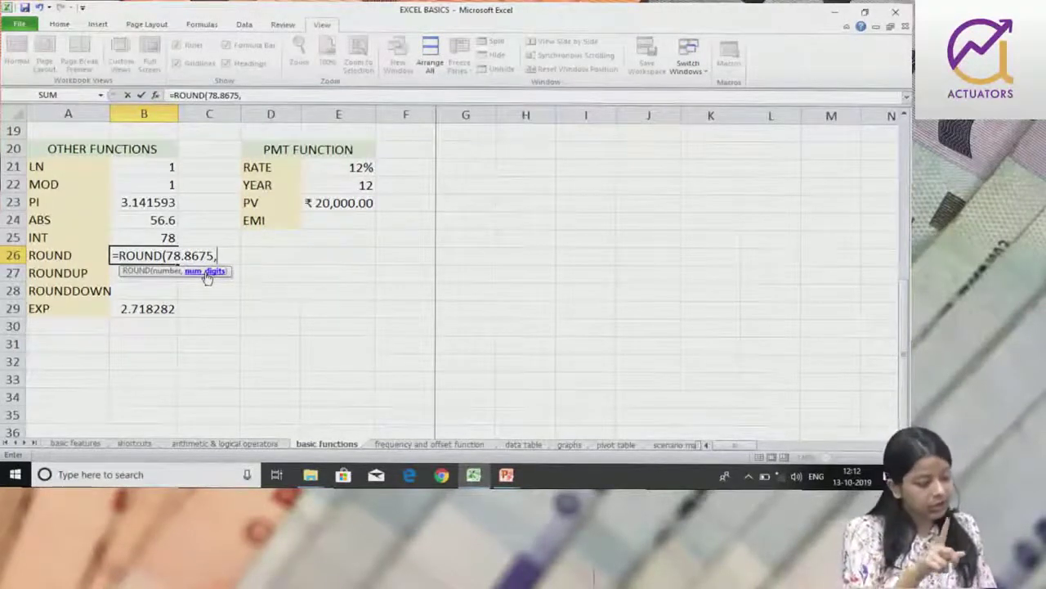
pyautogui.write('1')
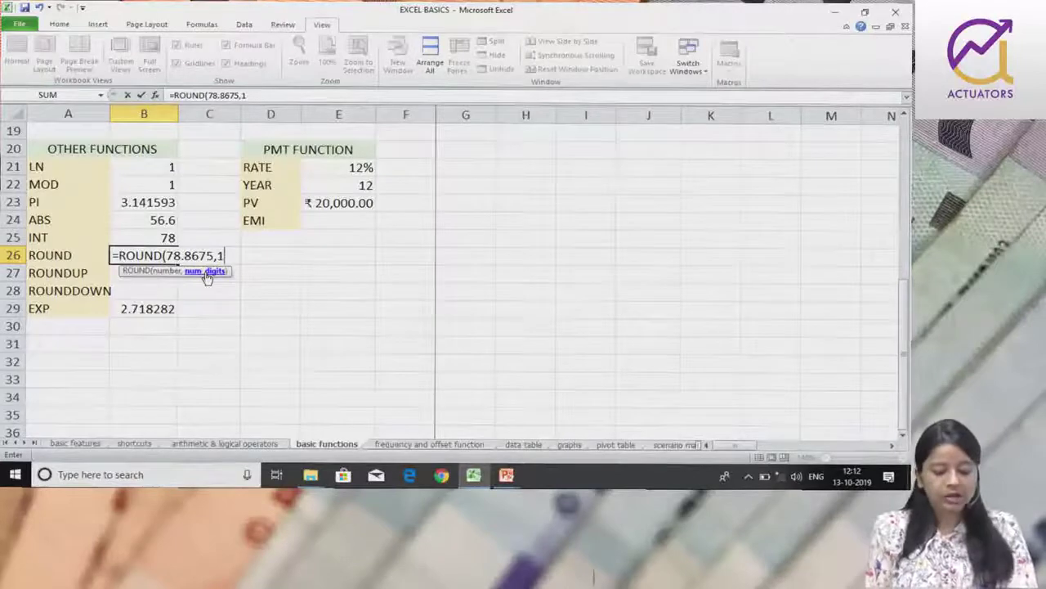
pyautogui.write(')')
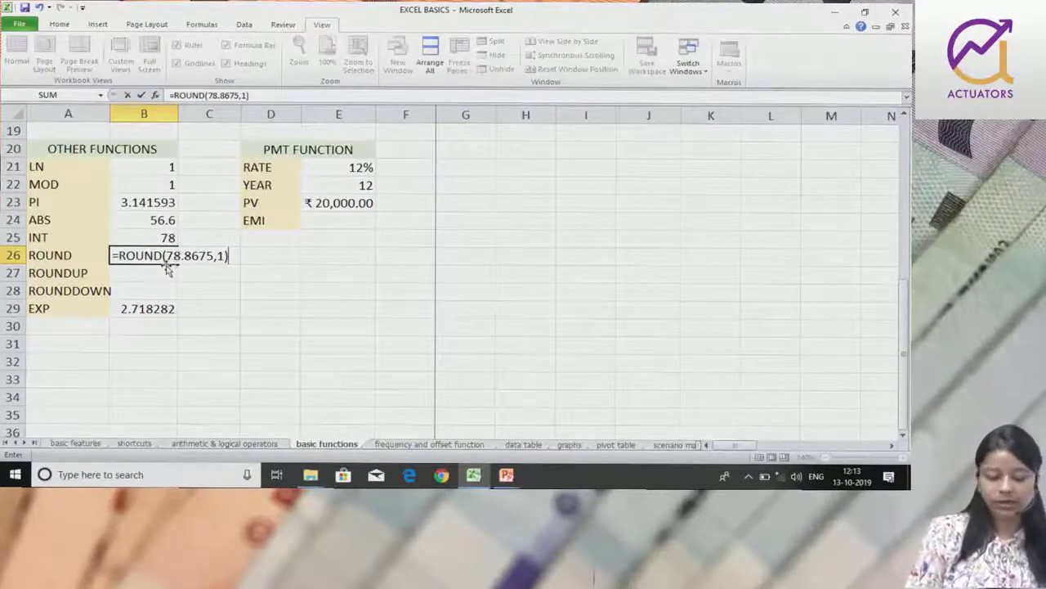
pyautogui.press('Return')
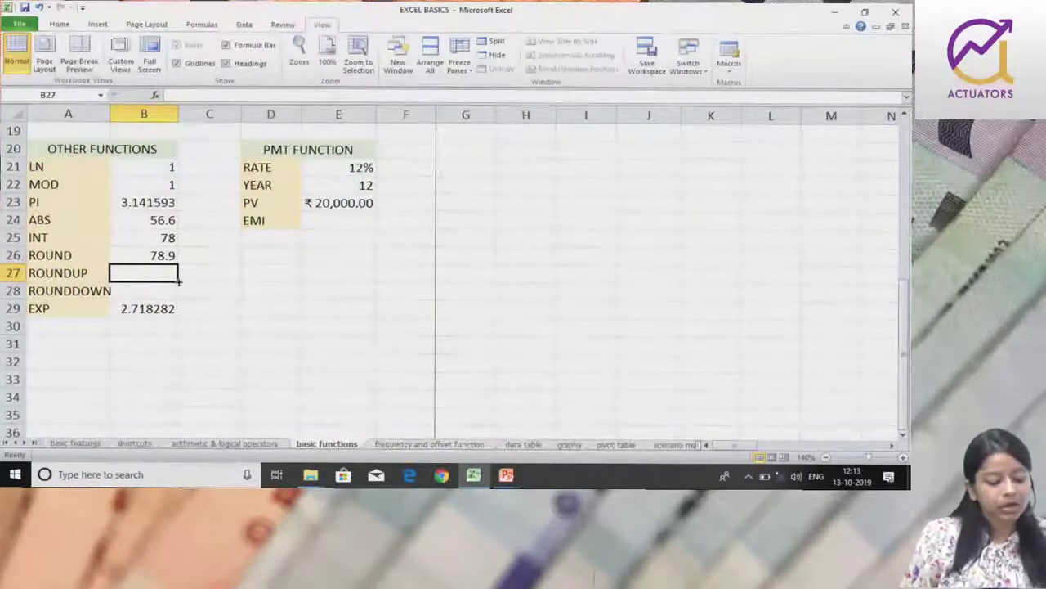
# Step: Edit B26's ROUND formula to use 2 decimal places instead of 1
pyautogui.doubleClick(164, 257)
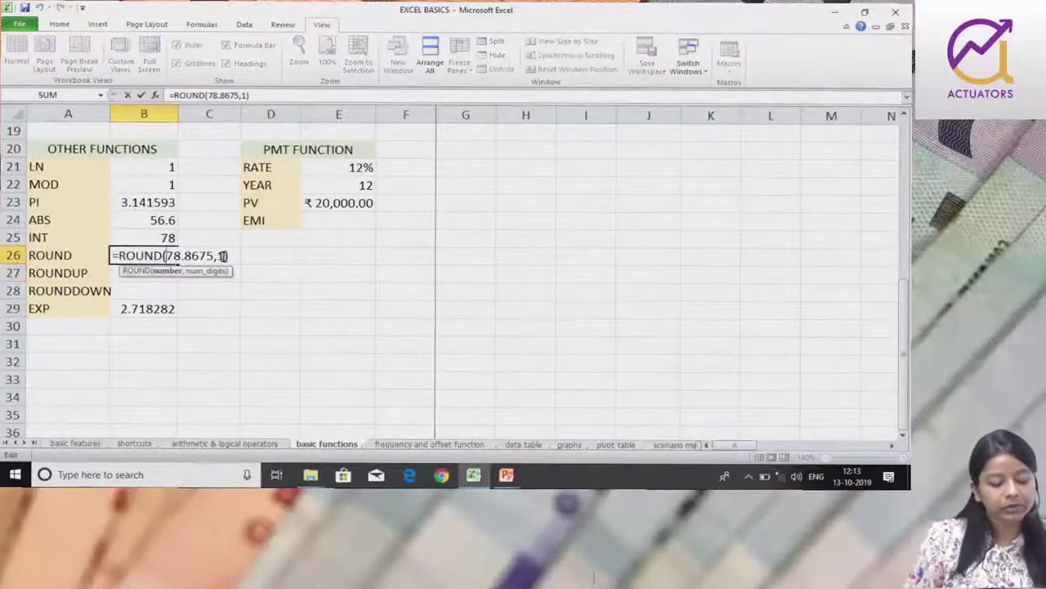
pyautogui.press('BackSpace')
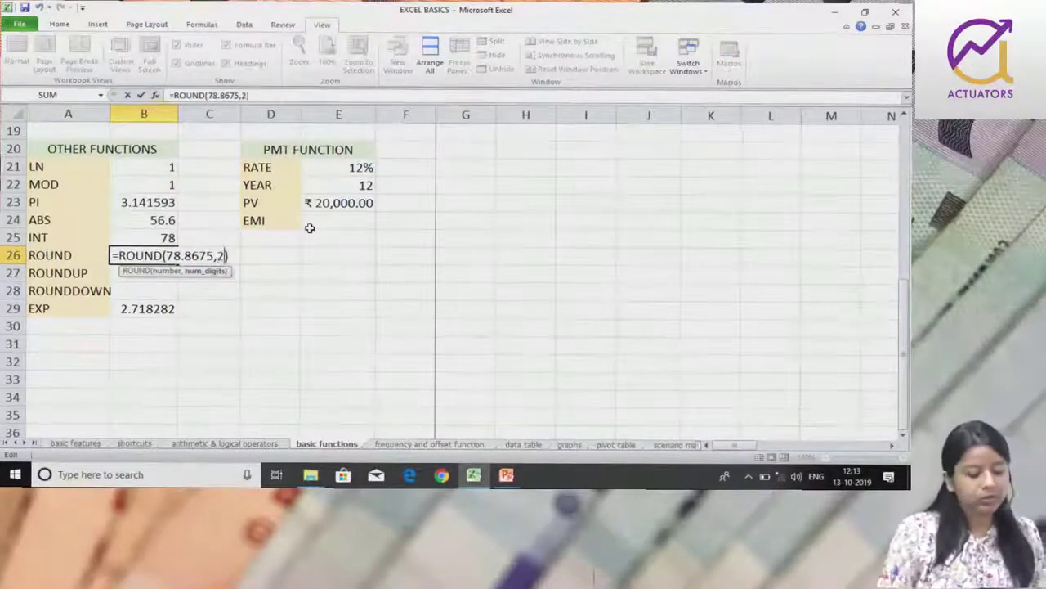
pyautogui.write('2')
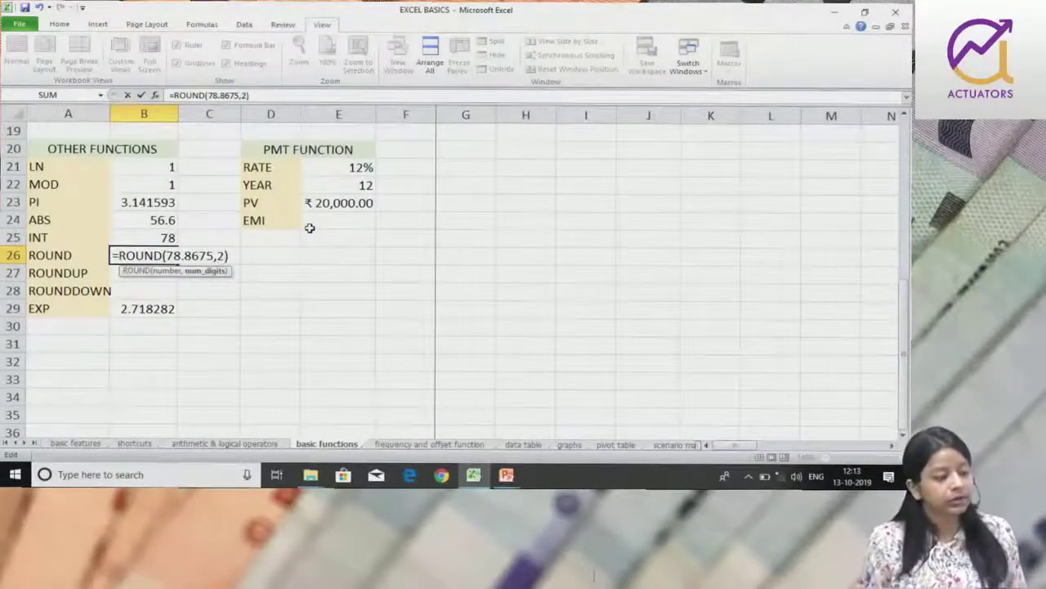
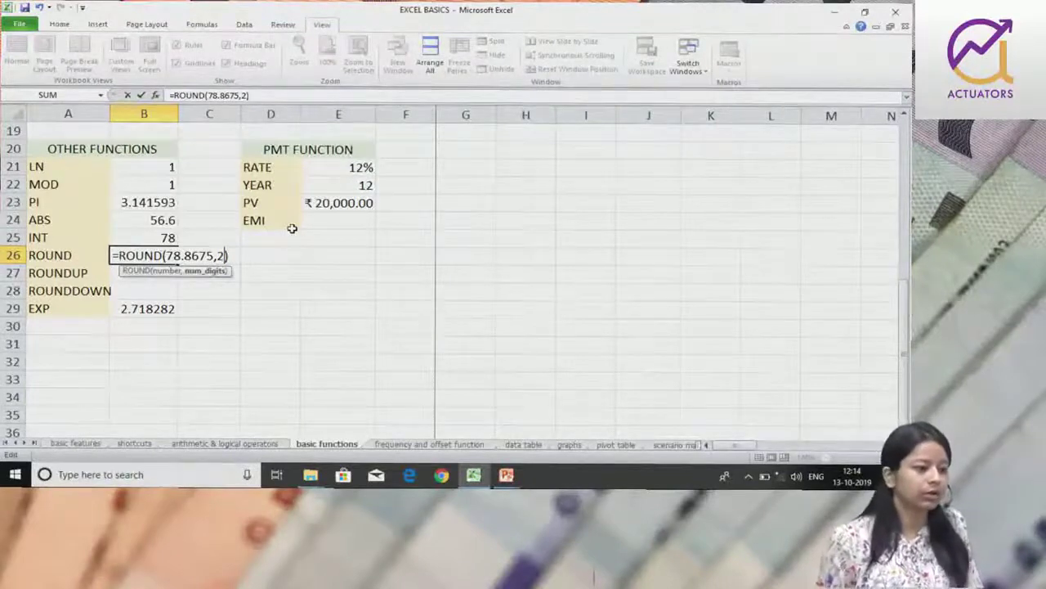
# Step: Commit the ROUND formula in B26, then enter =ROUNDUP(78.7365,1) in B27 to get 78.8
pyautogui.press('Return')
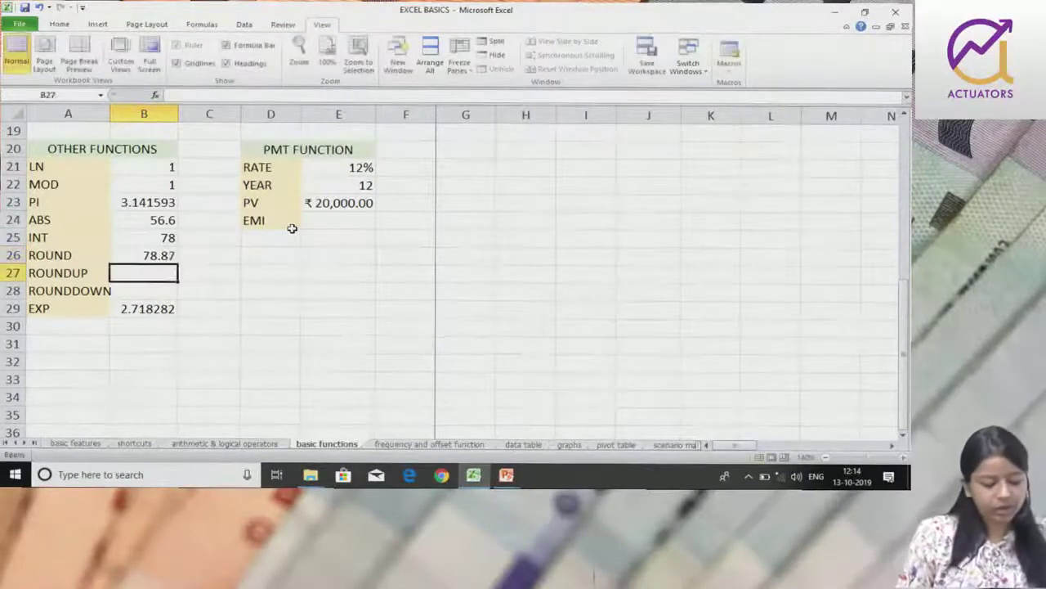
pyautogui.write('=')
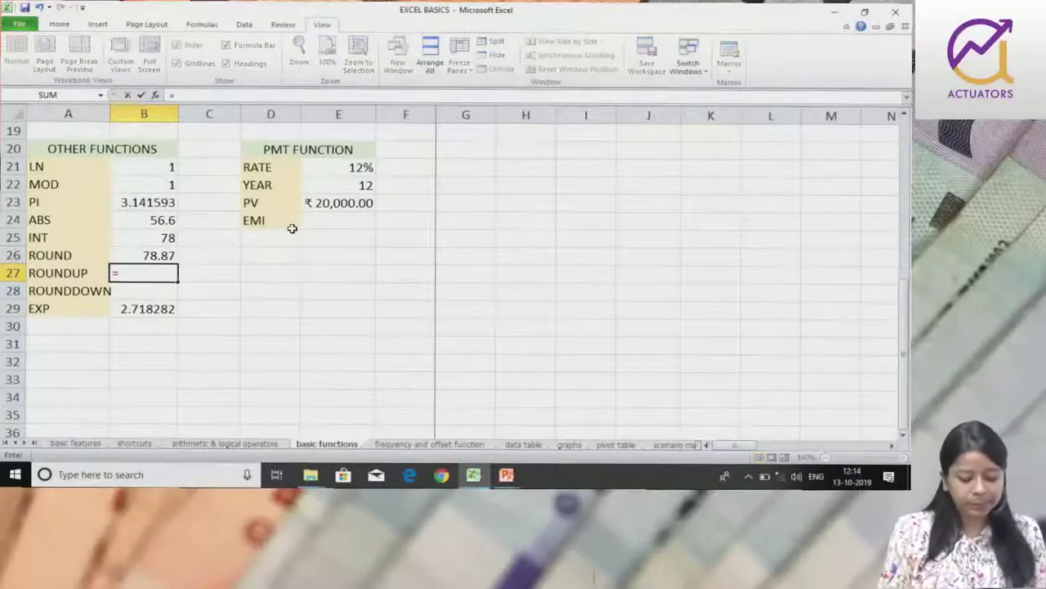
pyautogui.write('ROUND')
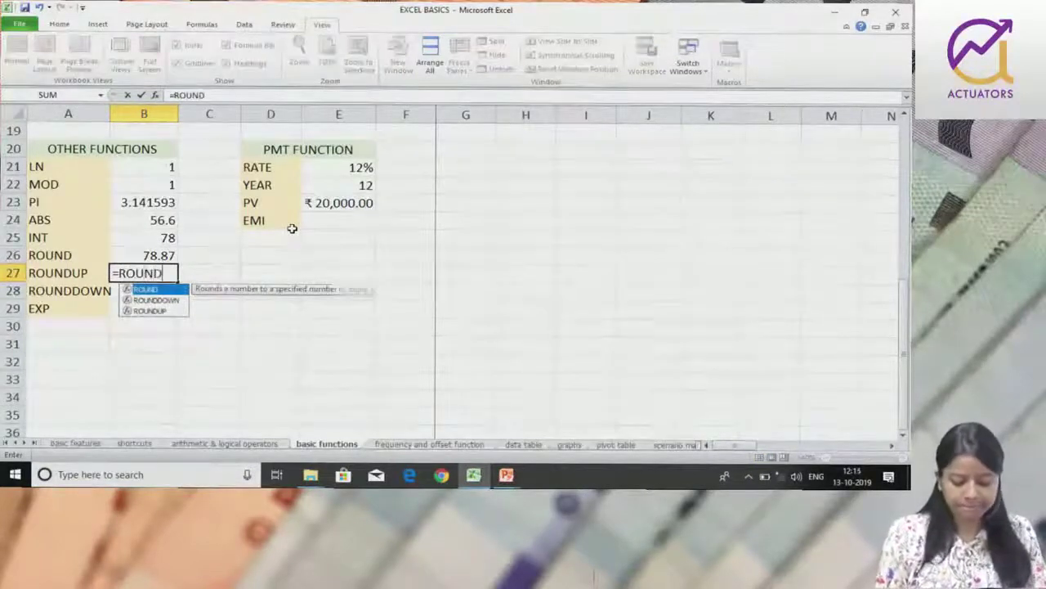
pyautogui.write('UP')
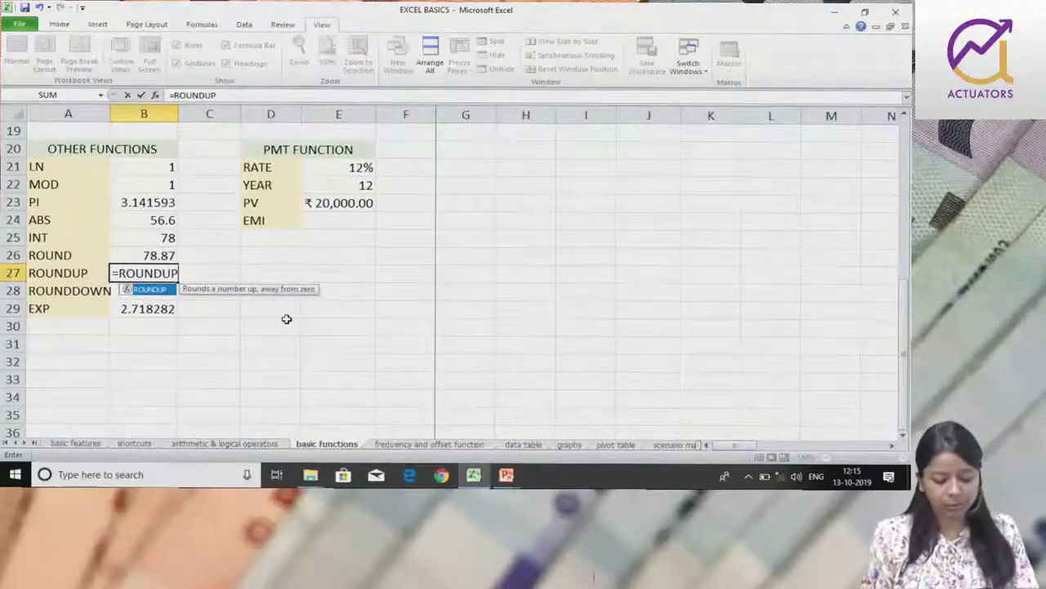
pyautogui.write('(78.786')
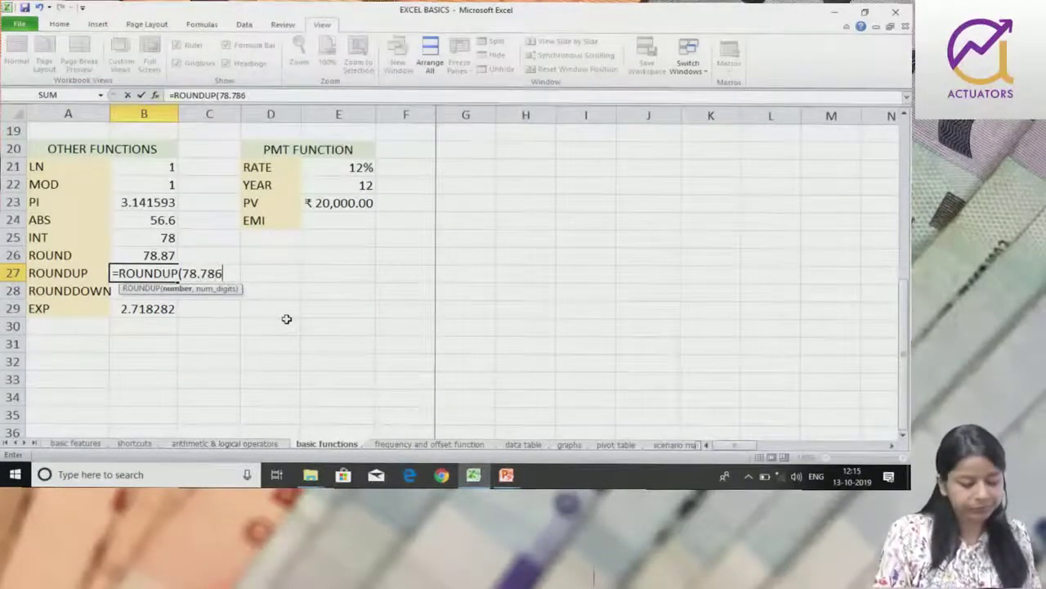
pyautogui.write(',1')
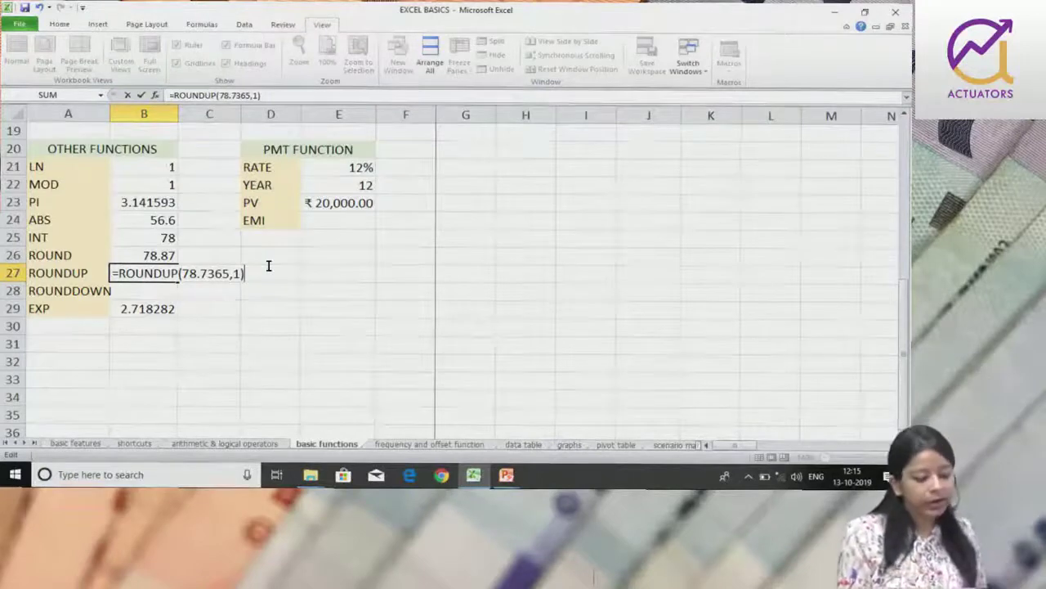
pyautogui.press('Return')
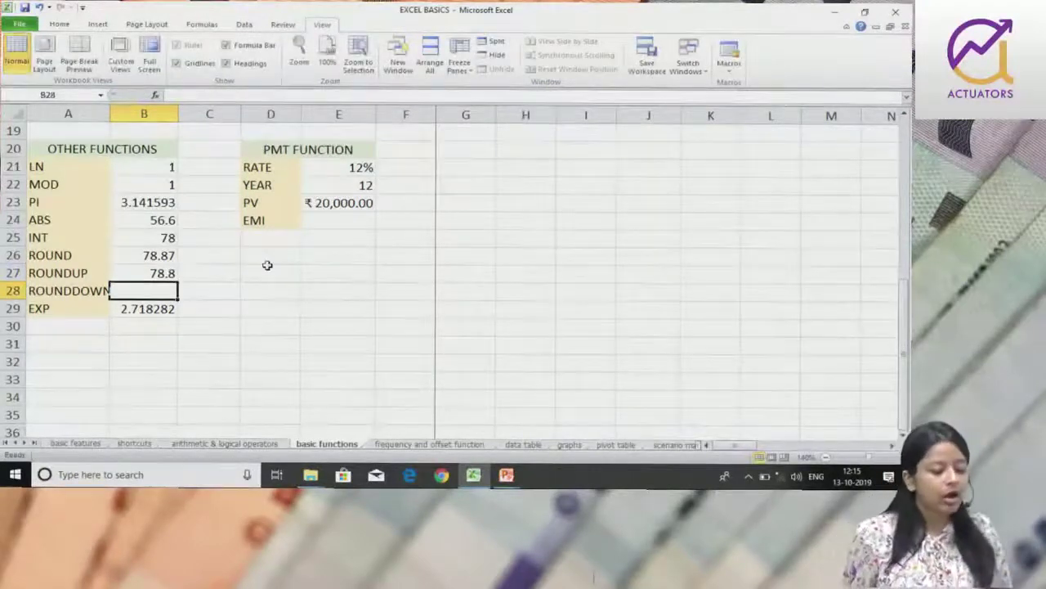
# Step: Change the ROUNDUP digits to 2 so B27 shows 78.74, and widen column A slightly
pyautogui.doubleClick(168, 267)
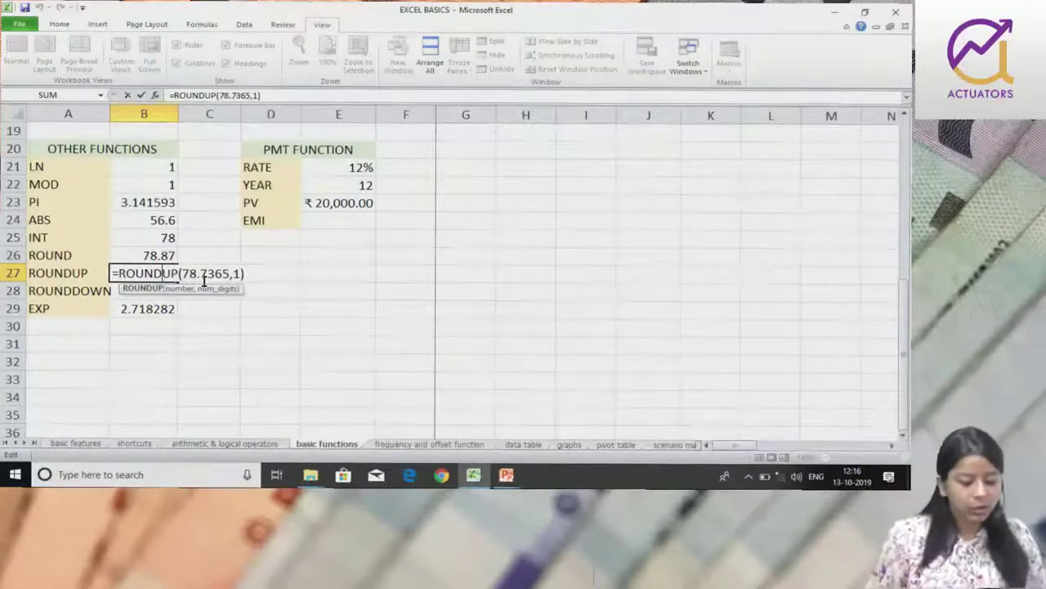
pyautogui.click(239, 273)
pyautogui.press('BackSpace')
pyautogui.write('2)')
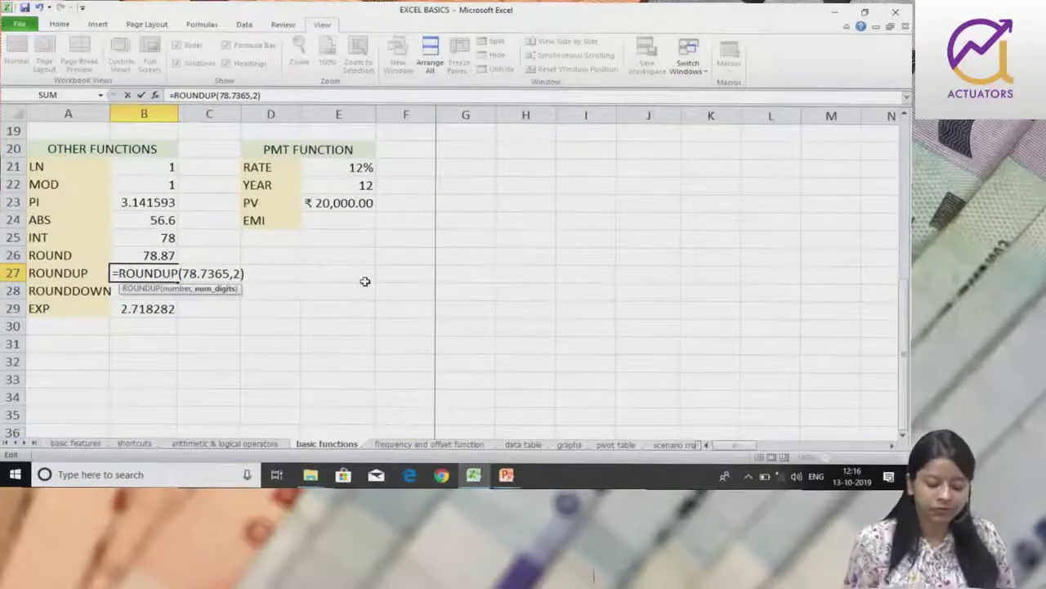
pyautogui.press('Return')
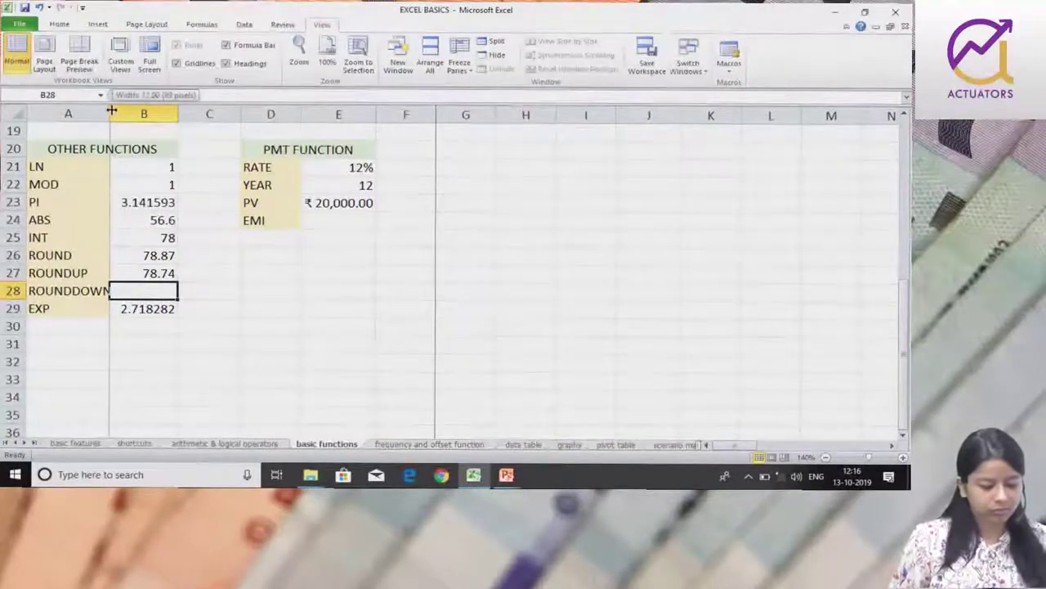
pyautogui.moveTo(109, 114); pyautogui.dragTo(113, 114)
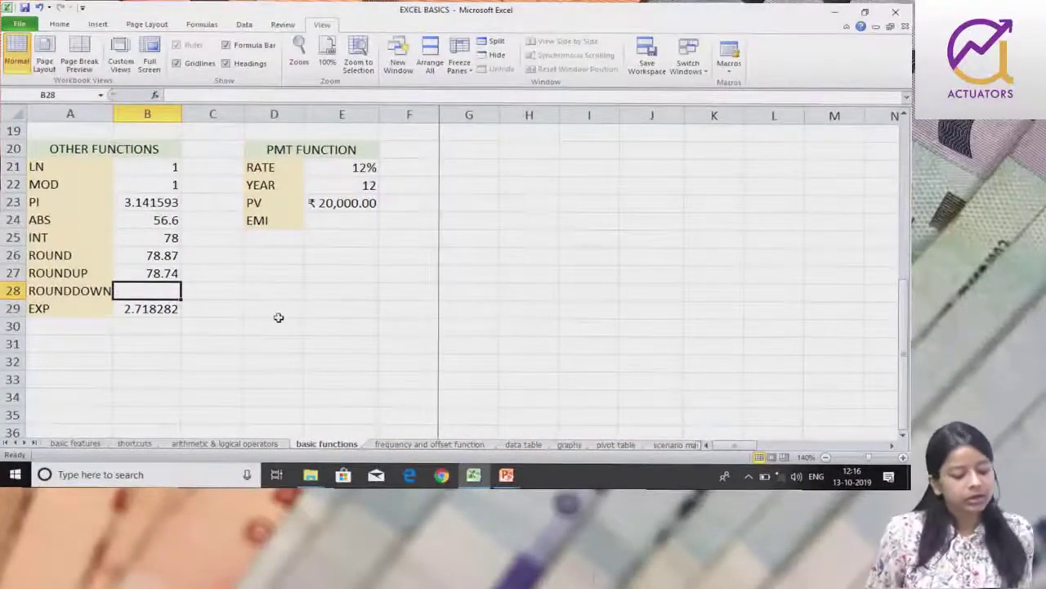
pyautogui.click(150, 272)
# Step: Edit B27 to =ROUNDUP(78.7365,0) so it shows 79, then begin a ROUNDDOWN formula
pyautogui.doubleClick(150, 272)
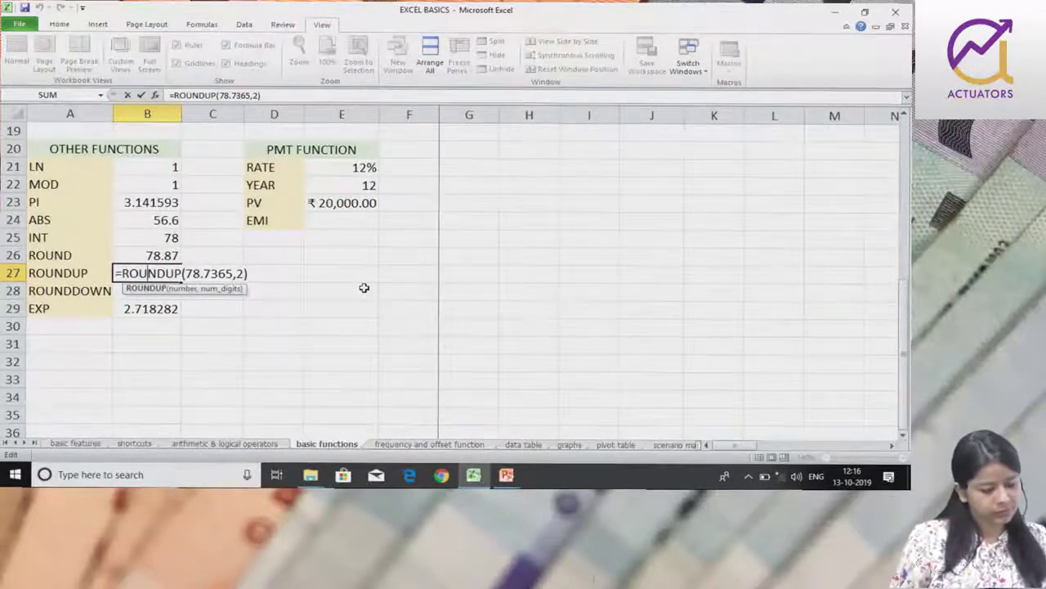
pyautogui.click(241, 272)
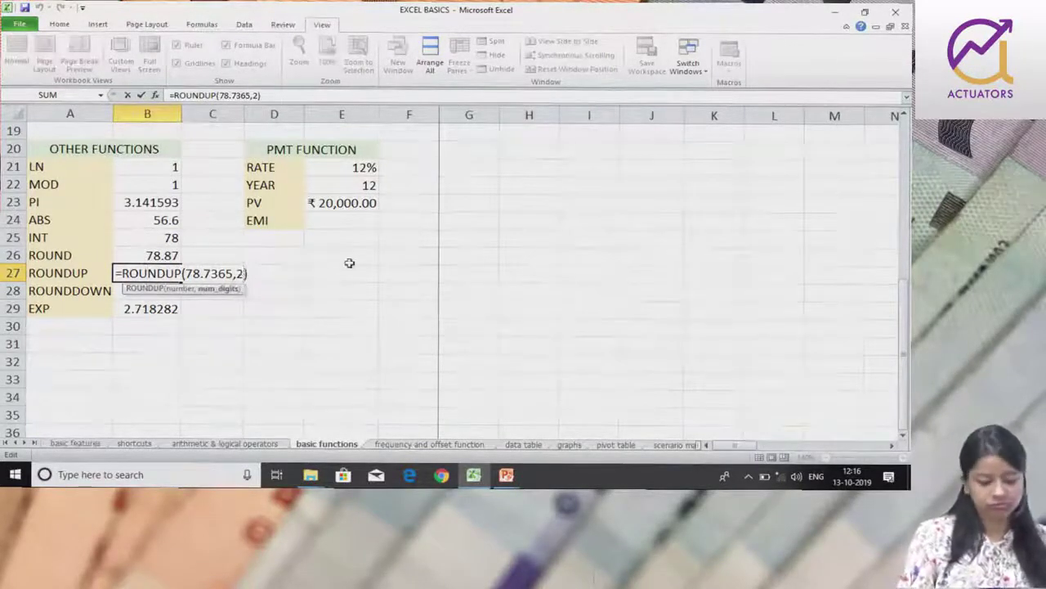
pyautogui.write('0')
pyautogui.press('Return')
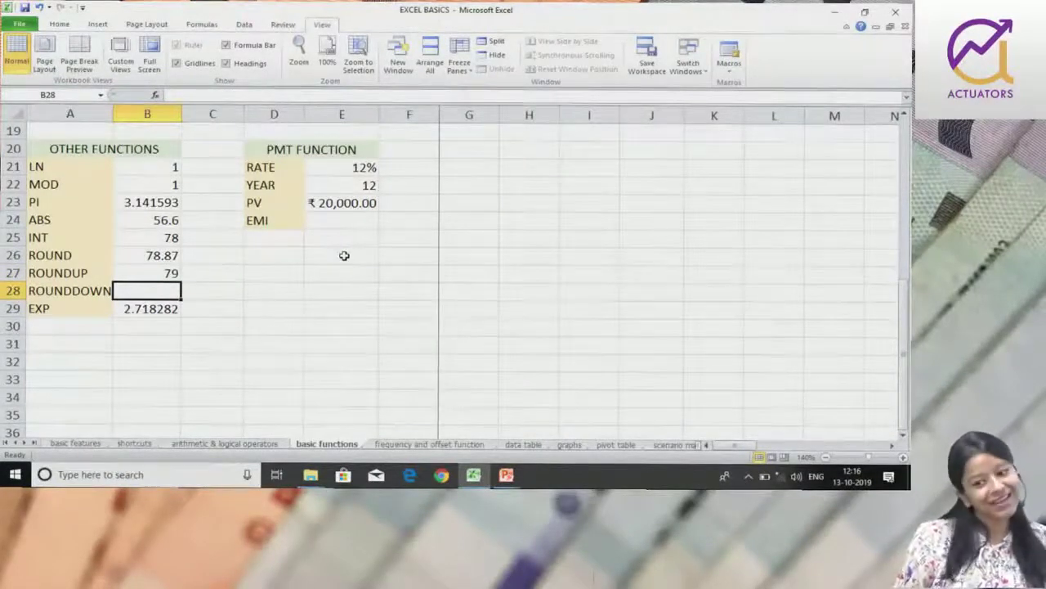
pyautogui.doubleClick(174, 272)
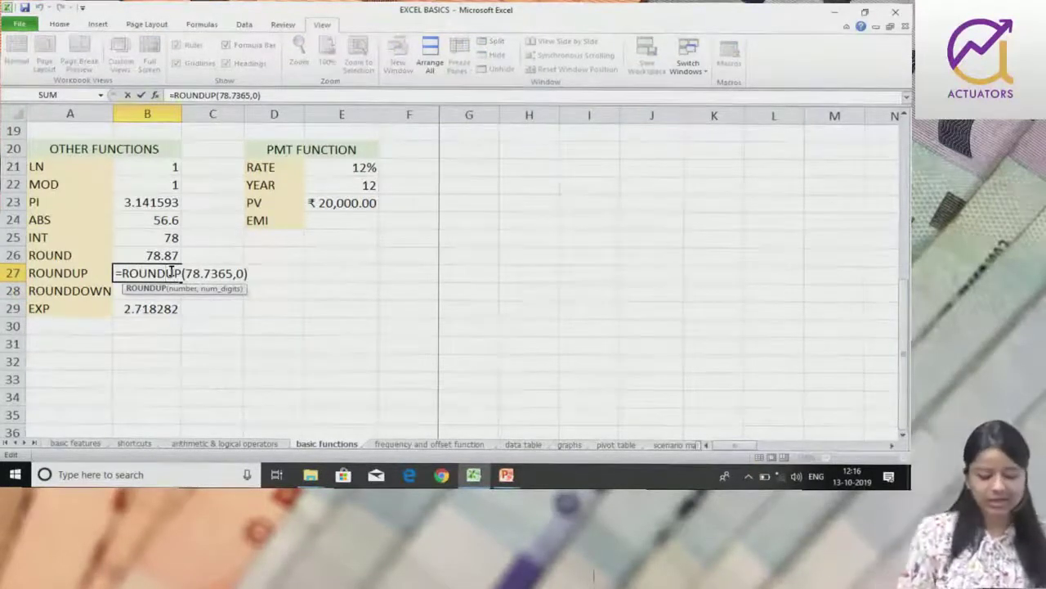
pyautogui.press('Return')
pyautogui.write('=')
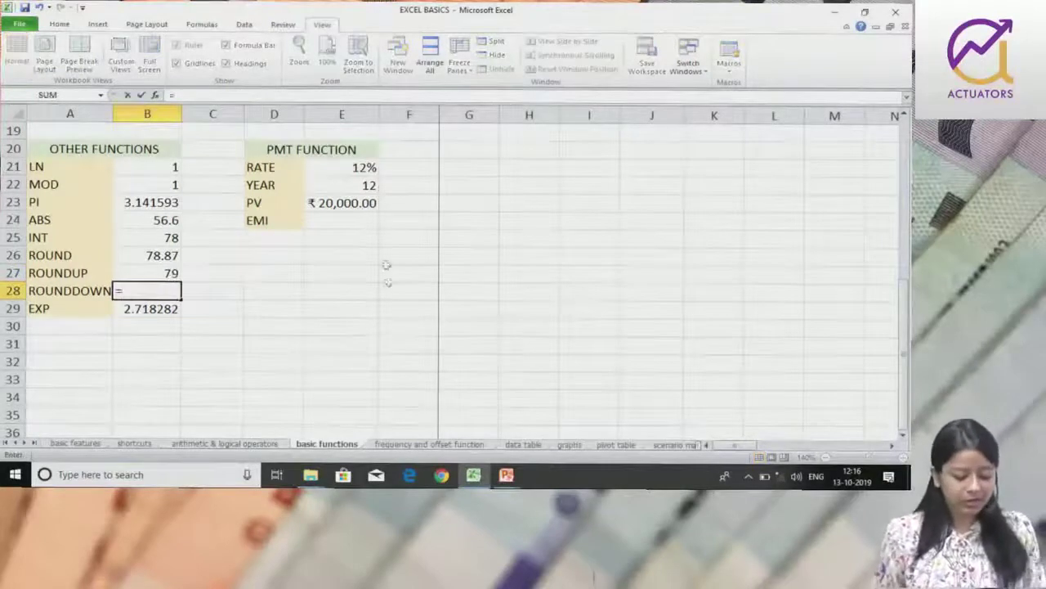
pyautogui.write('ROUND')
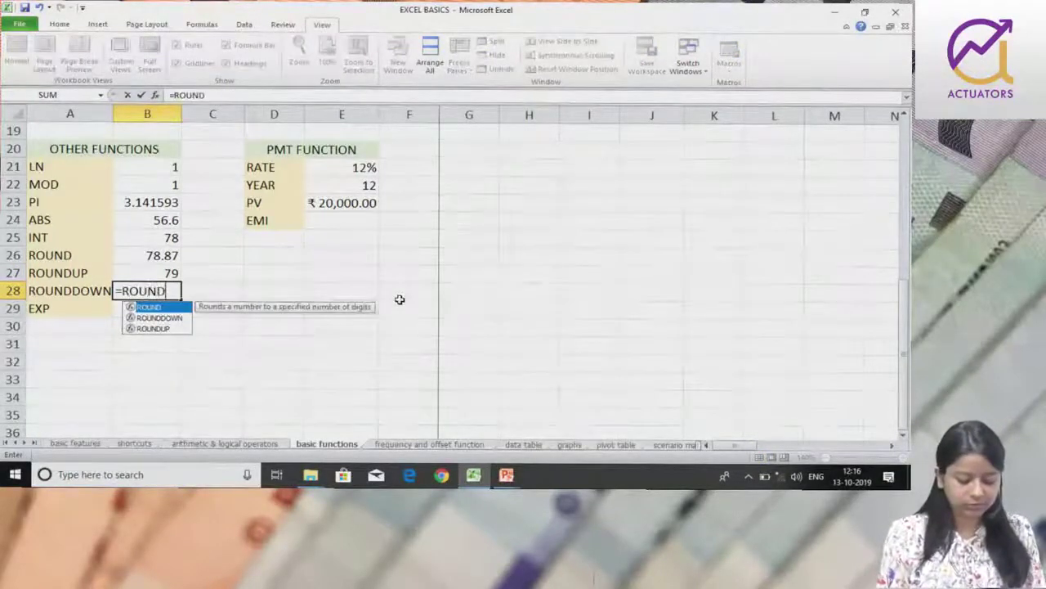
pyautogui.write('DOWN(78.')
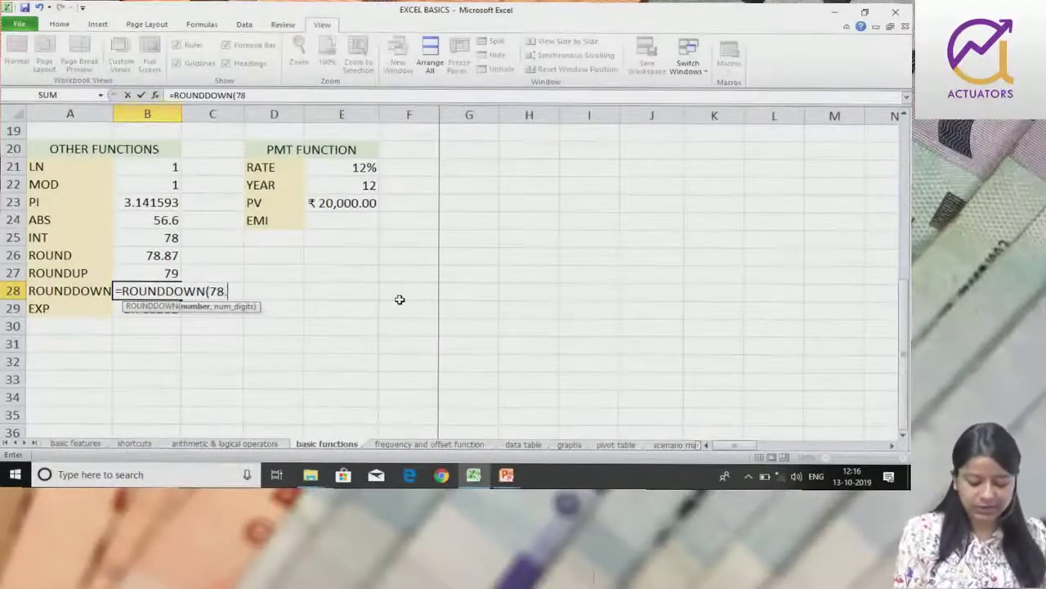
# Step: Complete =ROUNDDOWN(78.6745,1) in B28 so it shows 78.6
pyautogui.write('6745,1')
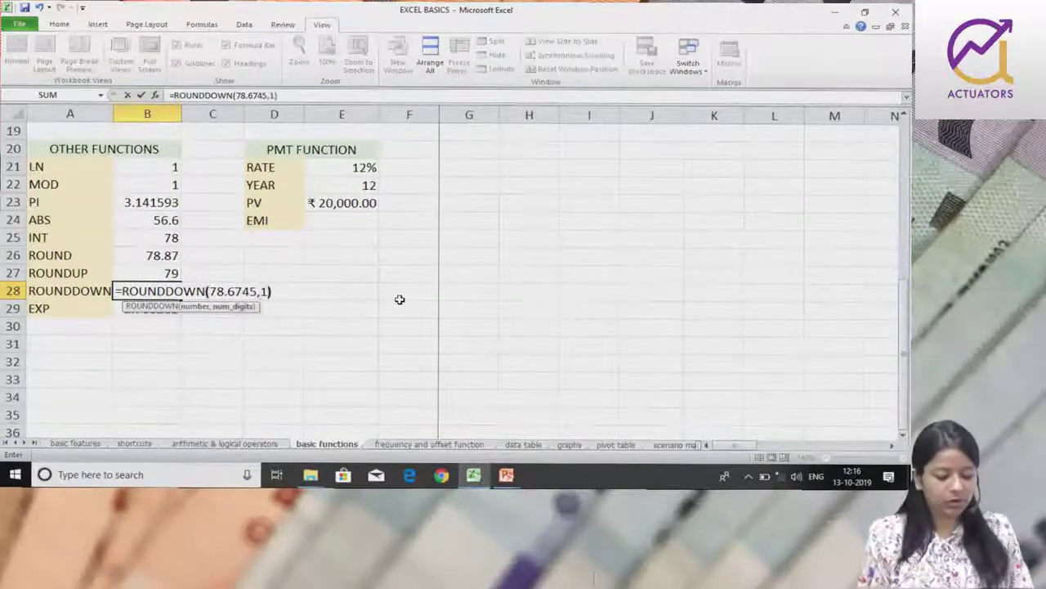
pyautogui.write(')')
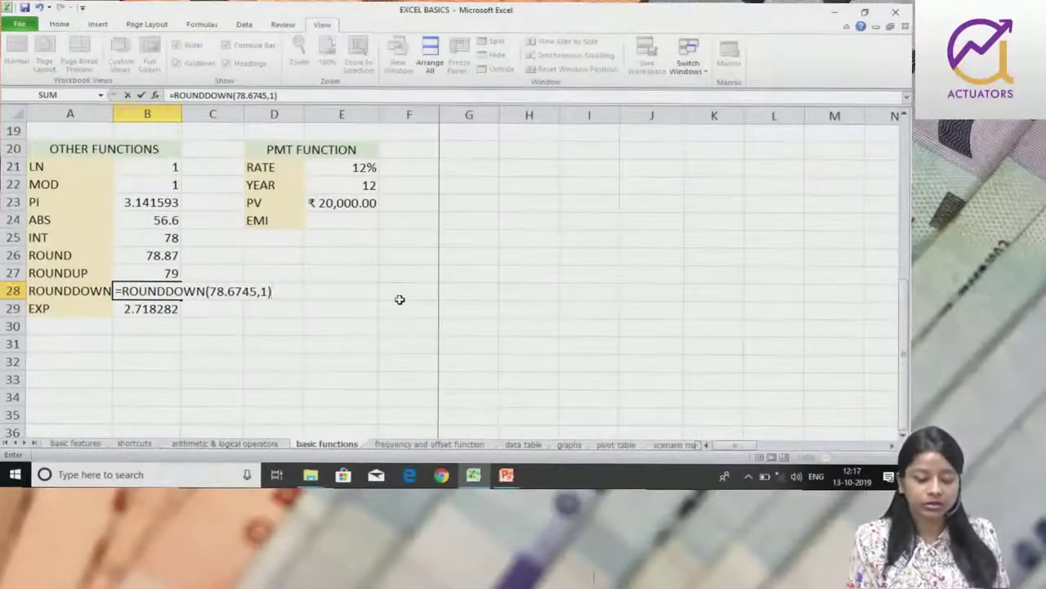
pyautogui.press('Return')
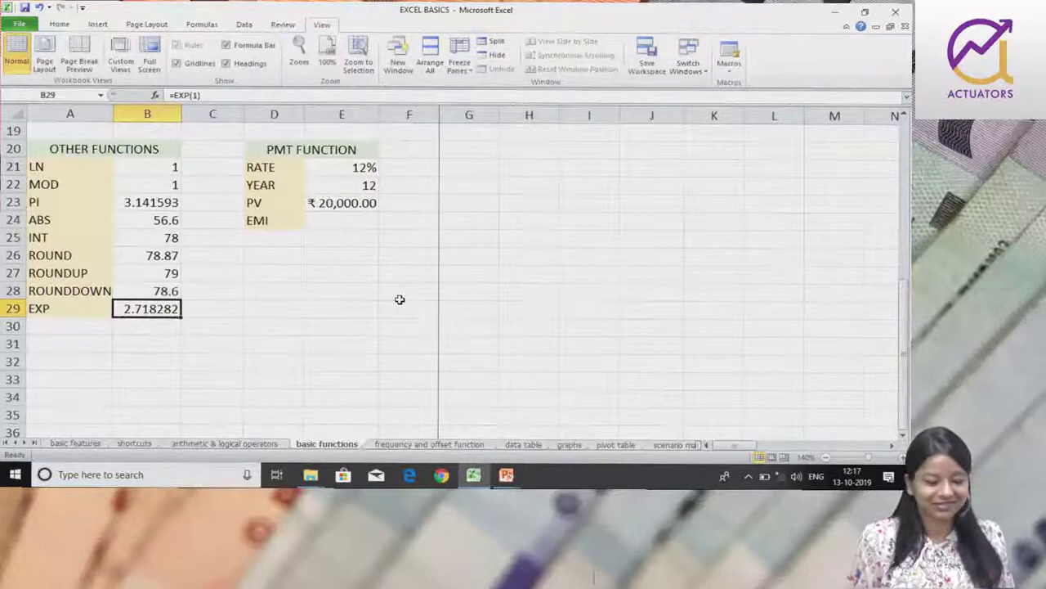
# Step: Open B28 in edit mode to review the ROUNDDOWN number and digits arguments
pyautogui.doubleClick(129, 291)
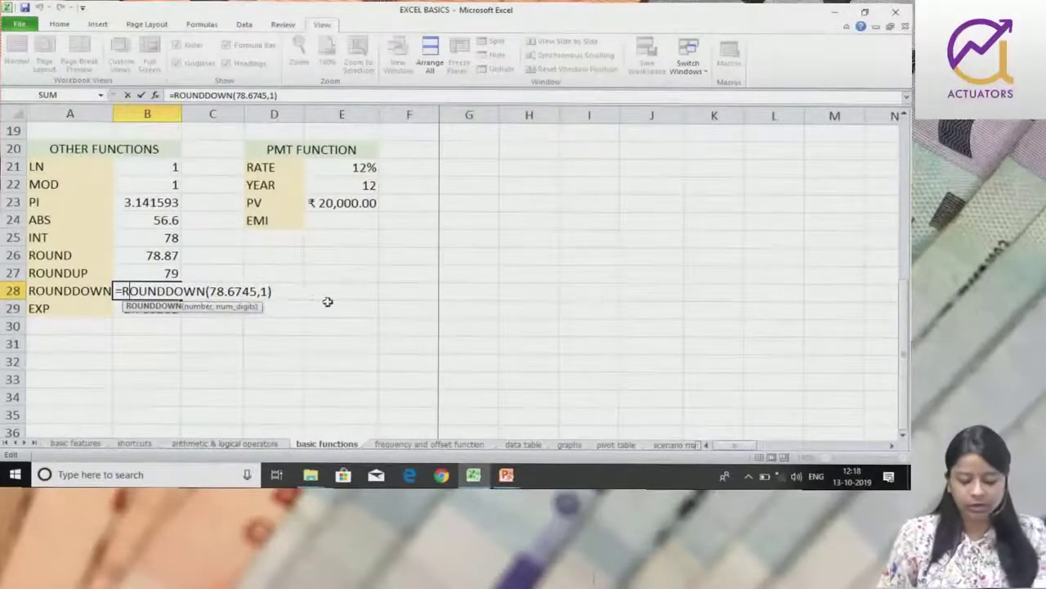
pyautogui.press('Return')
pyautogui.doubleClick(147, 271)
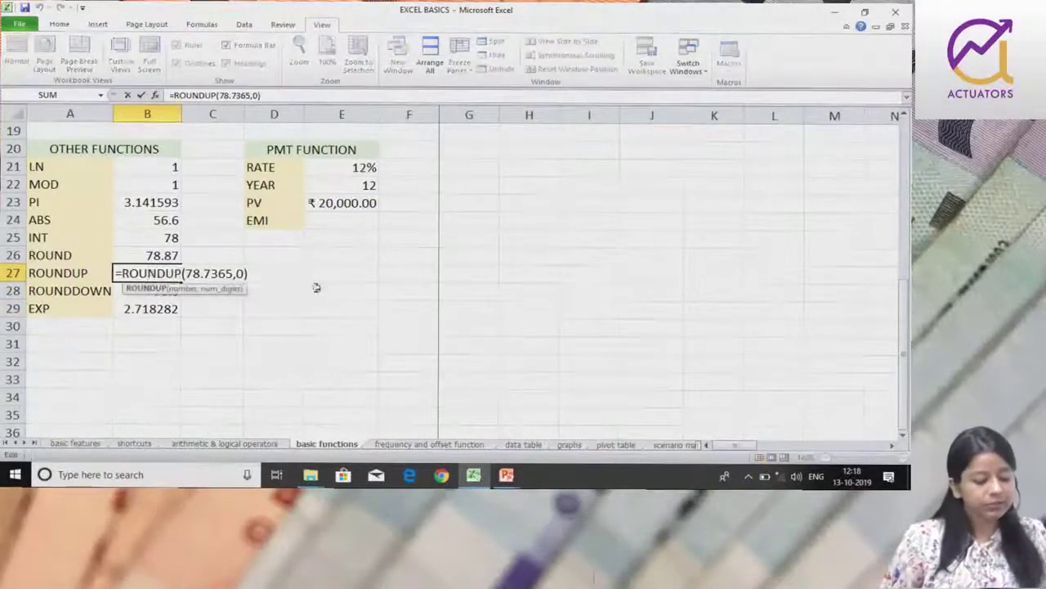
pyautogui.click(245, 273)
pyautogui.write('1')
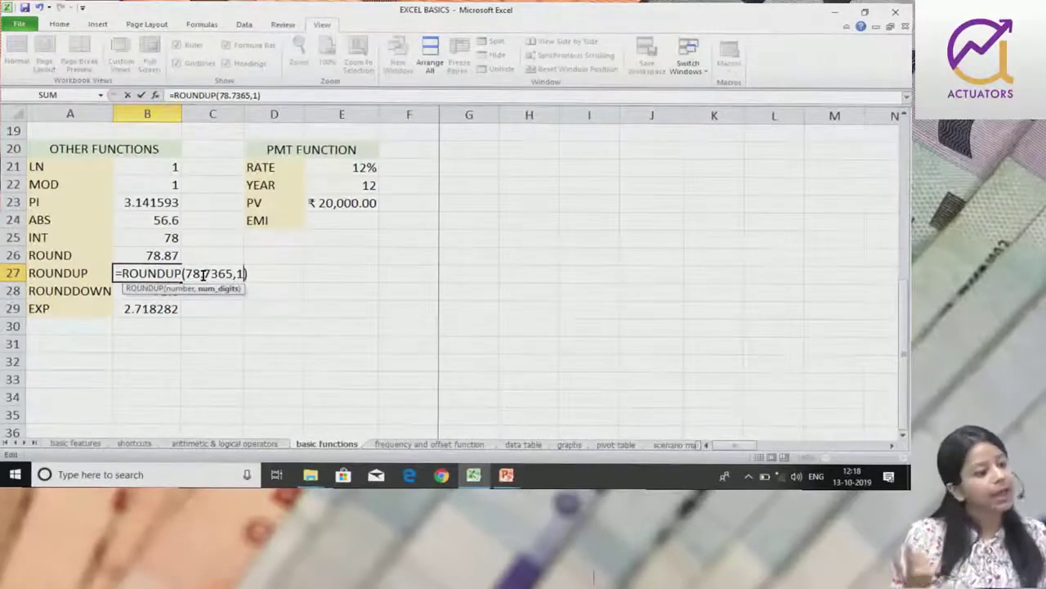
pyautogui.press('Return')
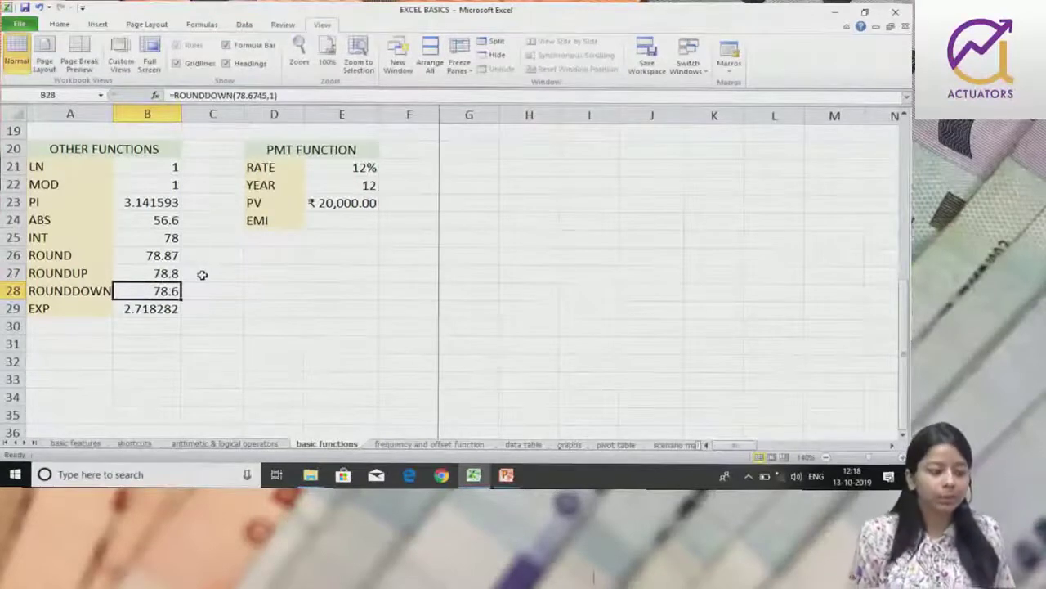
pyautogui.doubleClick(157, 291)
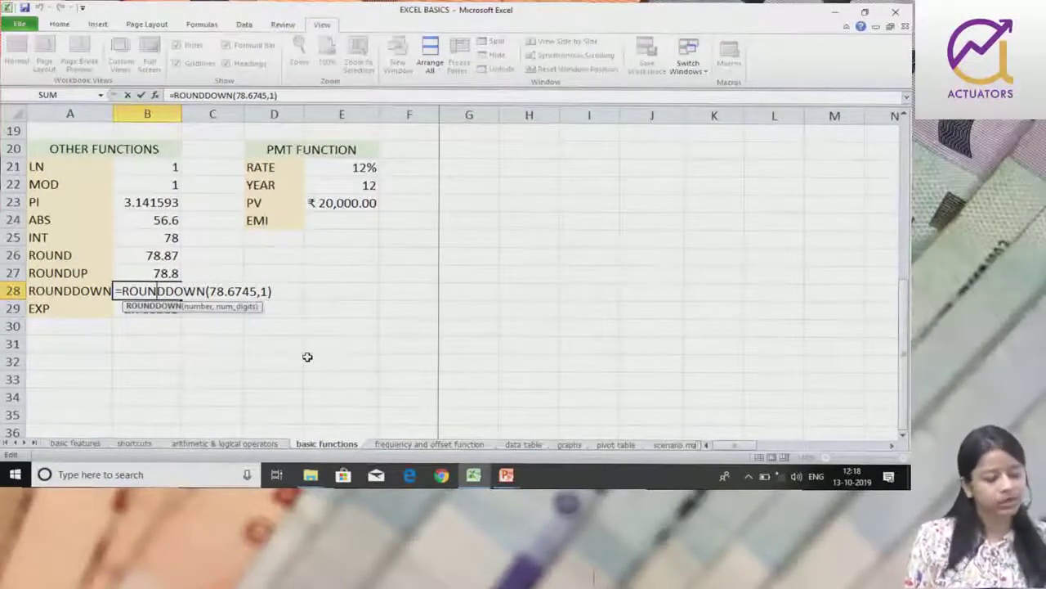
pyautogui.press('Return')
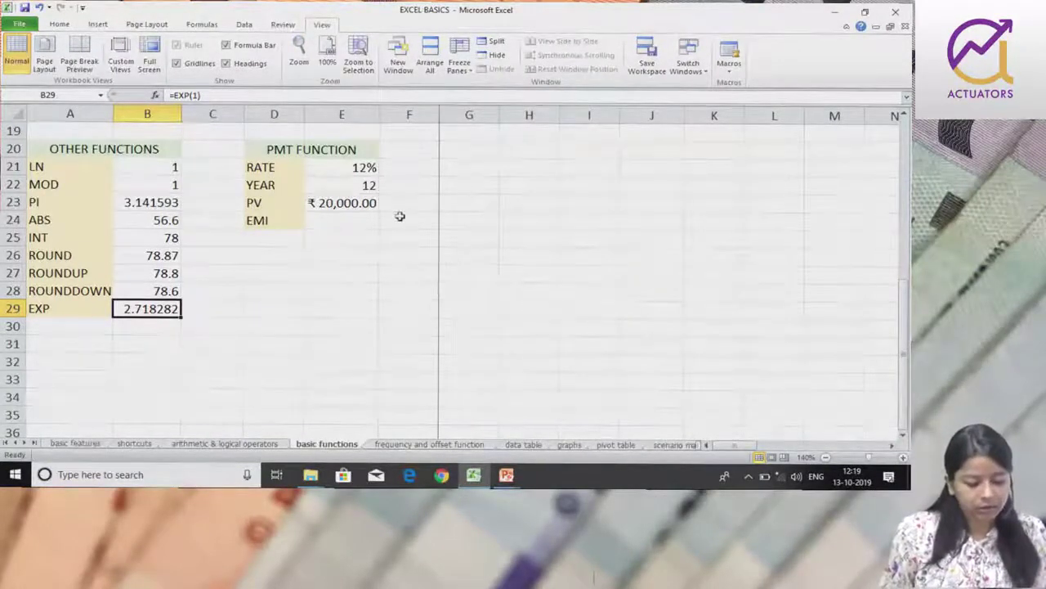
# Step: Enter =TODAY() in E15 so the TODAY row shows 13-10-2019
pyautogui.scroll(3, 399, 215)
pyautogui.click(366, 219)
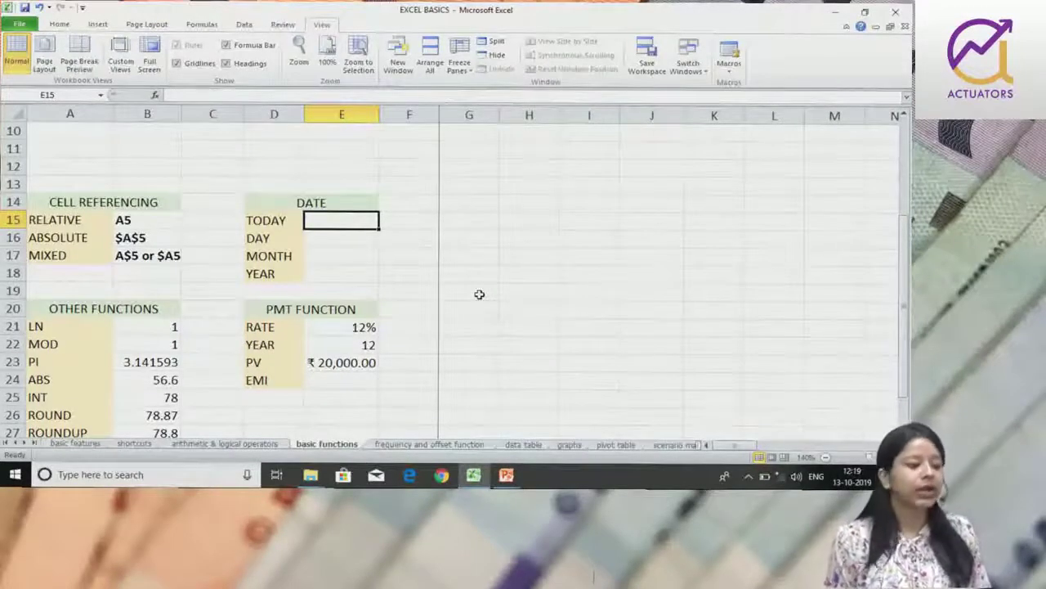
pyautogui.write('=')
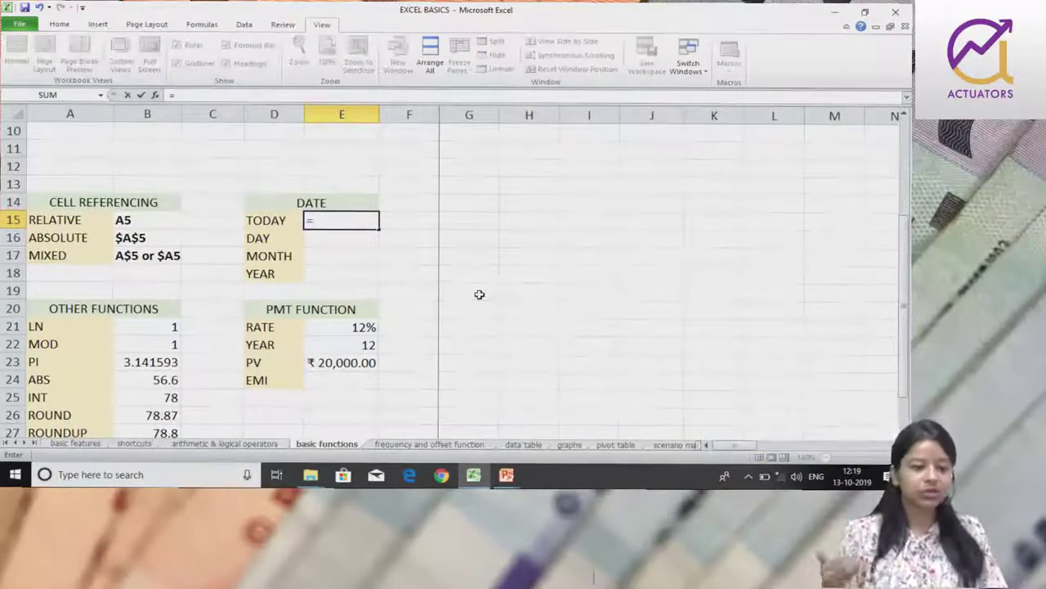
pyautogui.write('TOAD')
pyautogui.press('BackSpace')
pyautogui.press('BackSpace')
pyautogui.write('DA')
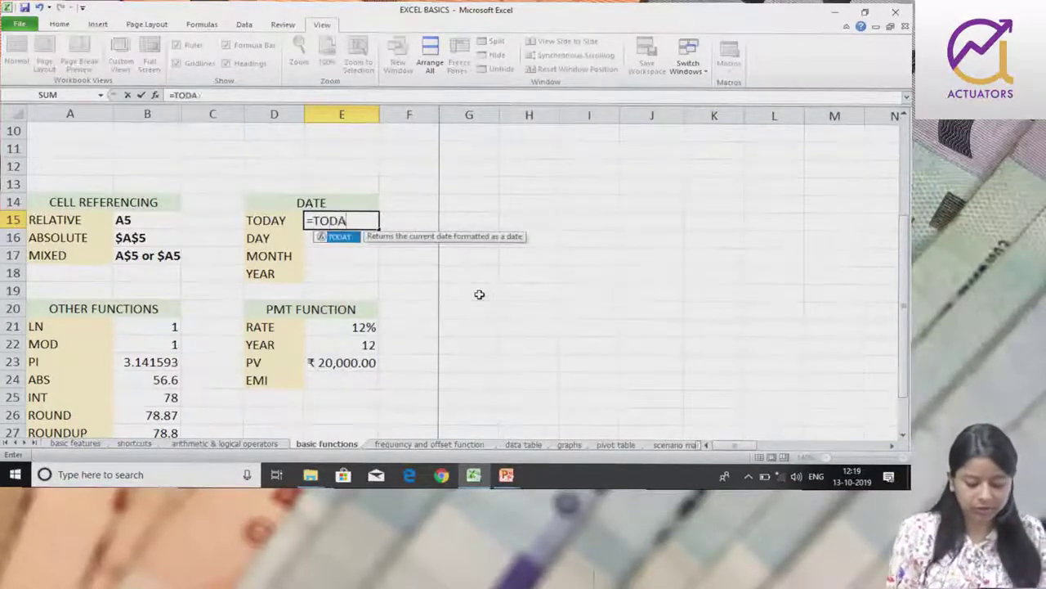
pyautogui.write('Y(')
pyautogui.press('BackSpace')
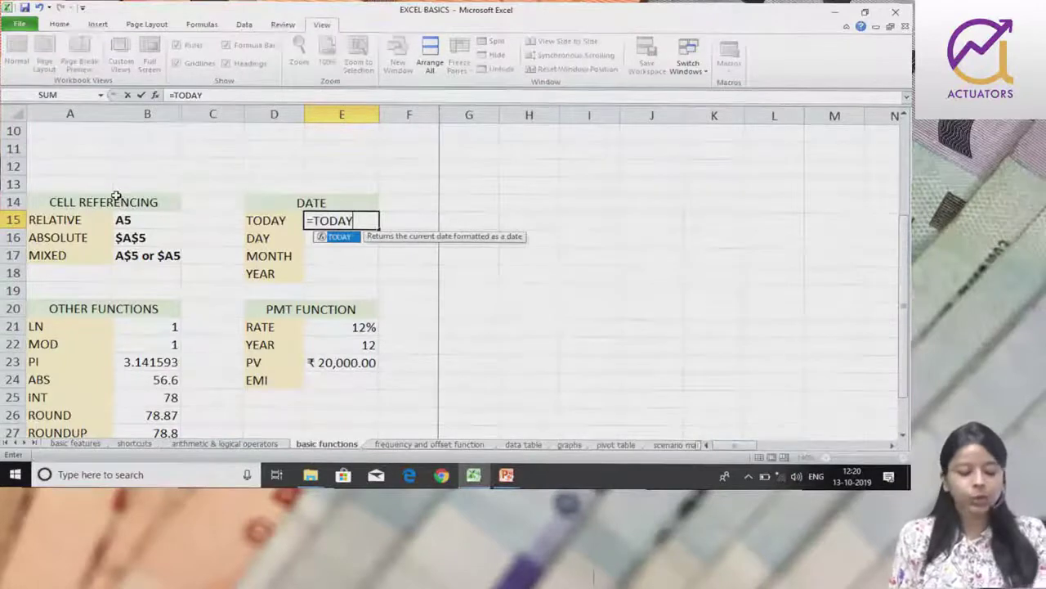
pyautogui.write('(')
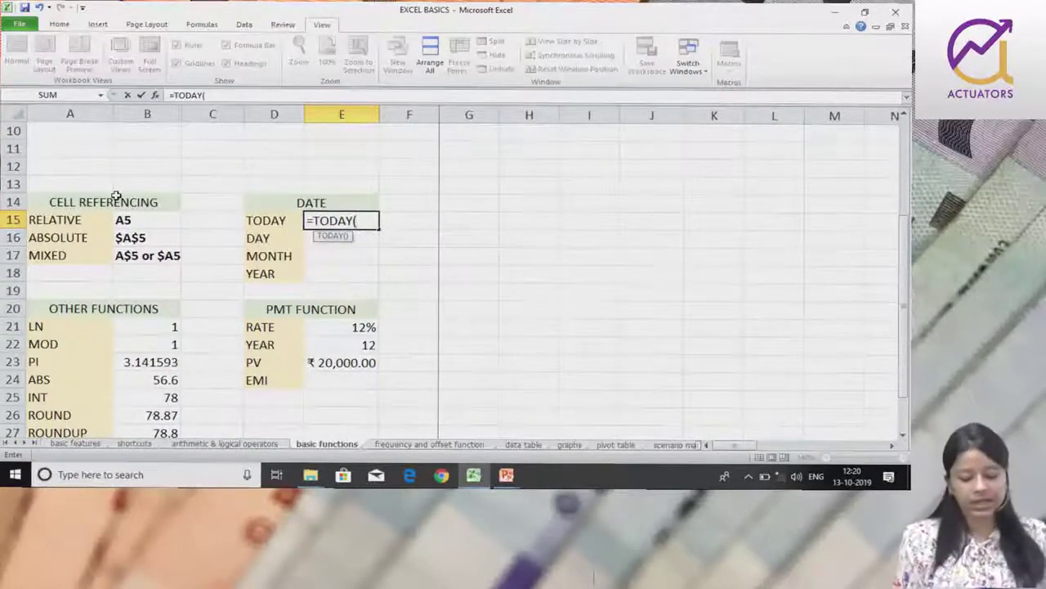
pyautogui.press('Return')
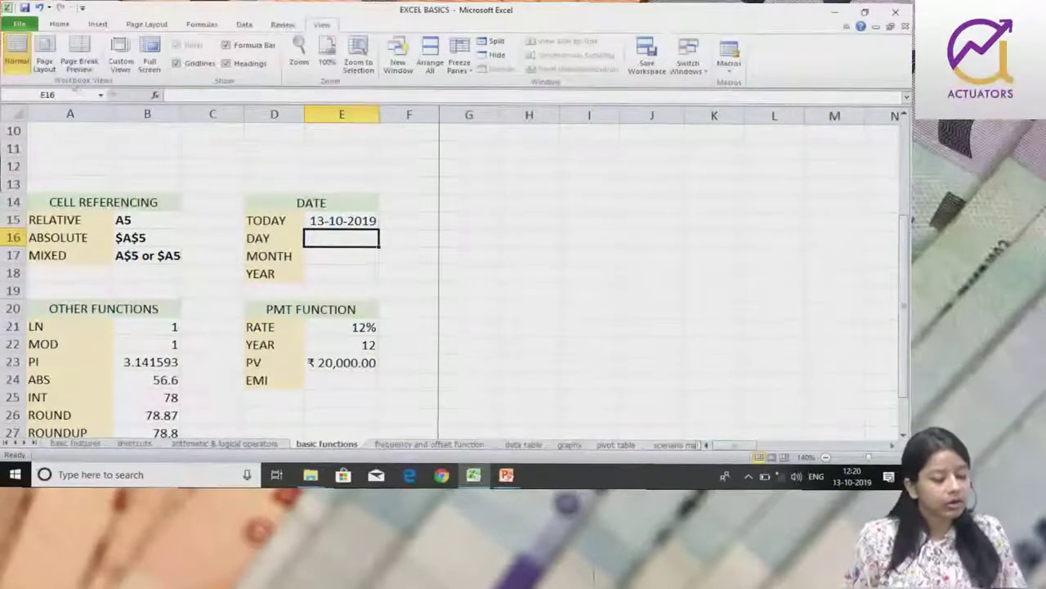
pyautogui.click(59, 23)
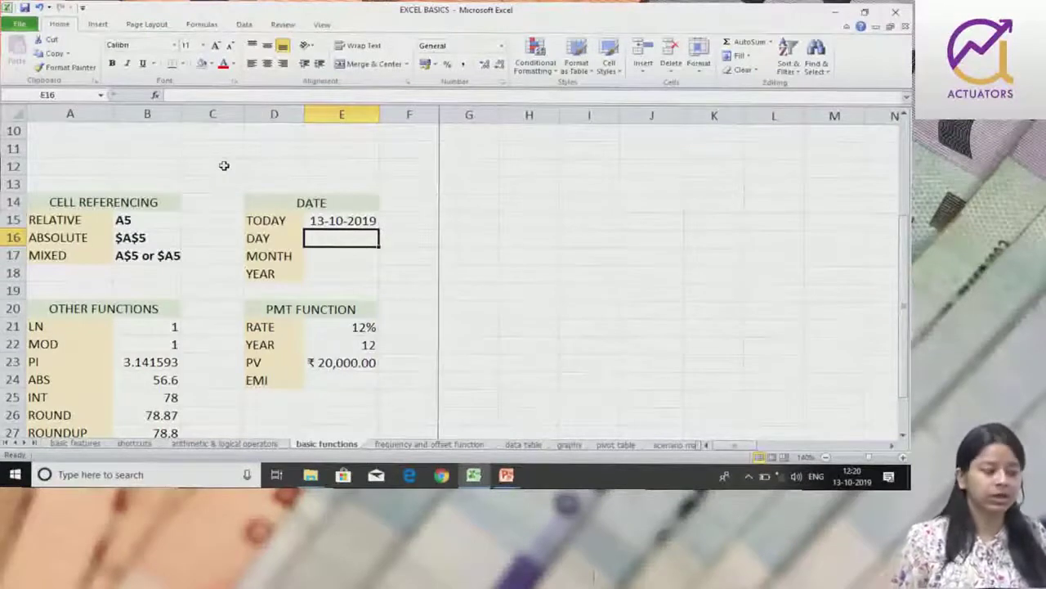
# Step: Format E15 as Long Date, then Short Date 13-10-2019, resizing column E to fit
pyautogui.scroll(1, 224, 165)
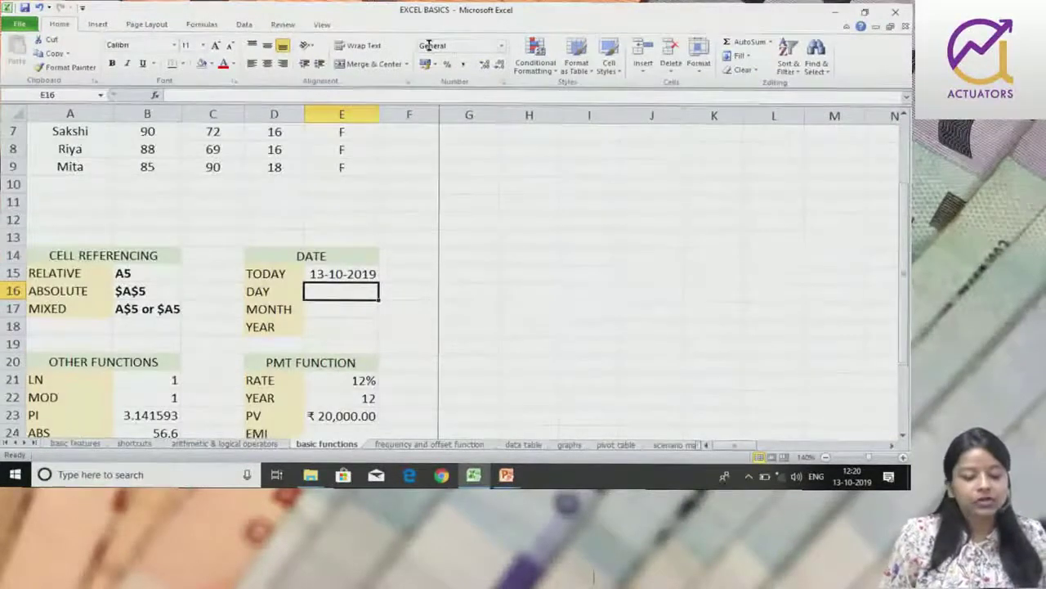
pyautogui.click(503, 47)
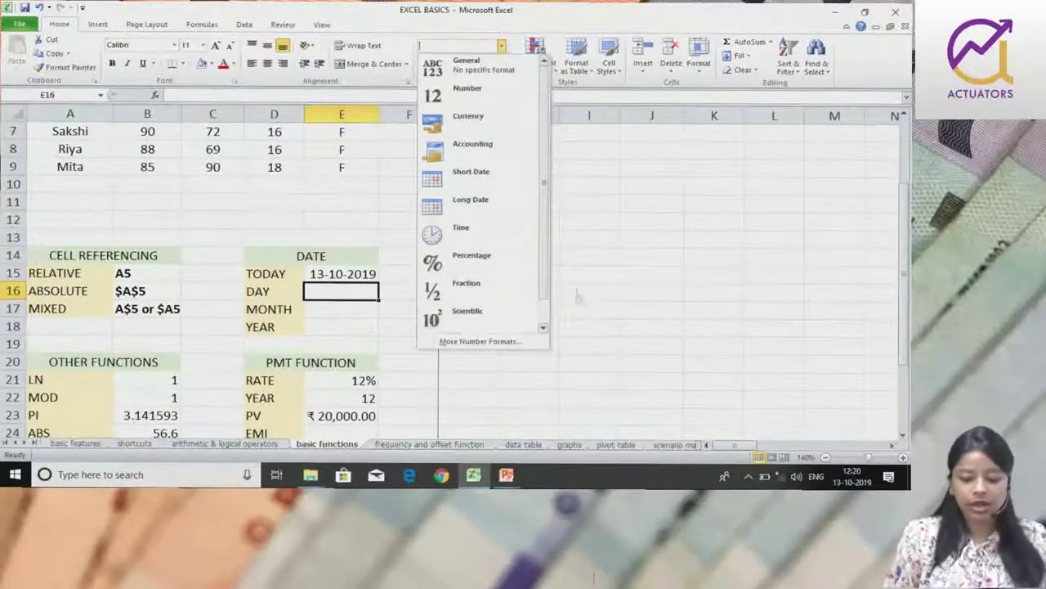
pyautogui.click(347, 274)
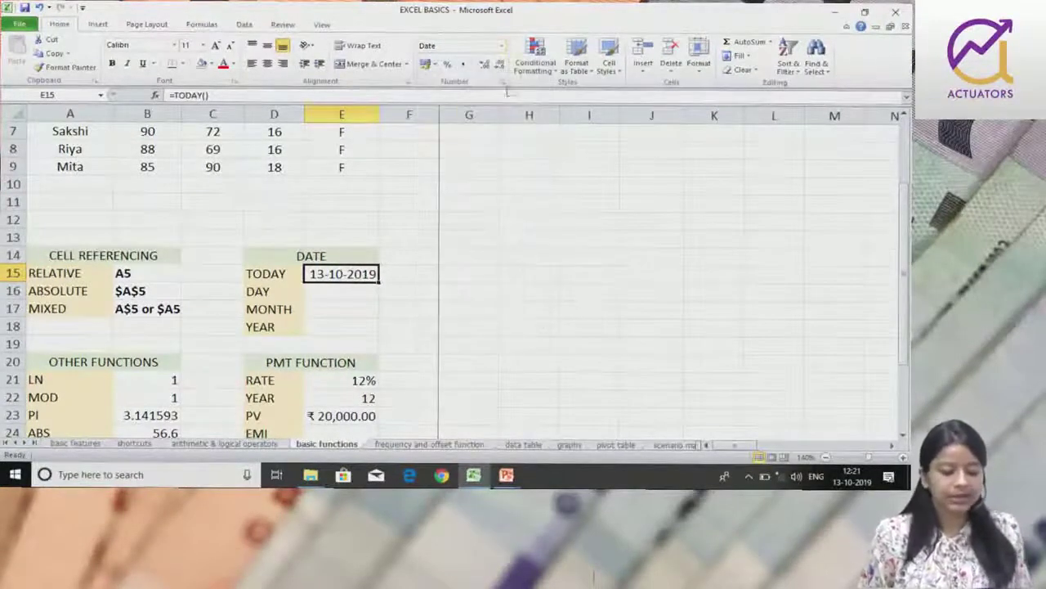
pyautogui.click(501, 47)
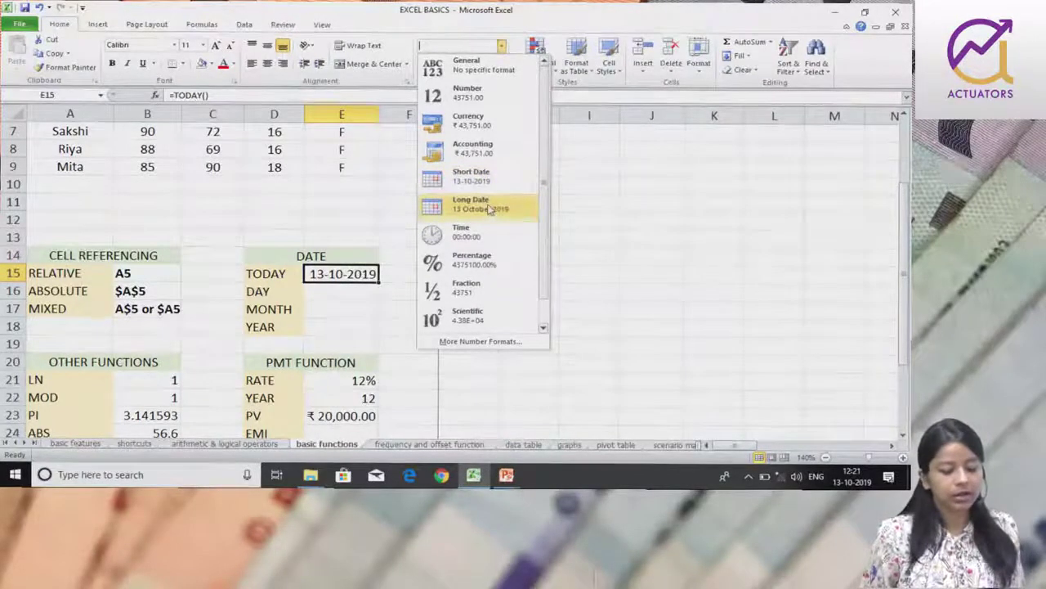
pyautogui.click(488, 205)
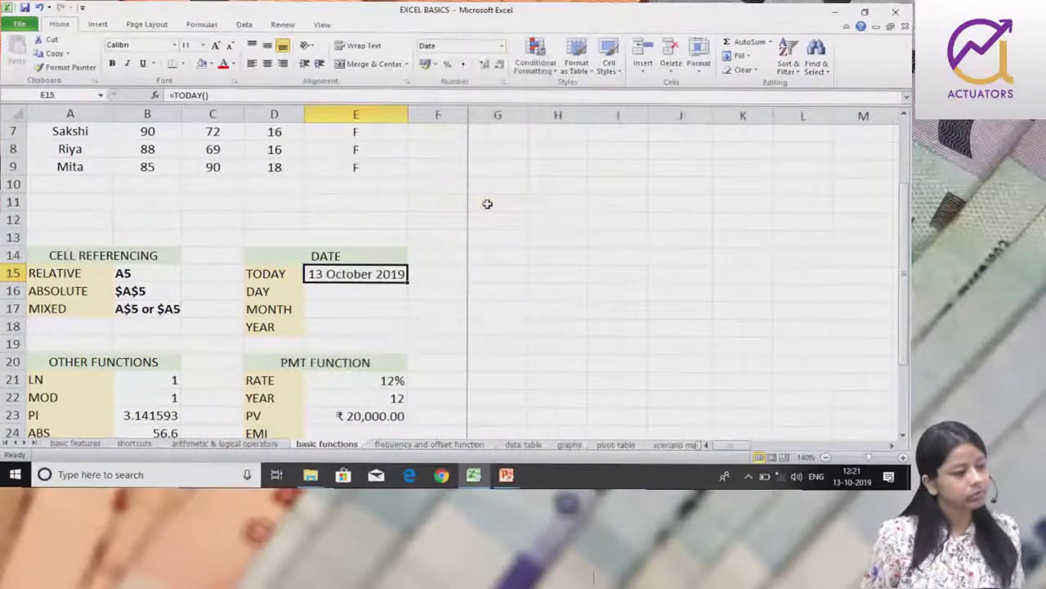
pyautogui.moveTo(405, 117)
pyautogui.mouseDown()
pyautogui.moveTo(395, 117)
pyautogui.moveTo(404, 120)
pyautogui.mouseUp()
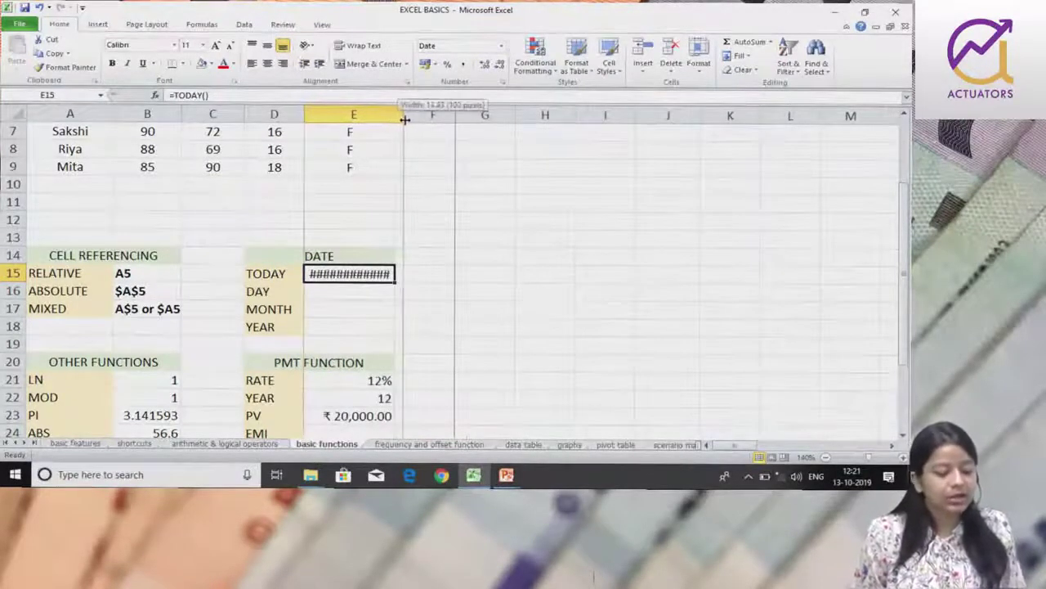
pyautogui.click(501, 46)
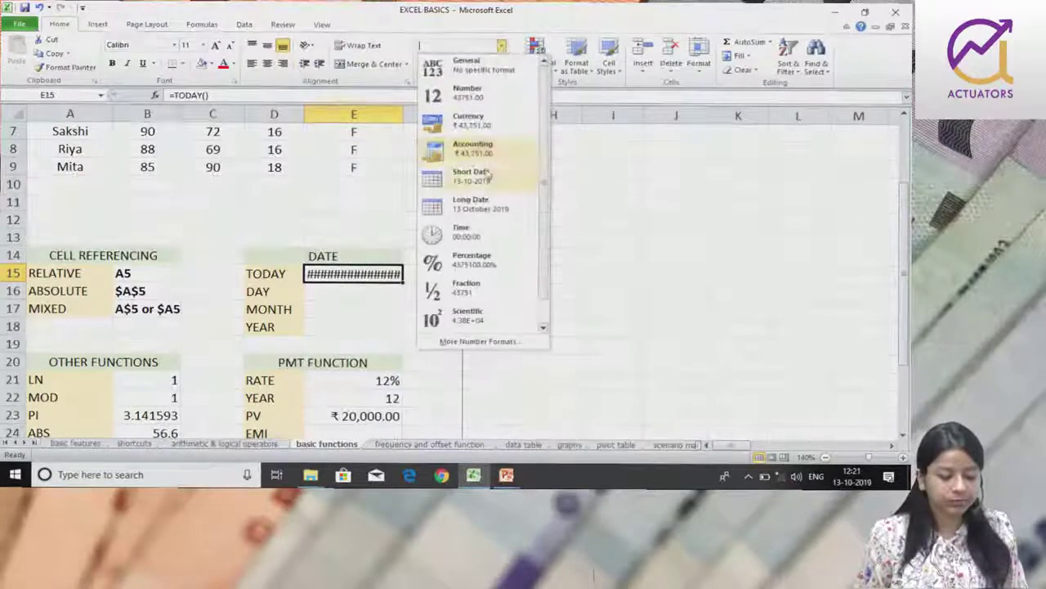
pyautogui.click(480, 178)
pyautogui.moveTo(403, 116); pyautogui.dragTo(393, 116)
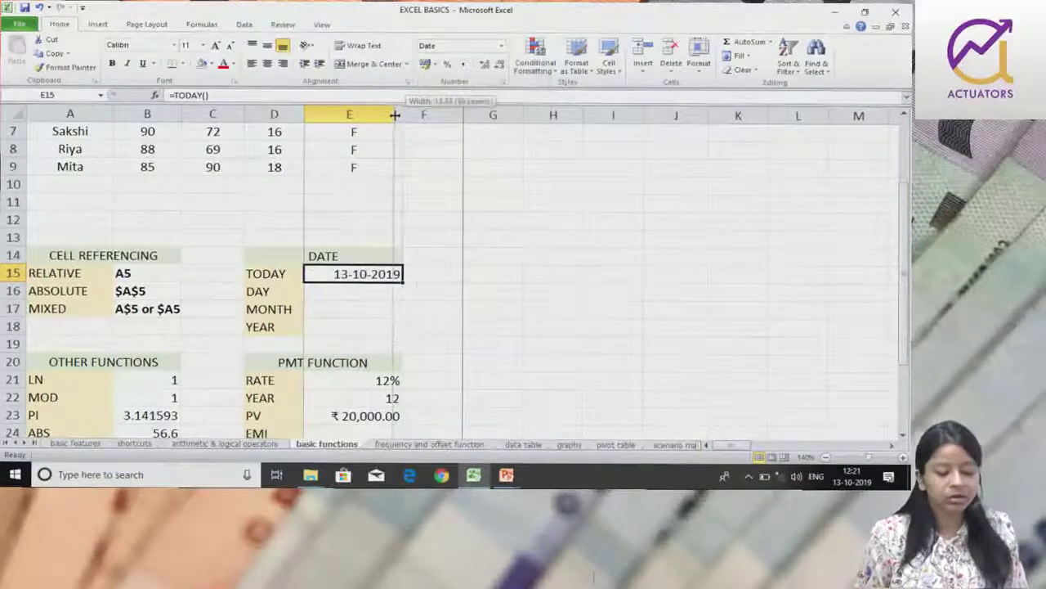
# Step: In Format Cells for E15, preview Date types including Sunday, 13 October, 2019 and 13-10-19
pyautogui.rightClick(348, 278)
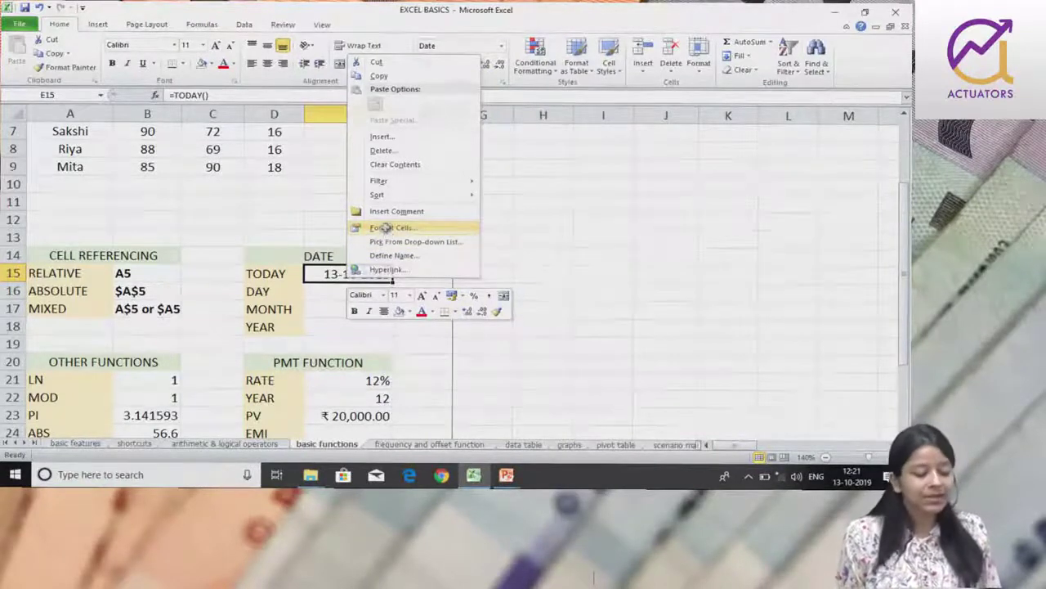
pyautogui.click(388, 228)
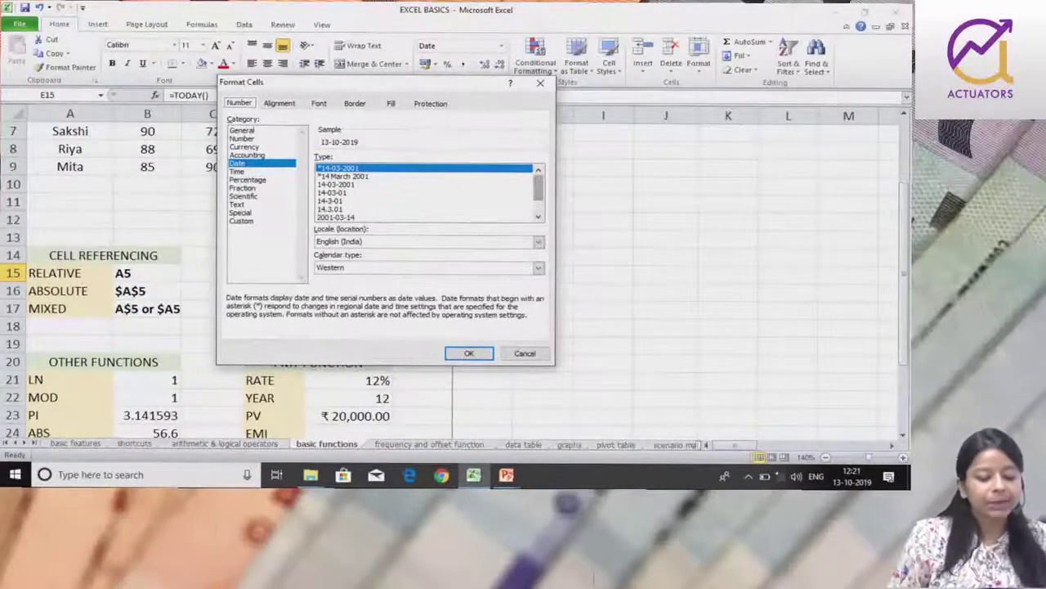
pyautogui.scroll(-2, 540, 218)
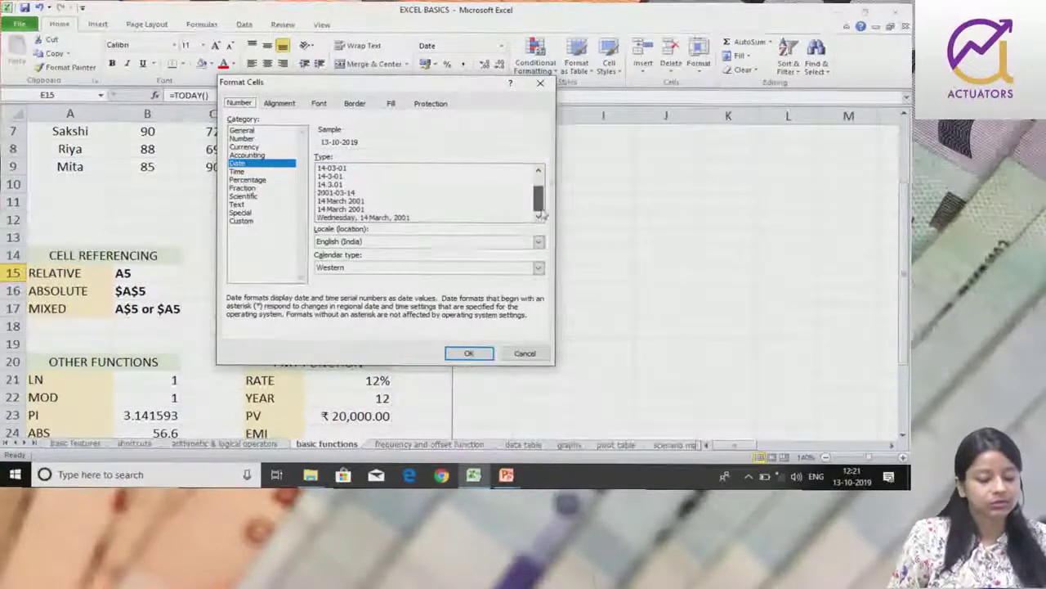
pyautogui.scroll(1, 540, 205)
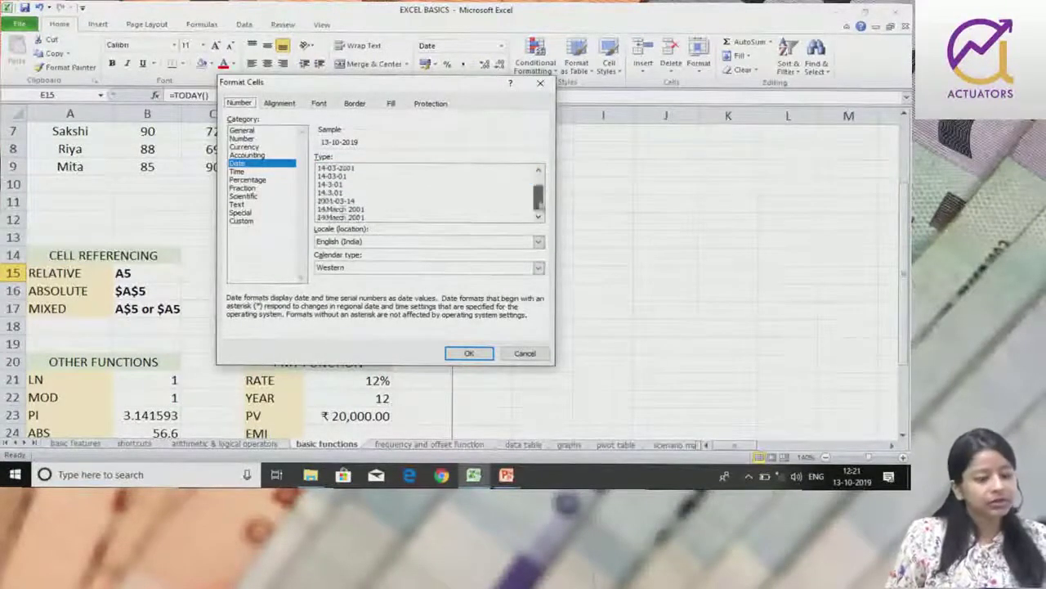
pyautogui.scroll(1, 537, 209)
pyautogui.scroll(-2, 536, 214)
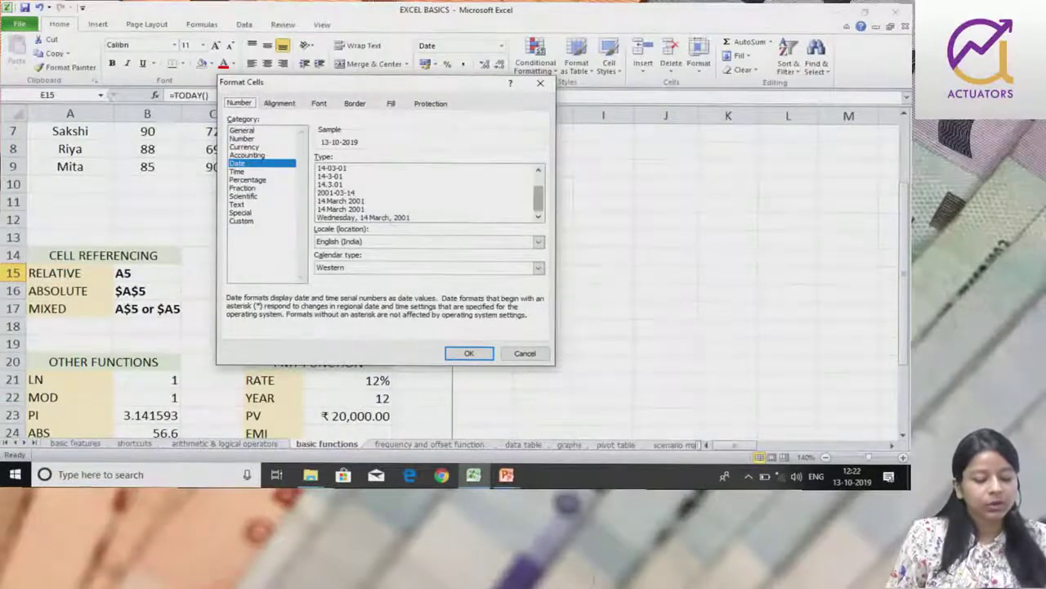
pyautogui.click(387, 218)
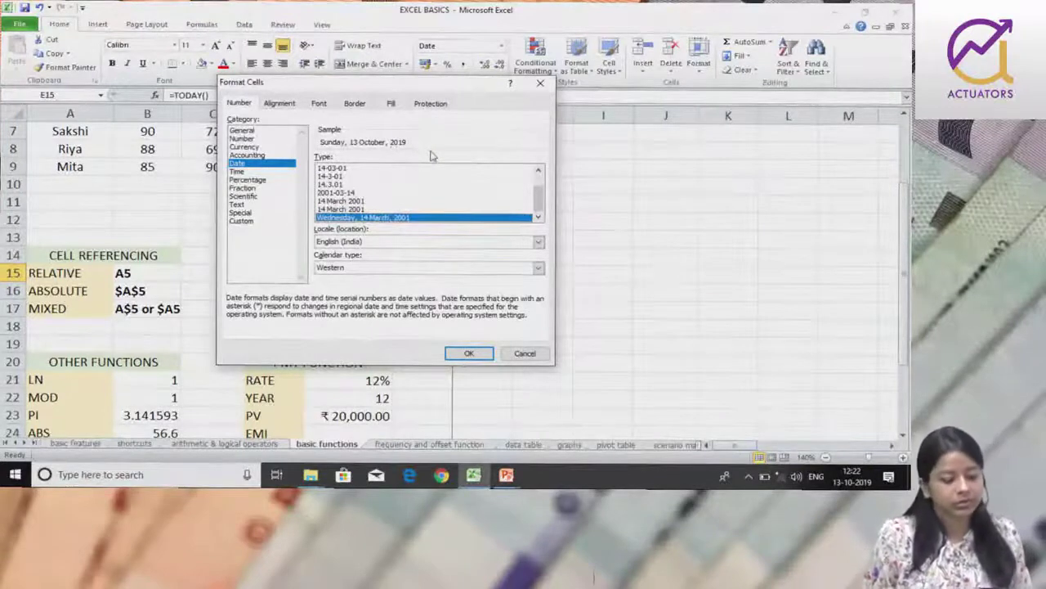
pyautogui.scroll(2, 539, 196)
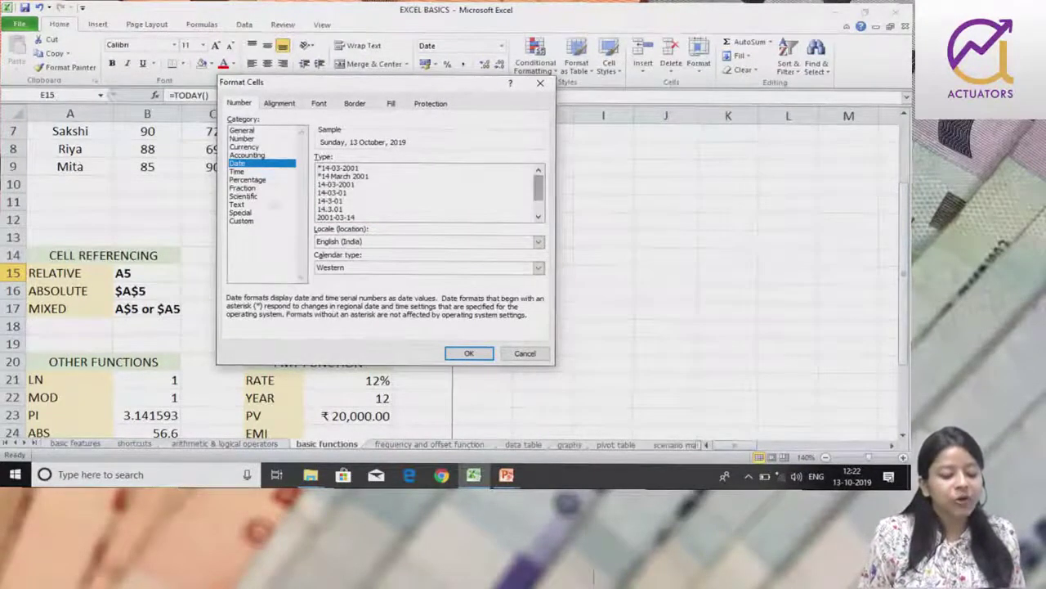
pyautogui.click(342, 202)
pyautogui.click(343, 209)
# Step: Choose the 14.3.01 date type (13.10.19) and keep the Western calendar type
pyautogui.click(343, 193)
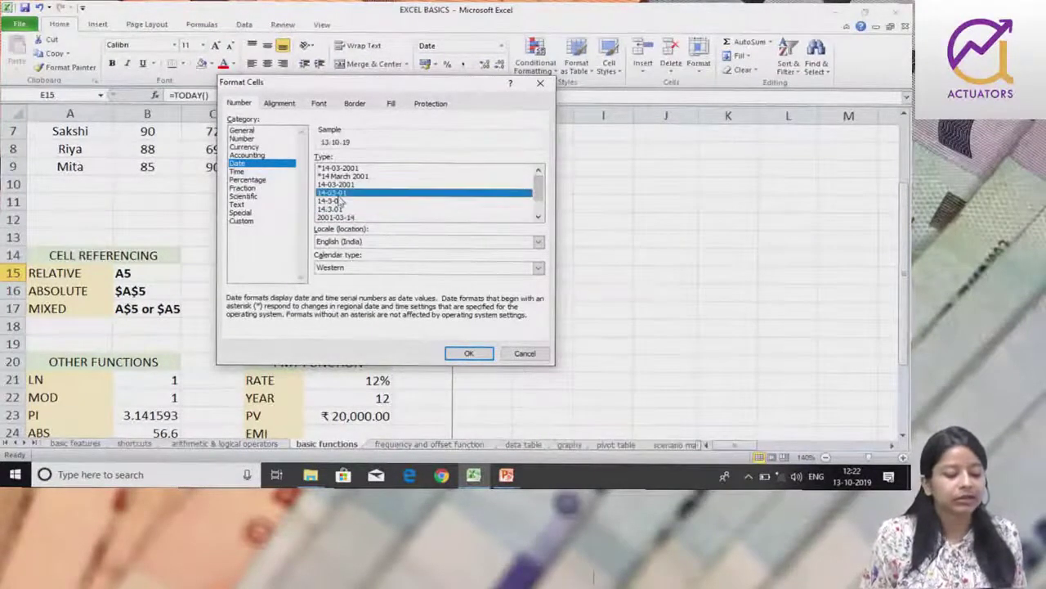
pyautogui.click(345, 200)
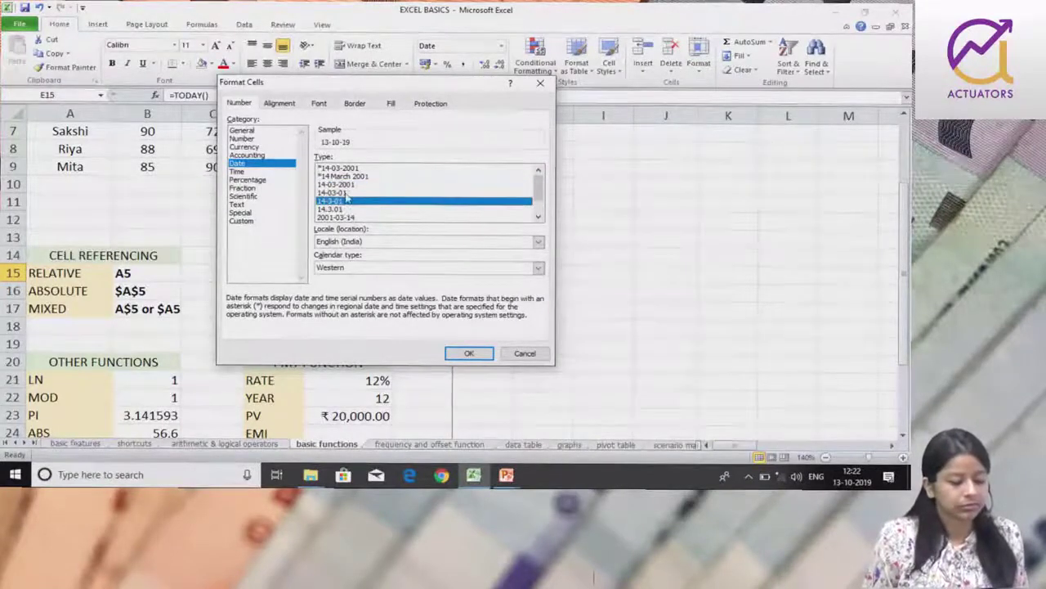
pyautogui.click(343, 185)
pyautogui.click(341, 209)
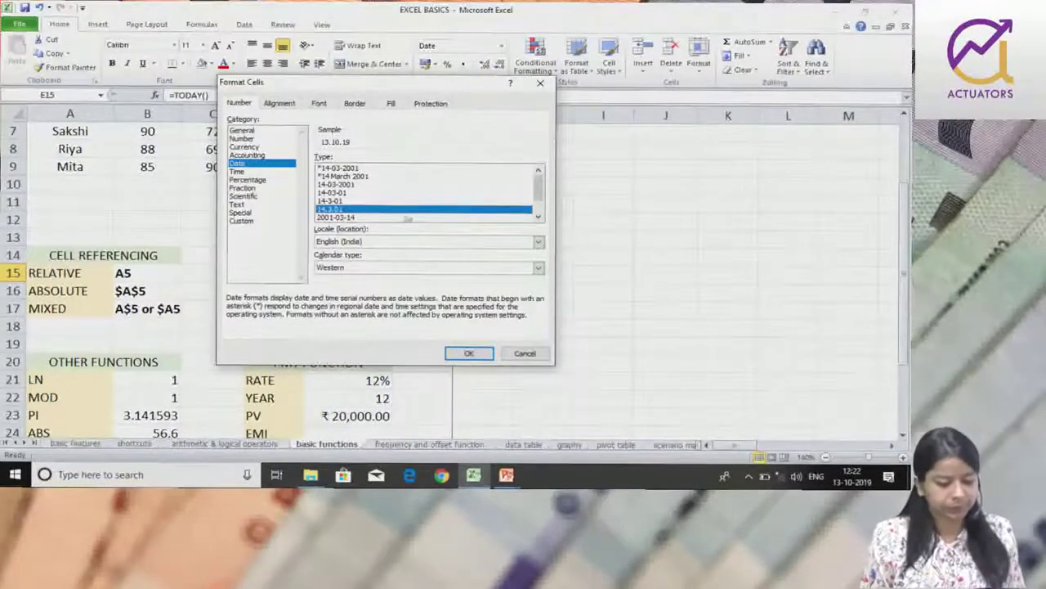
pyautogui.click(538, 267)
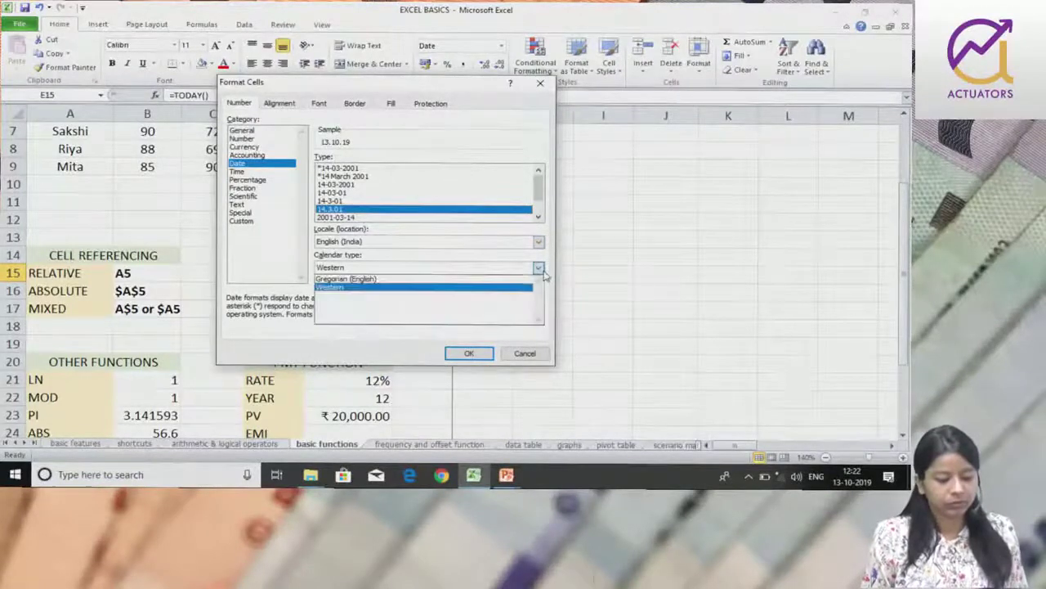
pyautogui.click(526, 289)
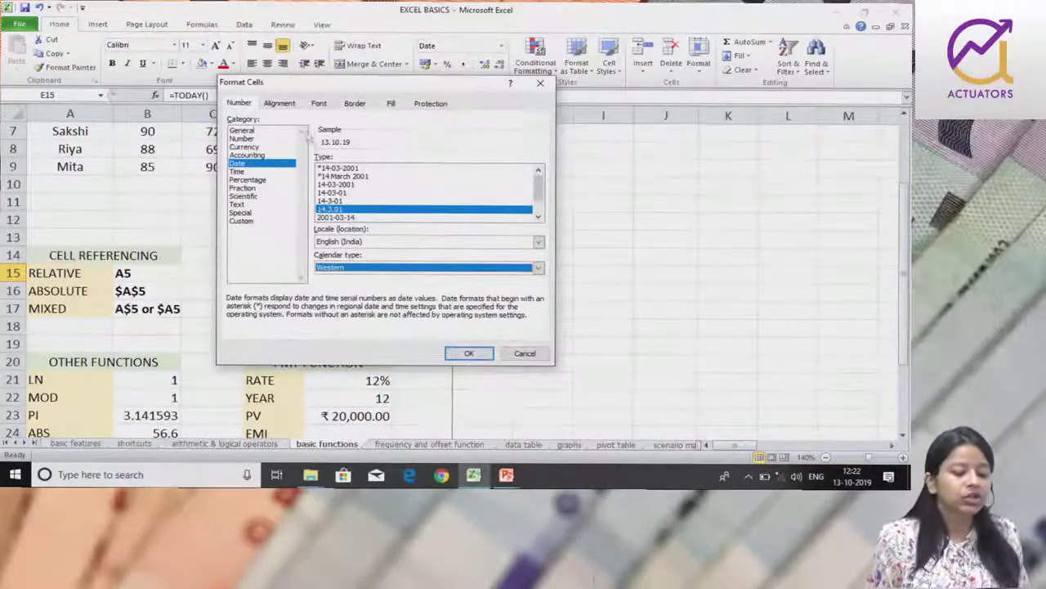
pyautogui.click(282, 104)
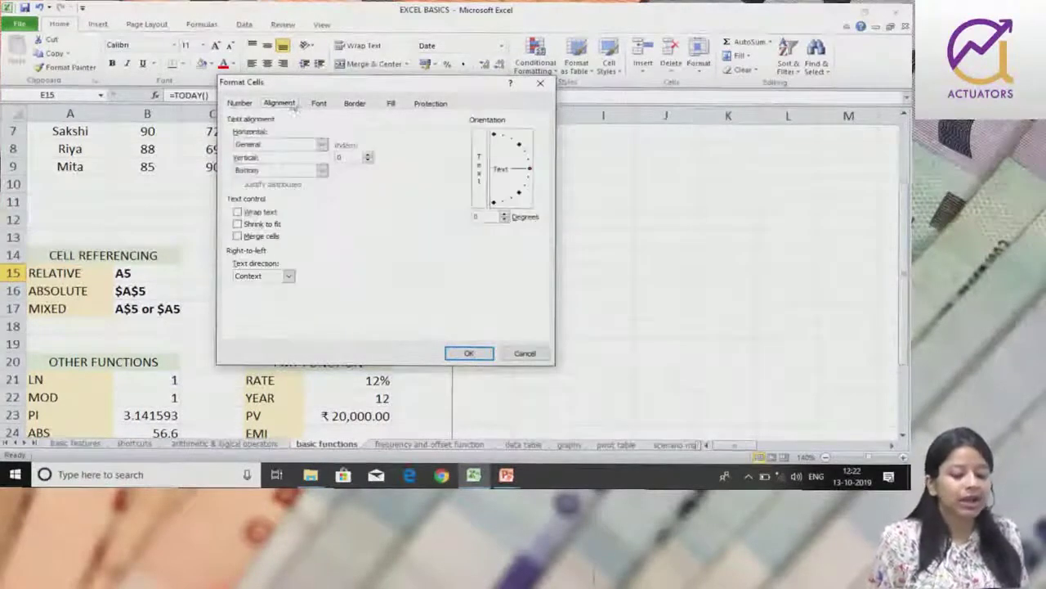
# Step: Look through the Font, Border and Fill tabs, then apply the 13.10.19 style to E15
pyautogui.click(335, 111)
pyautogui.click(351, 104)
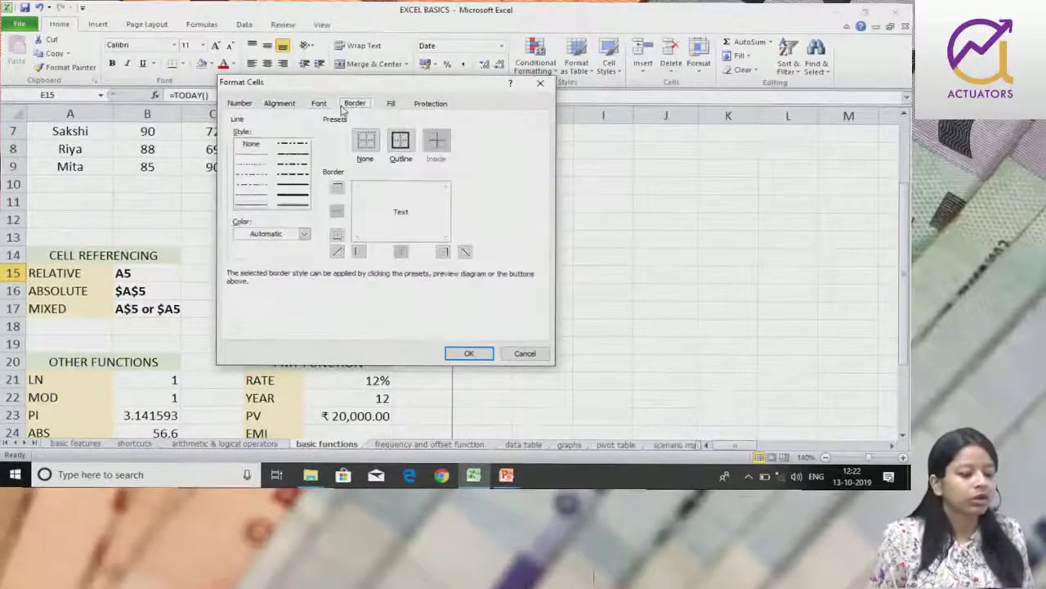
pyautogui.click(392, 104)
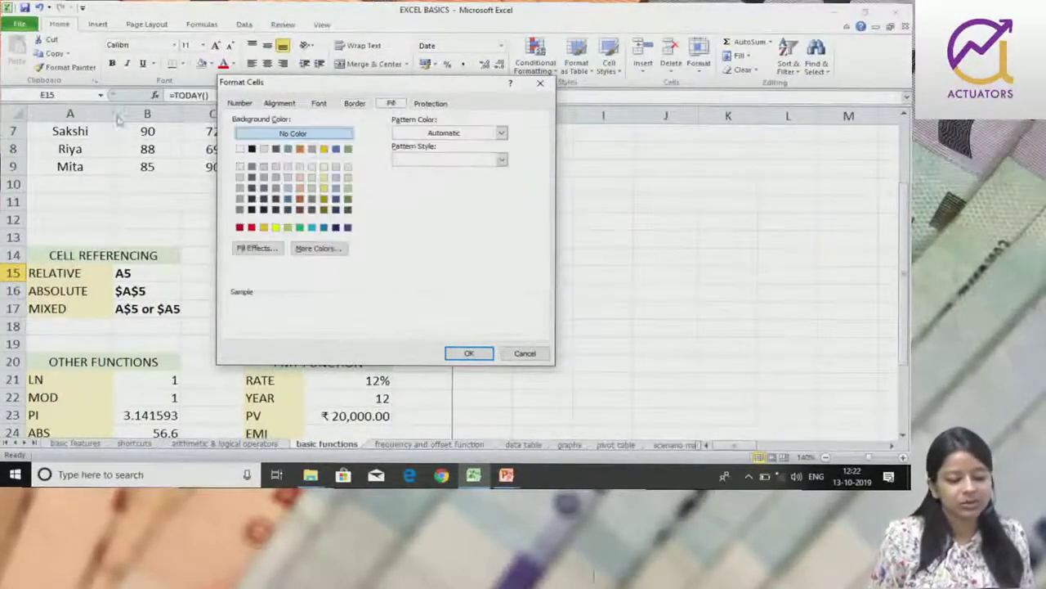
pyautogui.click(239, 104)
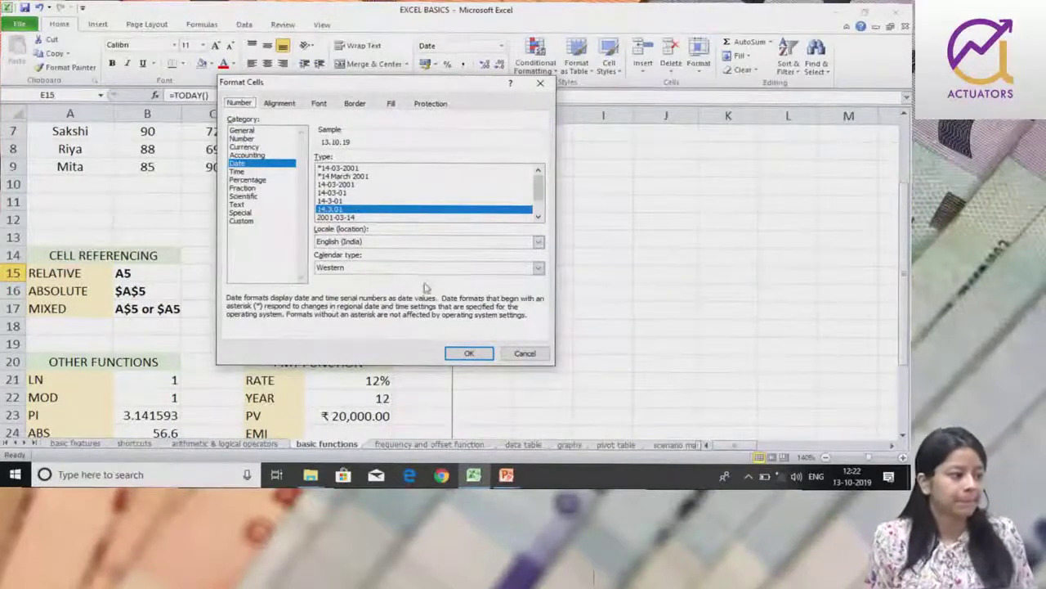
pyautogui.click(469, 353)
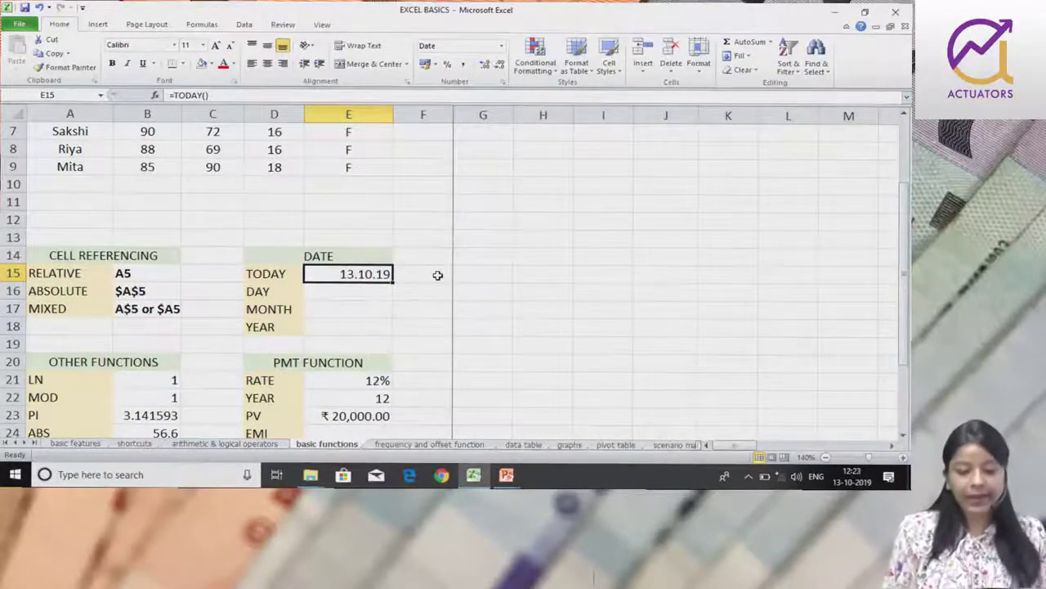
# Step: Enter =DAY(E15) in E16 so the DAY row shows 13
pyautogui.press('Down')
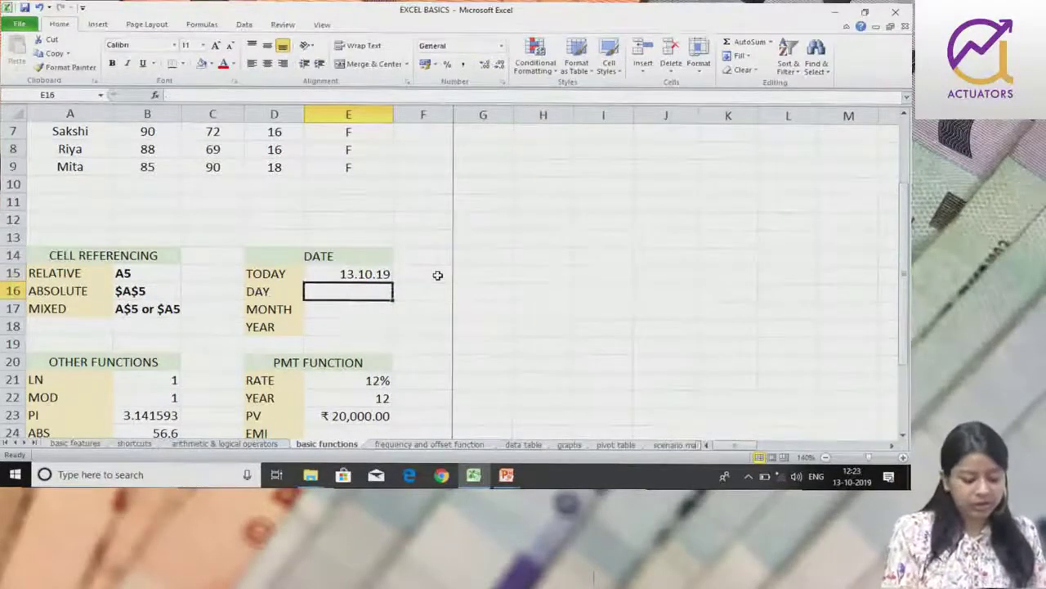
pyautogui.write('=DAY')
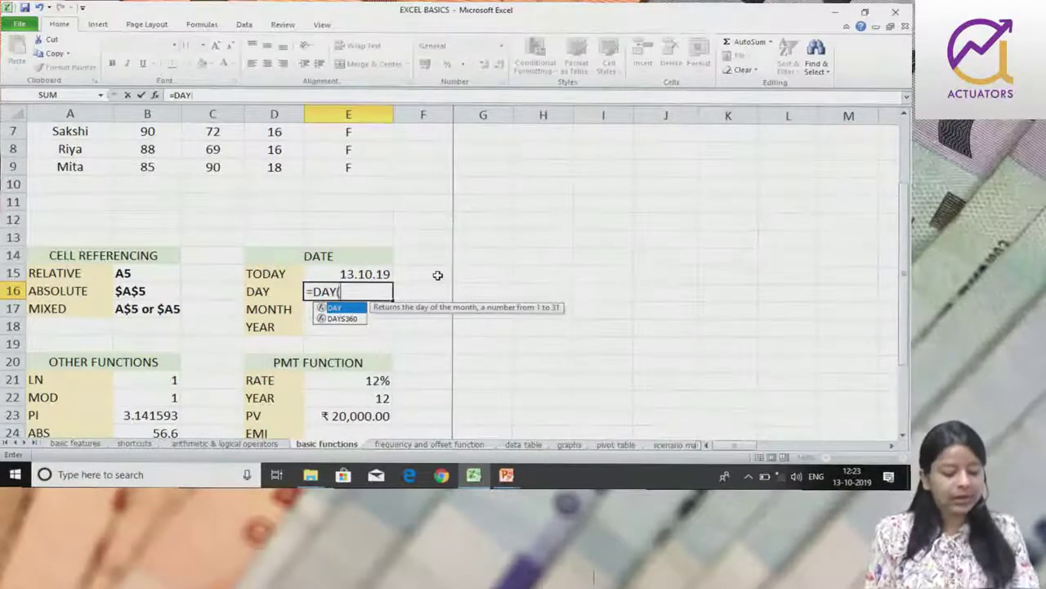
pyautogui.write('(')
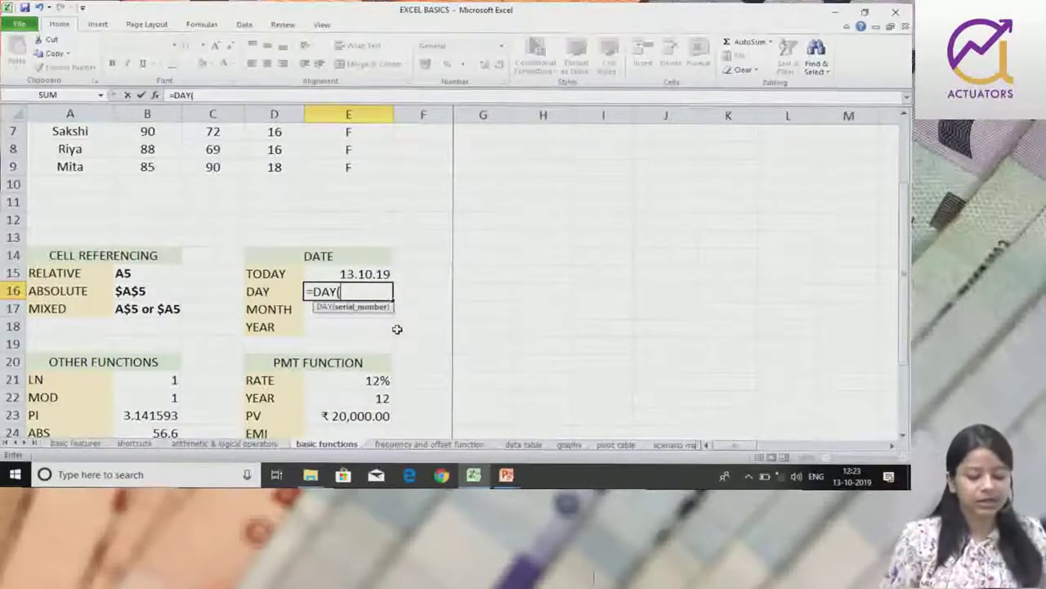
pyautogui.click(374, 271)
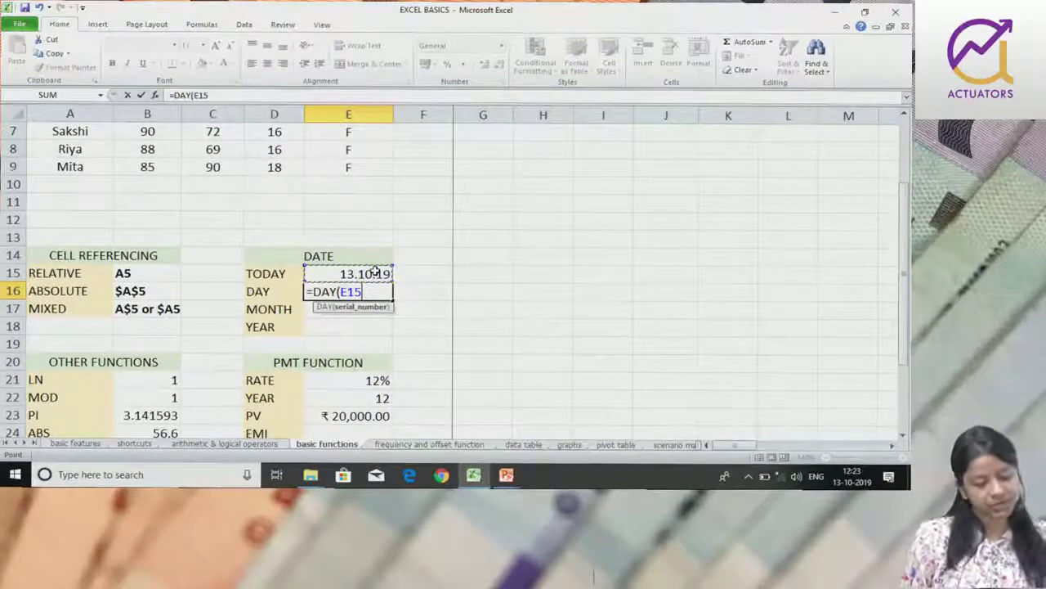
pyautogui.write(')')
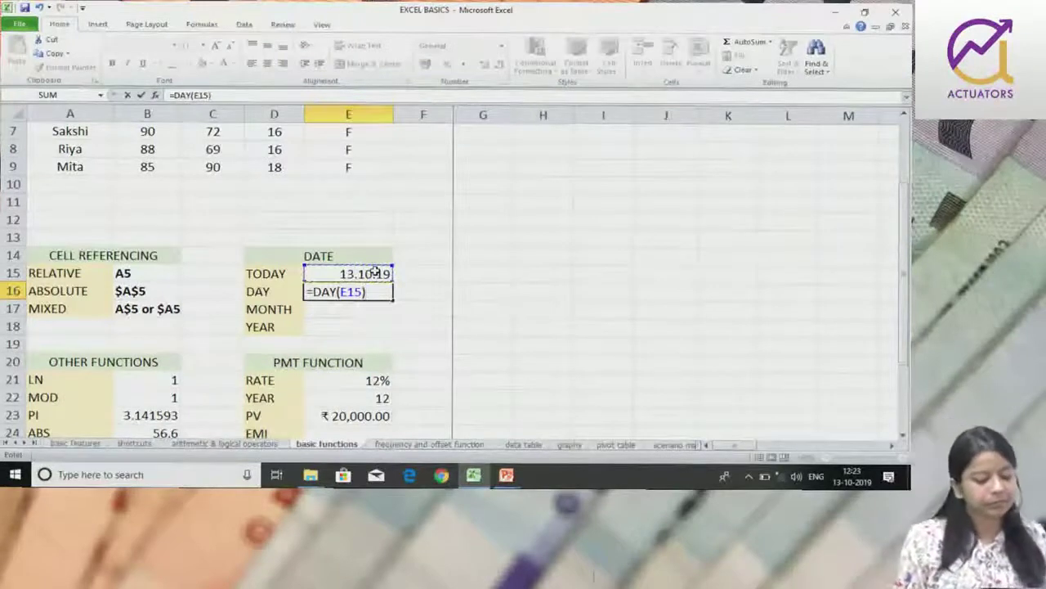
pyautogui.press('Return')
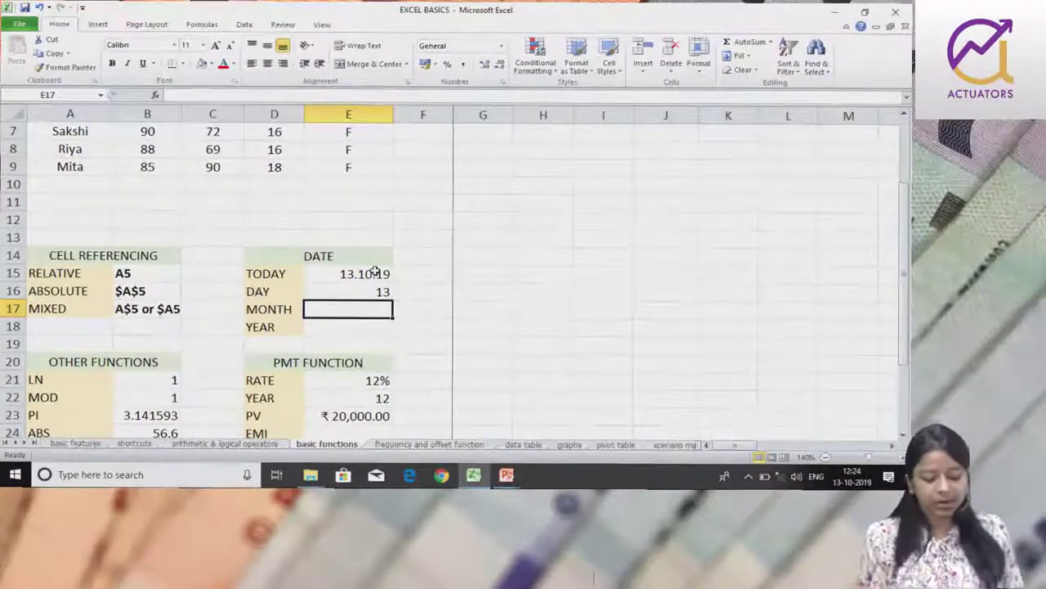
pyautogui.write('=MONT')
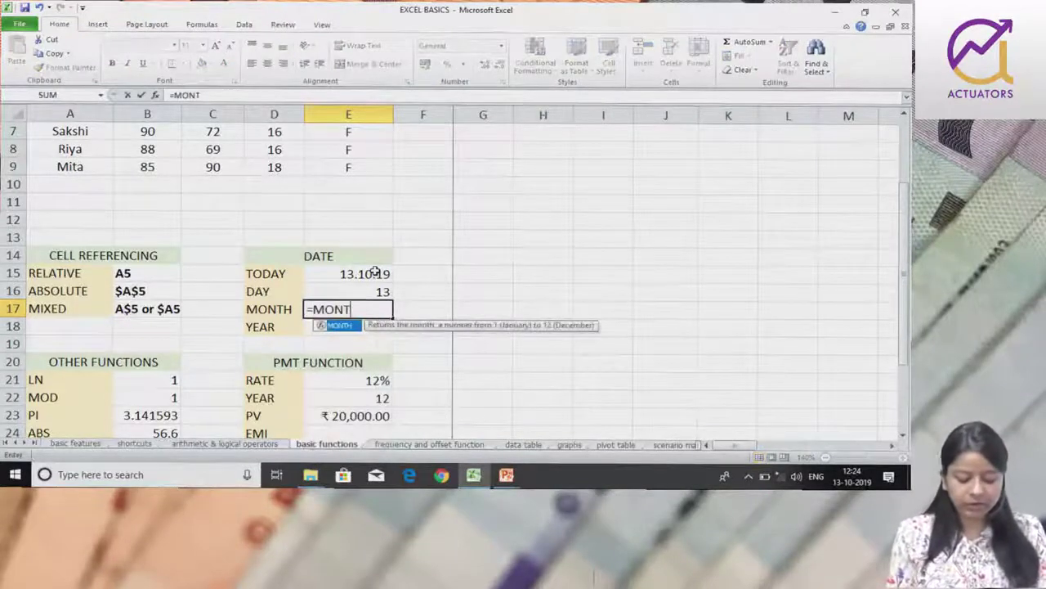
pyautogui.write('H(')
# Step: Complete =MONTH(E15) in E17 and =YEAR(E15) in E18, showing 10 and 2019
pyautogui.click(355, 289)
pyautogui.click(362, 273)
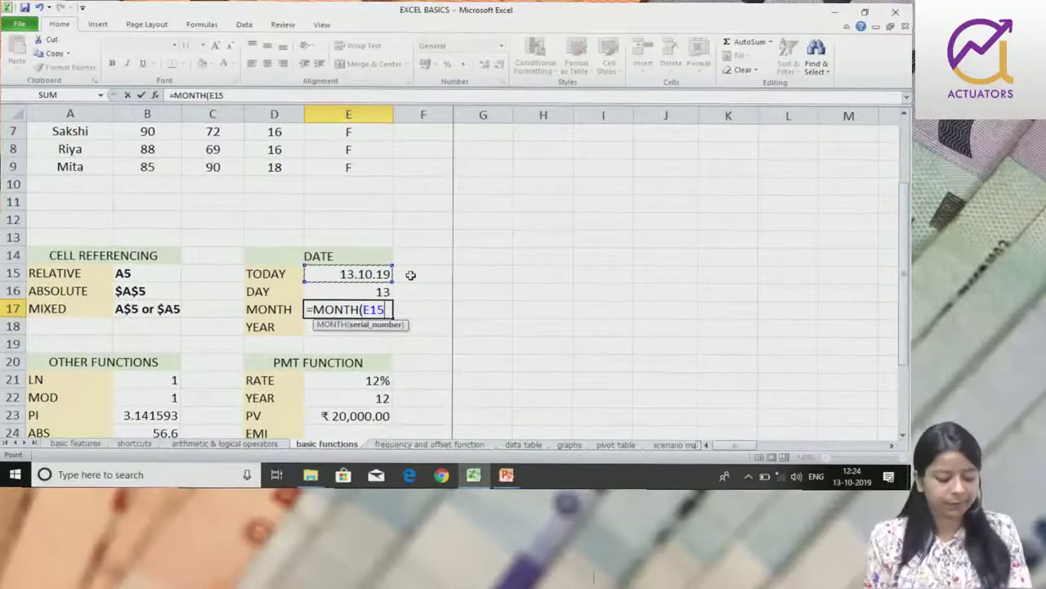
pyautogui.press('Return')
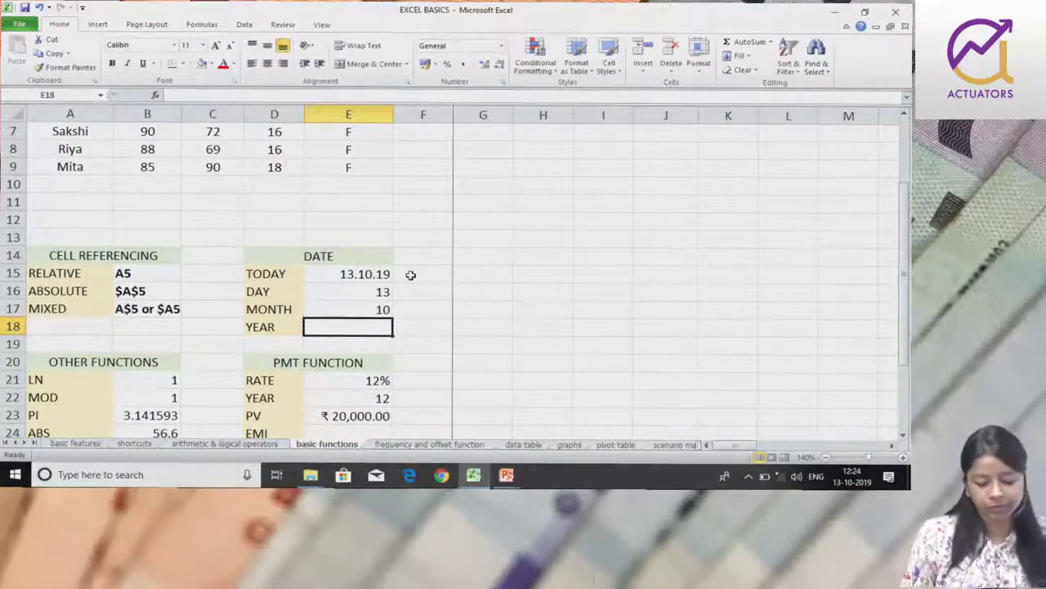
pyautogui.write('=YEAR(')
pyautogui.press('Up')
pyautogui.press('Up')
pyautogui.press('Up')
pyautogui.write(')')
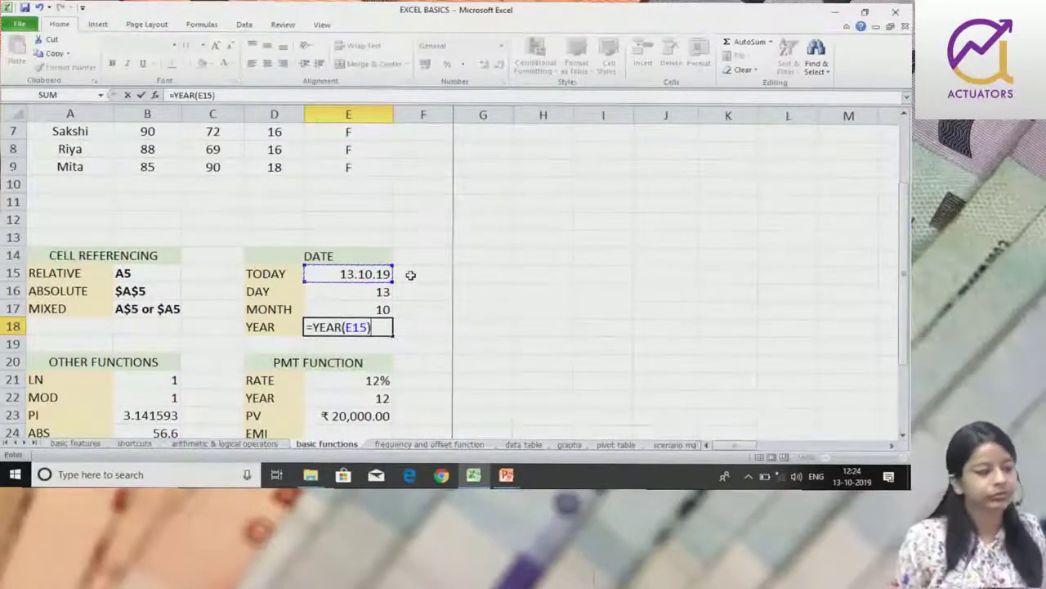
pyautogui.press('Return')
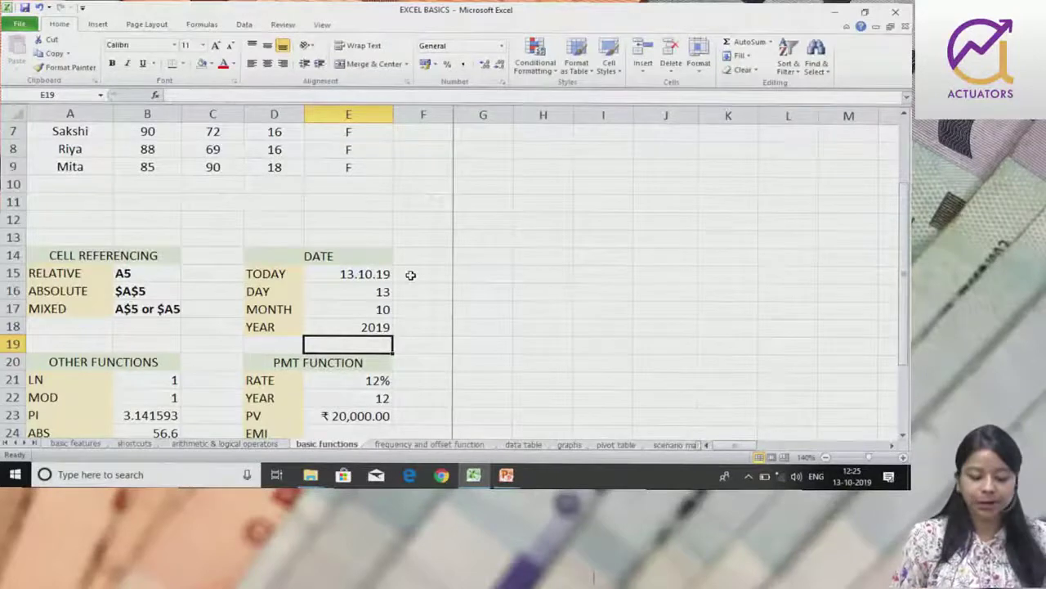
pyautogui.scroll(-1, 403, 292)
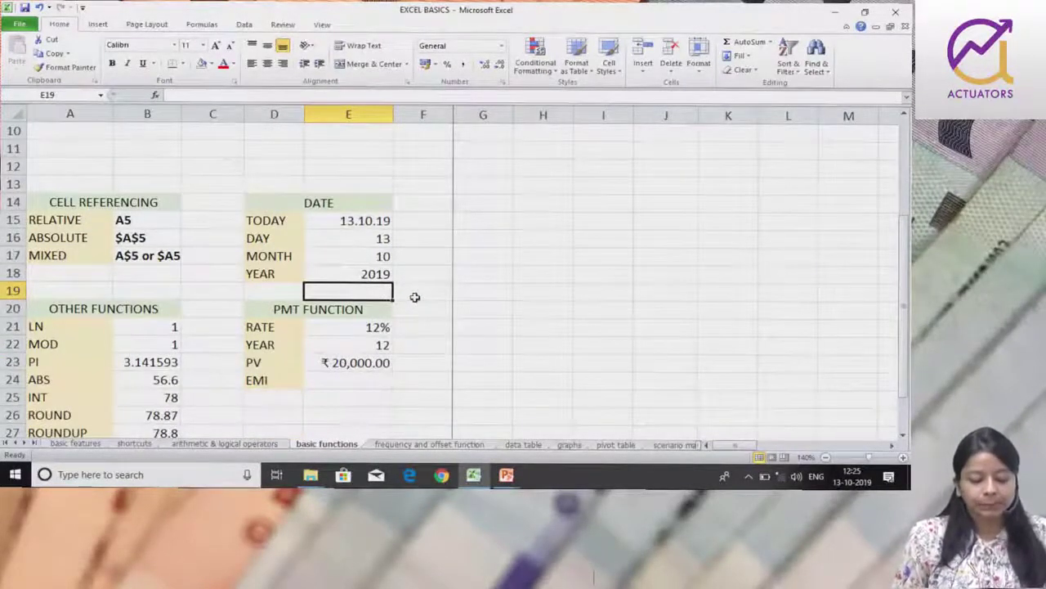
pyautogui.click(373, 276)
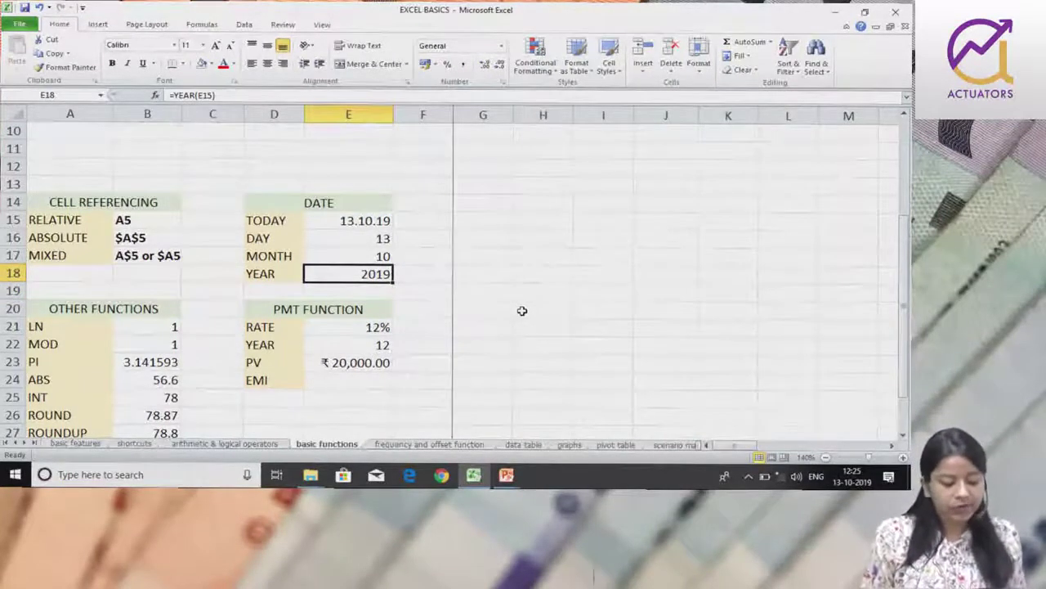
pyautogui.click(335, 383)
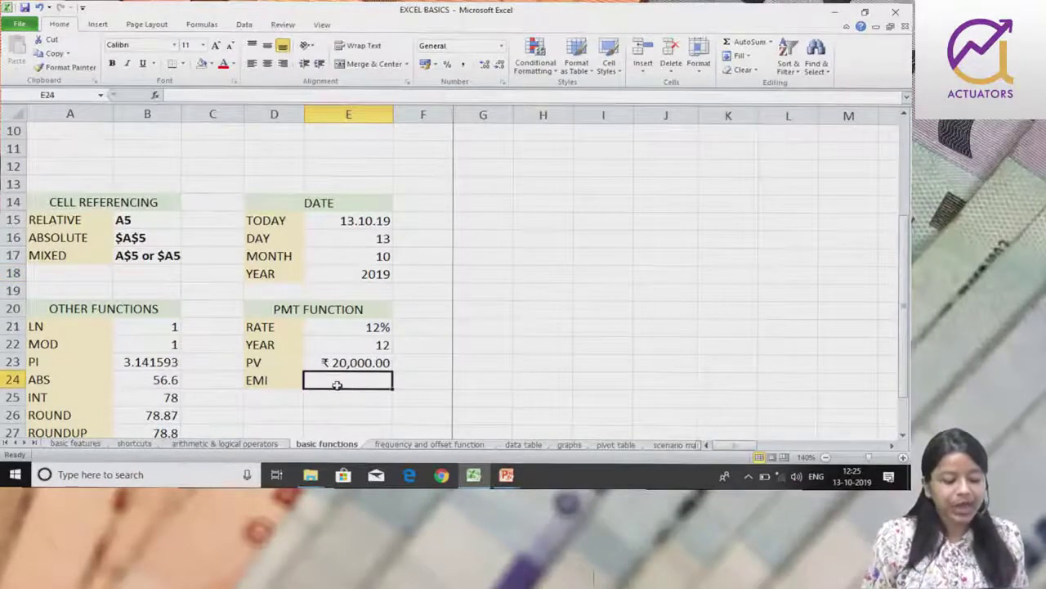
pyautogui.scroll(-1, 337, 384)
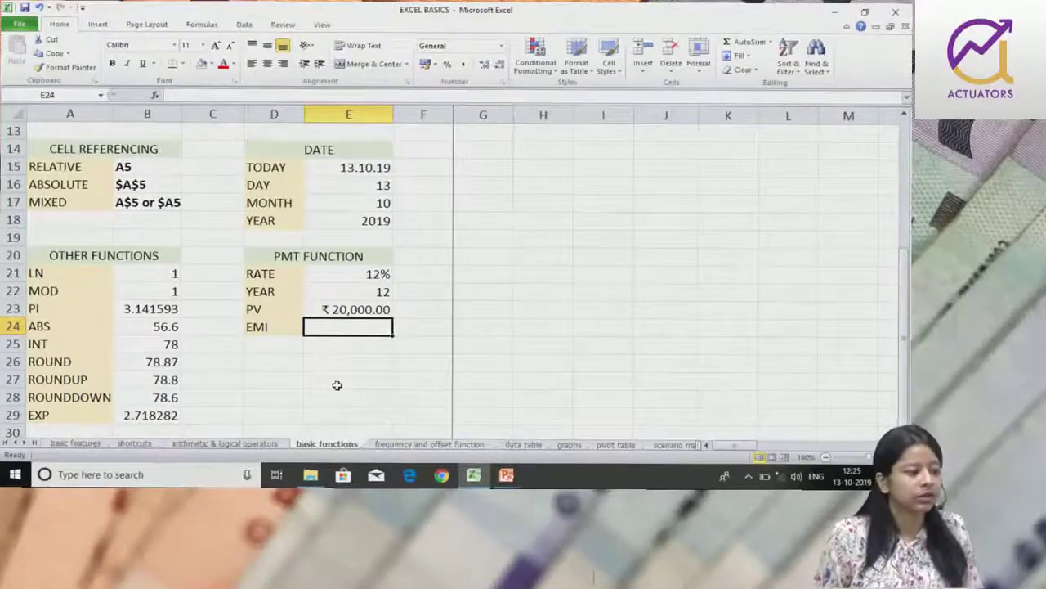
pyautogui.write('=')
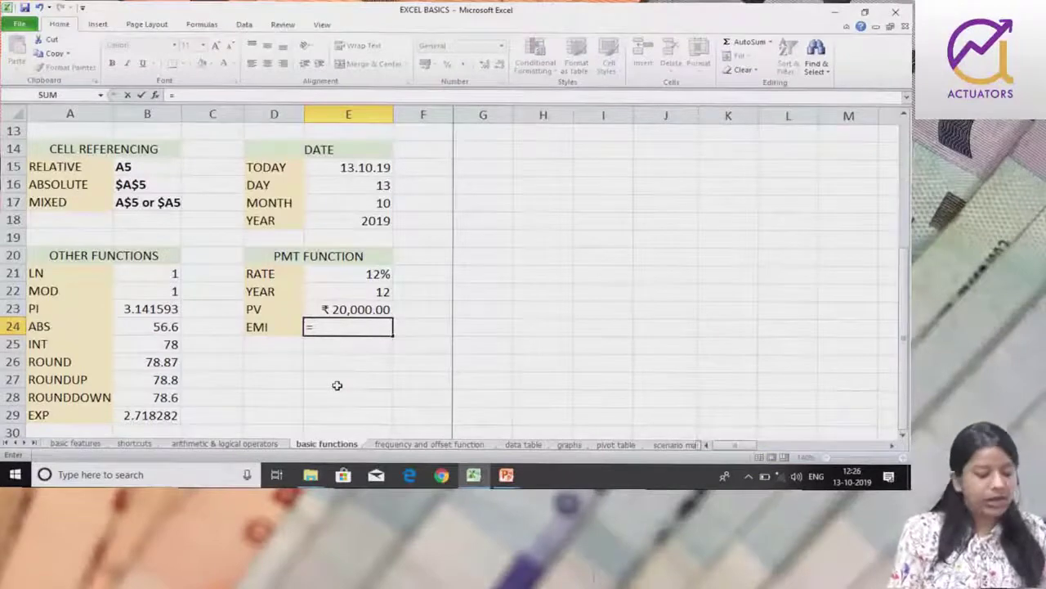
pyautogui.press('Escape')
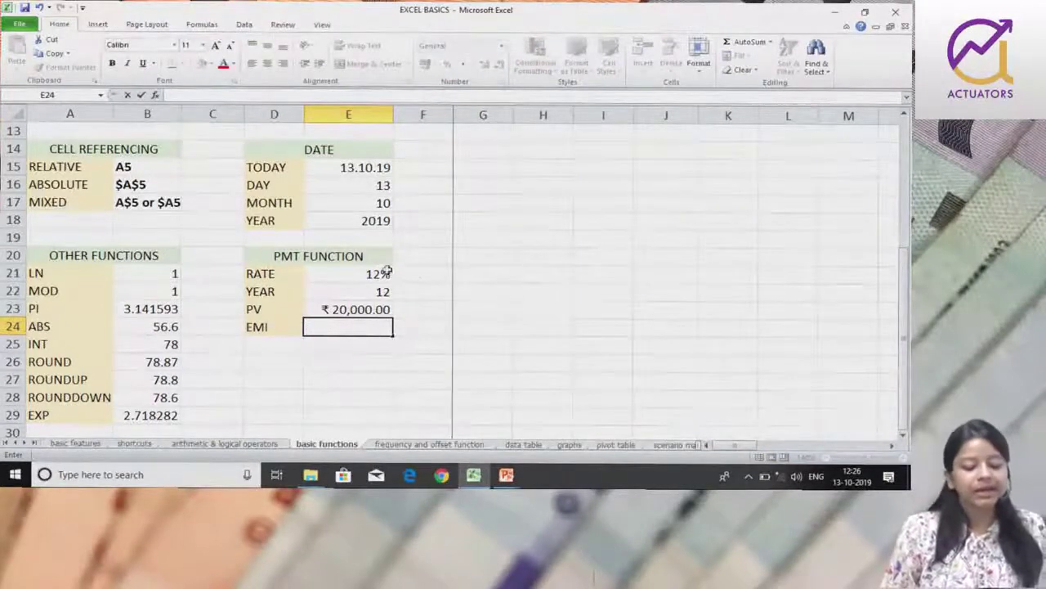
pyautogui.click(381, 272)
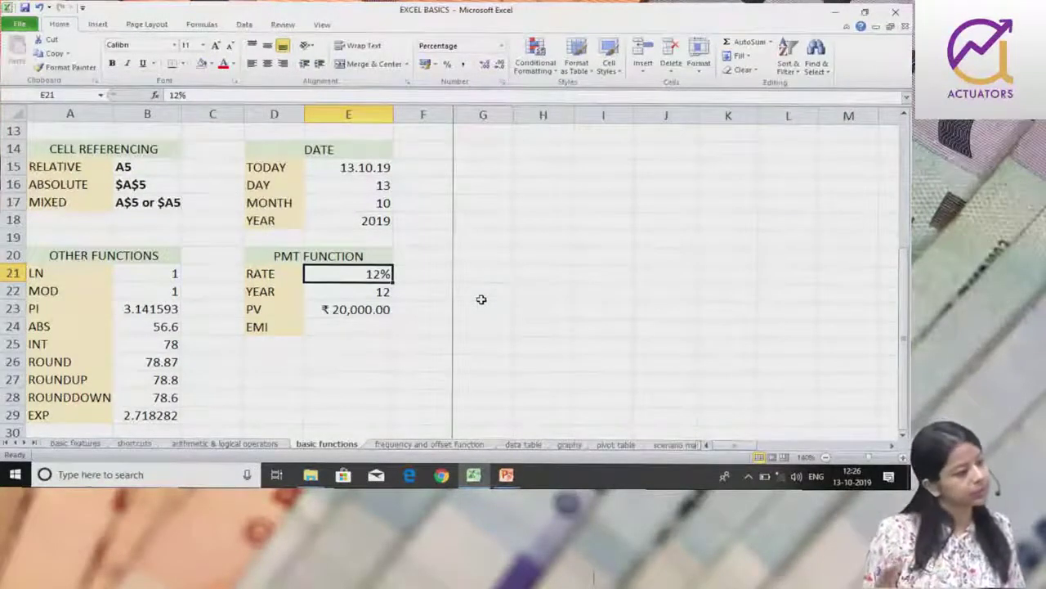
pyautogui.click(338, 306)
pyautogui.click(336, 296)
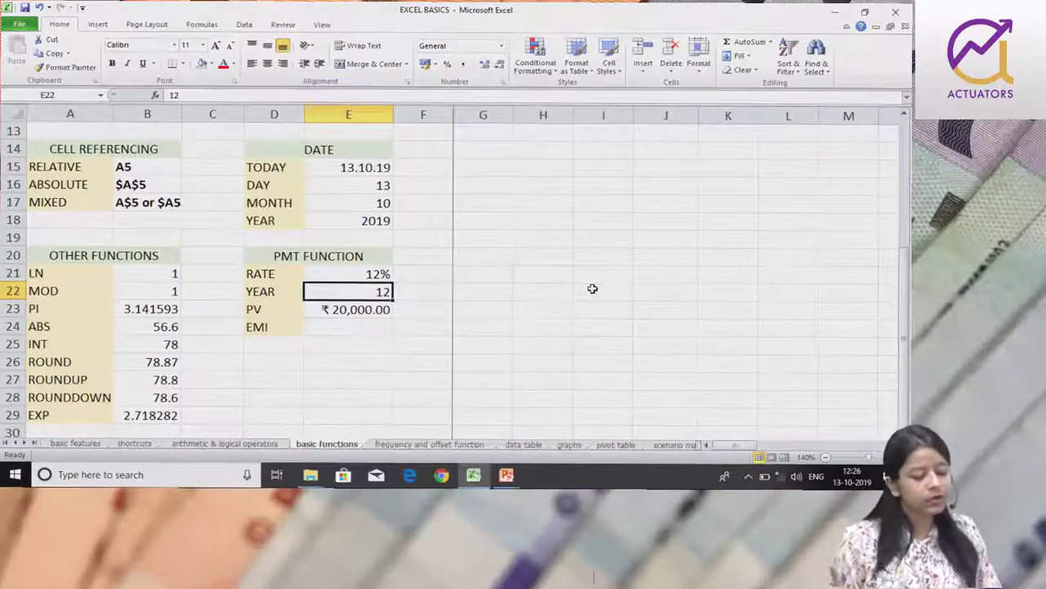
pyautogui.click(338, 313)
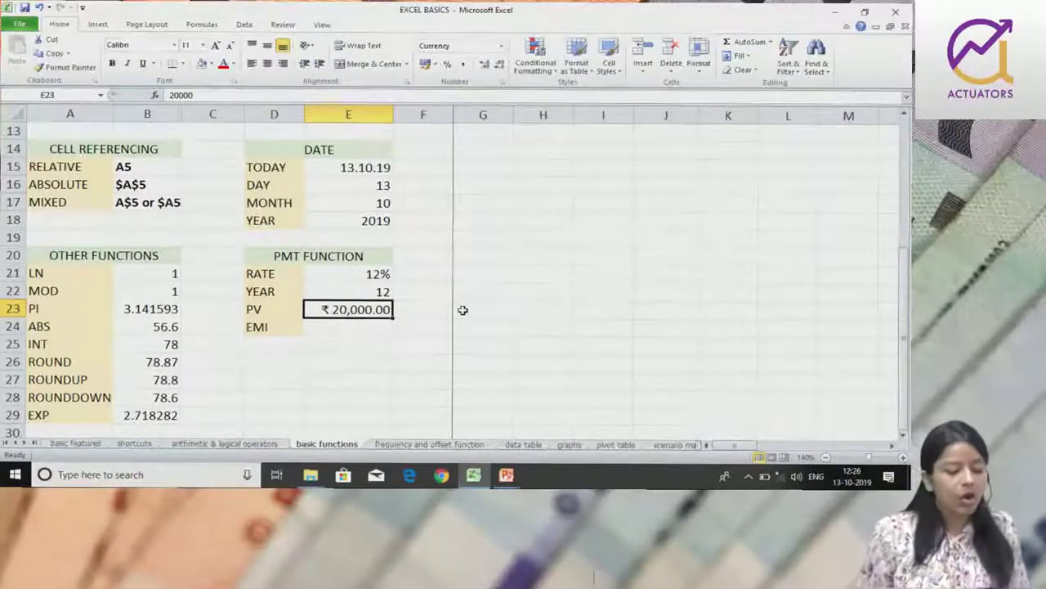
pyautogui.click(365, 272)
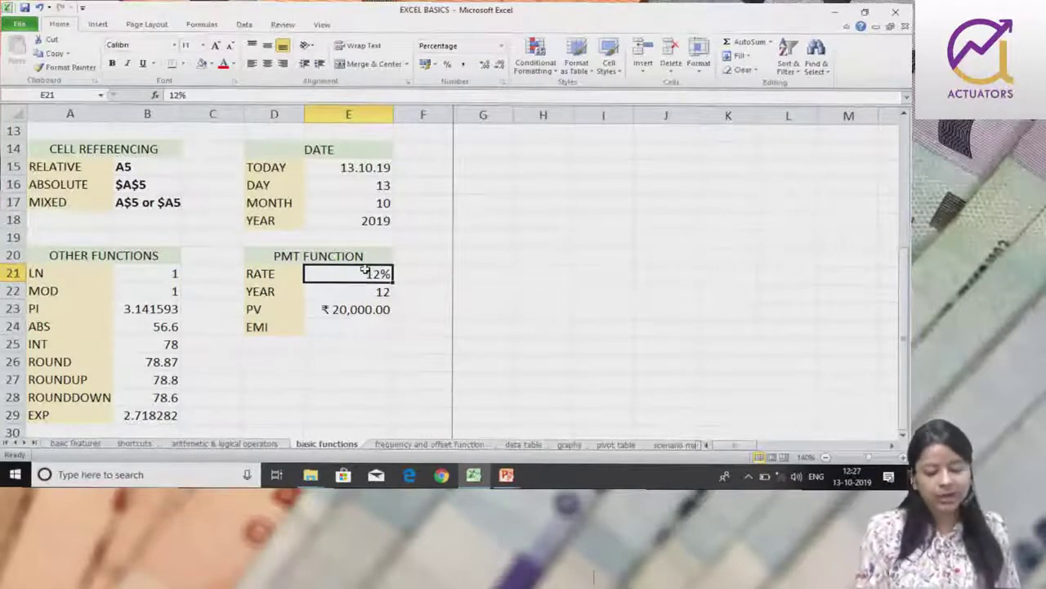
pyautogui.press('Down')
# Step: Enter 1 as the loan's YEAR value in E22, replacing a mistyped 5
pyautogui.write('5')
pyautogui.press('Return')
pyautogui.write('1')
pyautogui.press('Return')
pyautogui.press('Return')
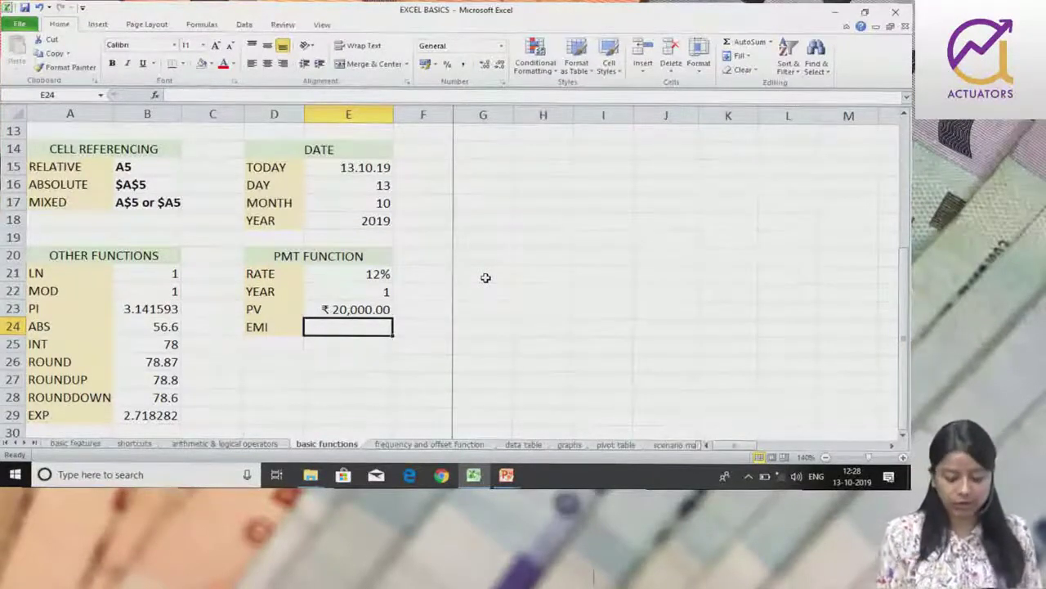
pyautogui.write('=PMT')
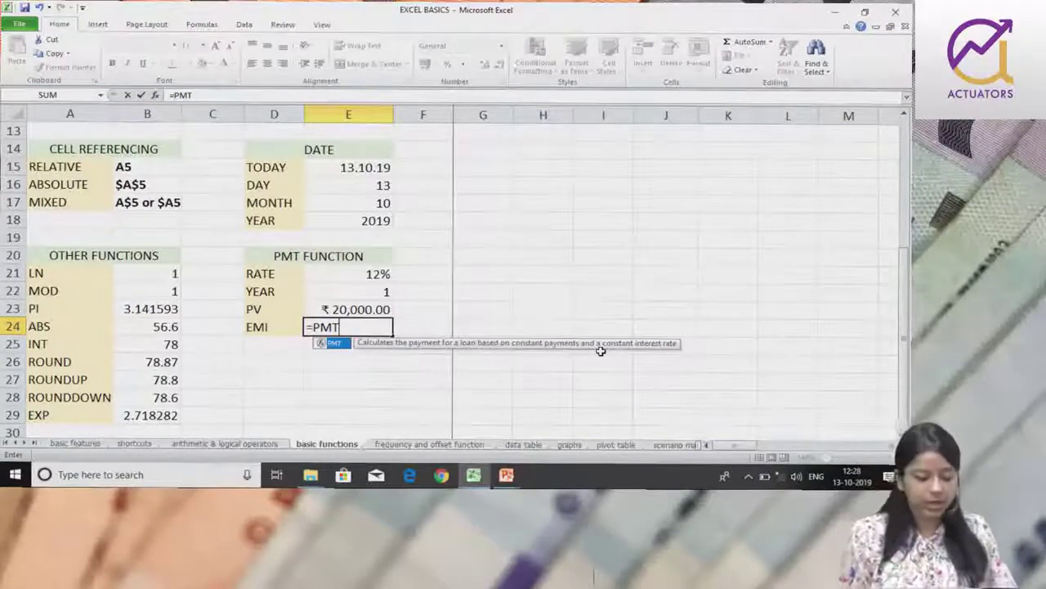
# Step: Open the PMT bracket in E24 and reference the RATE cell E21 as the rate argument
pyautogui.write('(')
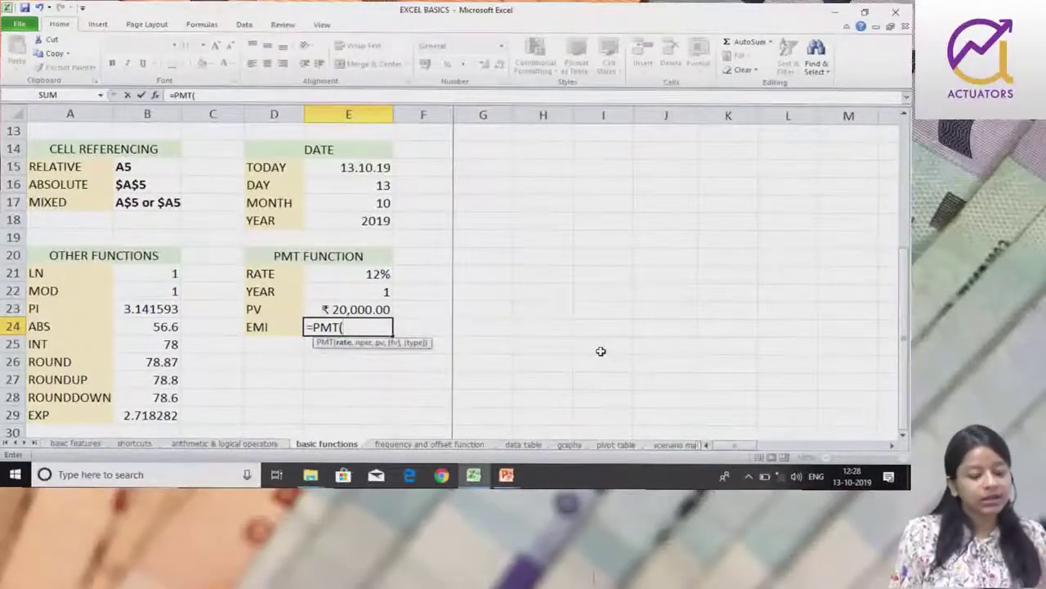
pyautogui.click(372, 274)
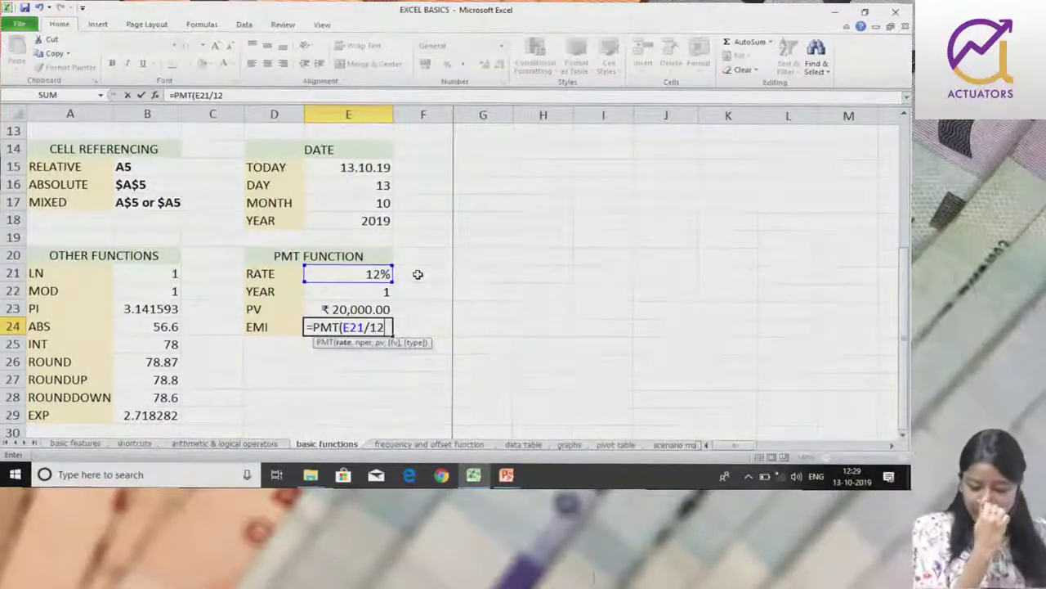
# Step: Add the YEAR cell E22 and PV cell E23 as PMT arguments and close the bracket
pyautogui.write(',')
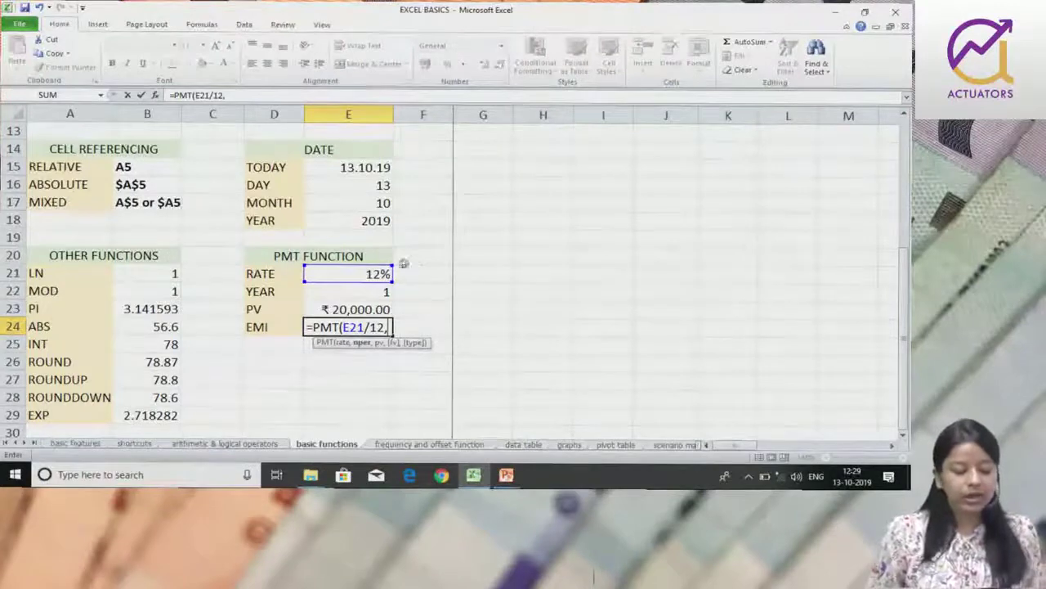
pyautogui.click(354, 291)
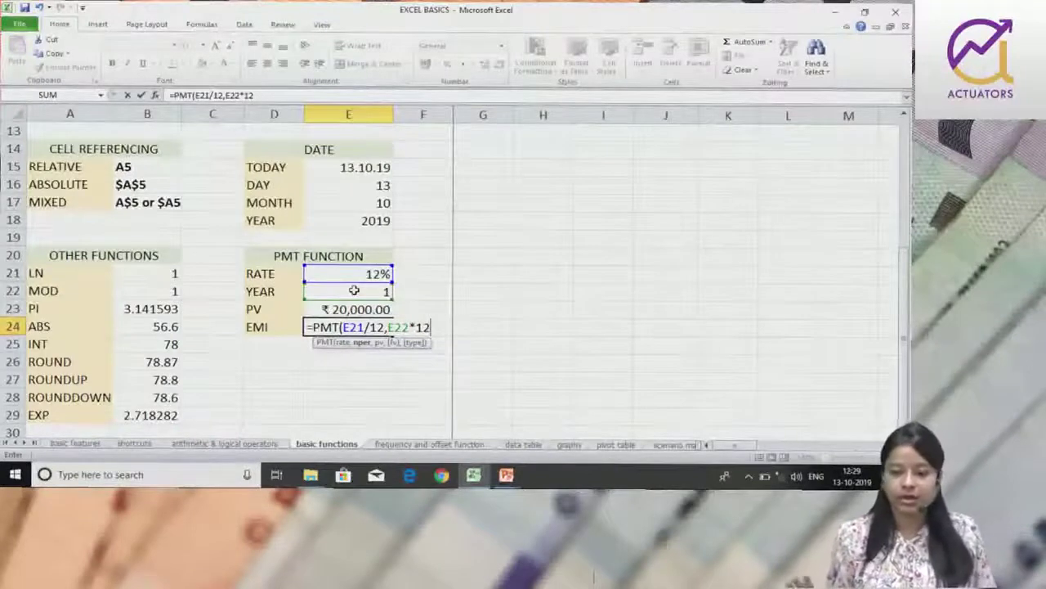
pyautogui.write(',')
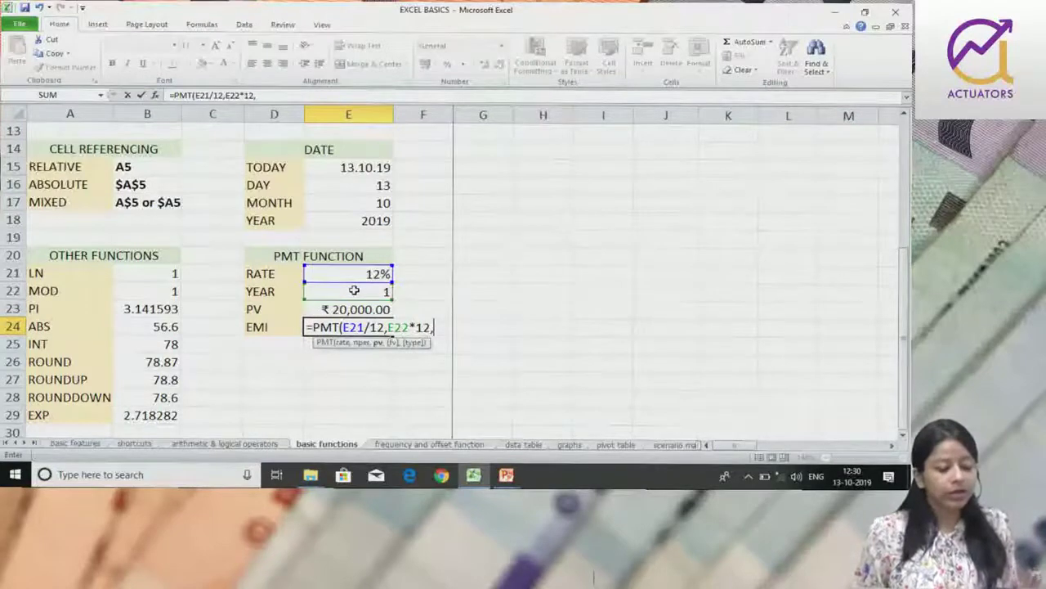
pyautogui.click(362, 309)
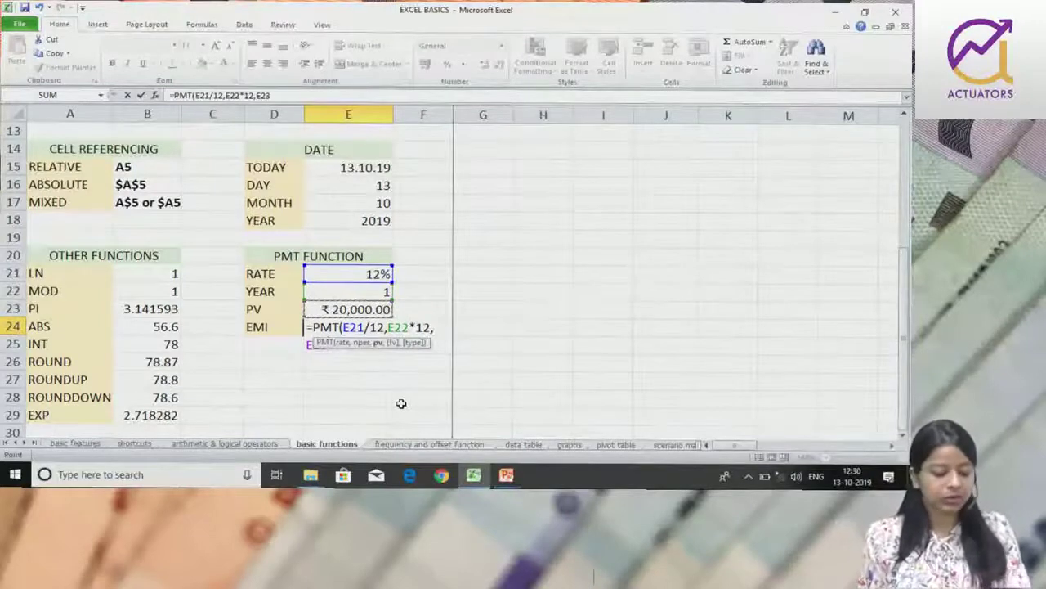
pyautogui.write(')')
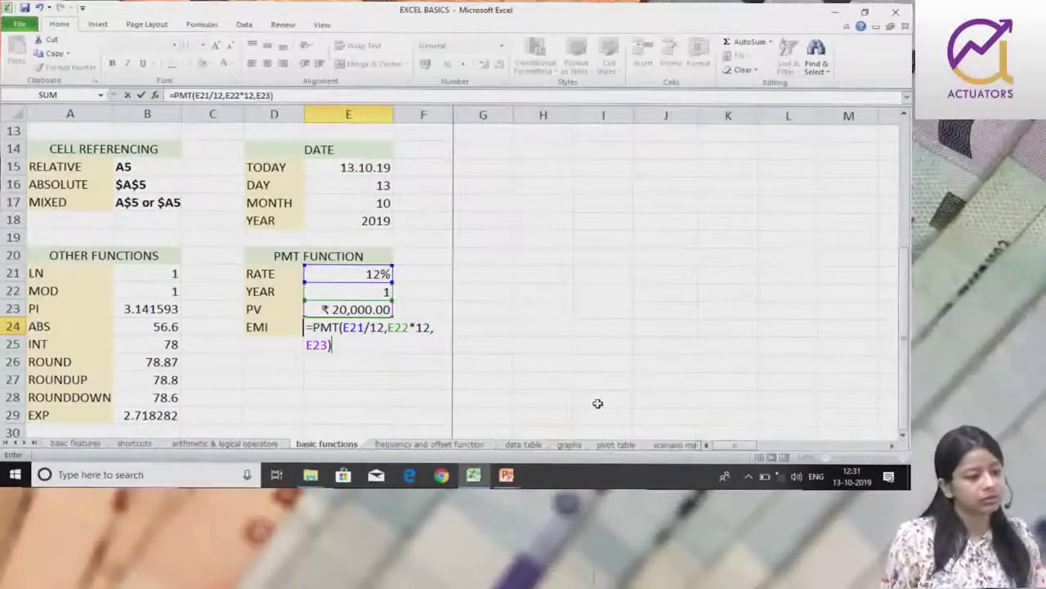
# Step: Commit the PMT formula so E24 shows ₹ -1,776.98, then review its cell references
pyautogui.press('Return')
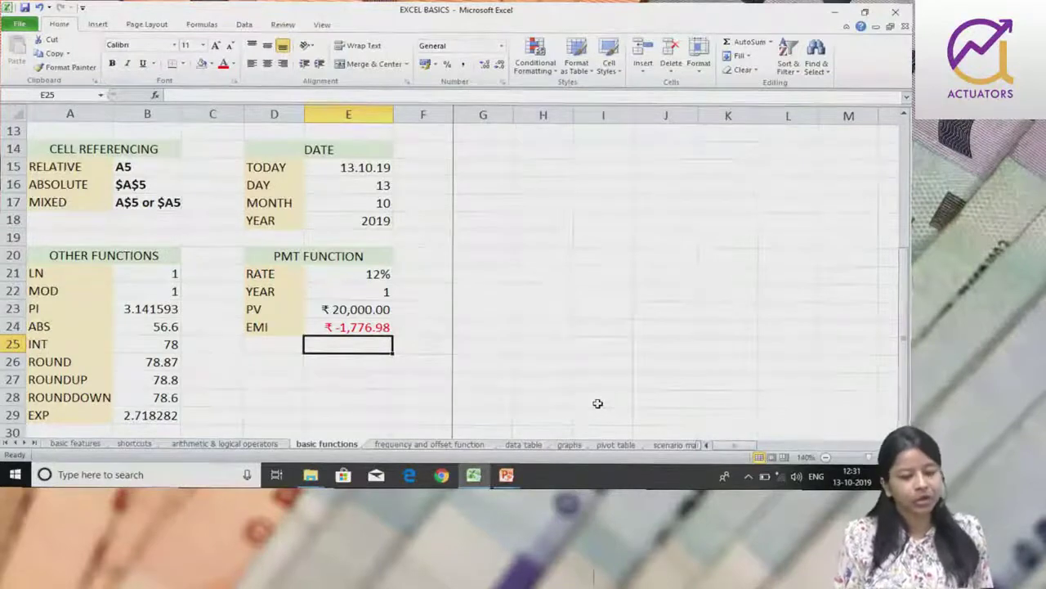
pyautogui.press('Up')
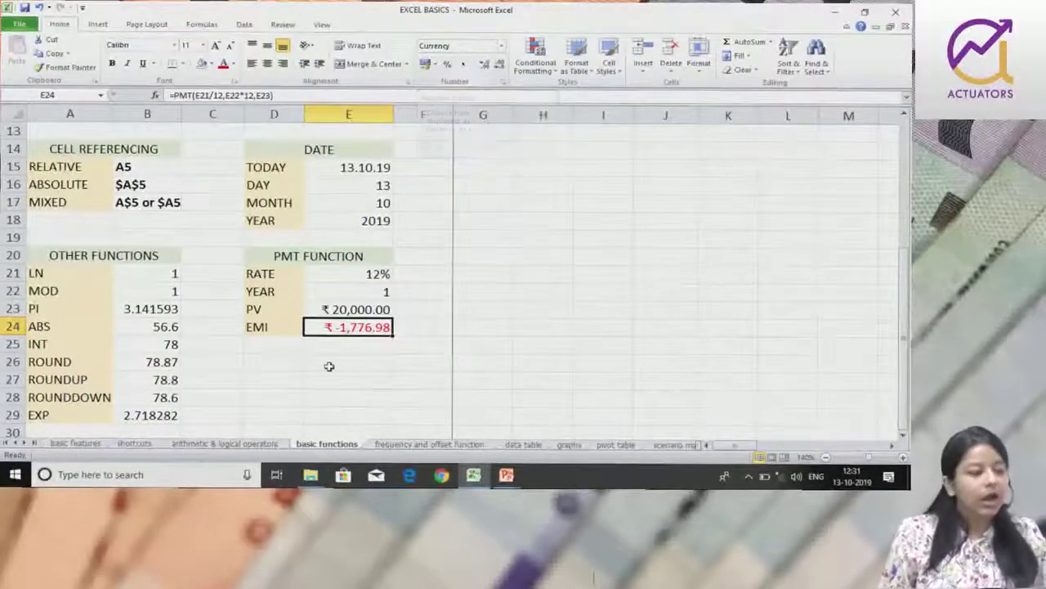
pyautogui.doubleClick(362, 330)
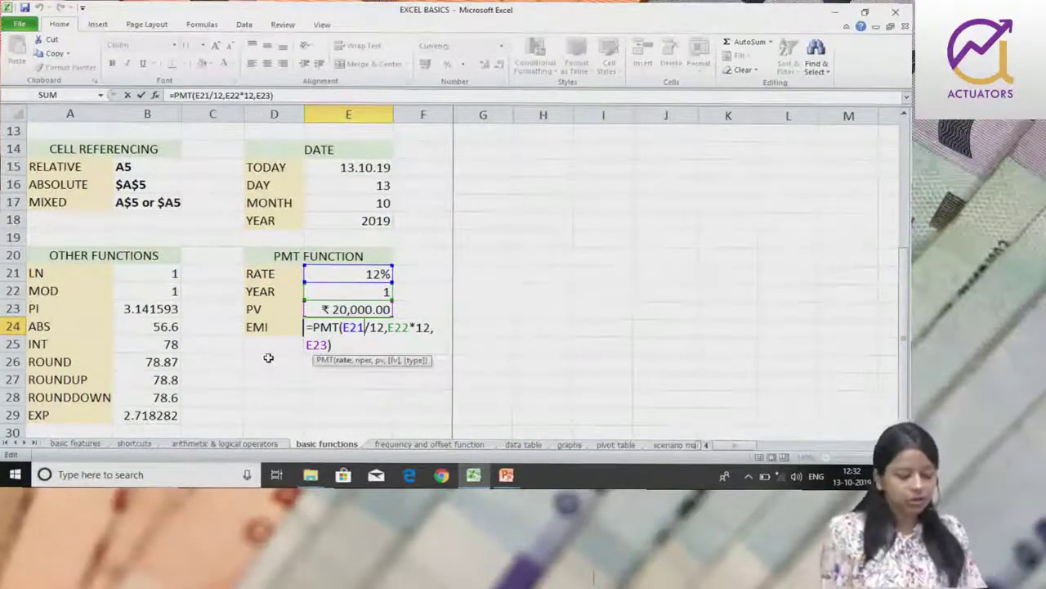
pyautogui.press('Return')
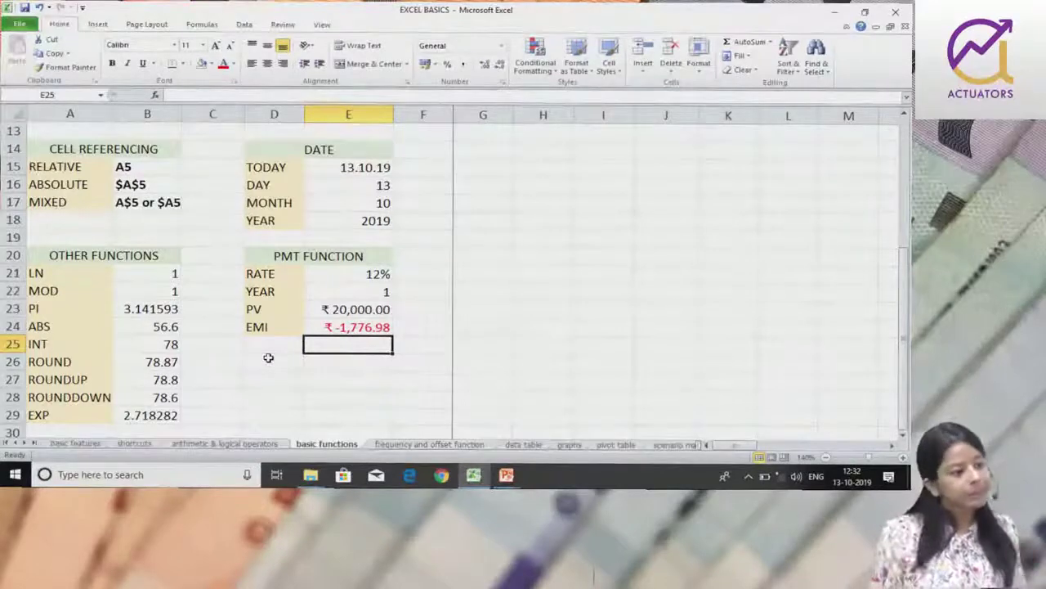
pyautogui.click(351, 327)
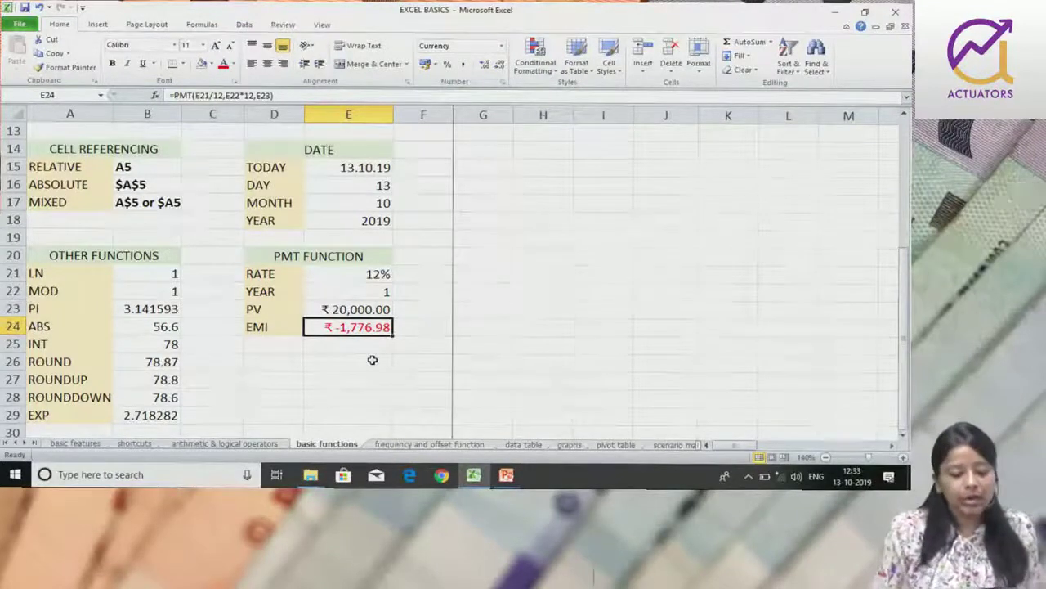
pyautogui.click(382, 291)
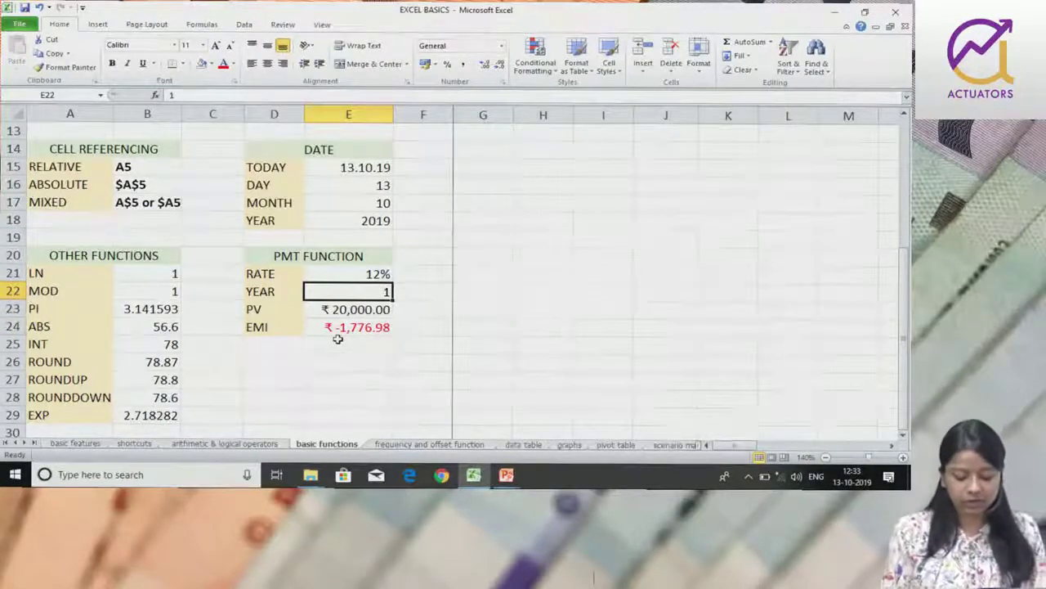
# Step: Set YEAR to 1.5 so the EMI recalculates to ₹ -1,219.64, then scroll back to the top
pyautogui.write('1.5')
pyautogui.press('Return')
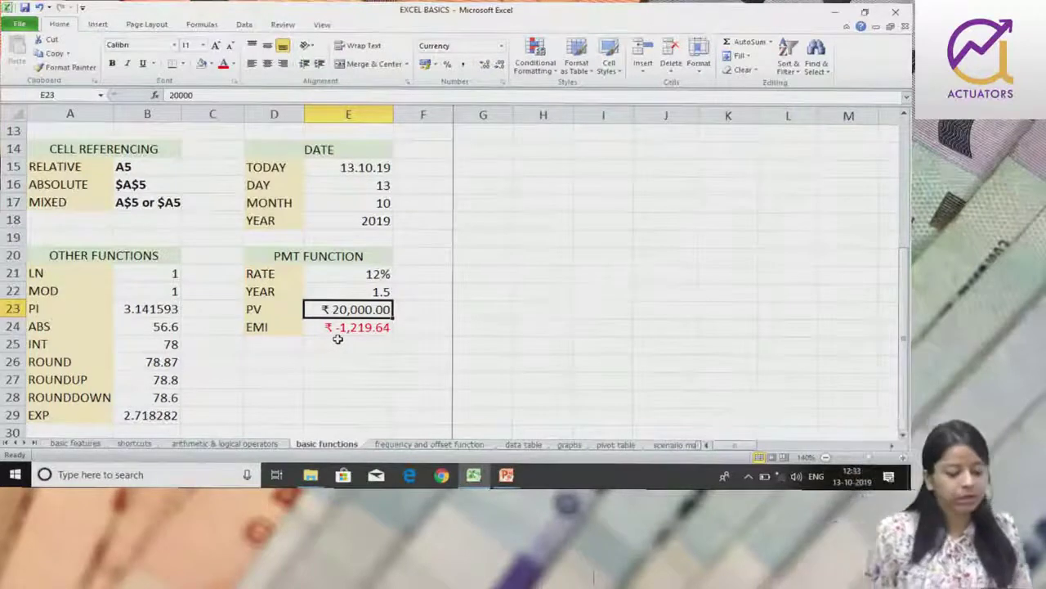
pyautogui.click(369, 327)
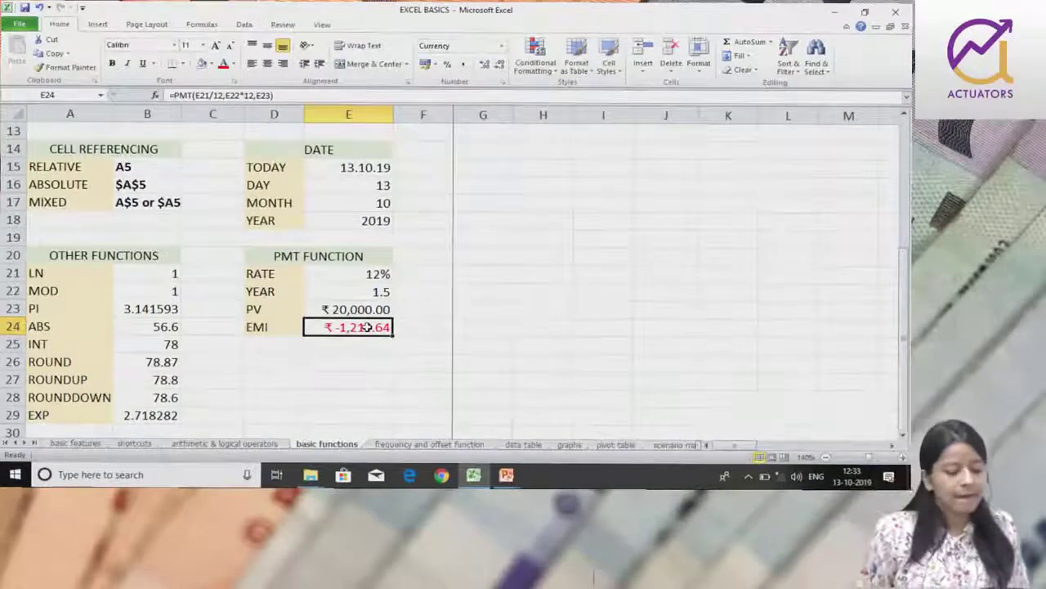
pyautogui.scroll(1, 441, 320)
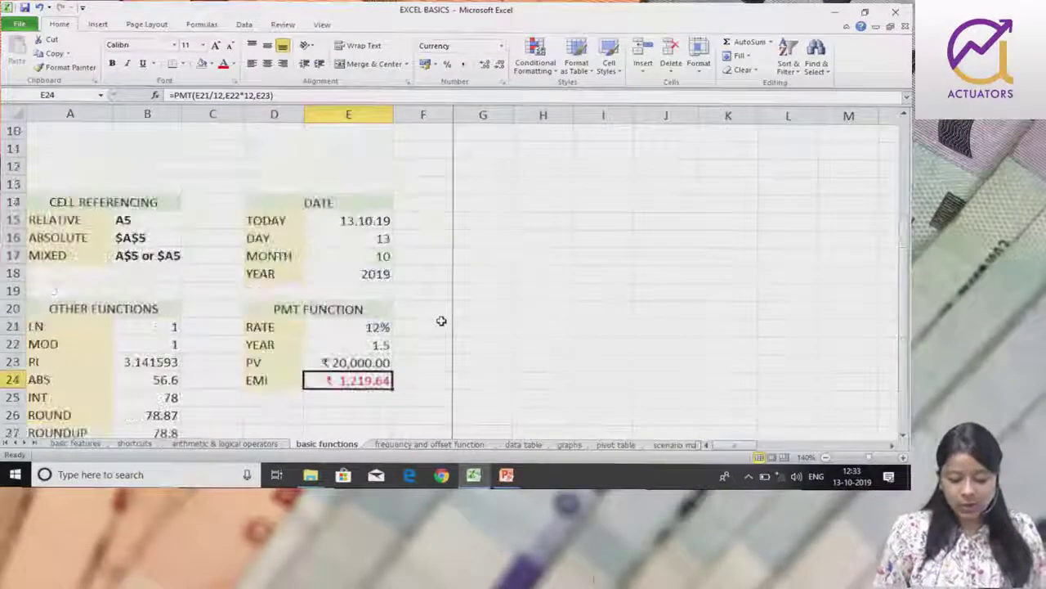
pyautogui.scroll(2, 441, 320)
pyautogui.scroll(1, 443, 320)
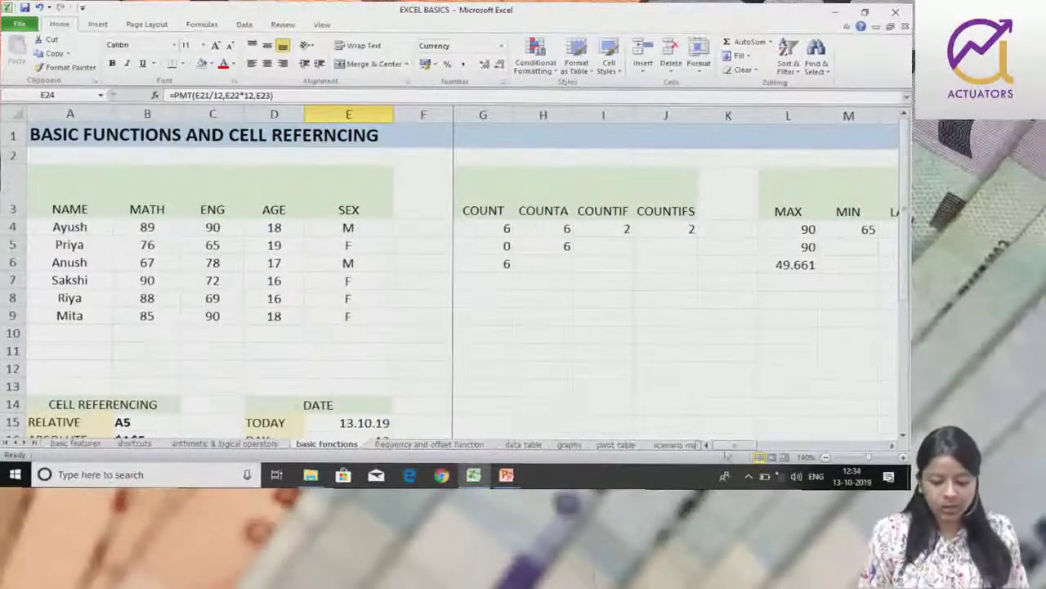